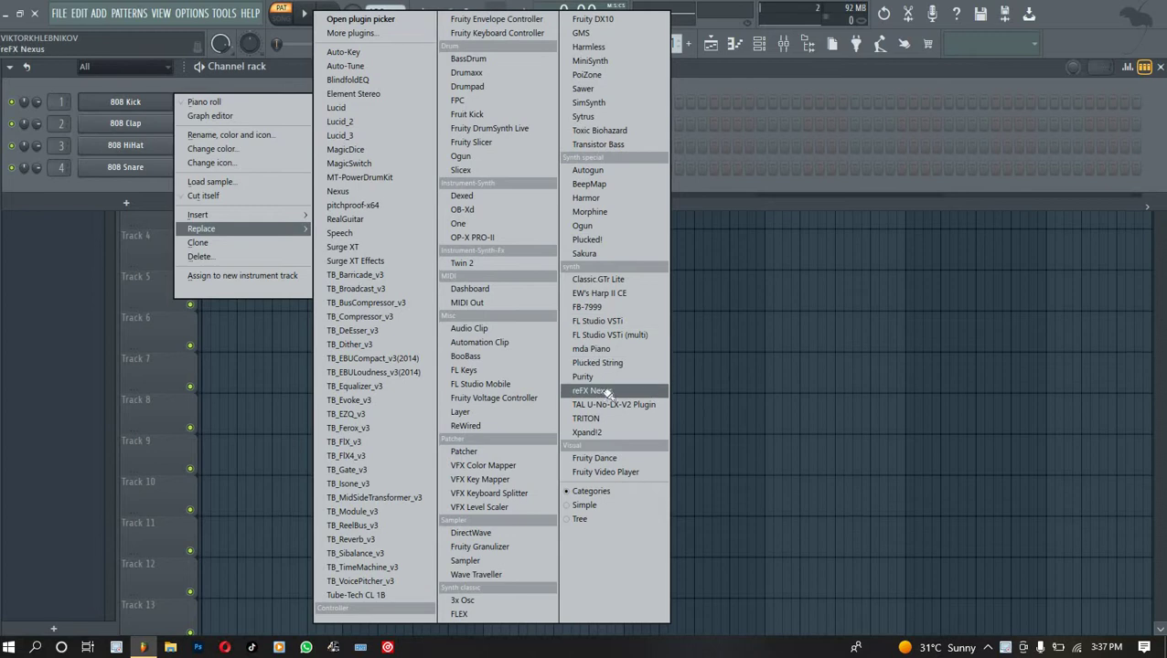
Replace the 808 Kick channel with reFX Nexus, load the TRACK MAKAZ PIANO preset, and open its piano roll.
left_click(607, 392)
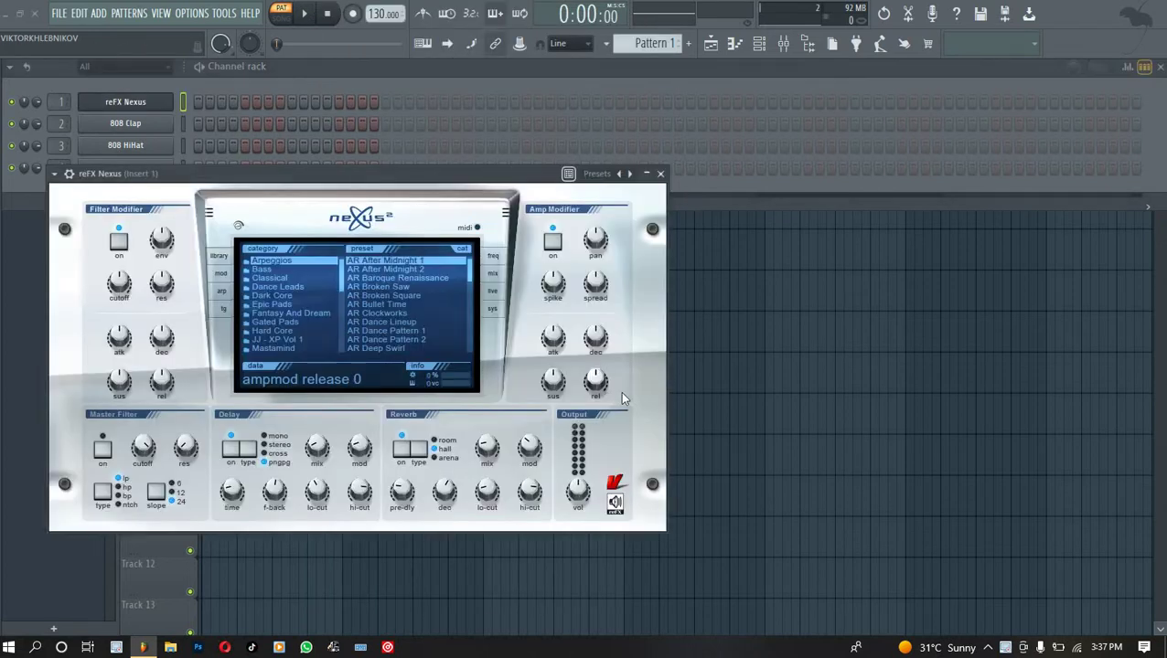
left_click_drag(330, 175, 584, 125)
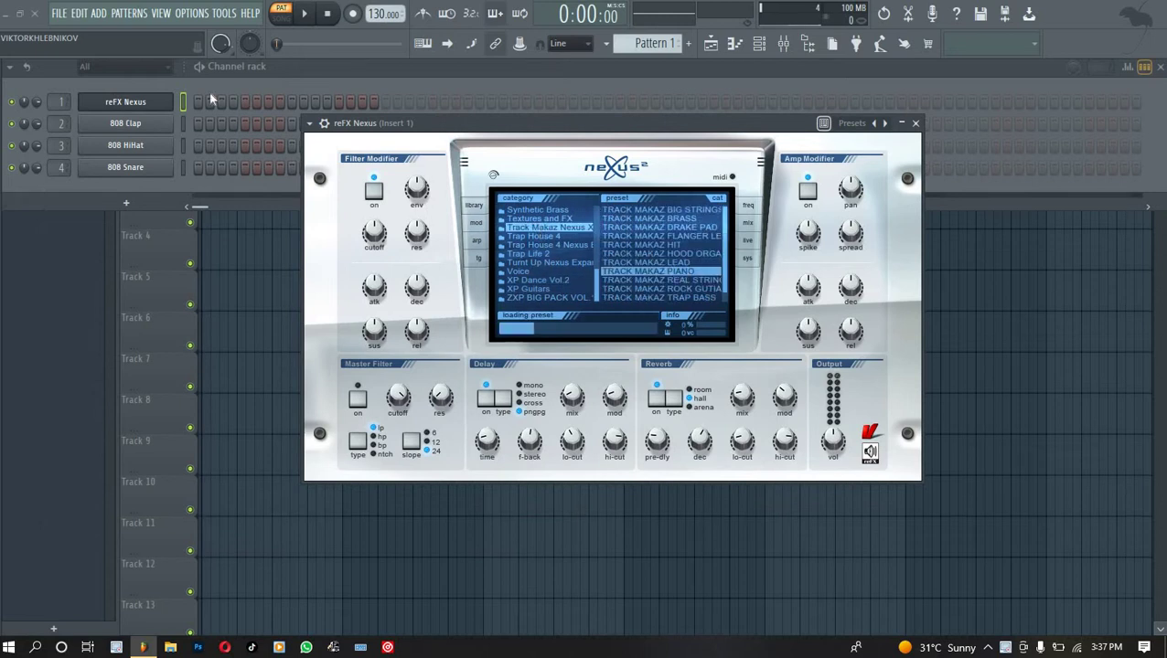
right_click(157, 108)
left_click(197, 105)
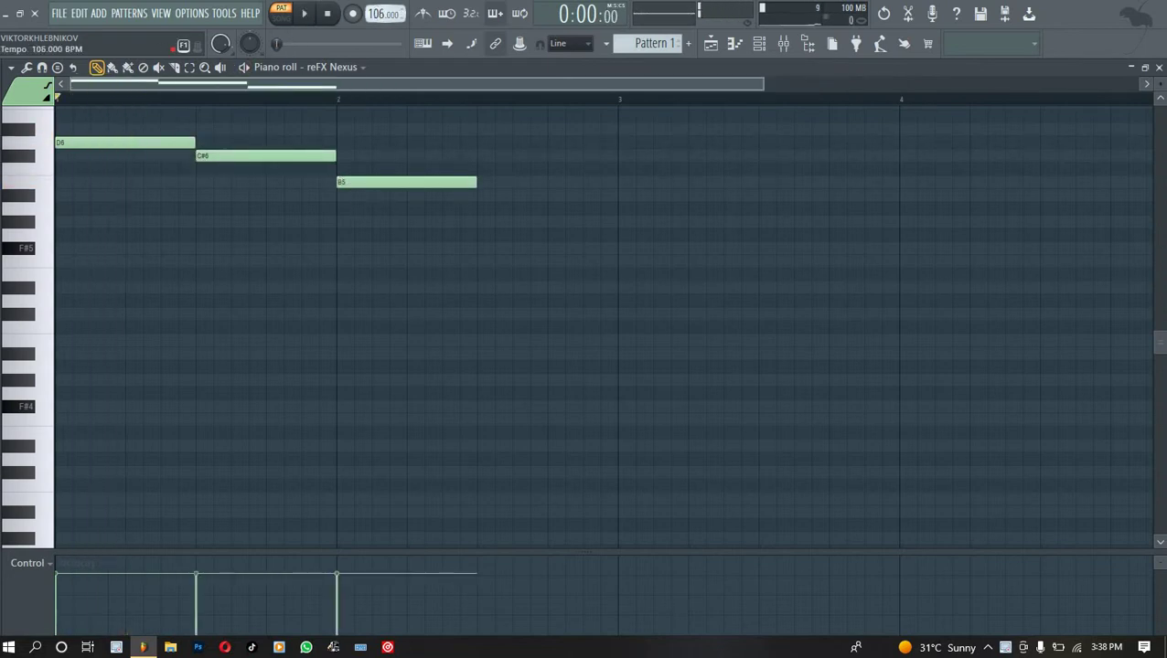
Play the three-note pattern and lower the project tempo to 96 BPM.
key("space")
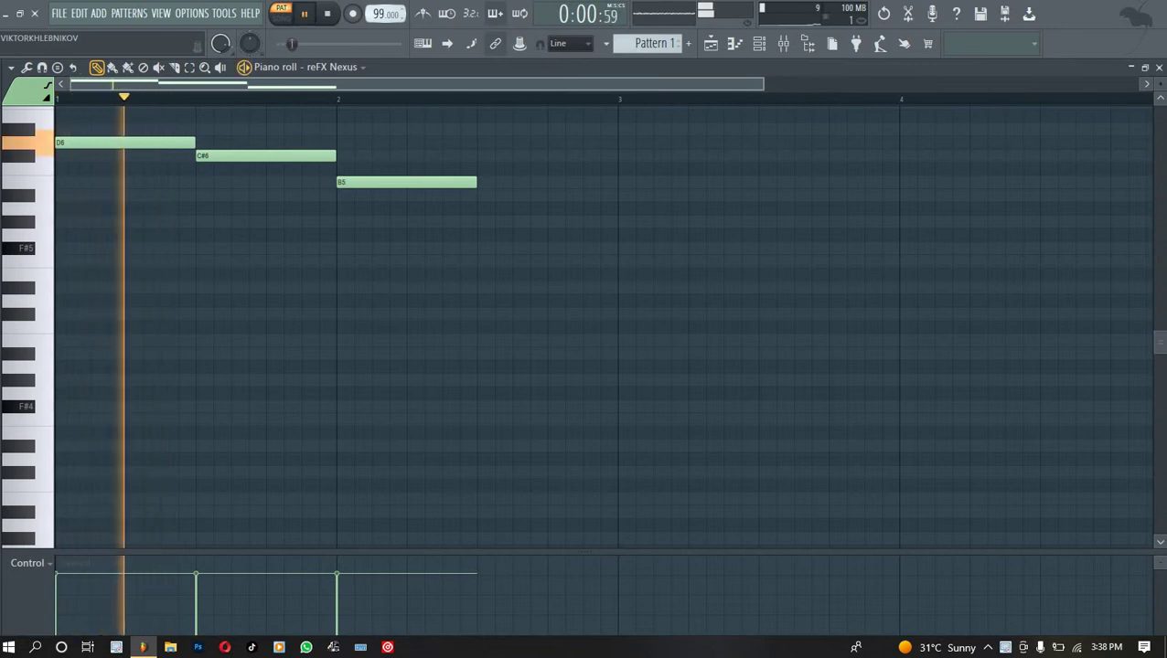
left_click_drag(377, 13, 378, 17)
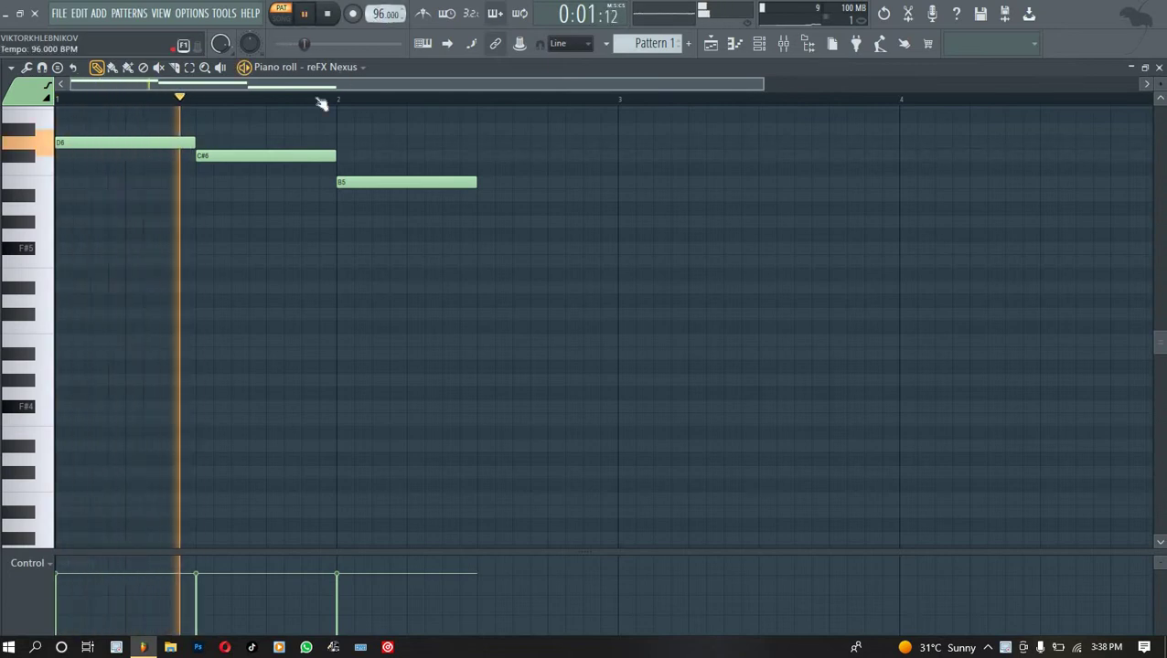
key("space")
Shorten D6 and C#6 to four steps each and move C#6 and B5 earlier so the three notes fill bar 1.
left_click_drag(190, 155, 126, 142)
key("space")
key("space")
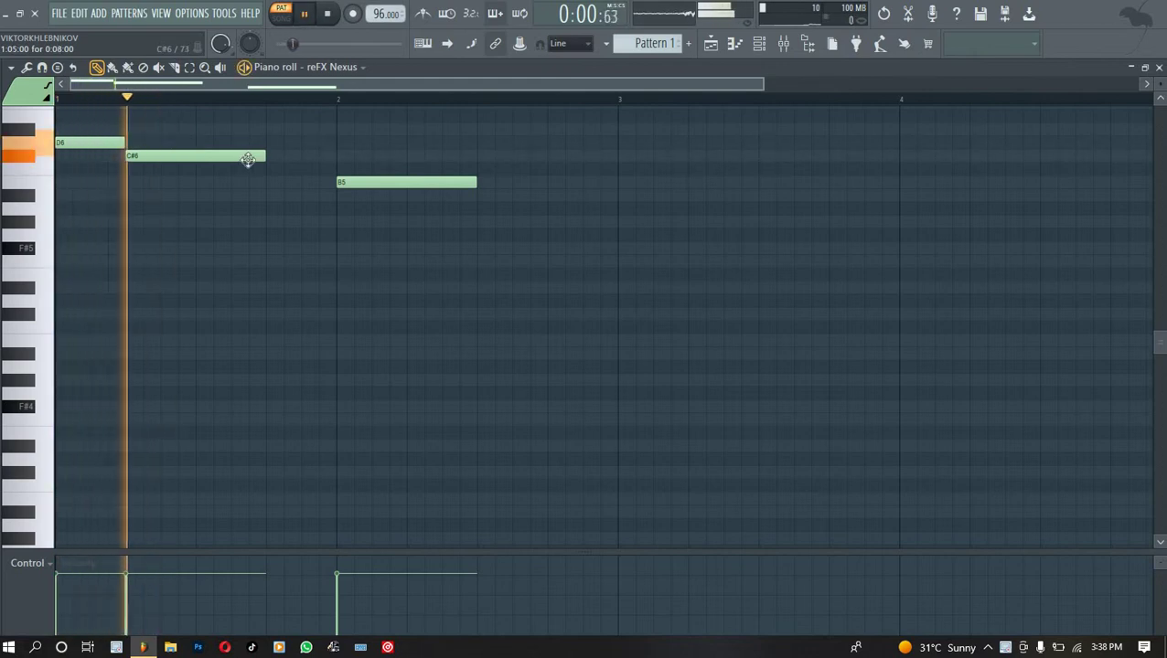
key("space")
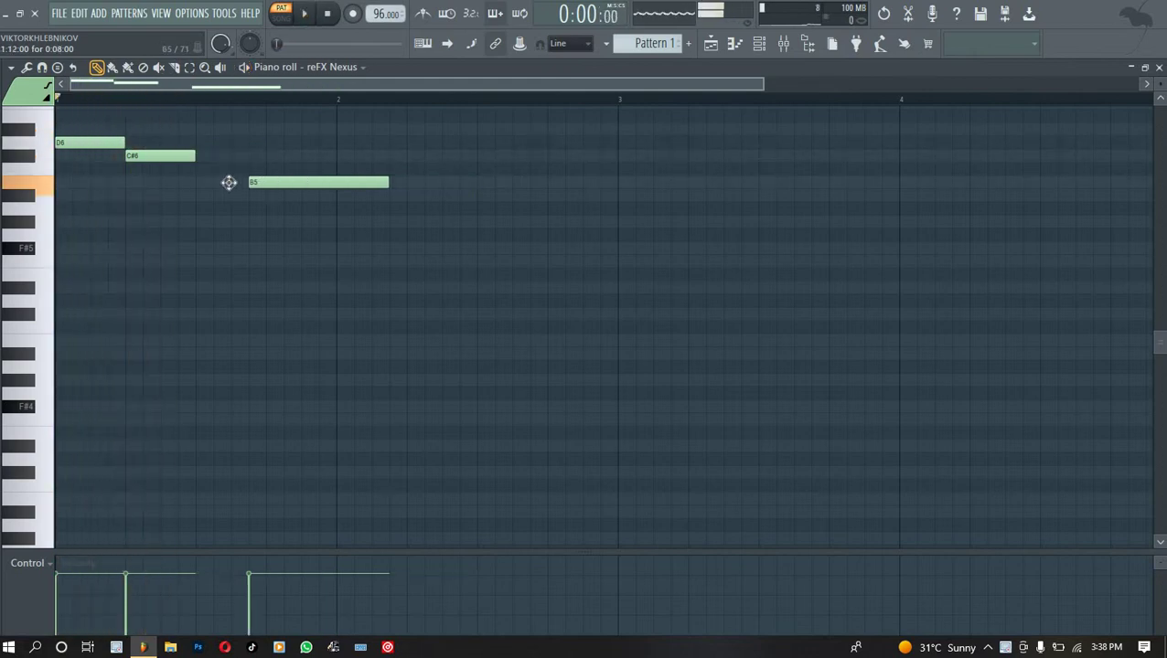
key("space")
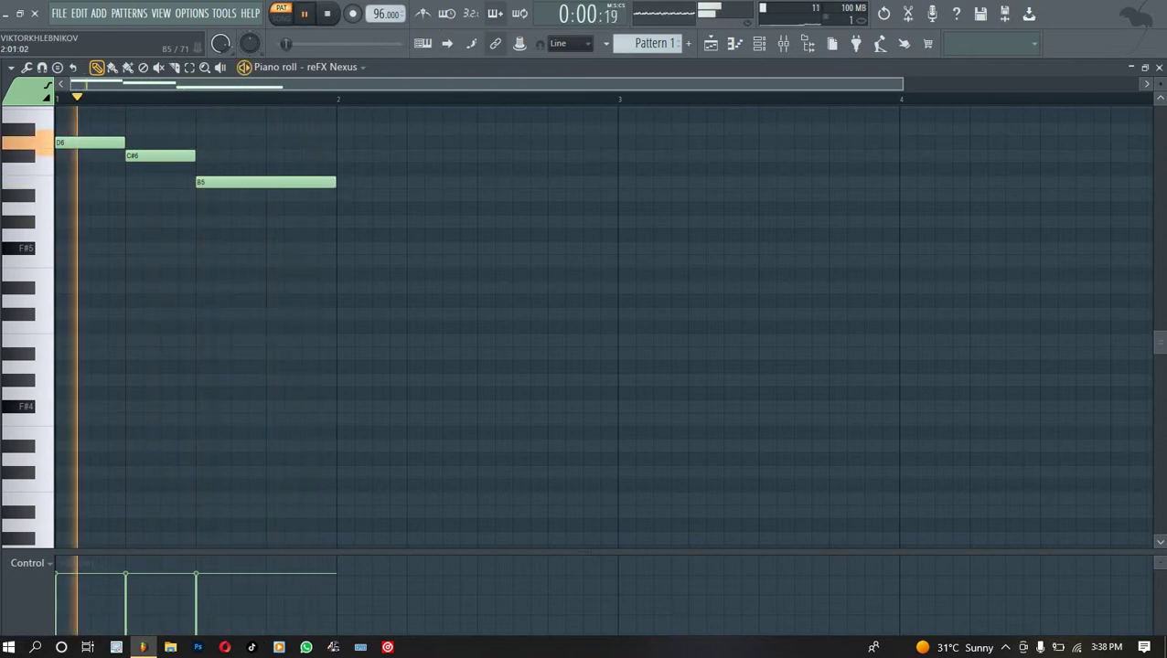
Add an A5 note at the start of bar 2 and a D6 note at step 7 of that bar.
mouse_move(331, 180)
left_mouse_down()
mouse_move(425, 181)
mouse_move(324, 187)
mouse_move(338, 198)
left_mouse_up()
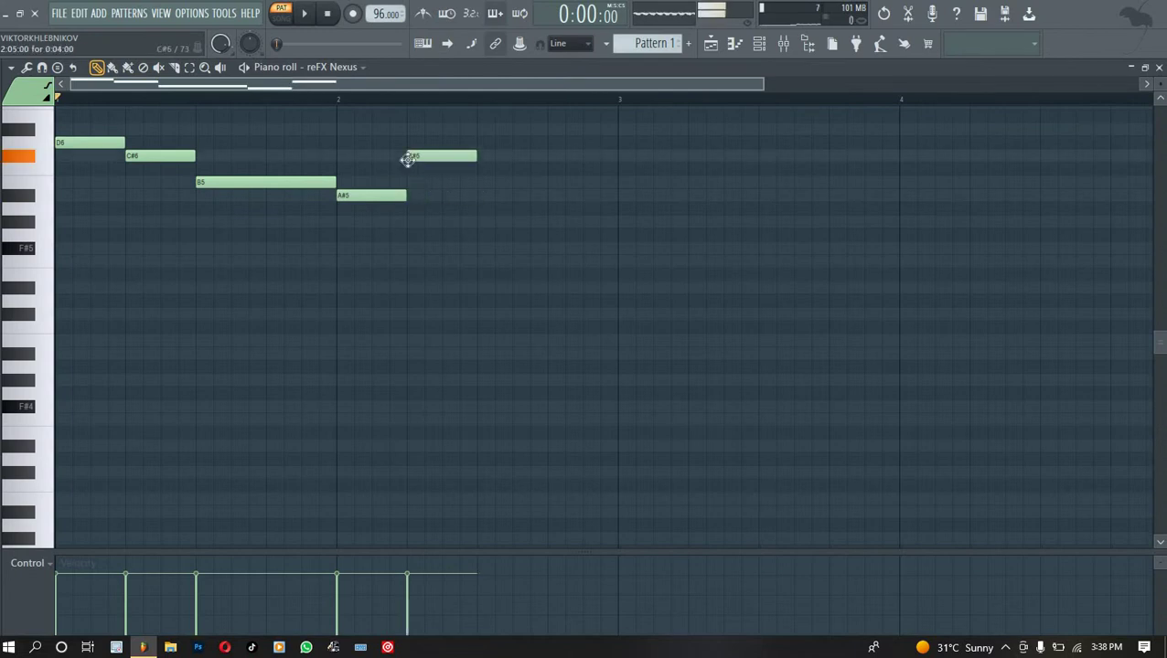
key("space")
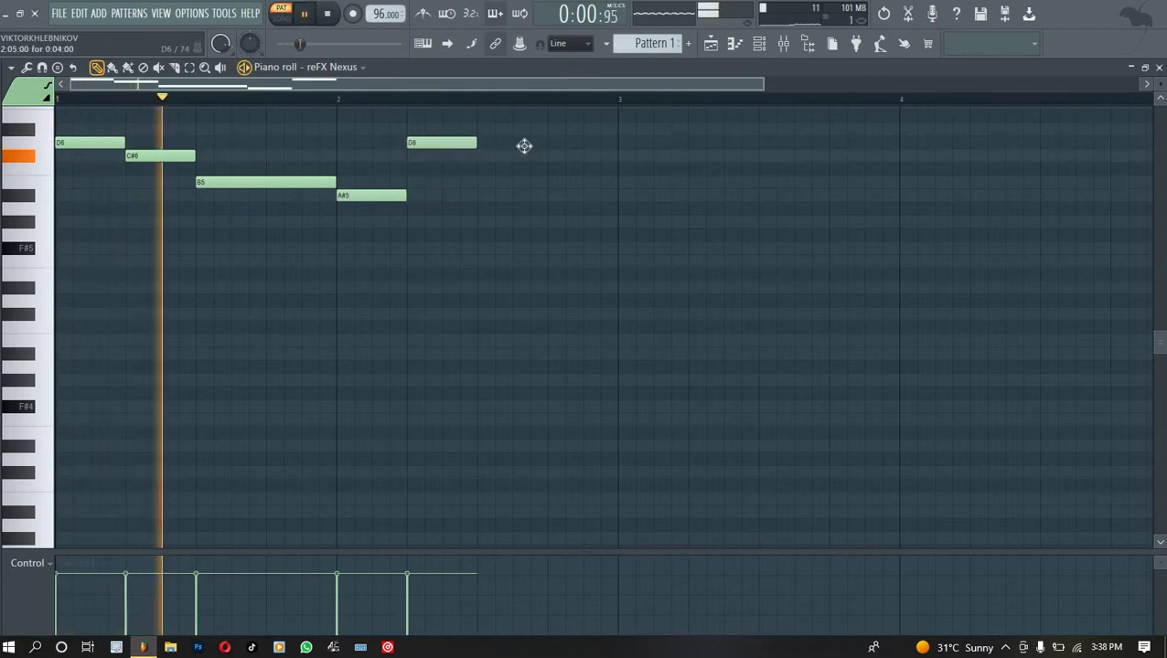
left_click_drag(468, 144, 503, 144)
key("space")
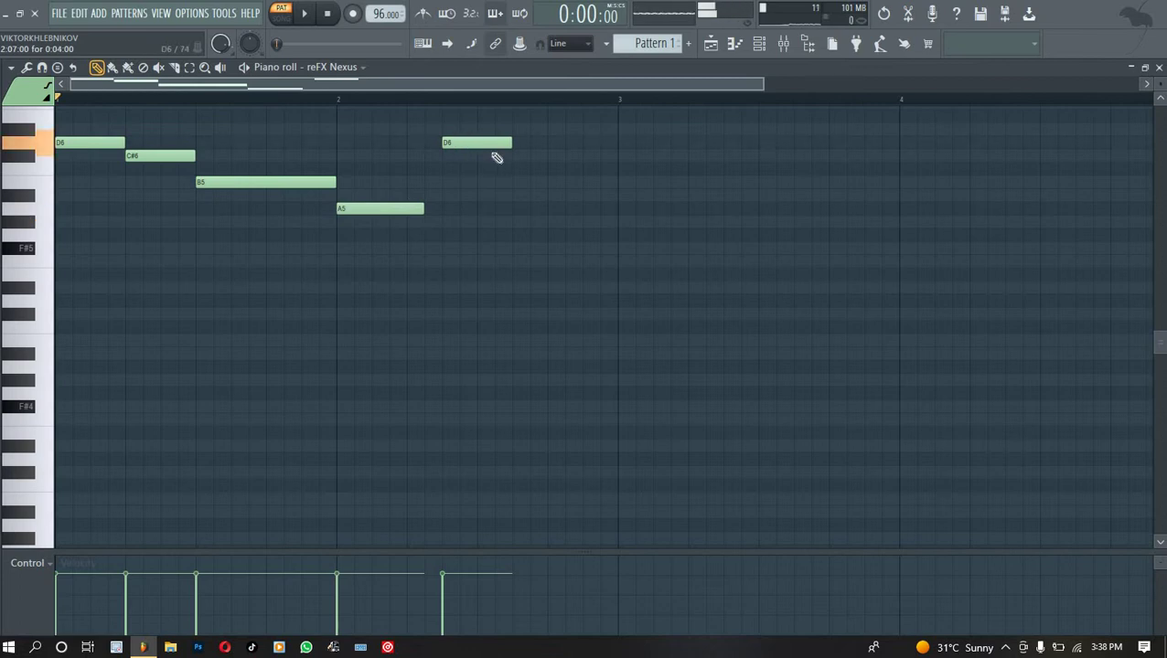
key("space")
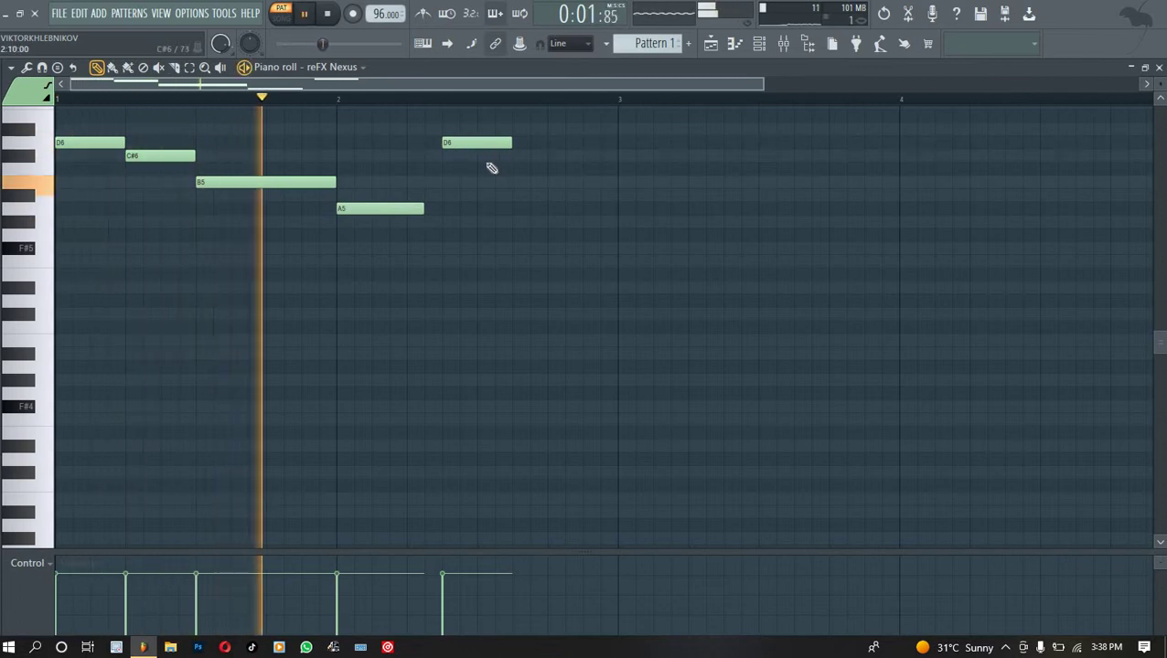
Replay the melody and lower the project tempo to 92 BPM.
key("space")
key("space")
scroll(373, 13, "down", 1)
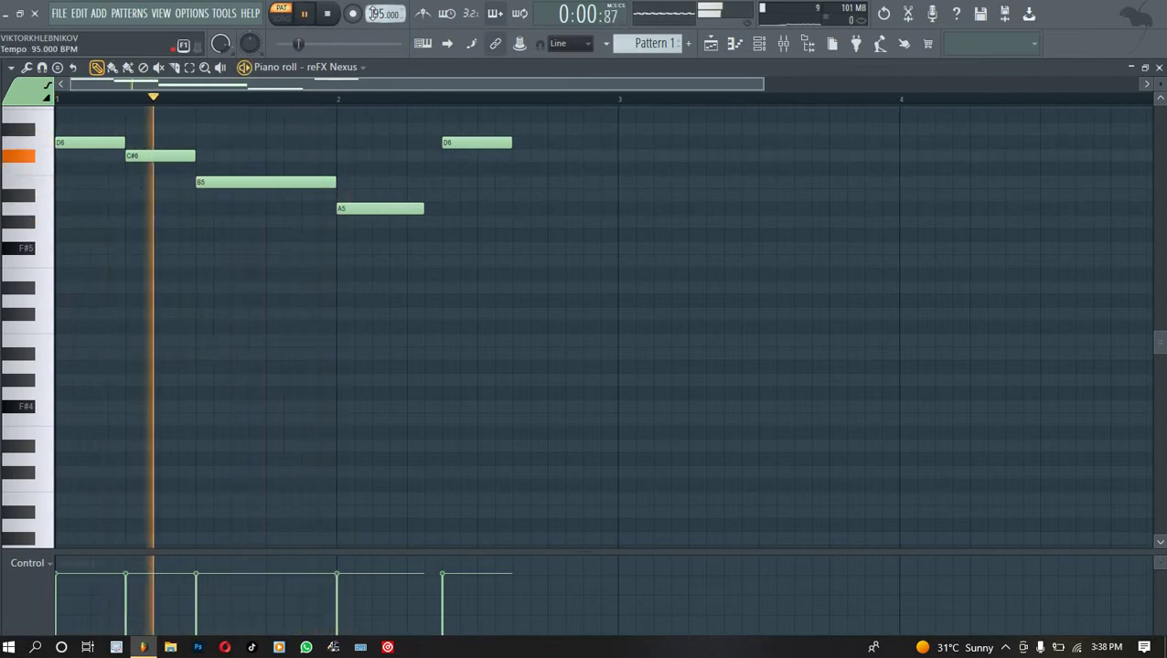
scroll(374, 14, "down", 3)
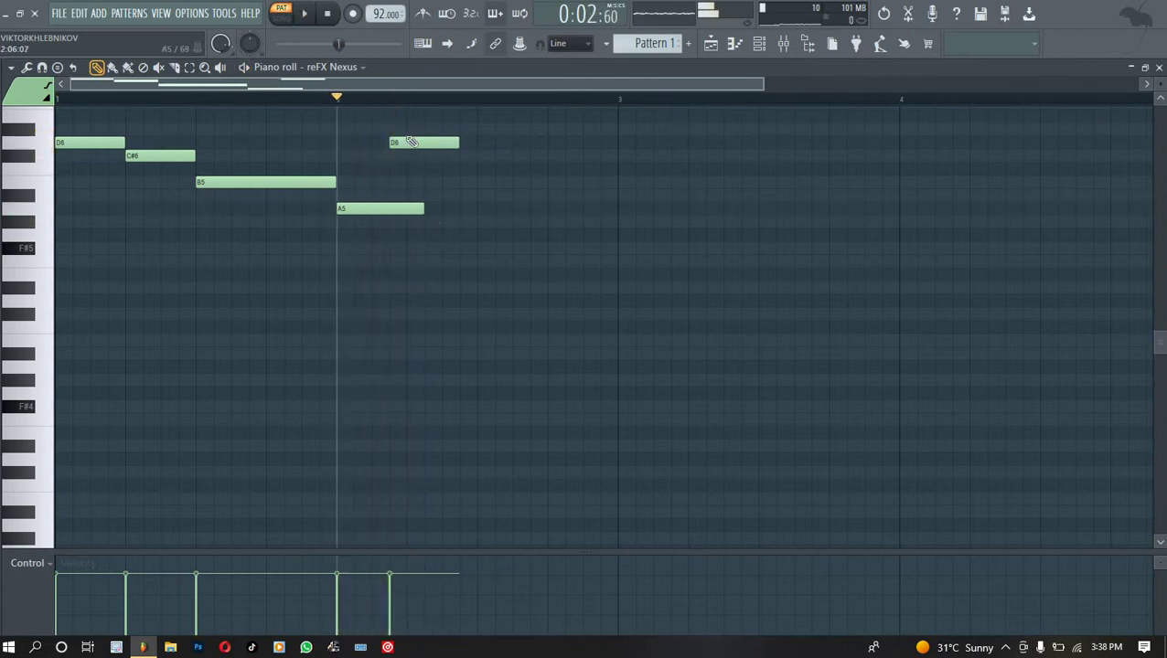
Lengthen A5 and D6 in bar 2 to eight steps each, starting D6 at the middle of the bar.
left_click_drag(417, 142, 435, 142)
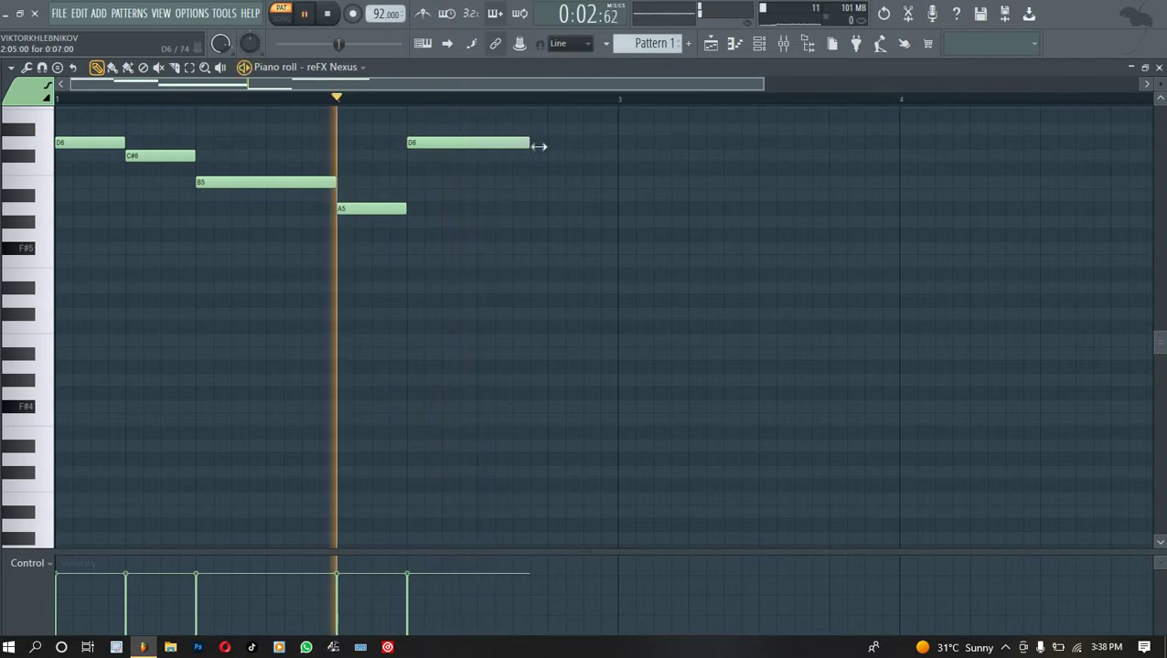
left_click_drag(538, 147, 557, 147)
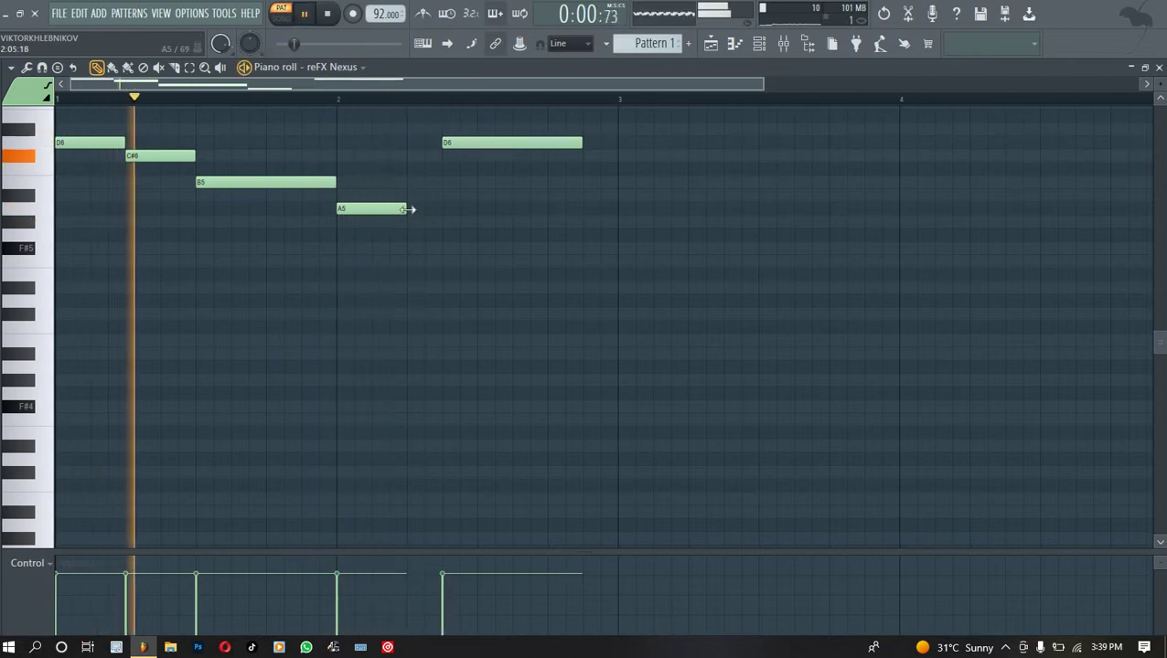
left_click_drag(406, 209, 443, 213)
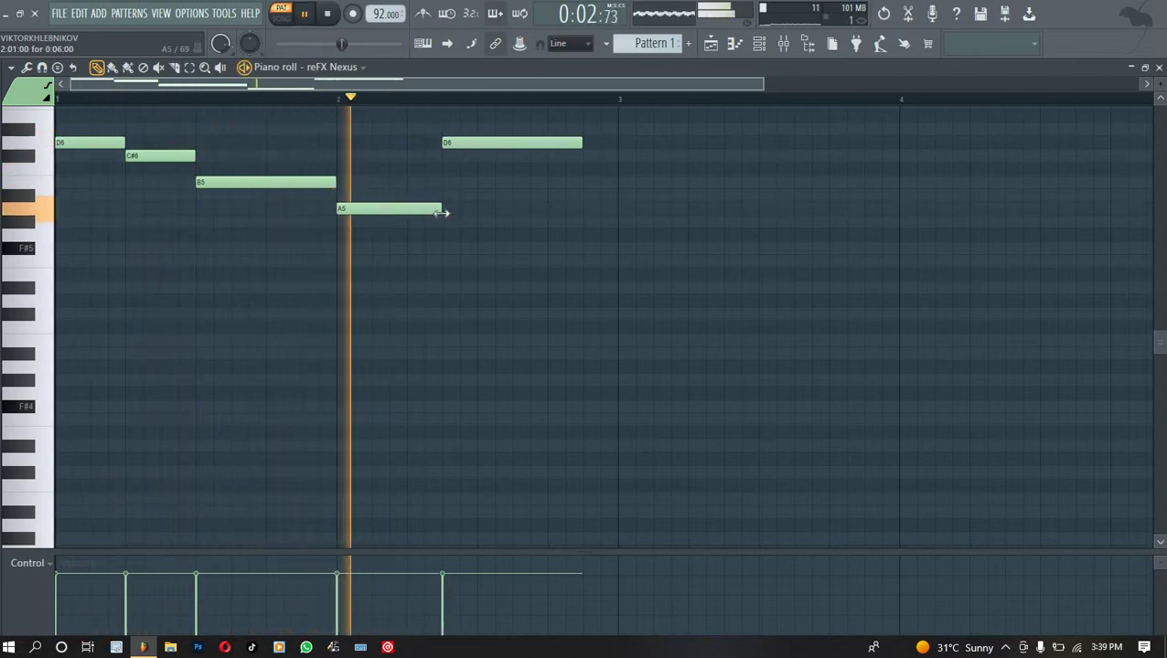
left_click_drag(519, 143, 553, 143)
left_click_drag(440, 209, 476, 210)
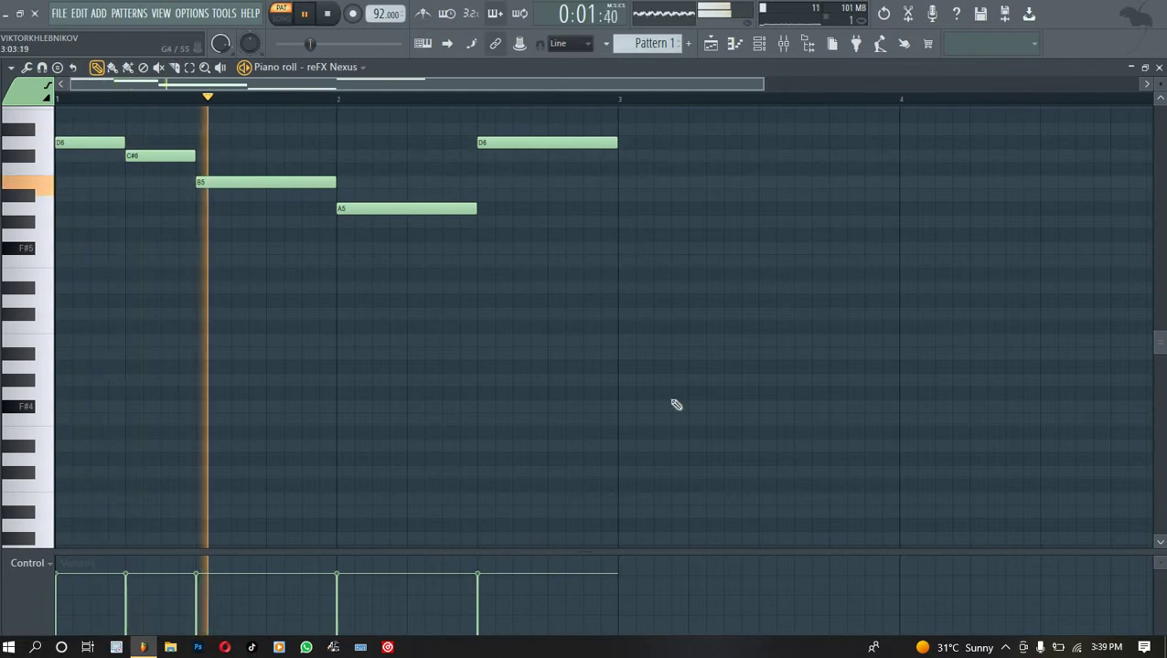
Duplicate the two-bar melody into bars 3 and 4 and lower the copy's last note to D5.
left_click_drag(672, 400, 81, 109)
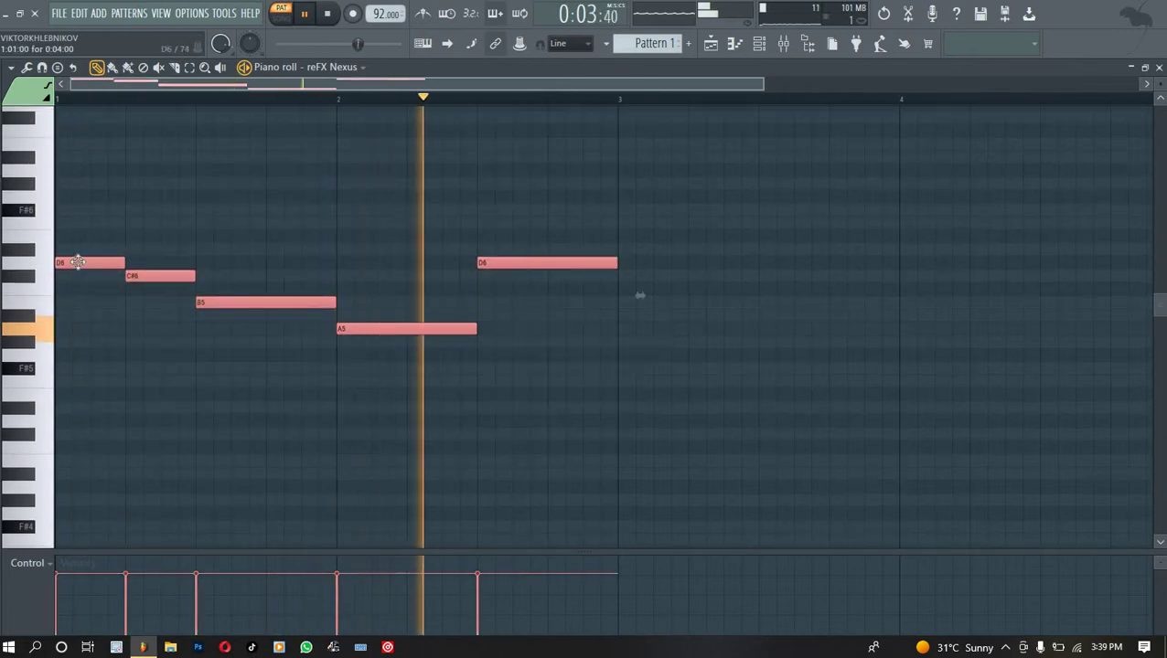
key("ctrl+b")
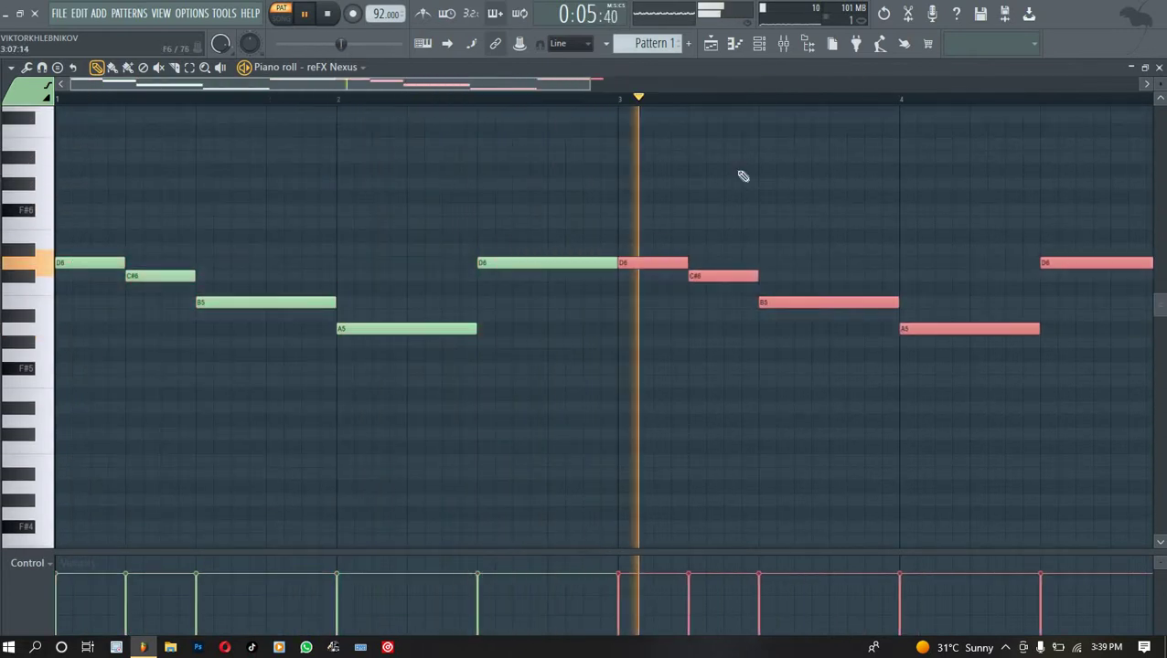
scroll(777, 252, "up", 1)
scroll(769, 183, "down", 4)
left_click(963, 203, "ctrl")
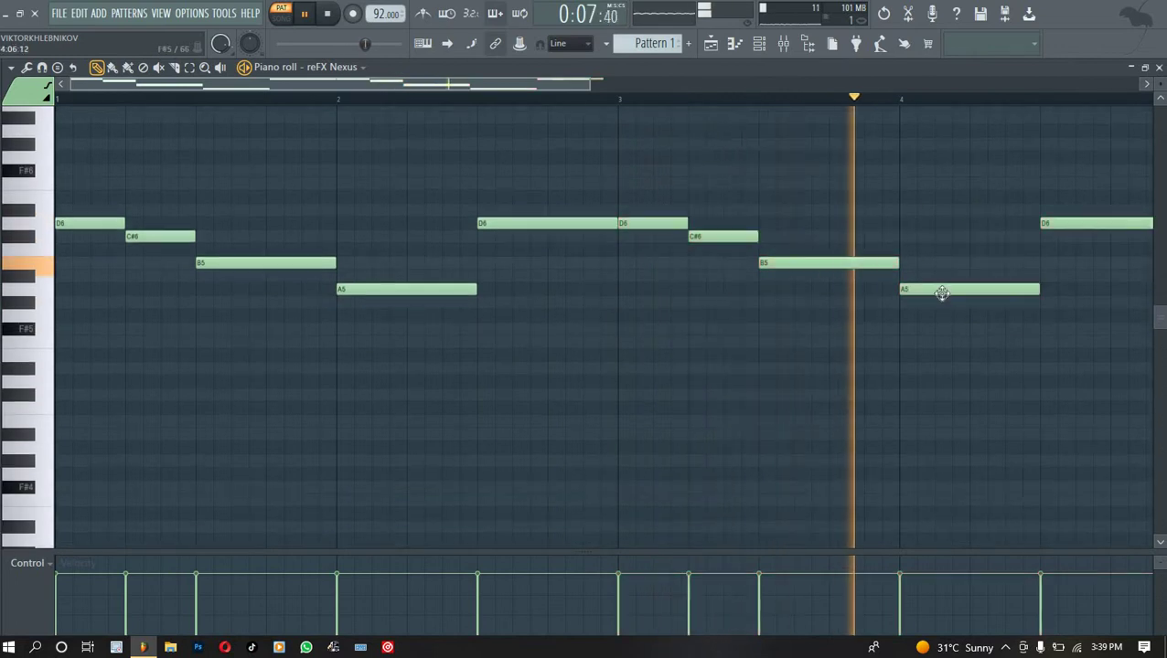
key("space")
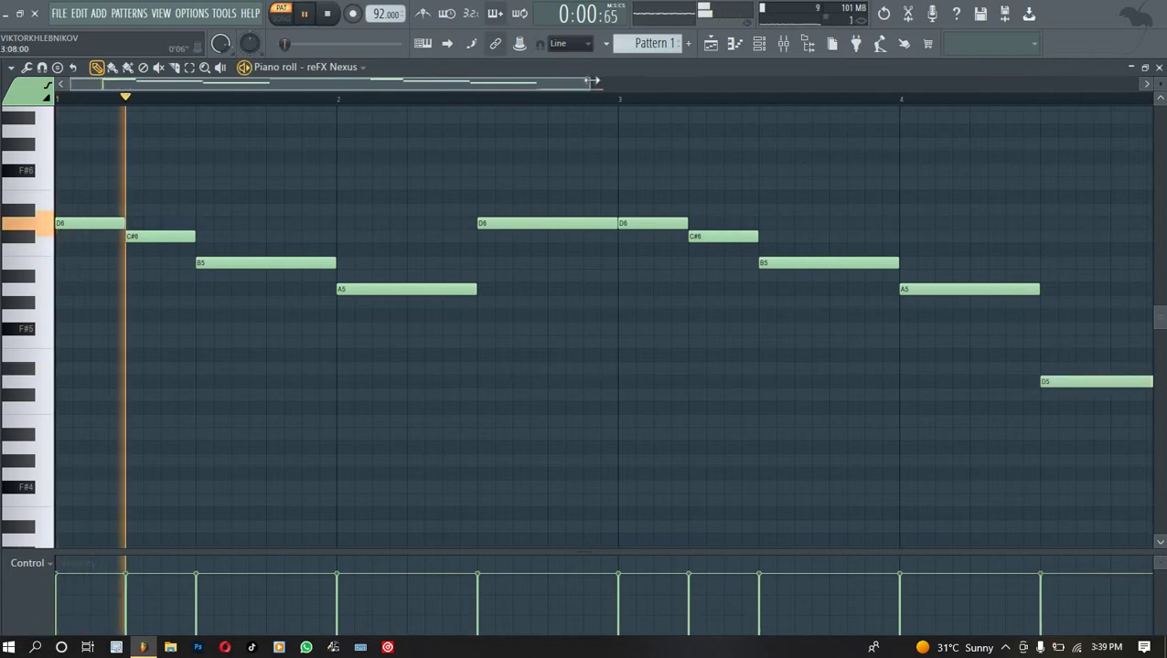
left_click_drag(589, 83, 1100, 166)
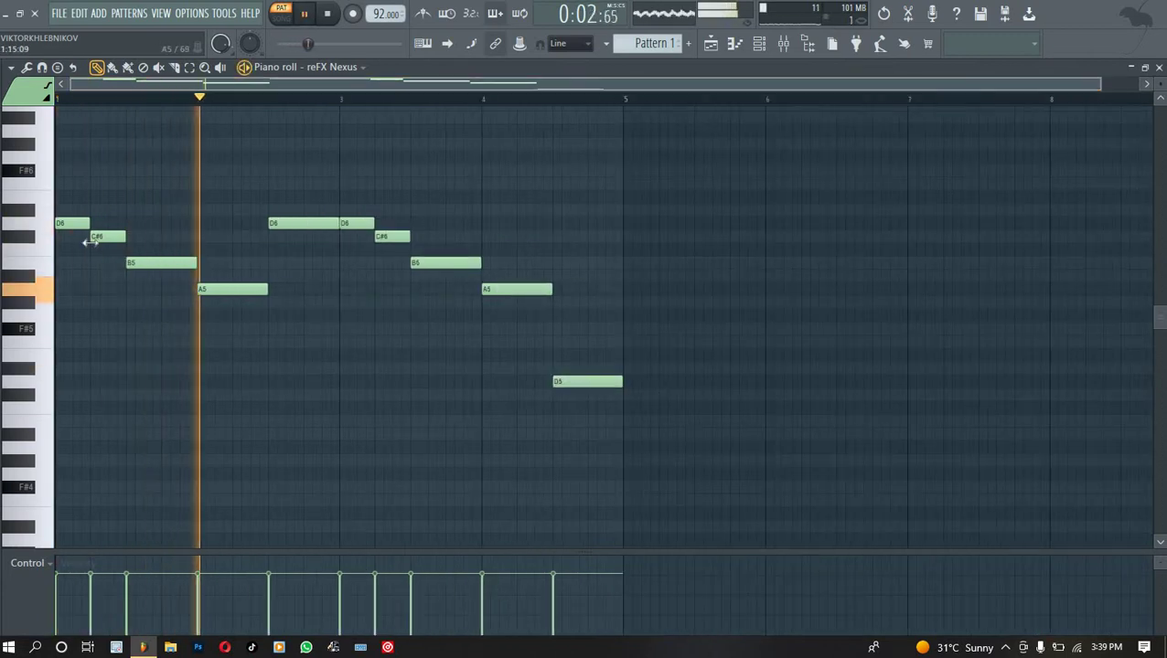
Run Auto-Key on mixer insert 1 to detect the melody's key, and remove the plugin.
left_click(12, 69)
left_click(12, 70)
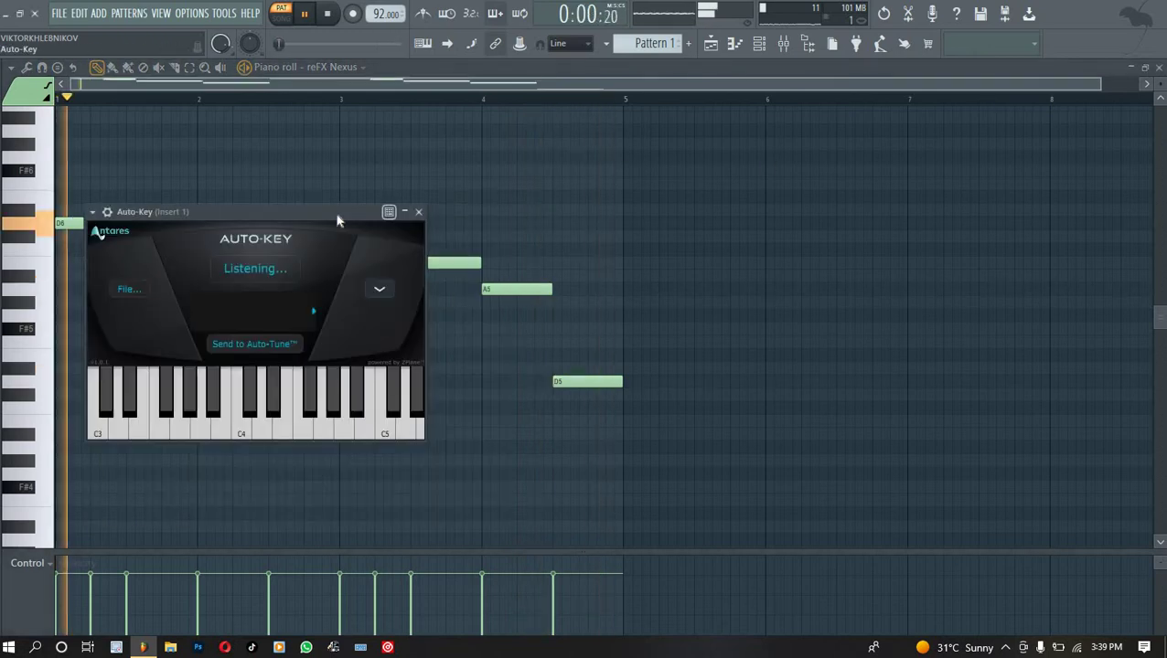
left_click_drag(338, 219, 831, 120)
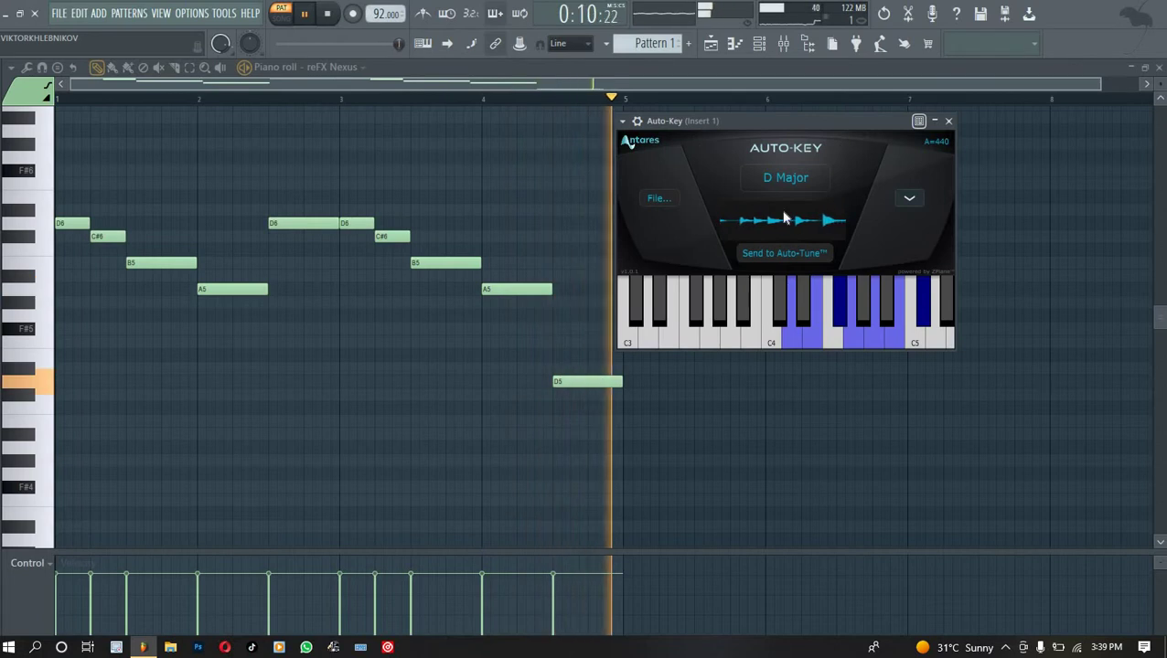
left_click(623, 122)
left_click(640, 157)
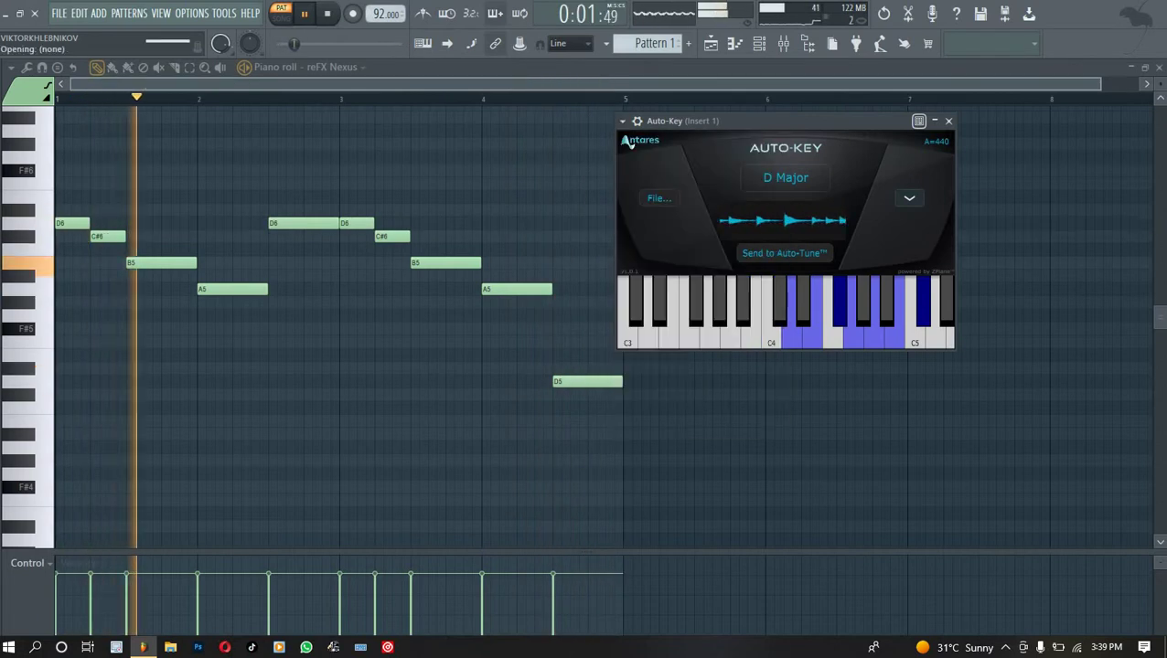
Set the root note of the piano roll's scale highlighting to D and stop playback.
left_click(10, 67)
mouse_move(35, 143)
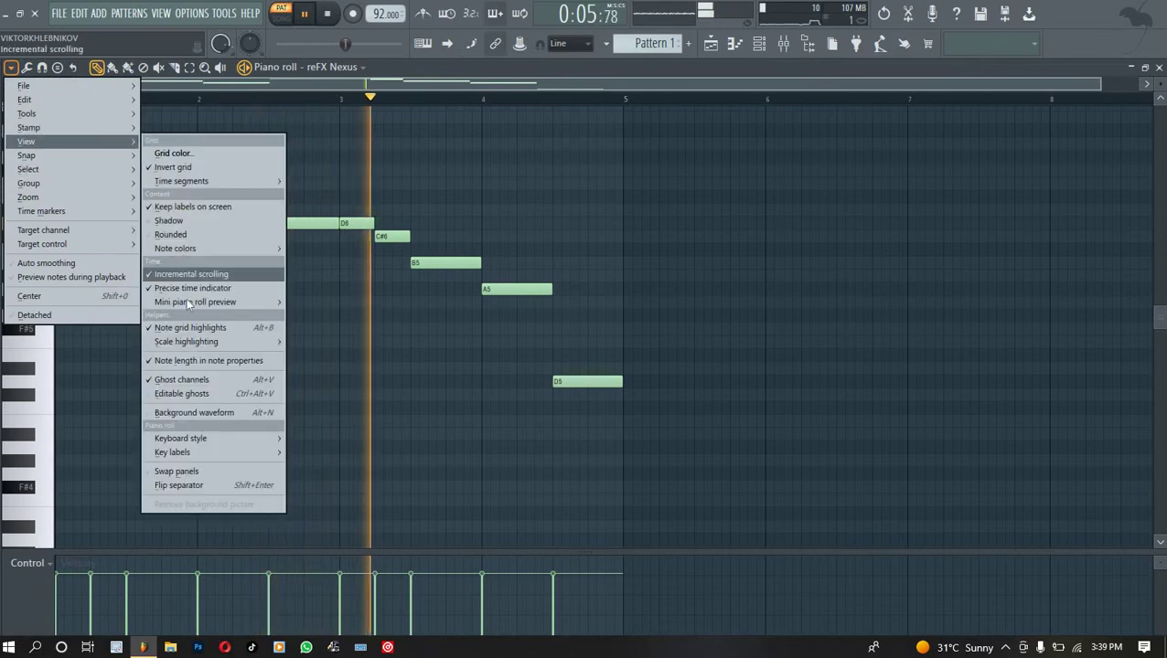
mouse_move(204, 343)
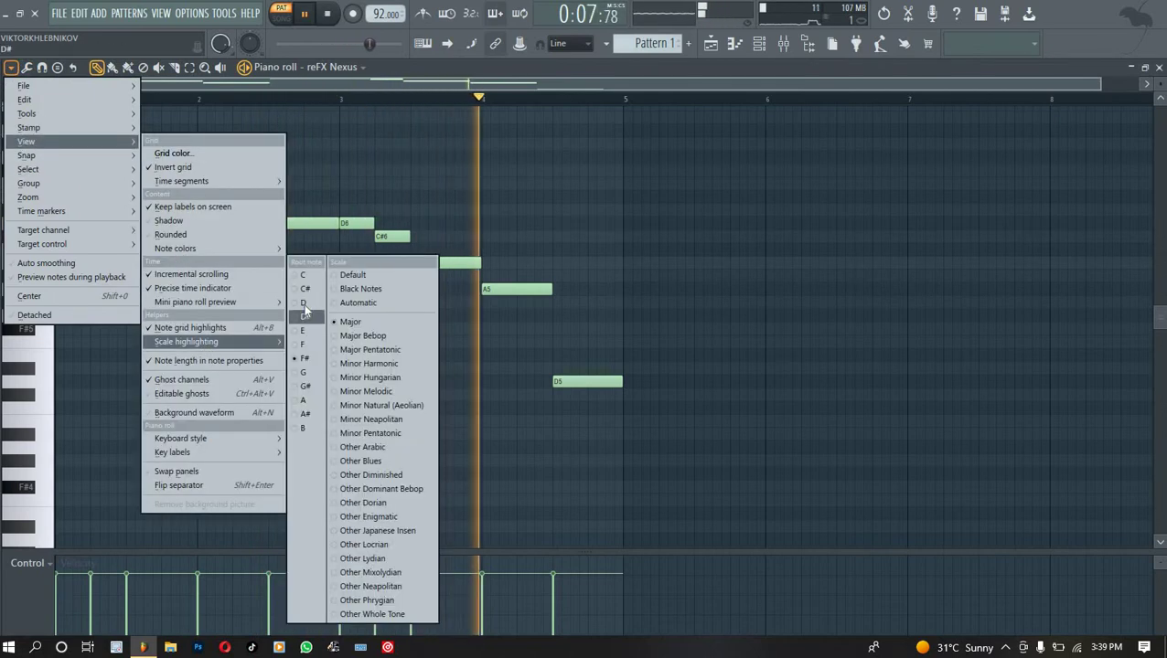
left_click(304, 304)
key("space")
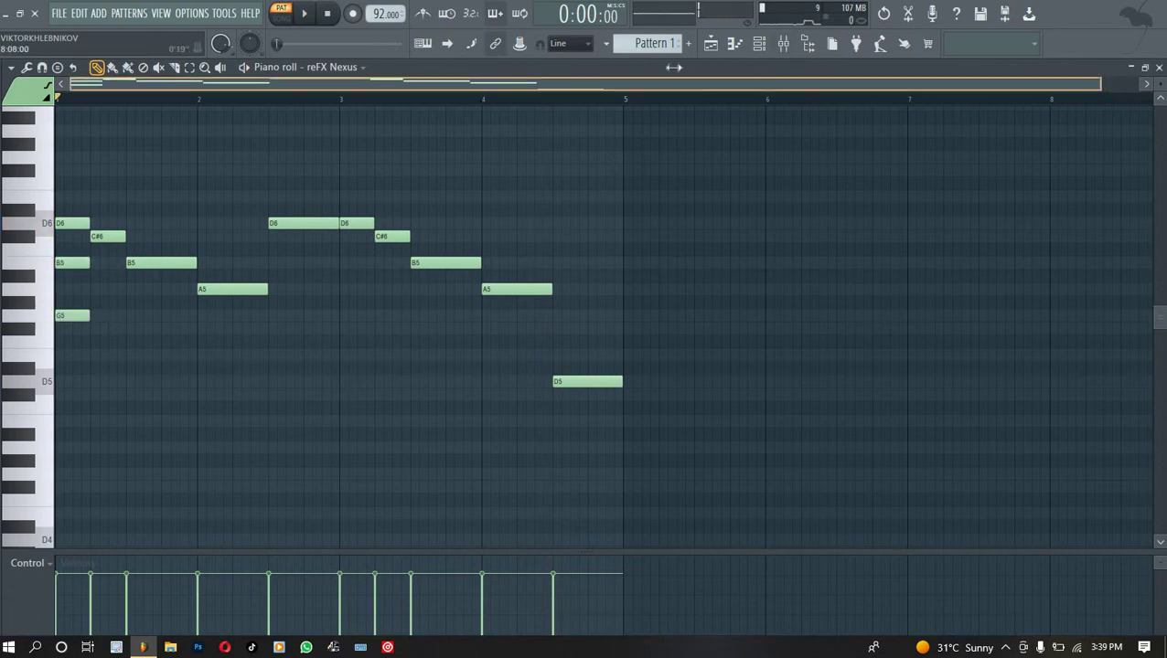
Harmonize bar 1 with A5 and F#5 under D6, A5 and E5 under C#6, and G5 and D5 under B5.
left_click_drag(674, 67, 336, 83)
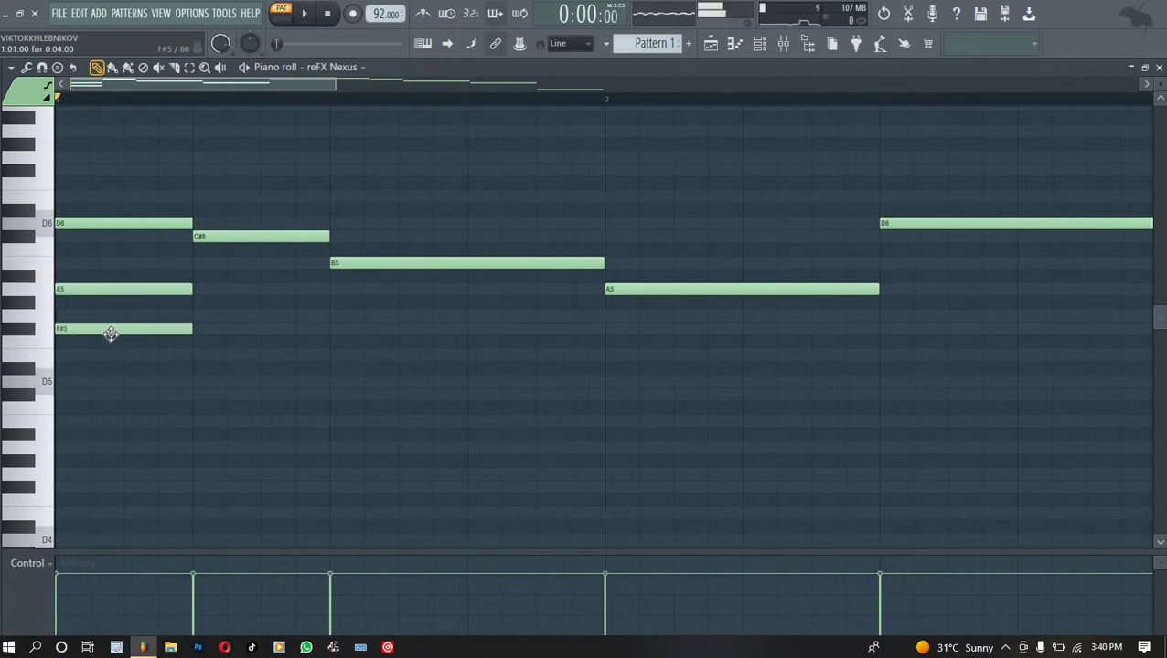
key("space")
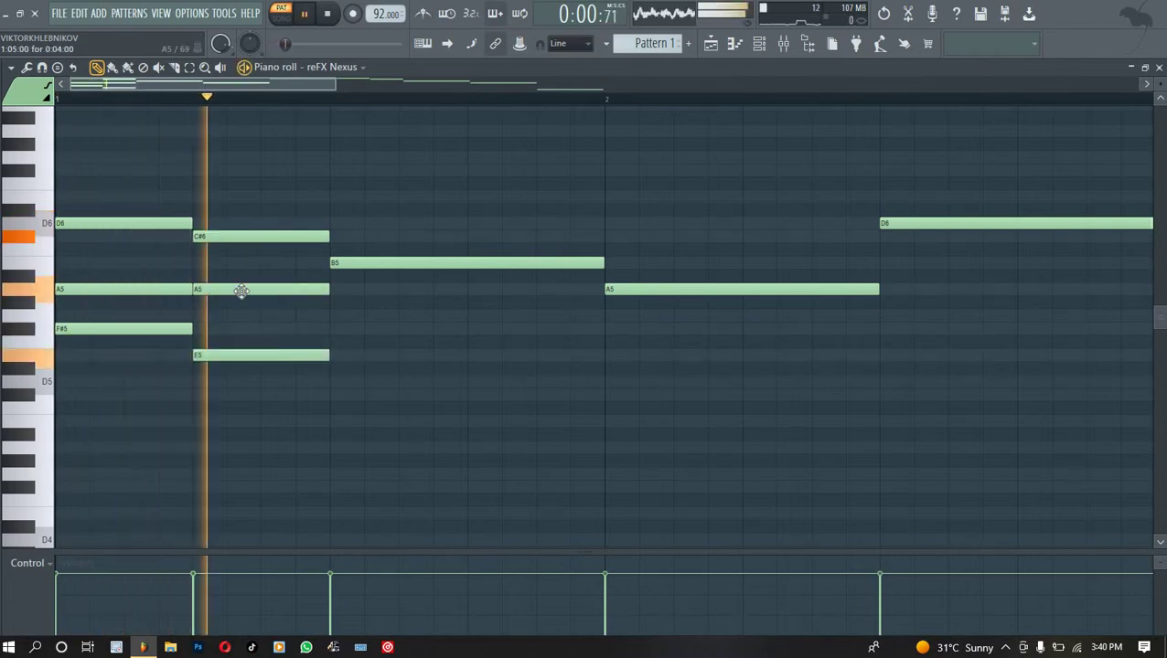
left_click(375, 315)
left_click_drag(373, 341, 382, 403)
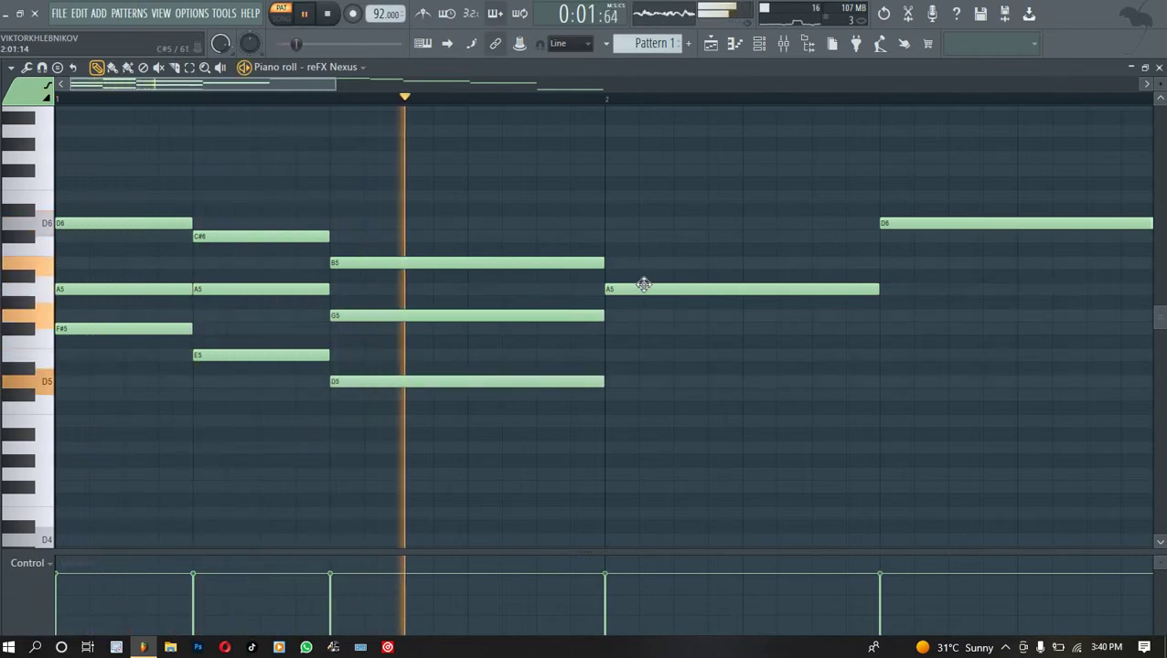
Add F#5 and D5 beneath the A5 note at the start of bar 2 and play back the chords.
left_click(643, 342)
key("space")
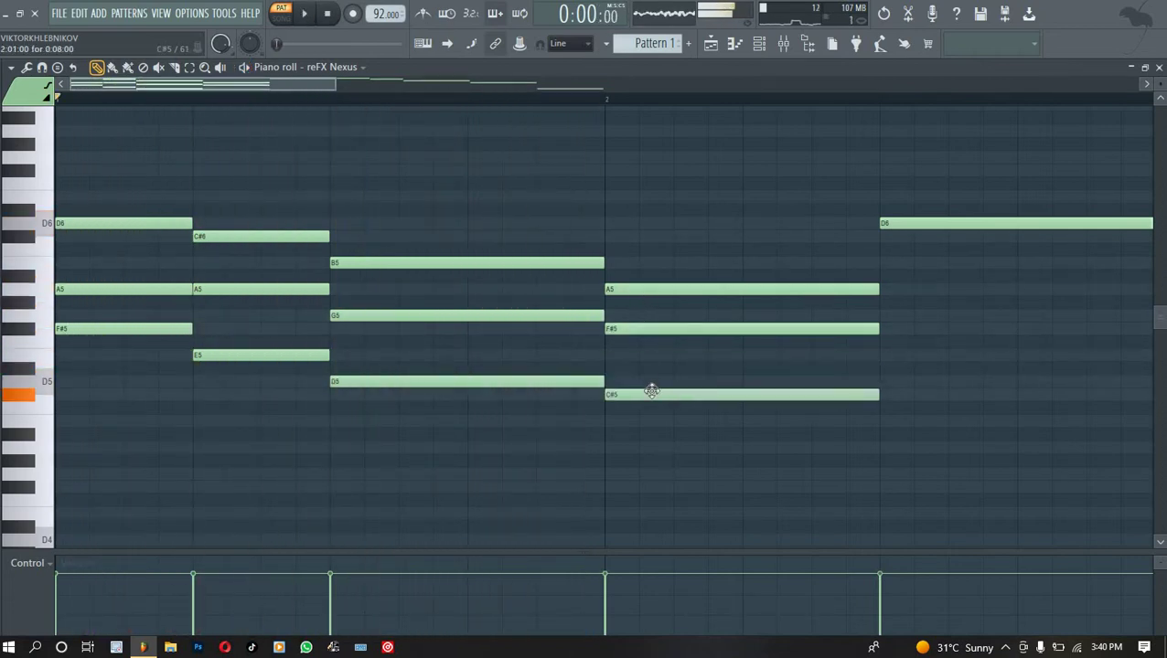
left_click_drag(651, 392, 652, 380)
key("space")
scroll(619, 107, "down", 2)
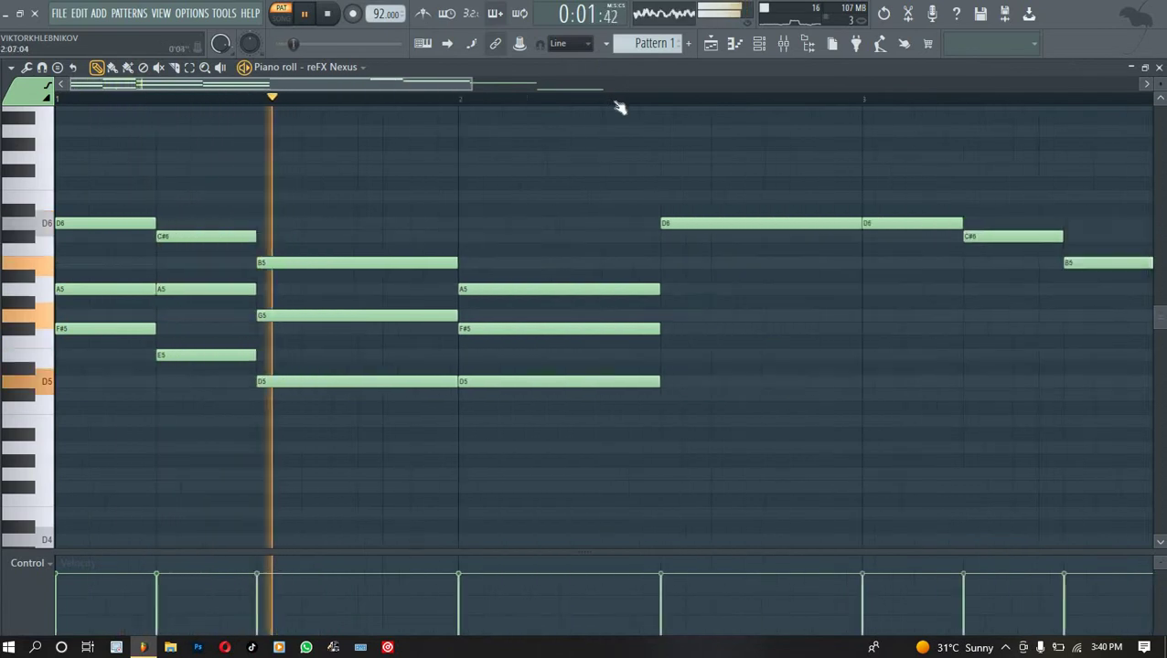
scroll(619, 107, "down", 1)
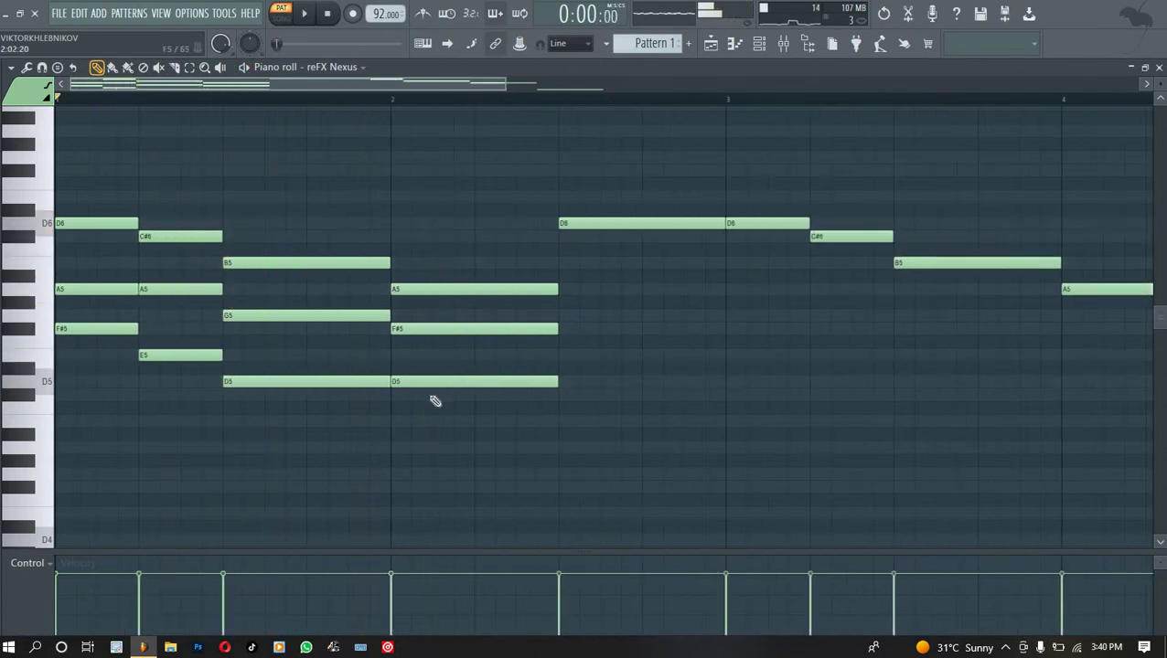
Lower the notes under bar 2's opening A5 to E5 and C#5, and add B5 and F#5 beneath the D6 in bar 2.
key("space")
left_click_drag(413, 331, 414, 358)
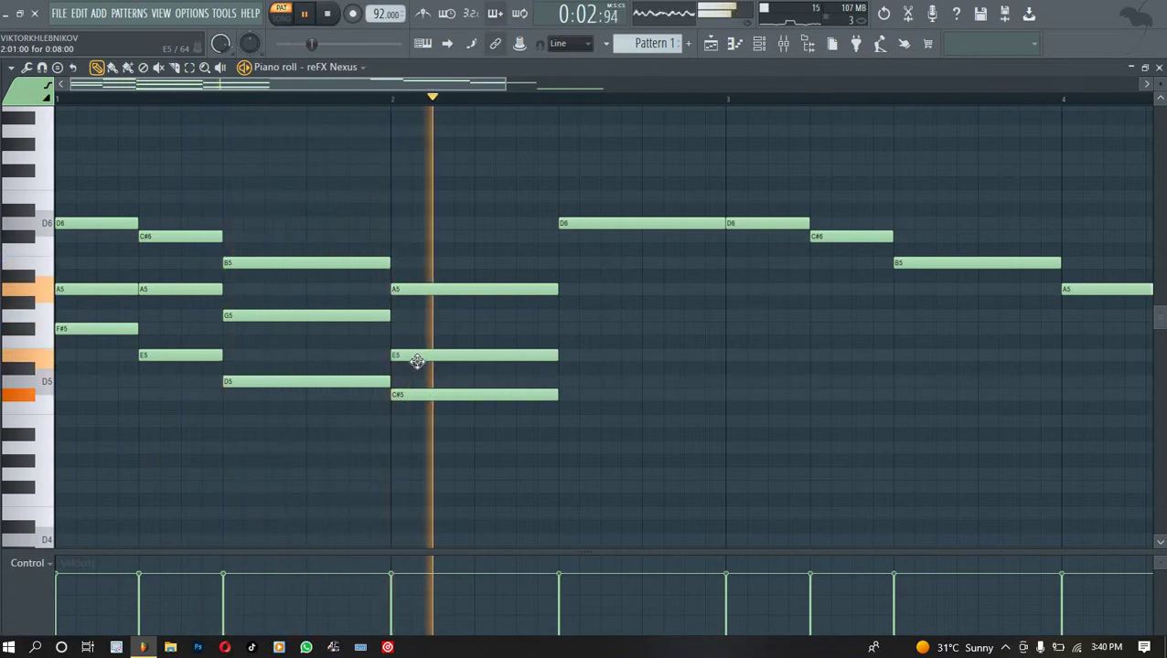
key("space")
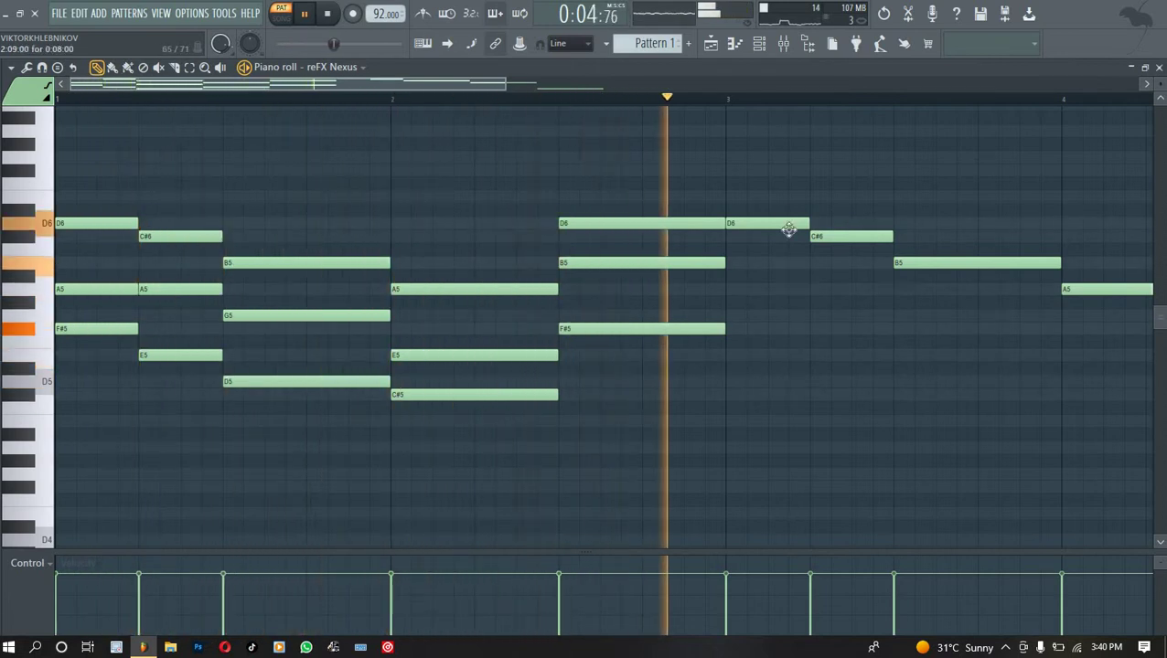
Add A5 and F#5 beneath the D6 at the start of bar 3, and A5 and E5 beneath its C#6.
left_click_drag(762, 223, 768, 264)
key("space")
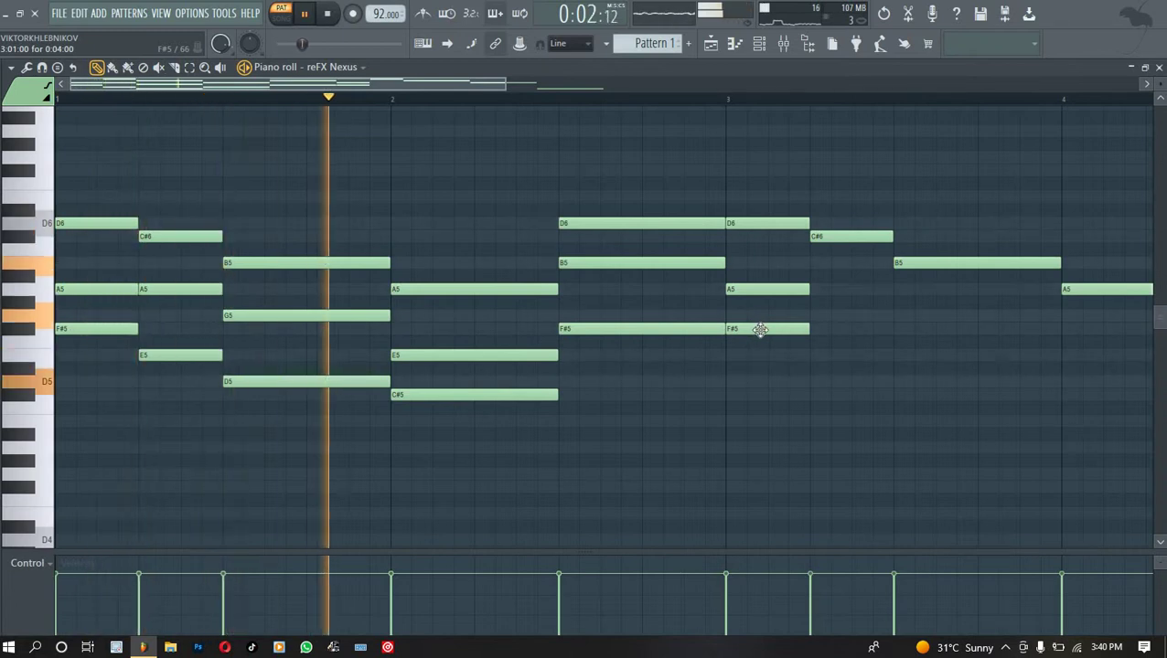
scroll(751, 101, "down", 3)
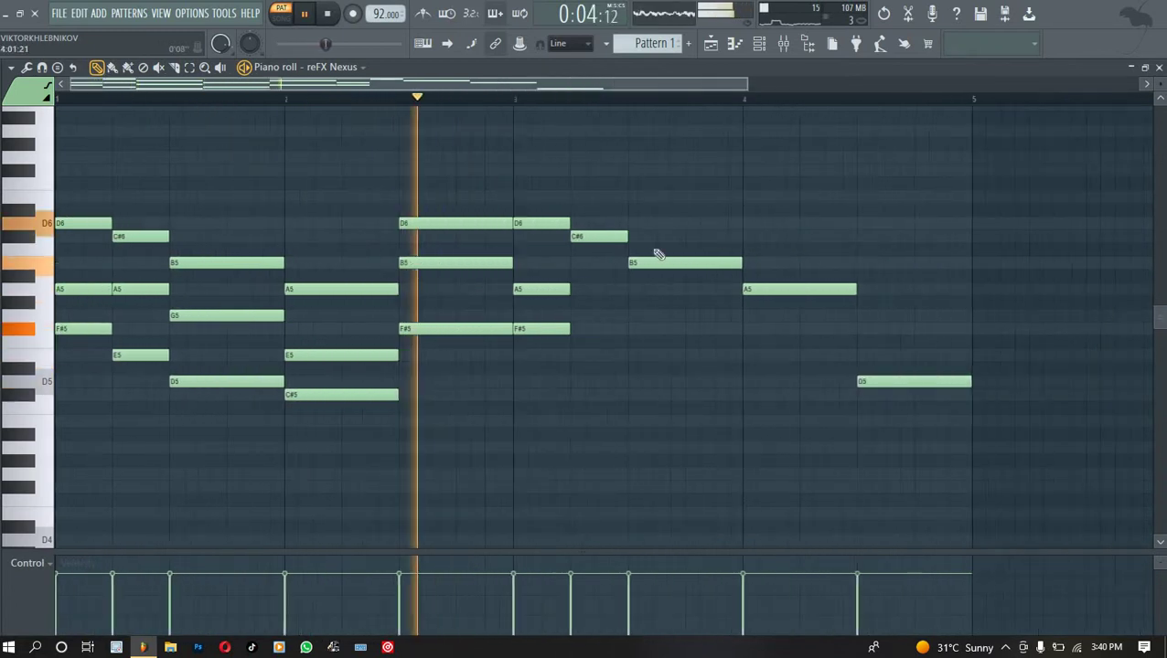
left_click(586, 289)
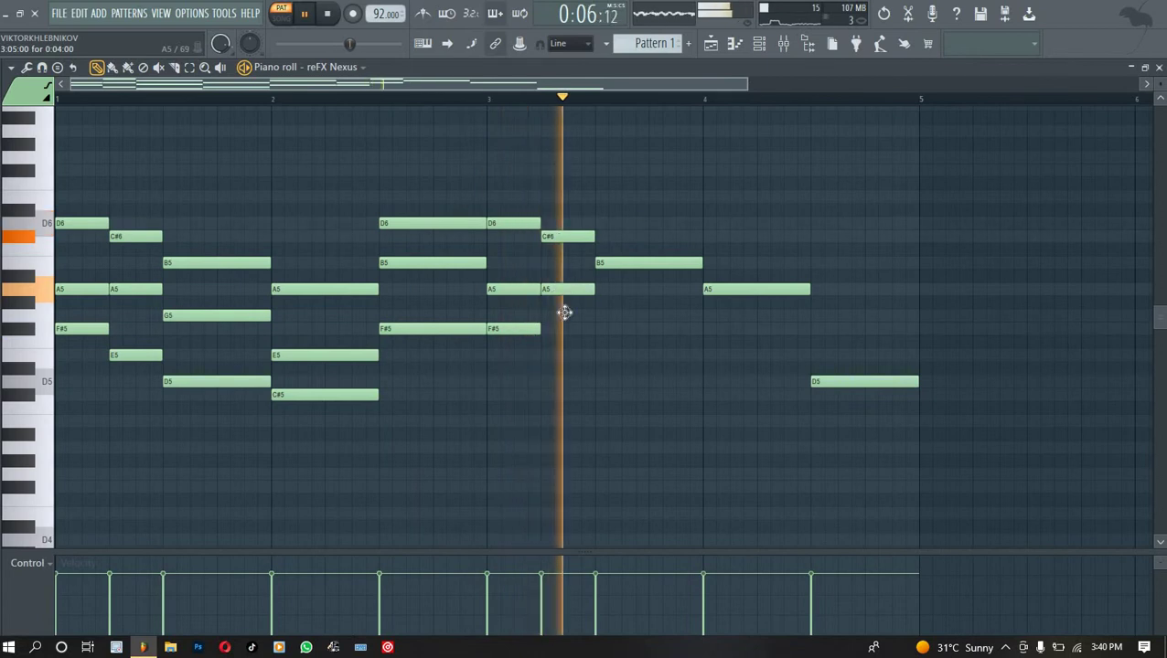
key("space")
left_click_drag(565, 330, 559, 361)
key("space")
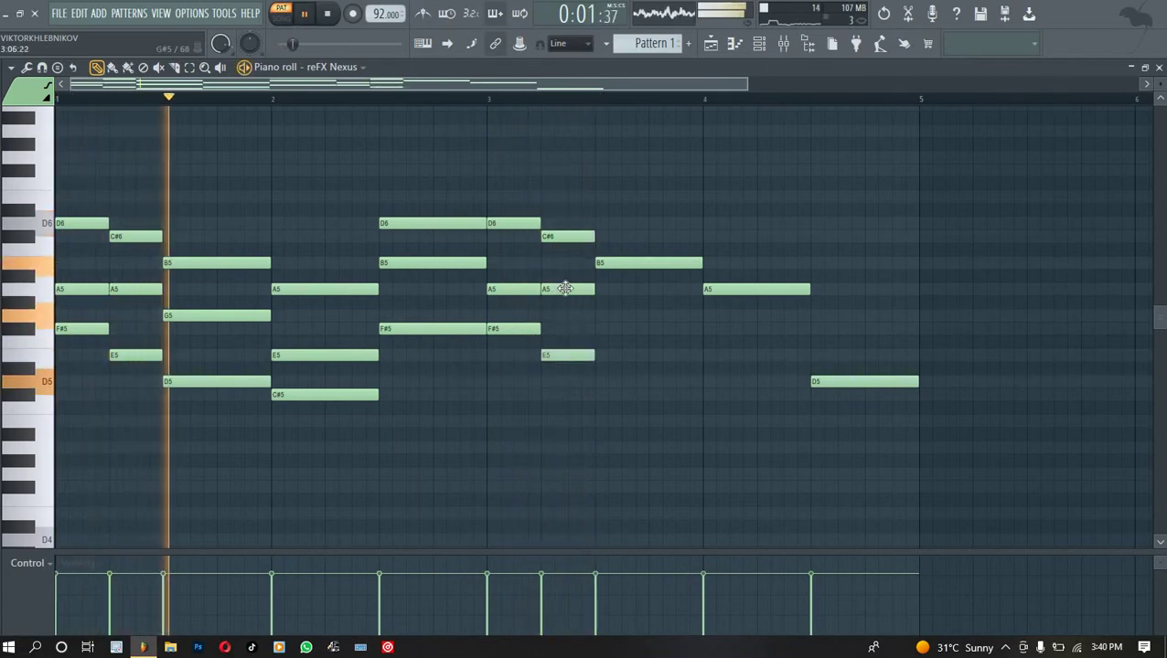
Try F#5 in place of E5 beneath the C#6 in bar 3 while listening, and return the note to E5.
mouse_move(565, 288)
left_mouse_down()
mouse_move(568, 323)
mouse_move(568, 283)
left_mouse_up()
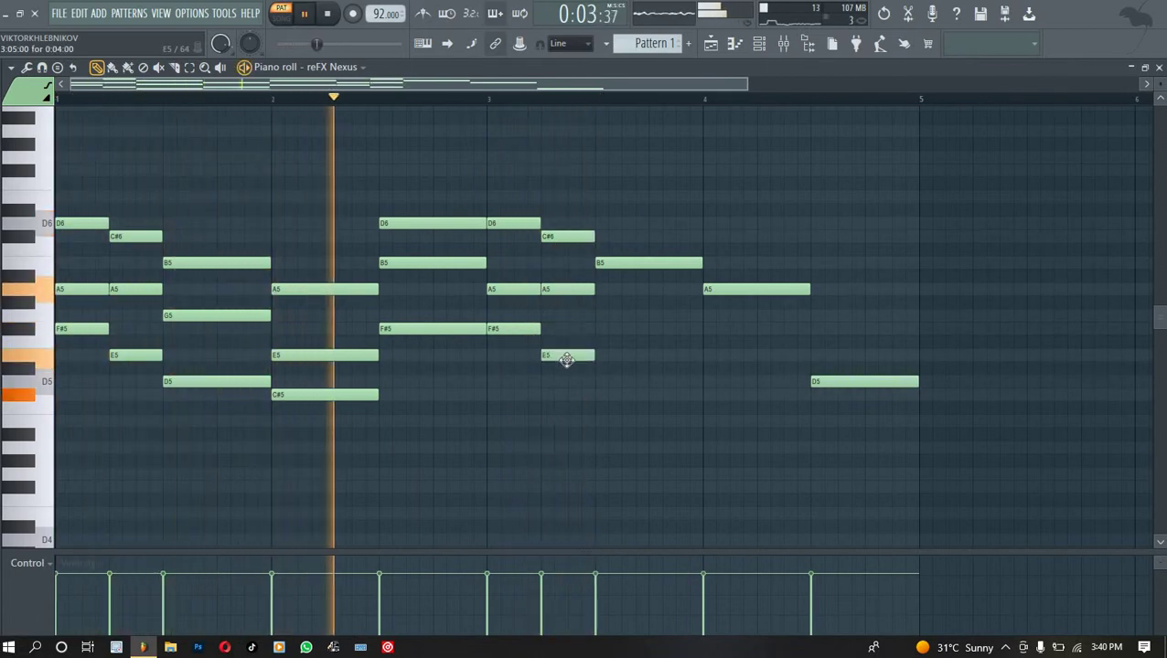
left_click_drag(567, 359, 560, 328)
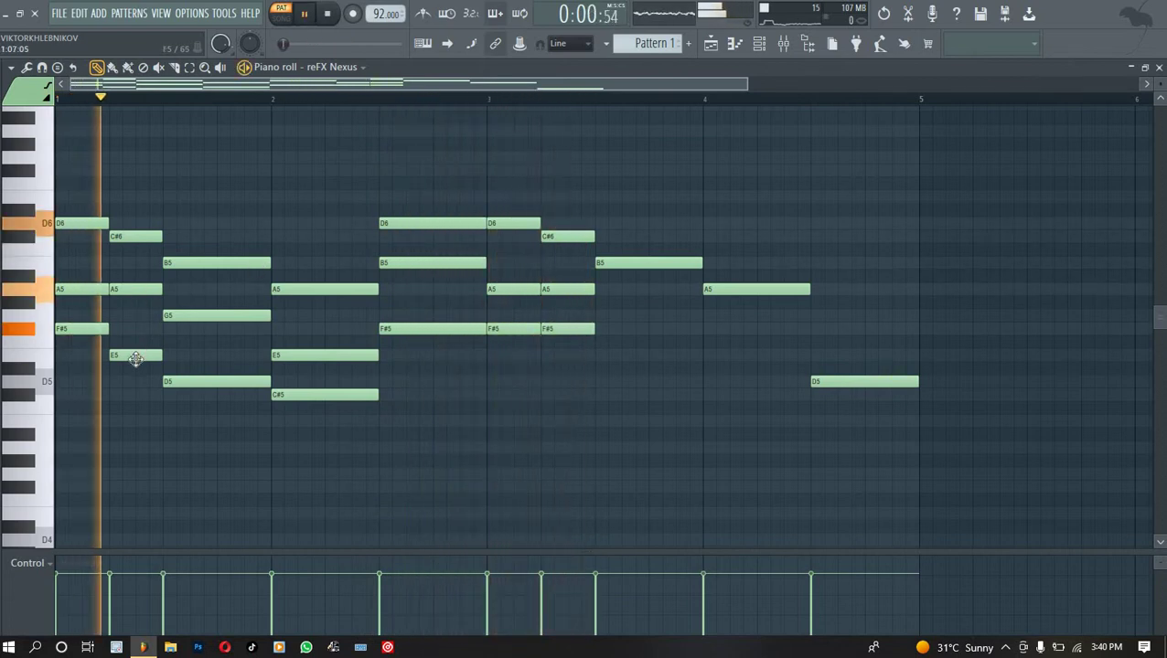
left_click_drag(569, 328, 560, 357)
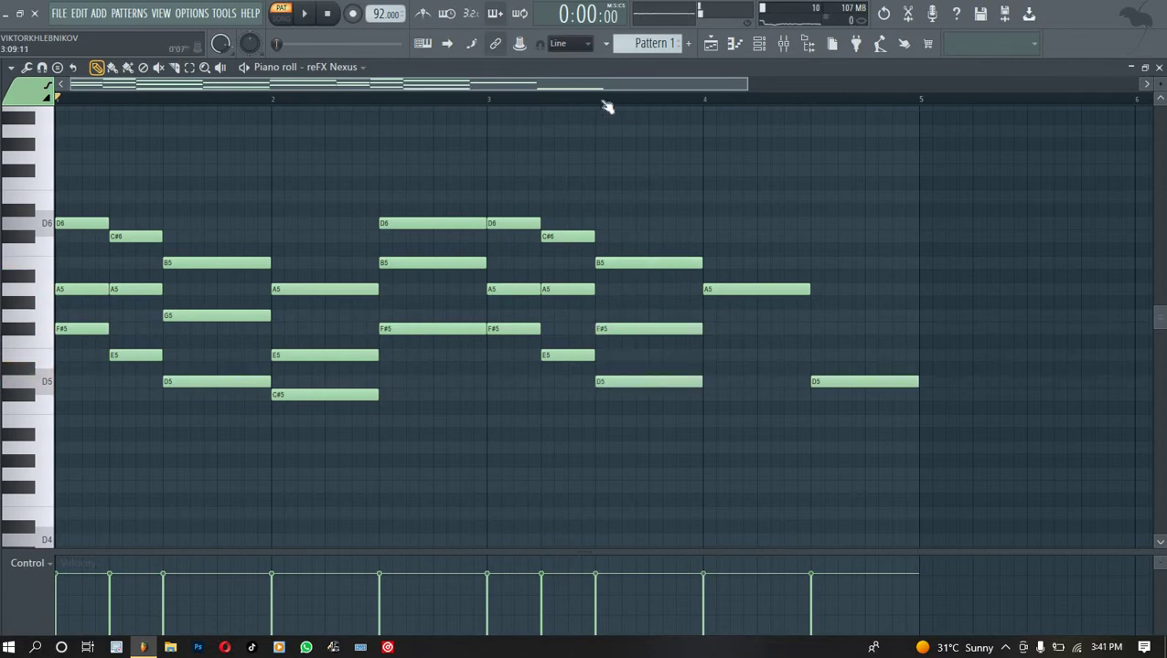
Harmonize the B5 in bar 3 with G5 and D5, auditioning the chord from the start of bar 3.
left_click(495, 98)
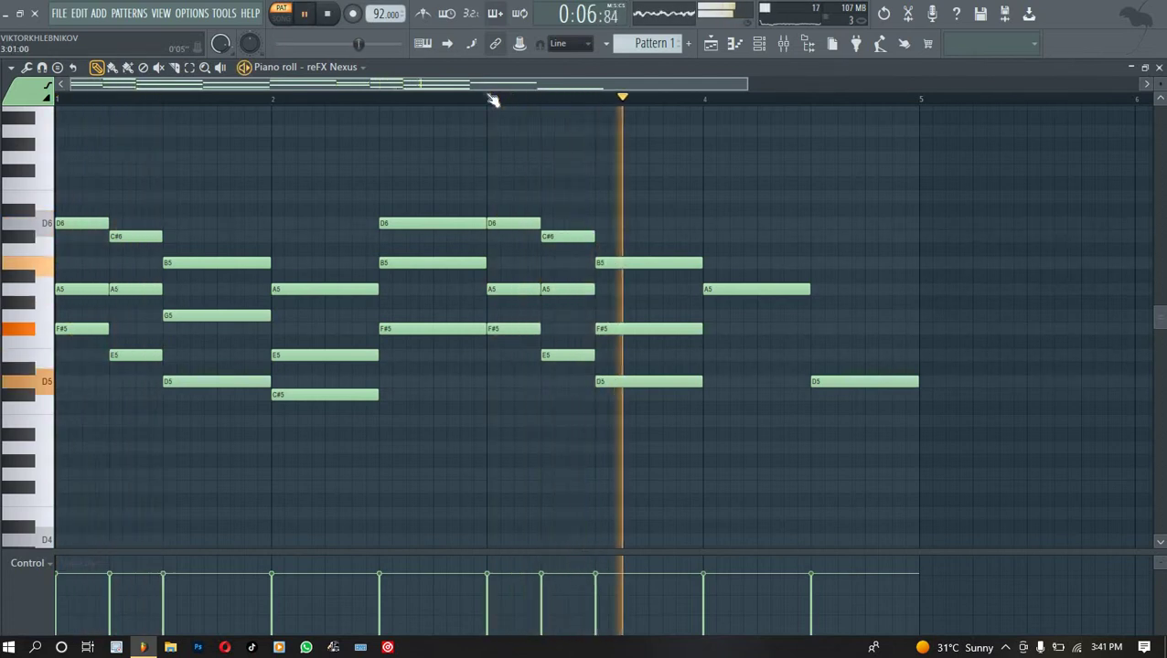
key("space")
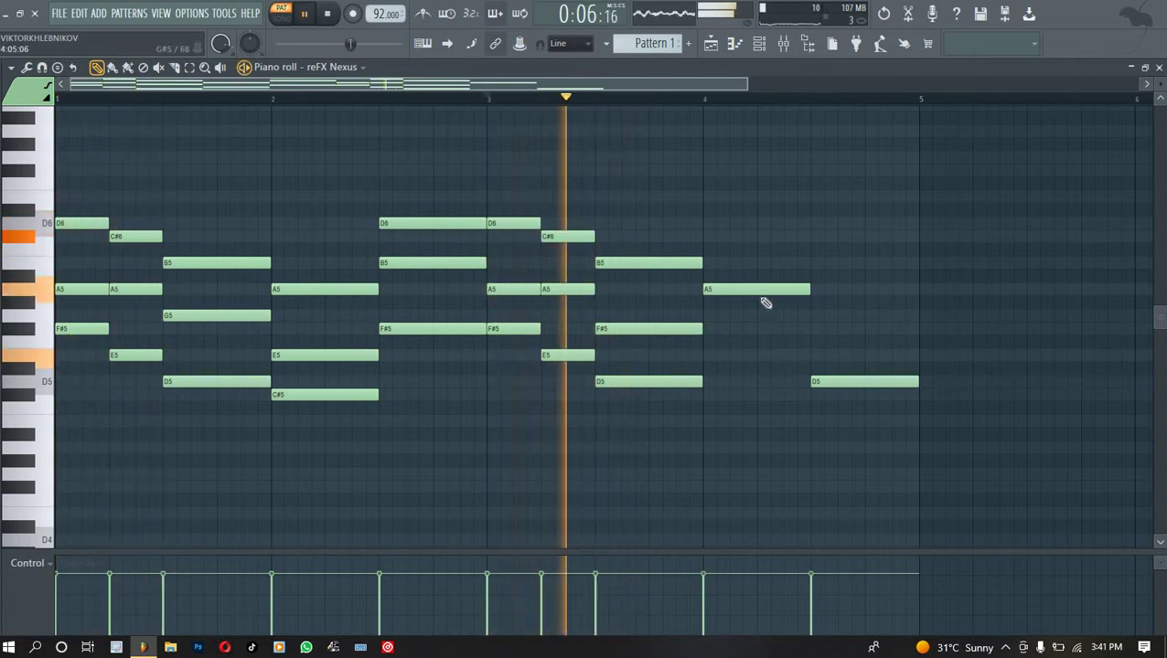
key("space")
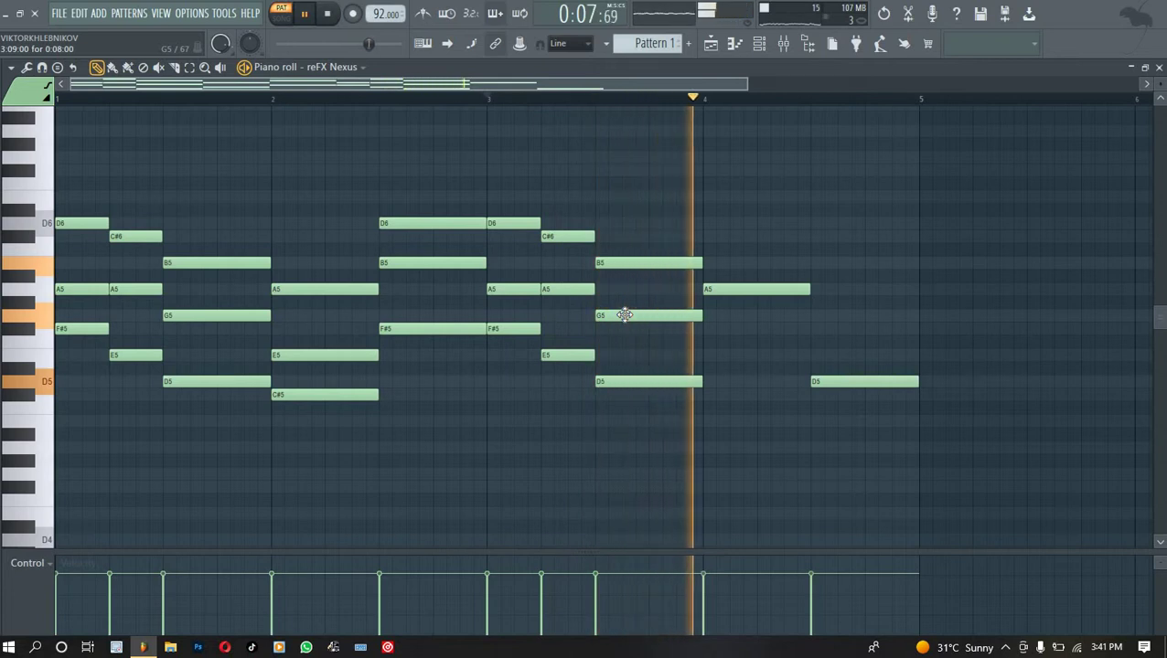
key("space")
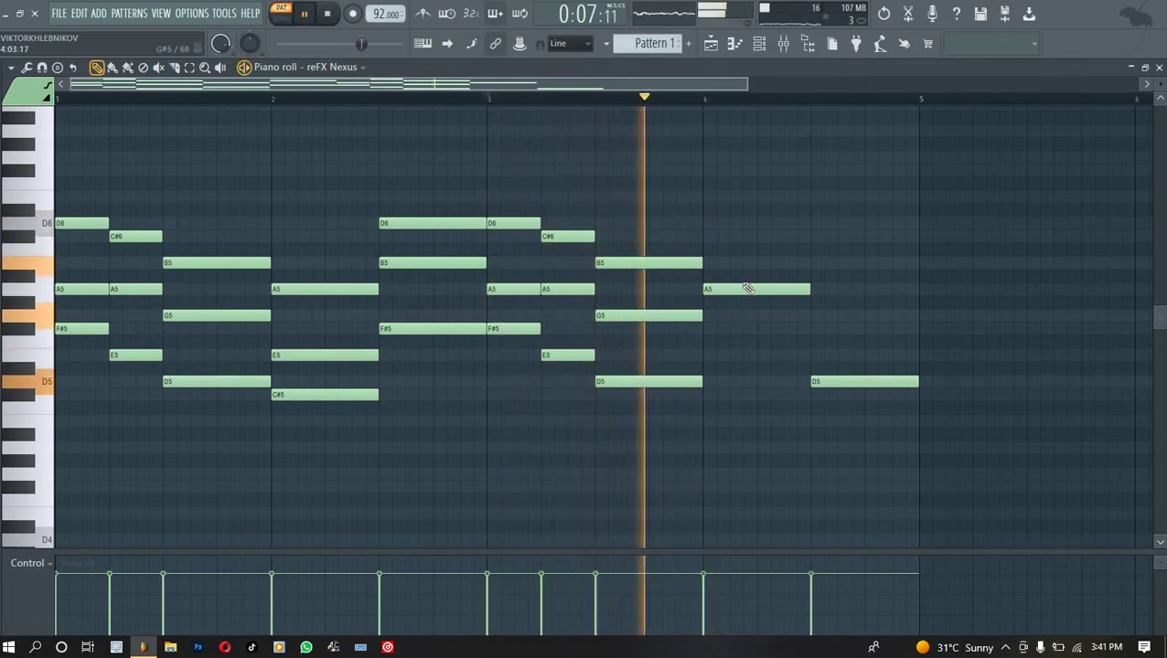
Add E5 and C#5 beneath the A5 at the start of bar 4.
left_click(745, 328)
key("space")
left_click(729, 381)
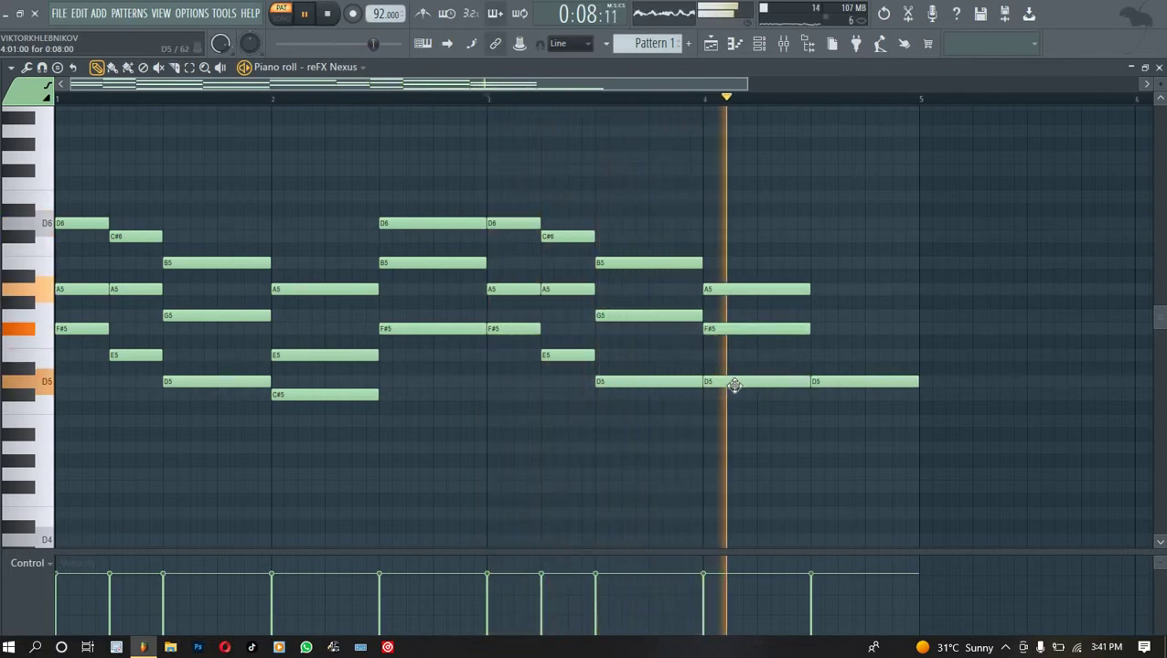
key("space")
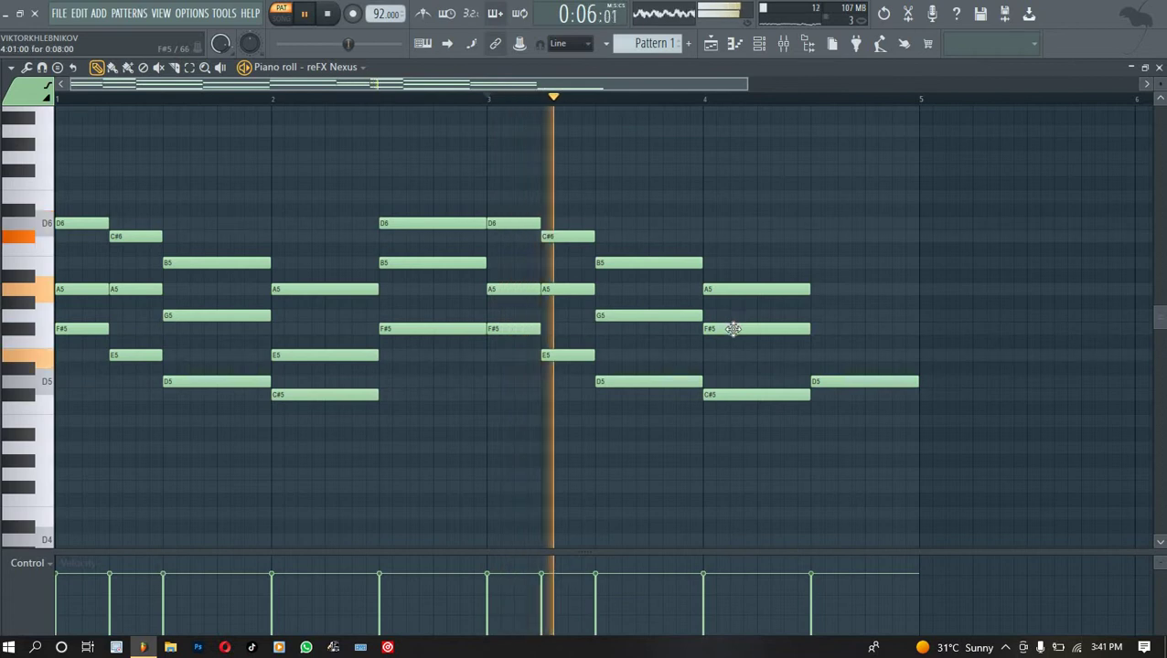
left_click_drag(731, 328, 732, 362)
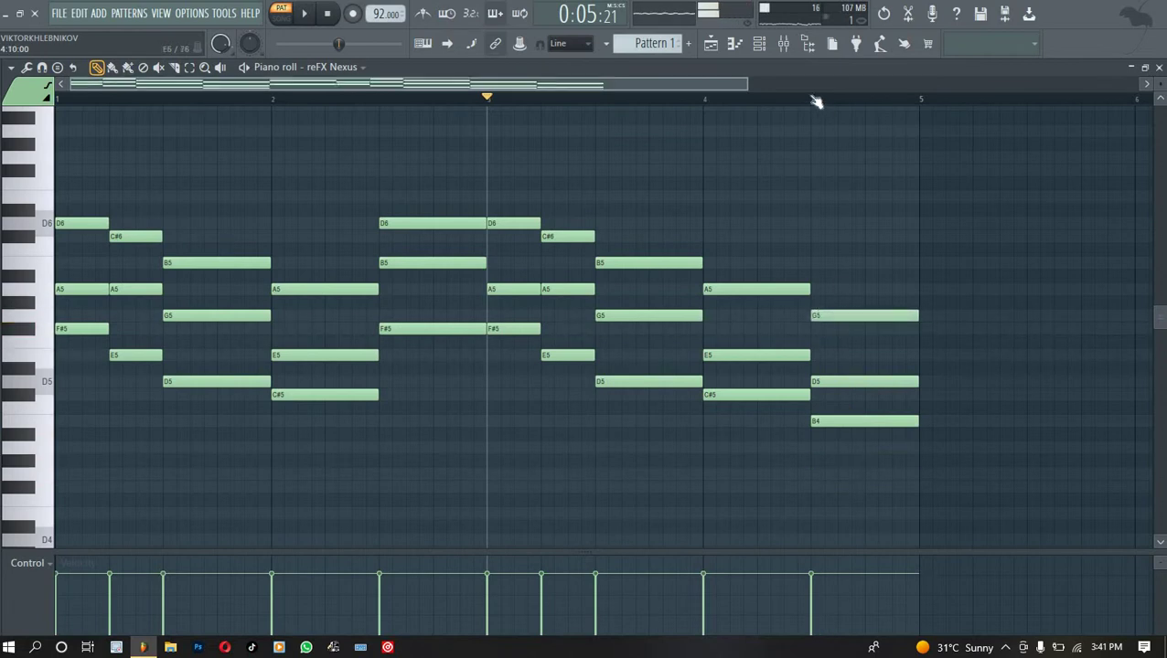
Complete the last chord of bar 4 with F#5 and A5 above the D5, and play it back.
key("space")
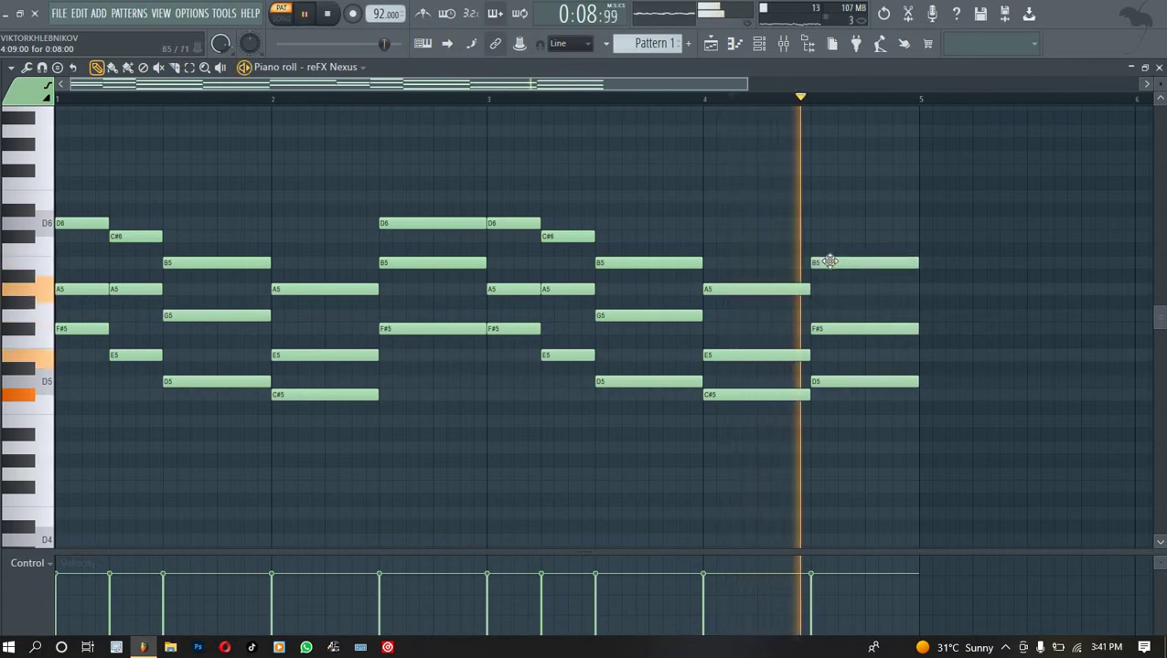
left_click_drag(830, 262, 838, 302)
key("space")
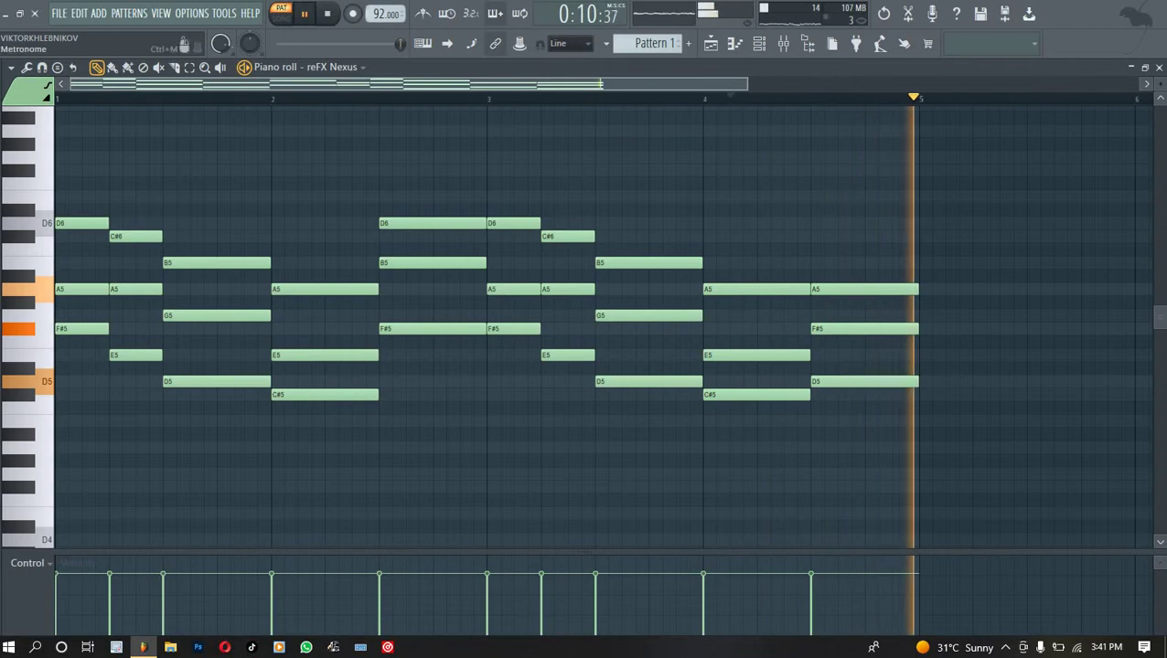
Transpose all the chord notes down one octave.
key("ctrl+Down")
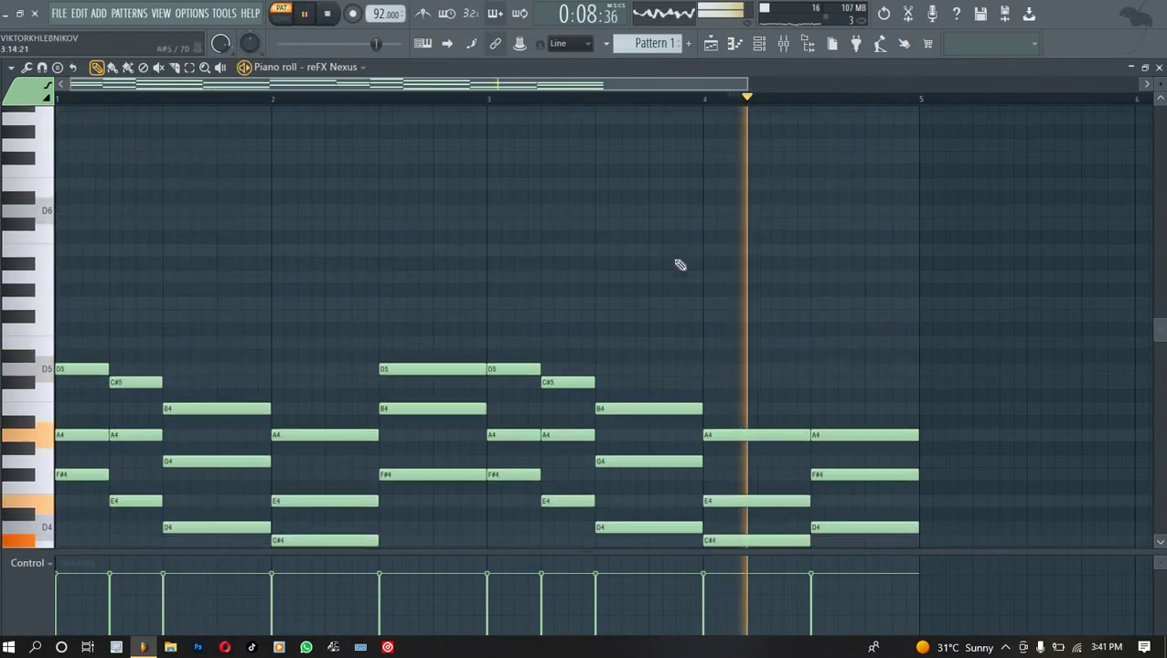
scroll(677, 263, "up", 1)
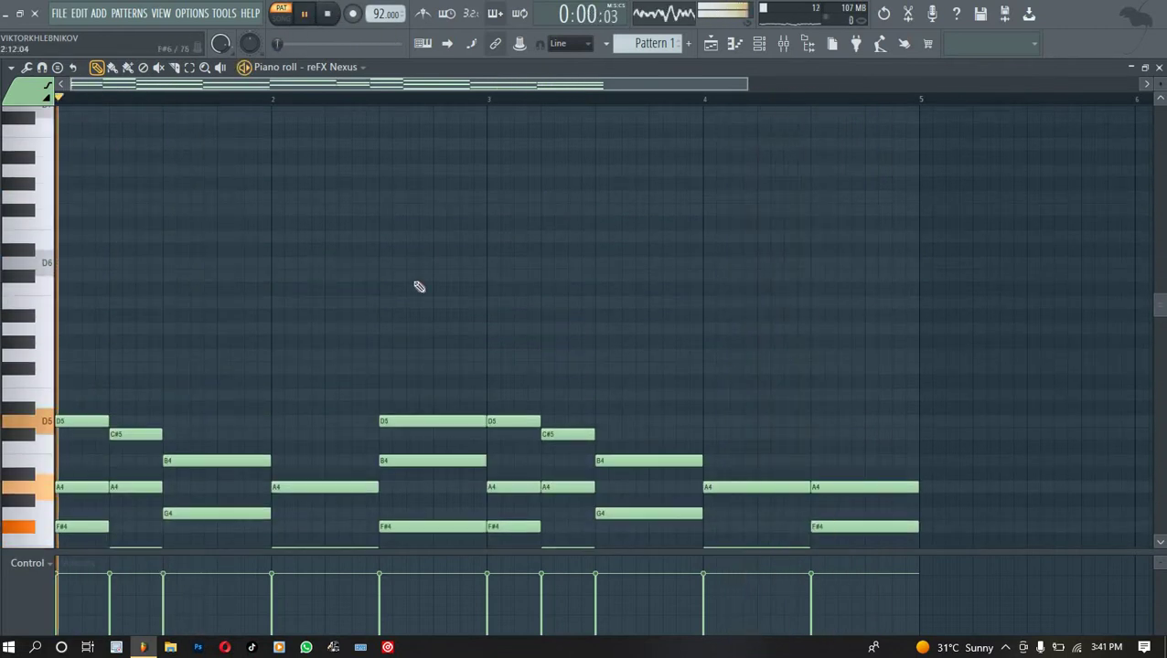
scroll(419, 288, "down", 4)
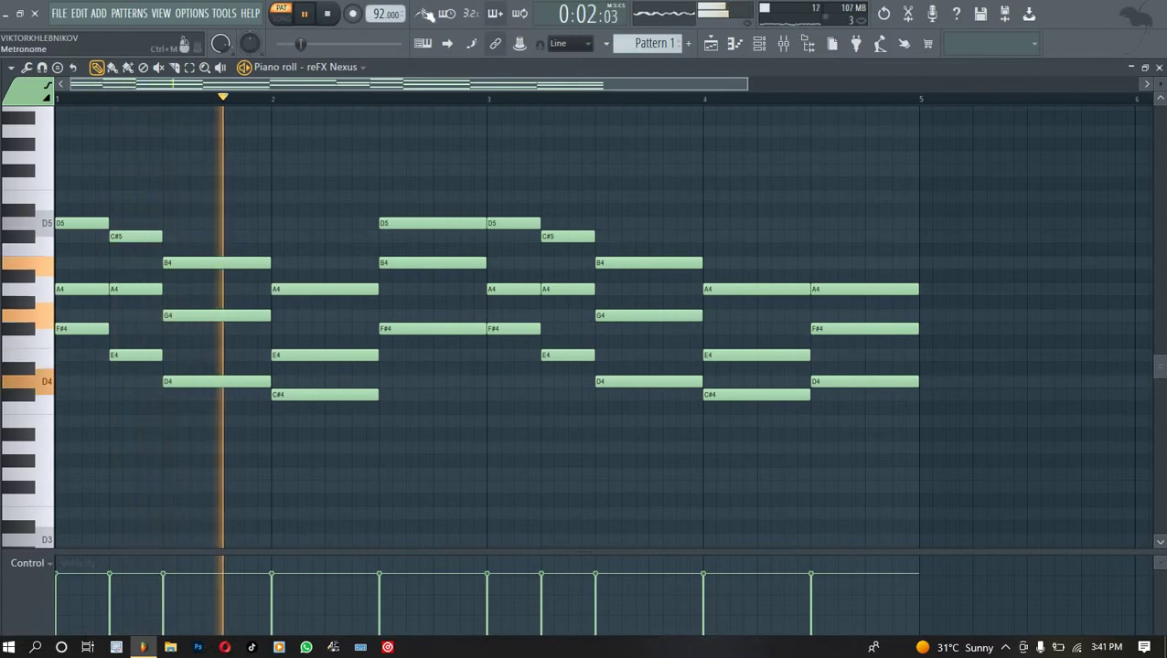
Replace the 808 Clap channel with the Xpand!2 synth.
key("F6")
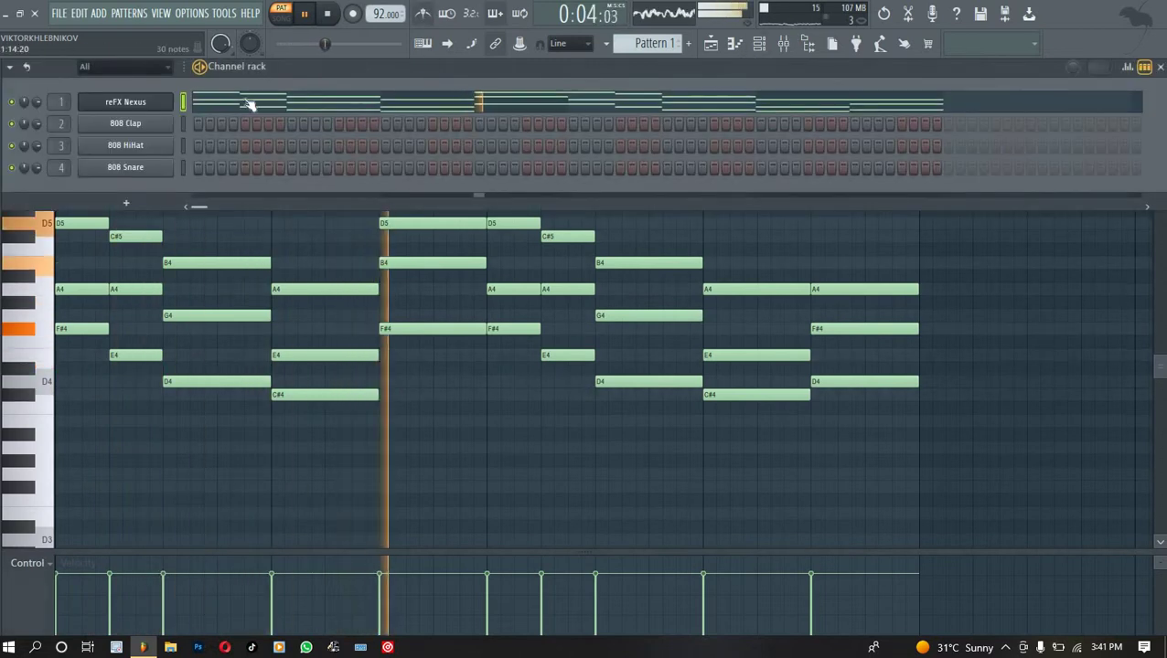
key("F6")
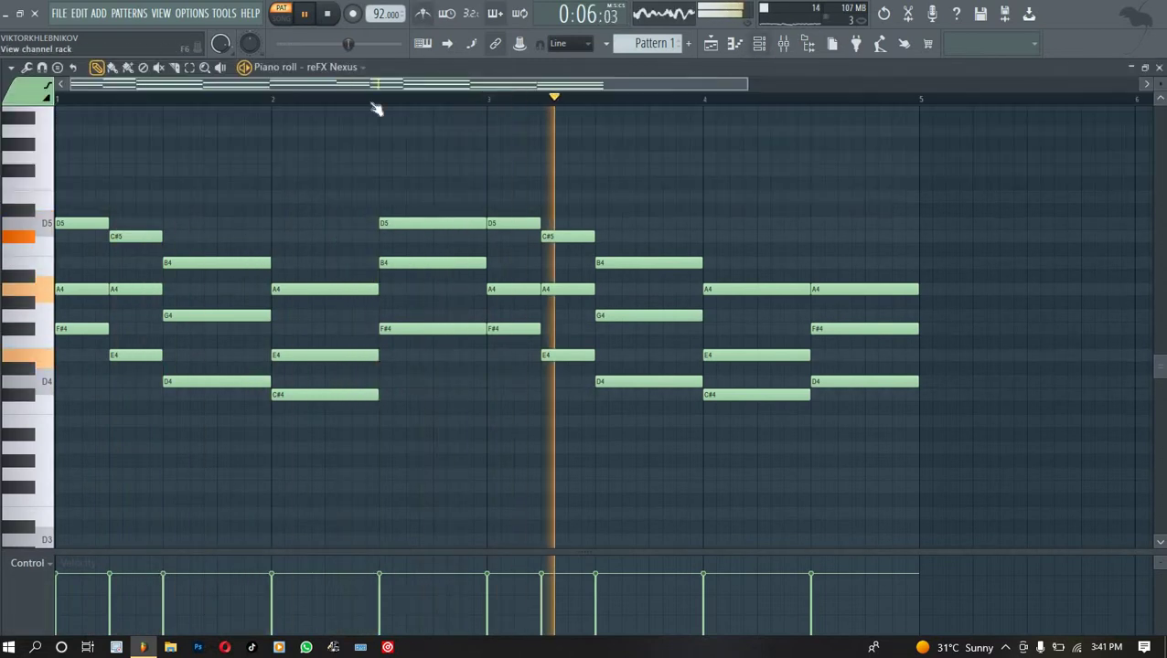
key("F6")
right_click(133, 126)
mouse_move(265, 251)
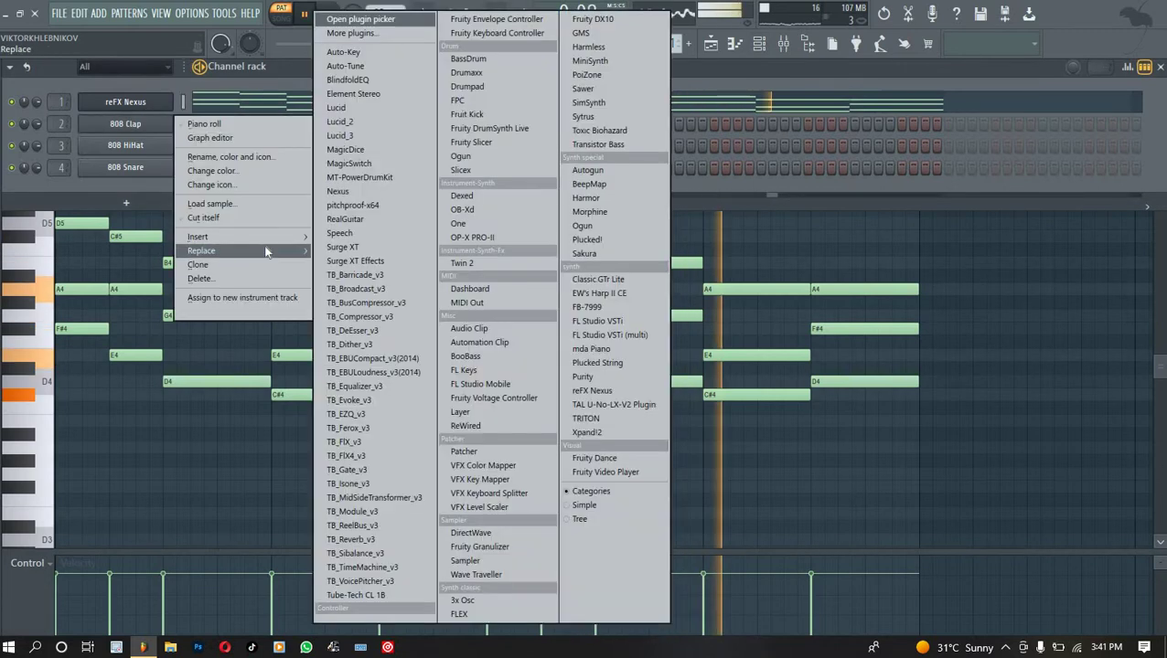
left_click(587, 432)
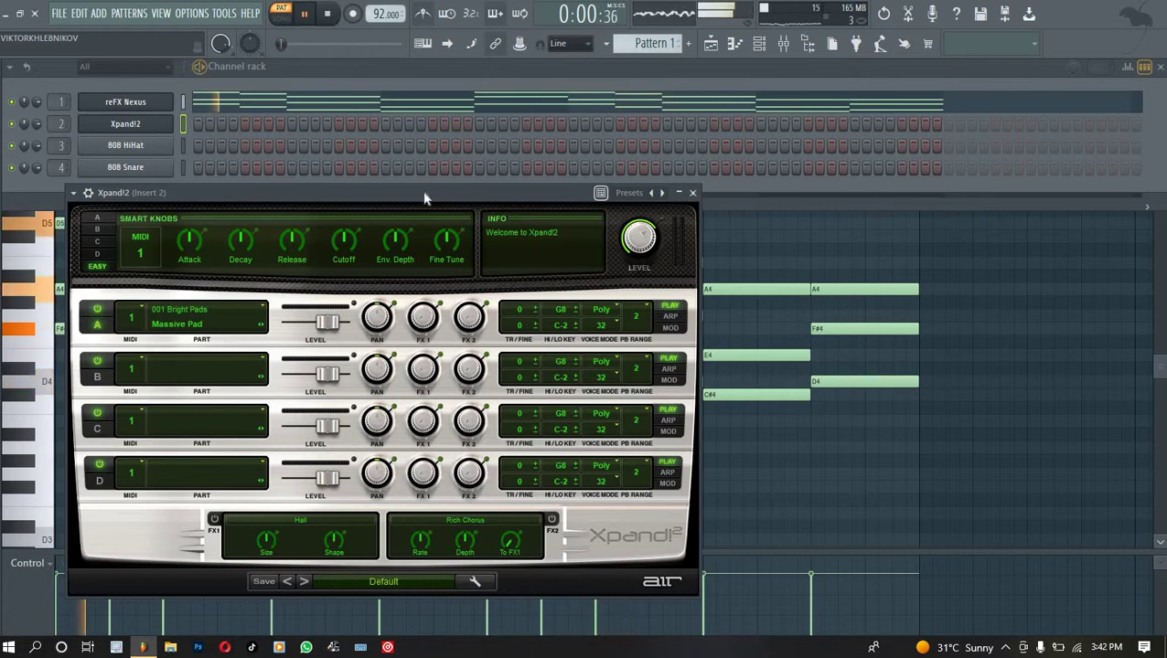
Load the STRING - Traditional Play preset from the BroBeatzTV DNA bank in Xpand!2.
left_click_drag(423, 197, 497, 116)
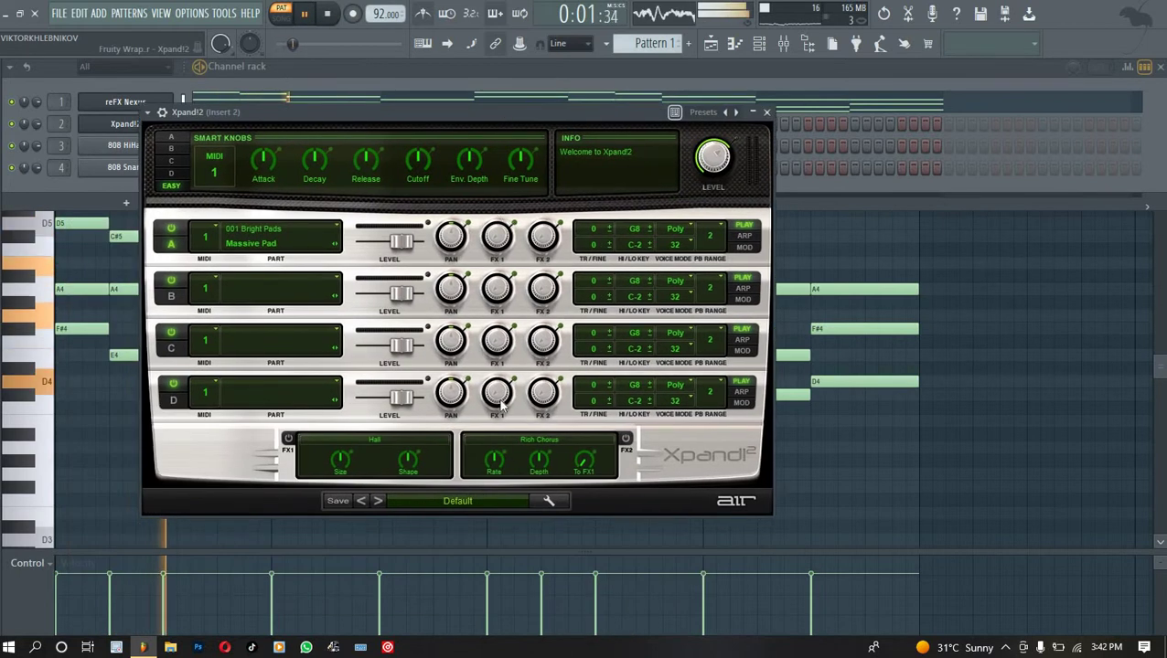
left_click(458, 502)
mouse_move(442, 613)
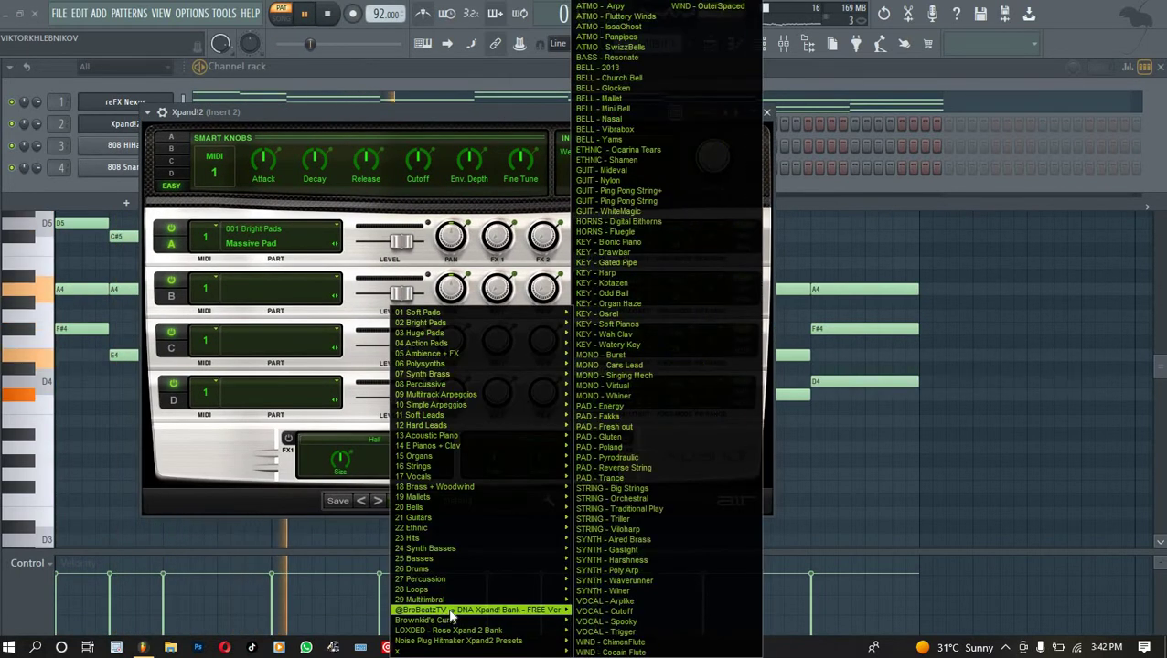
left_click(644, 509)
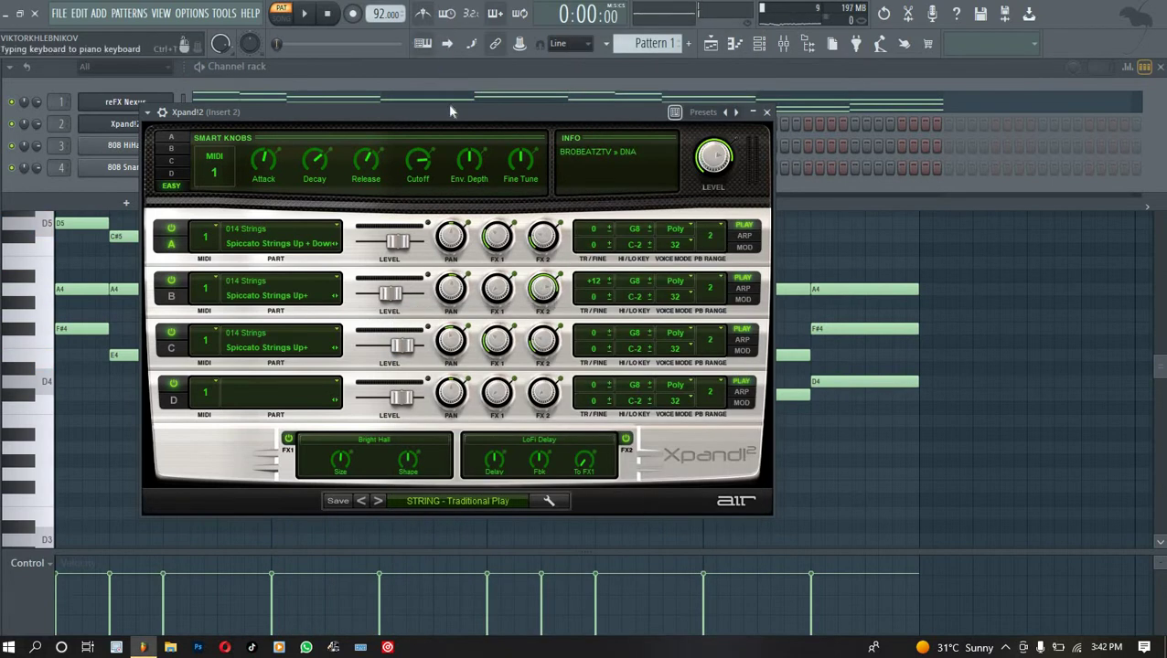
In Xpand!2's piano roll, place short notes D5, A4, A4, B4, B4 in bar 1 and A4, A4, D5, D5 in bar 2.
right_click(123, 124)
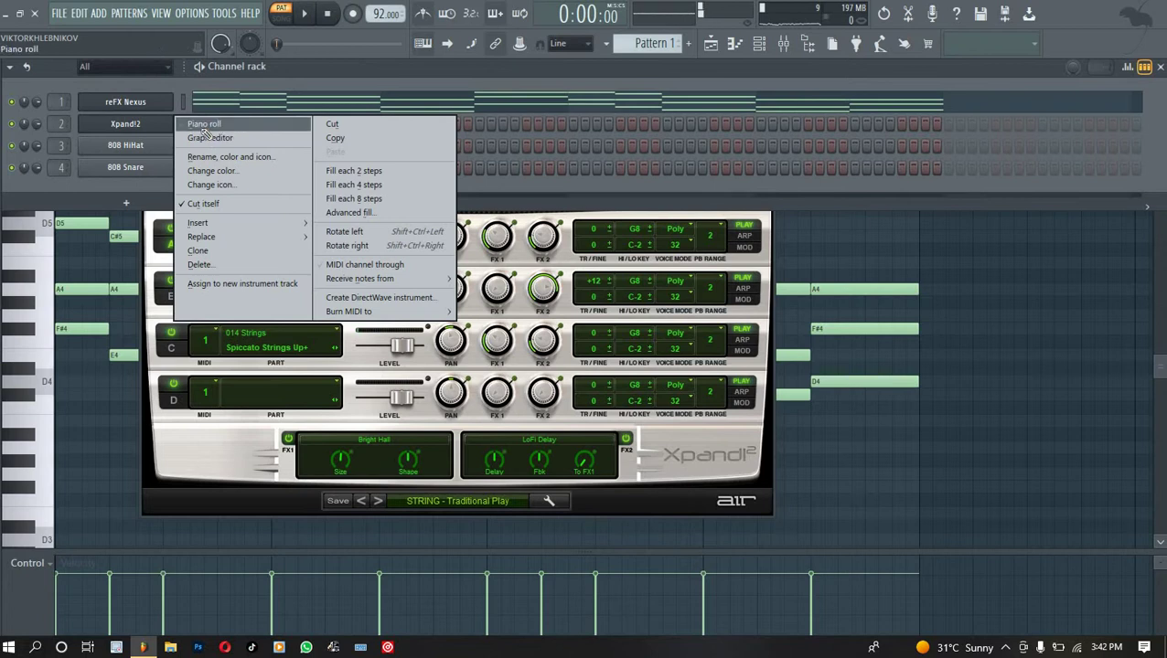
left_click(205, 125)
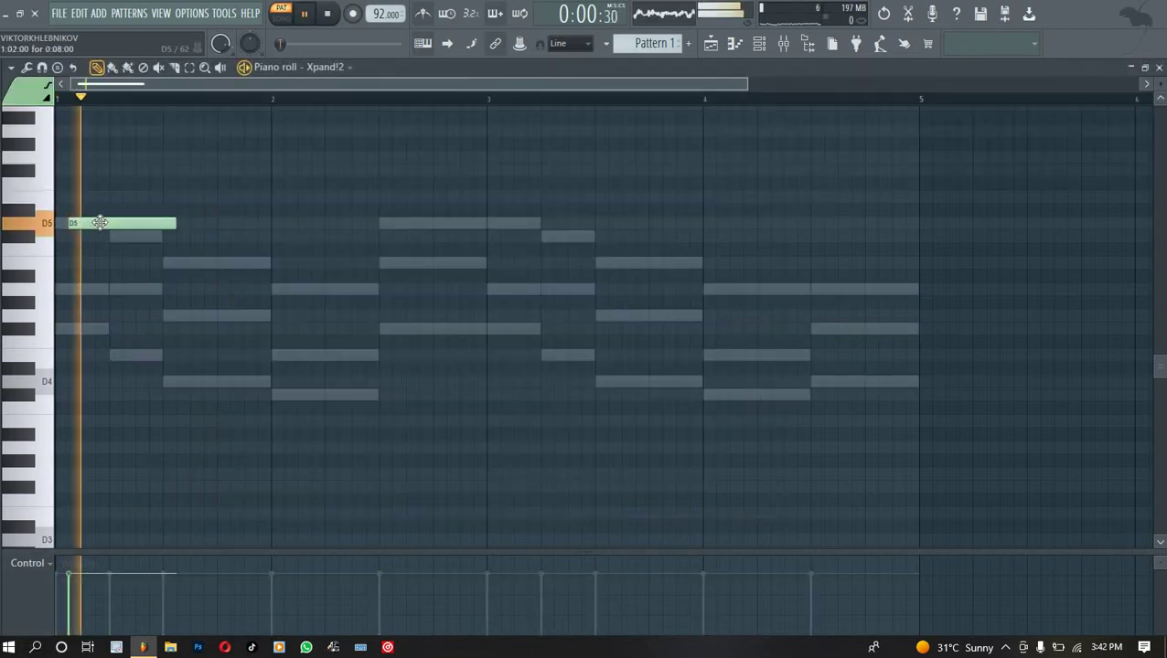
key("space")
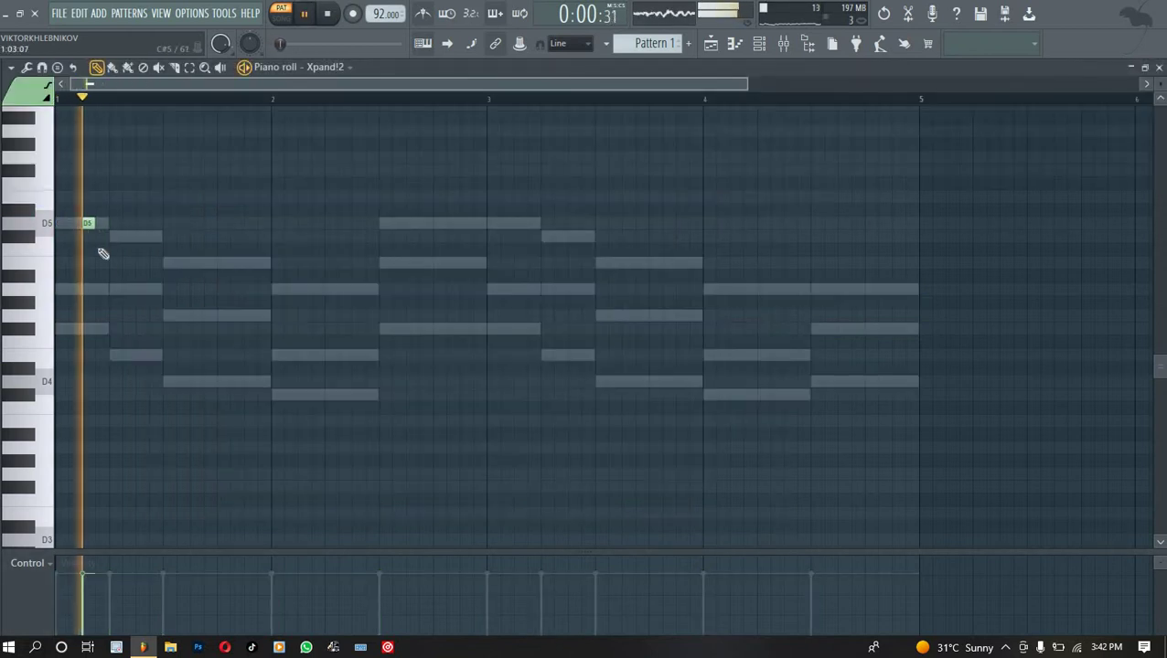
key("space")
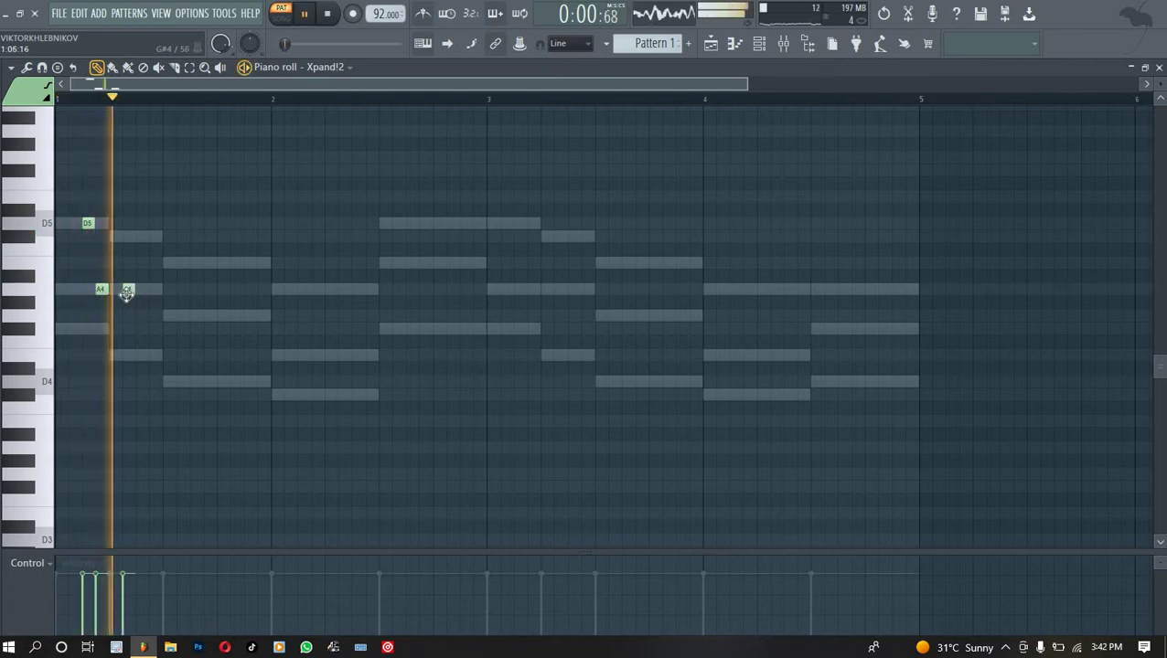
left_click_drag(105, 289, 137, 289)
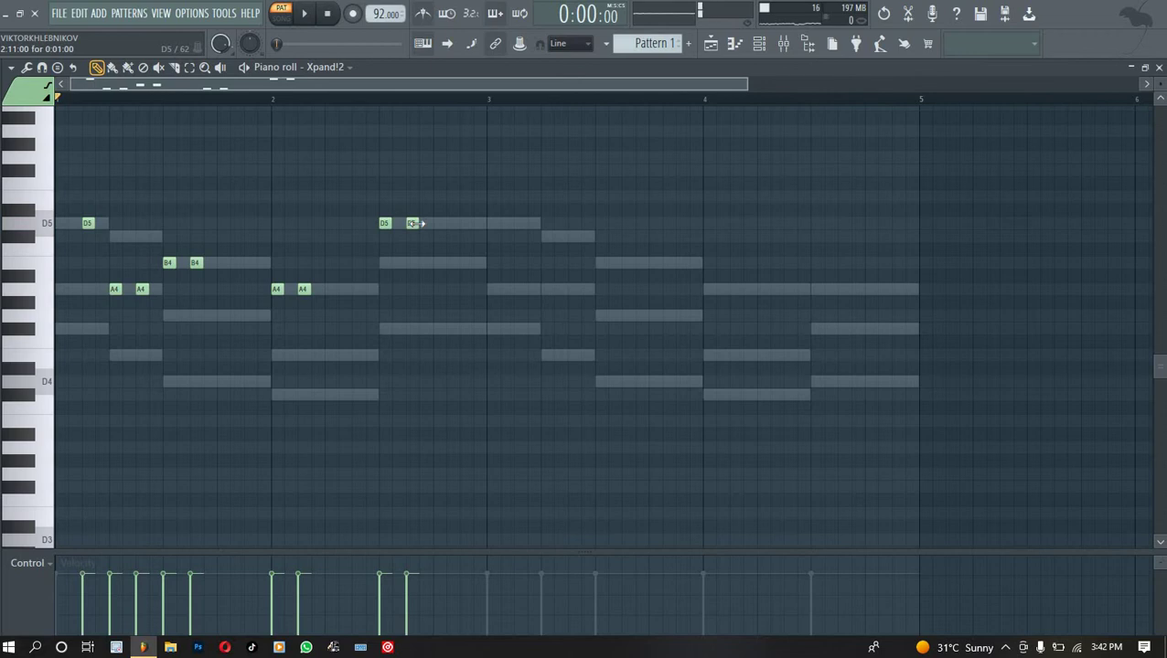
Play back the string notes and add short D5 and C#5 notes in the first half of bar 3.
key("space")
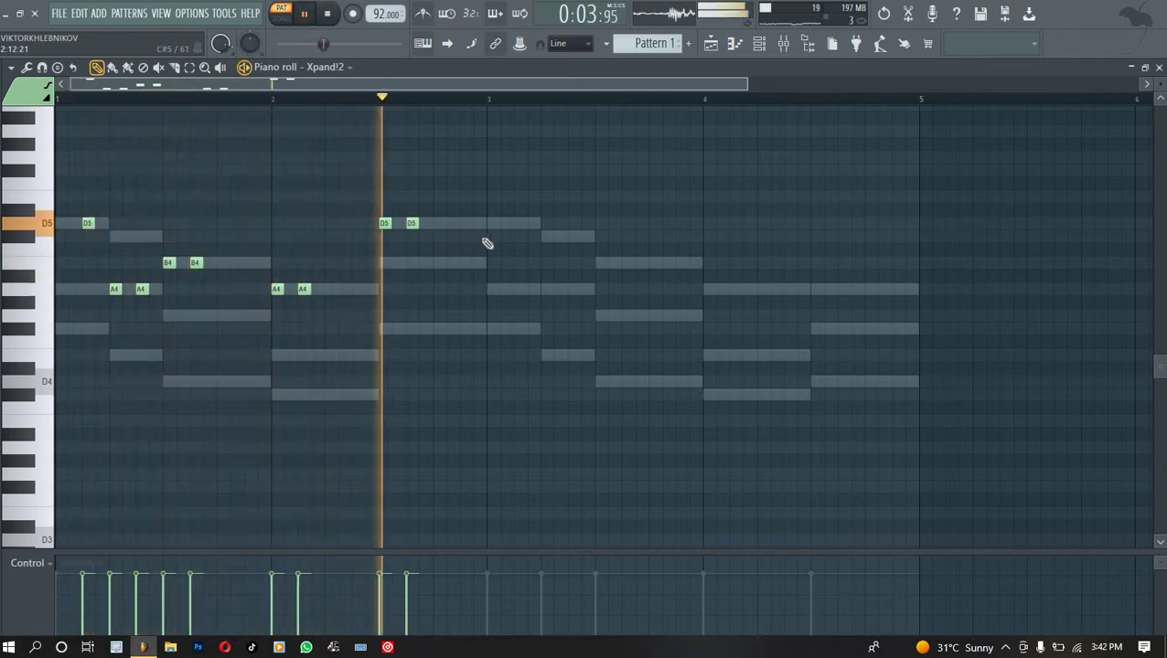
left_click(518, 224)
key("space")
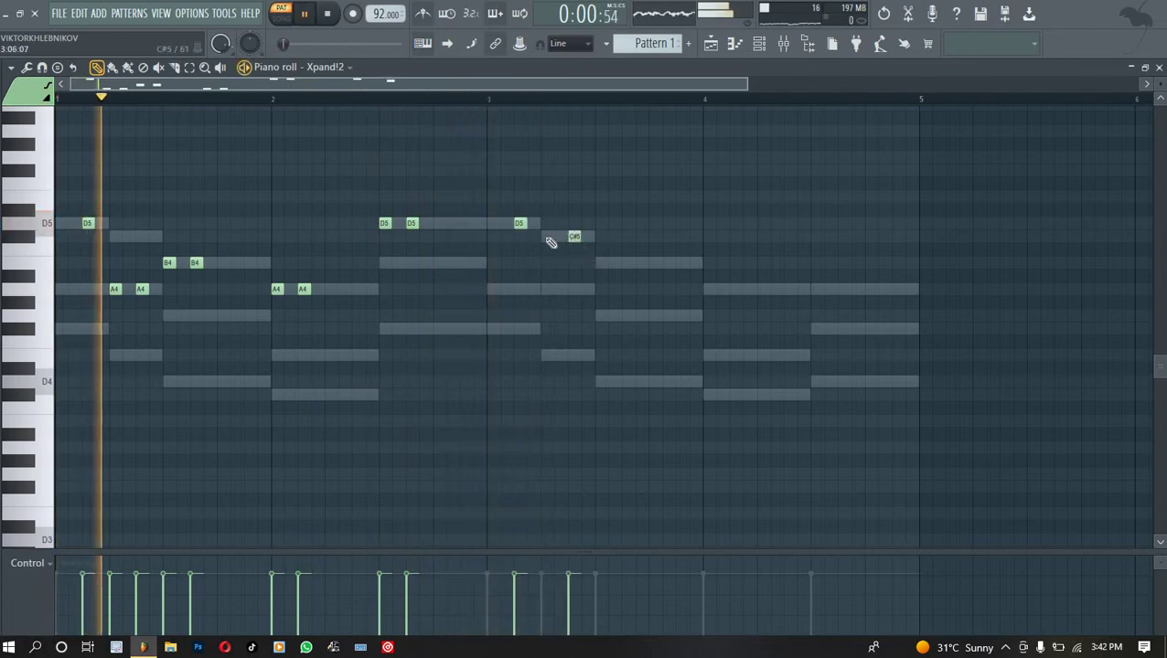
Add short C#5, B4, B4, B4 notes in bar 3 and A4, A4, F#4, F#4 in bar 4, moving bar 4's second A4 slightly earlier.
left_click(547, 236)
left_click(627, 264)
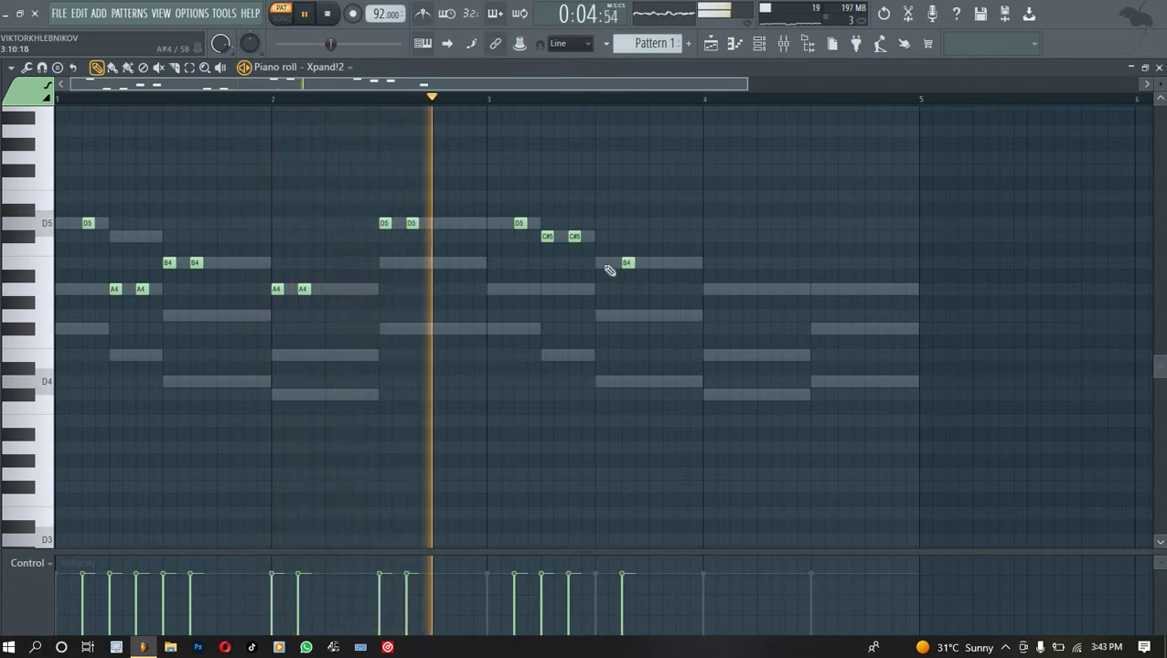
left_click(601, 264)
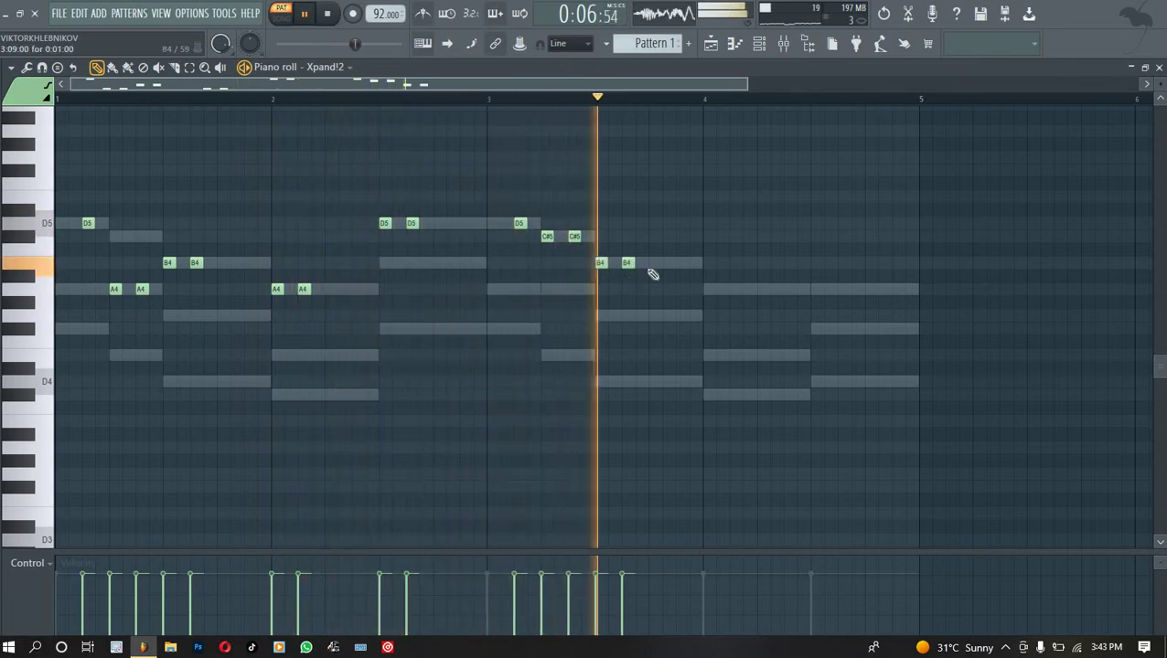
left_click(683, 264)
left_click(695, 290)
key("space")
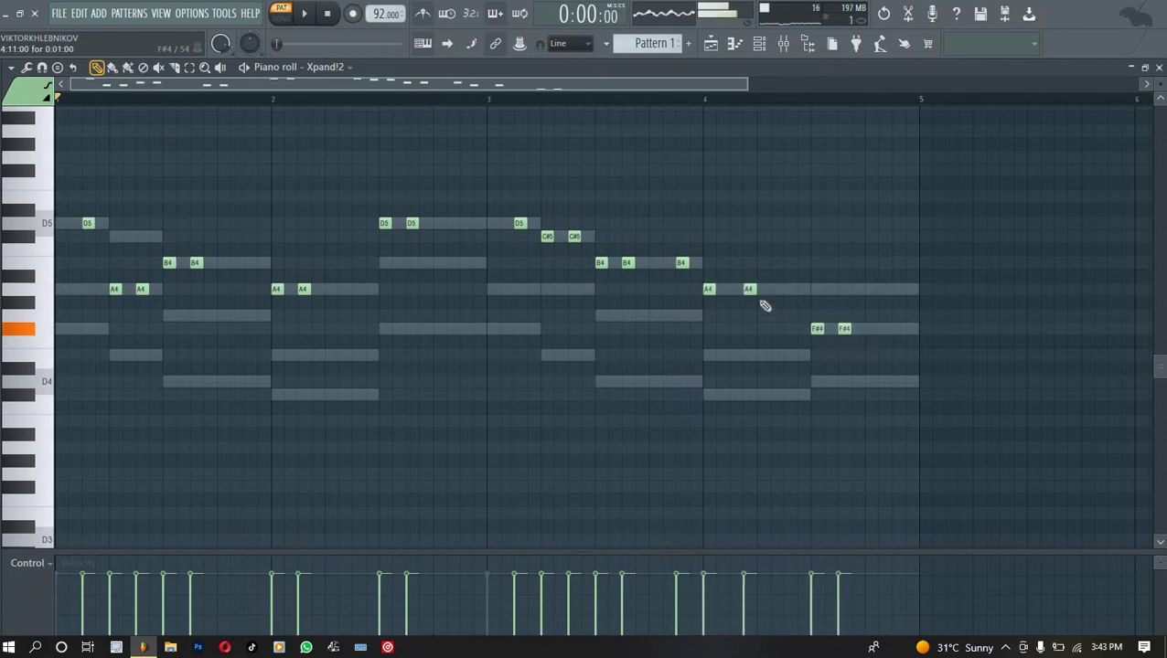
key("space")
left_click_drag(750, 289, 735, 289)
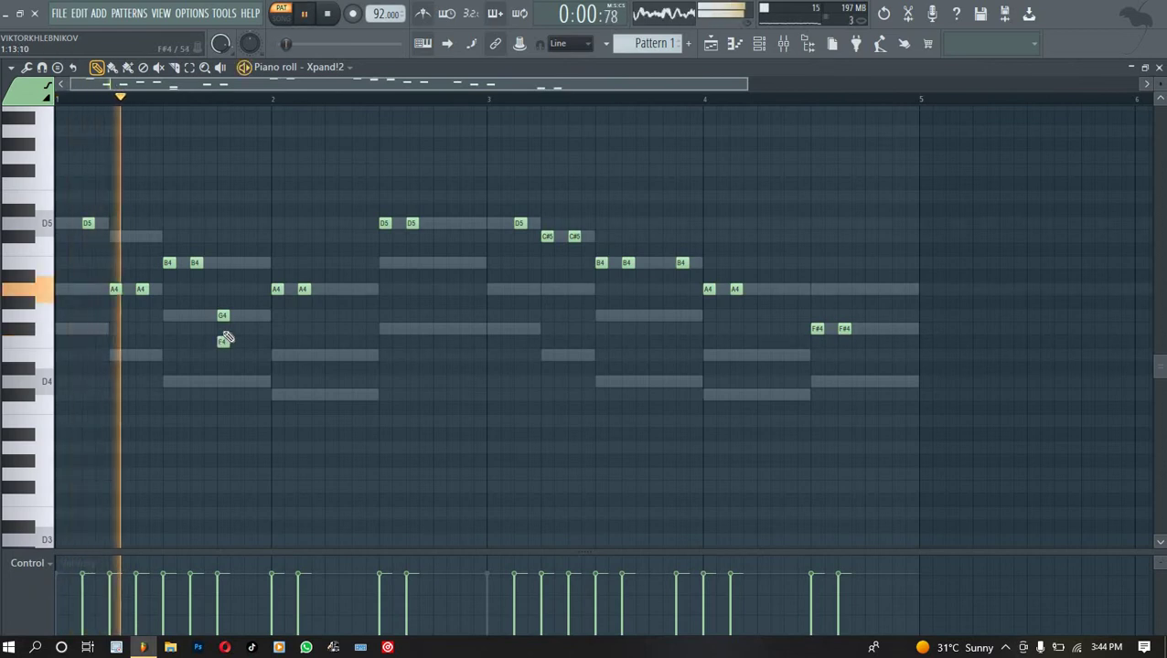
Try extra low notes, including G4 and D4, after the B4 pair in bar 1 and audition them with playback.
key("space")
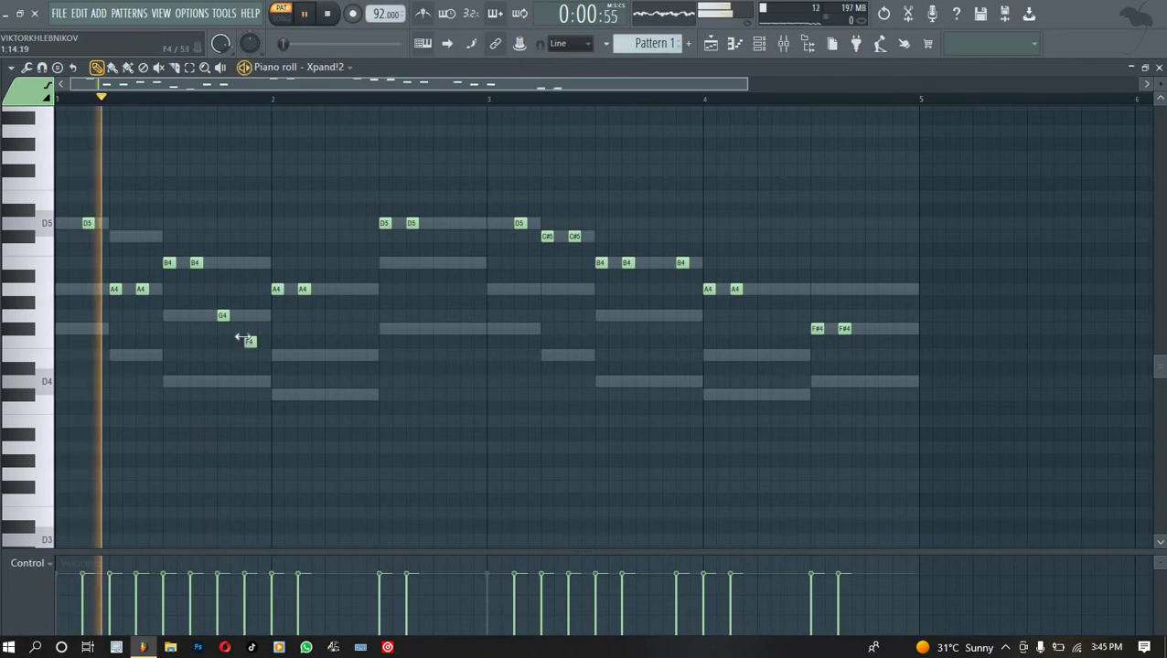
left_click(249, 340)
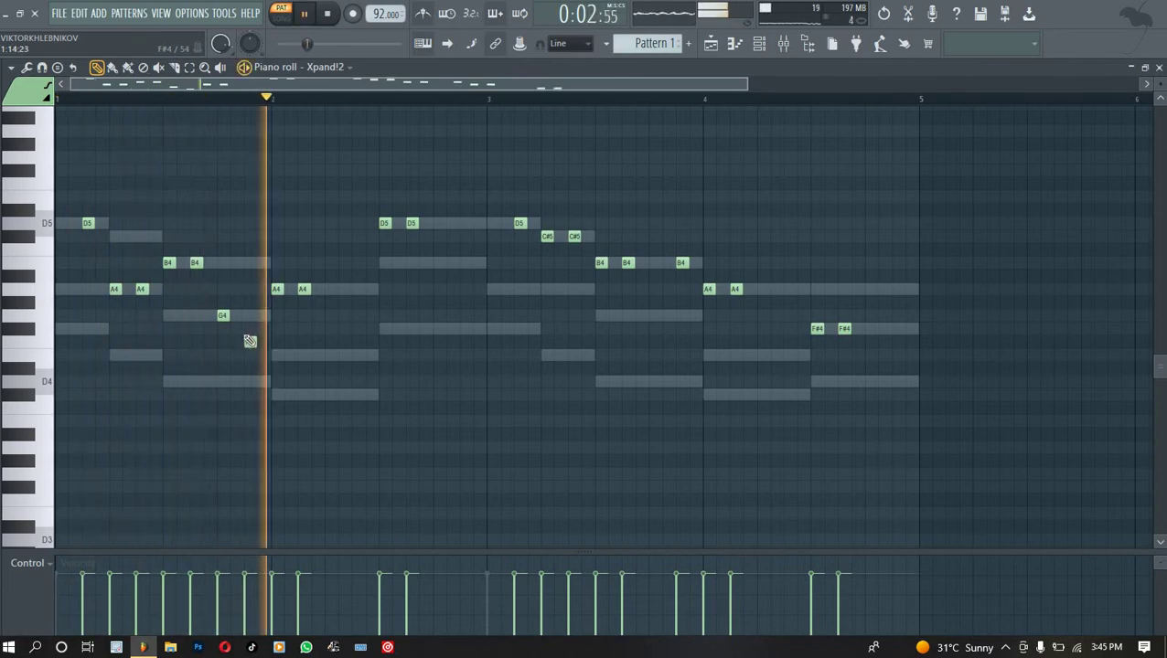
key("space")
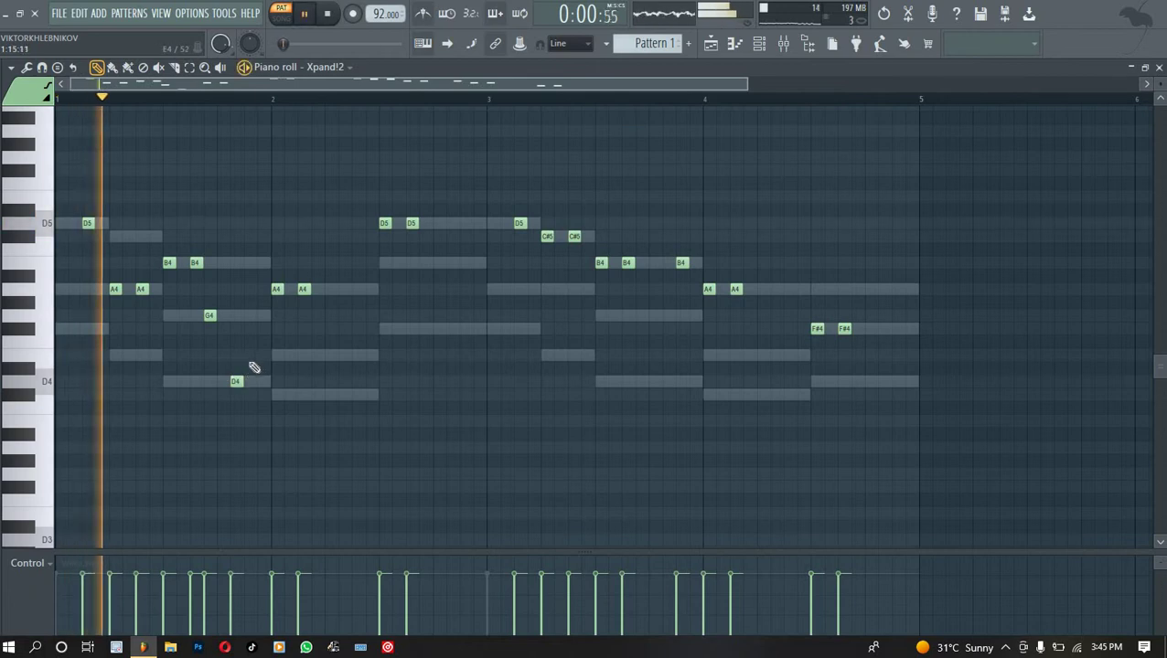
key("space")
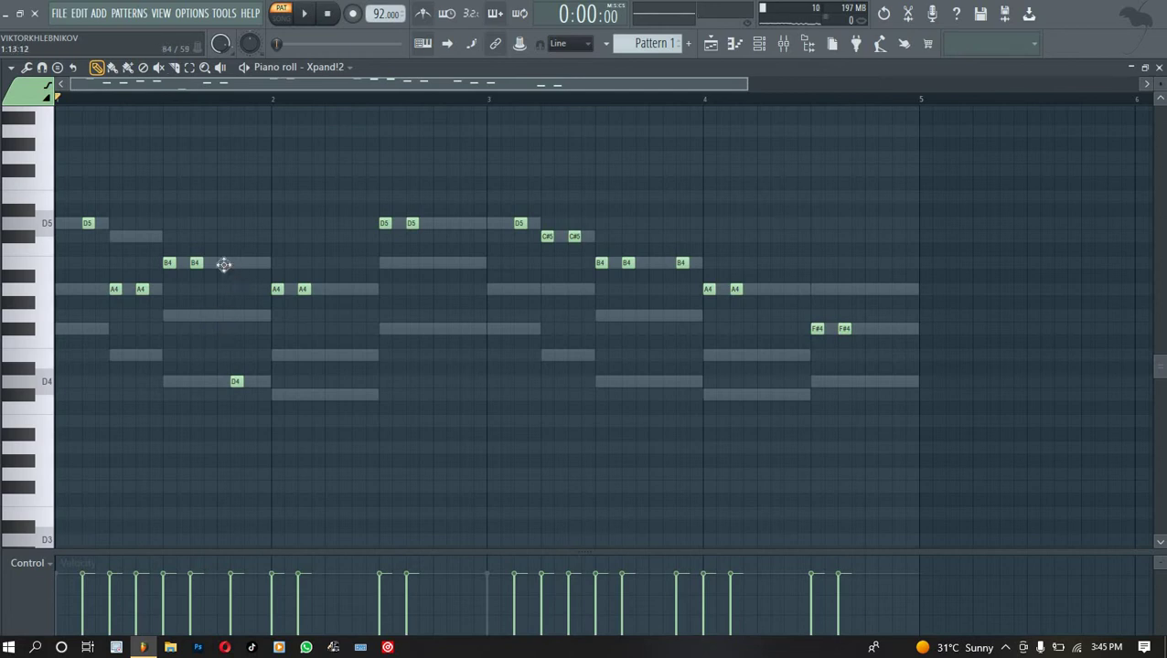
Stack the string melody of bars 1 and 2 into three-note chords matching the Nexus progression, deleting the first A4 in bar 2.
key("space")
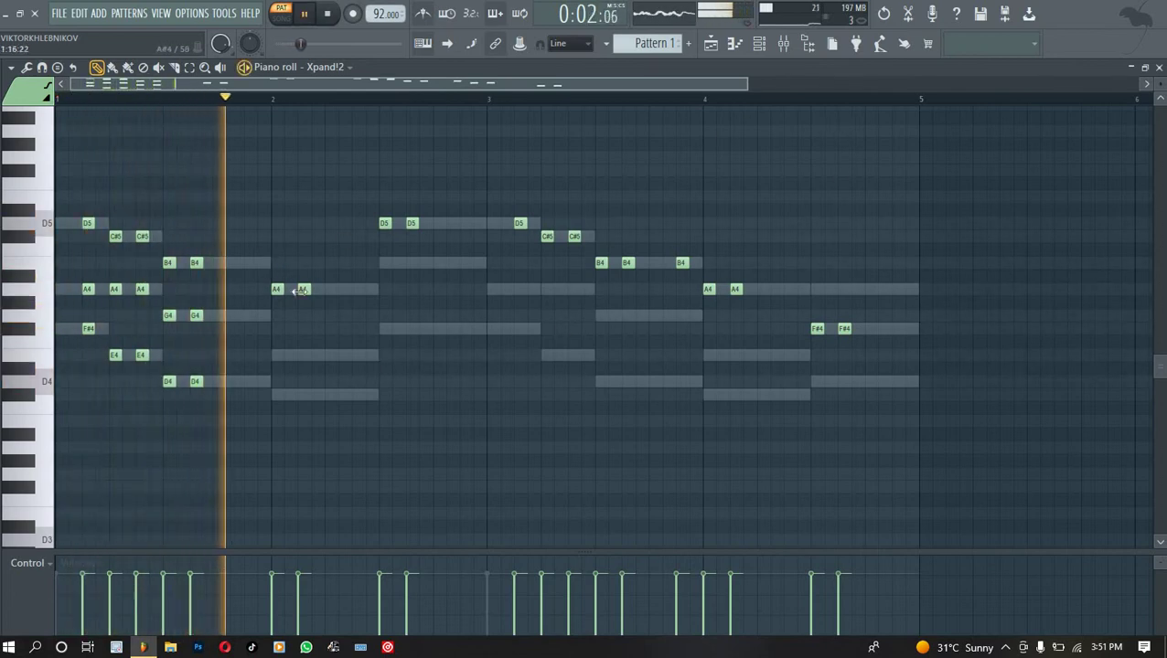
left_click_drag(321, 296, 279, 283)
key("Delete")
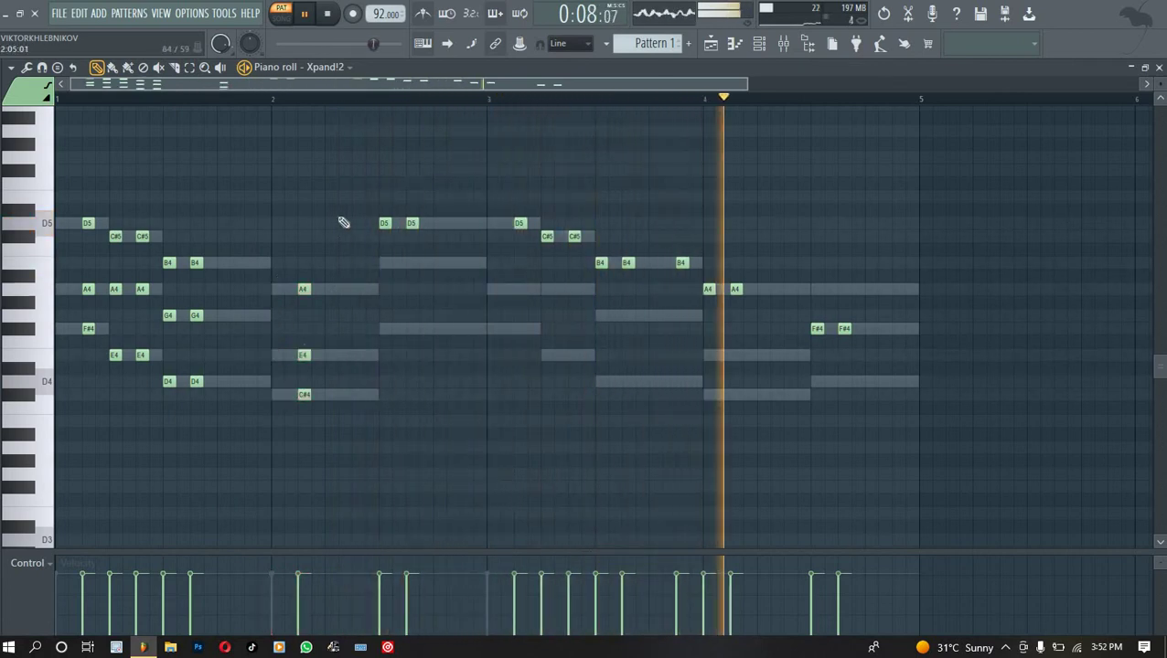
left_click(385, 262)
left_click(417, 262)
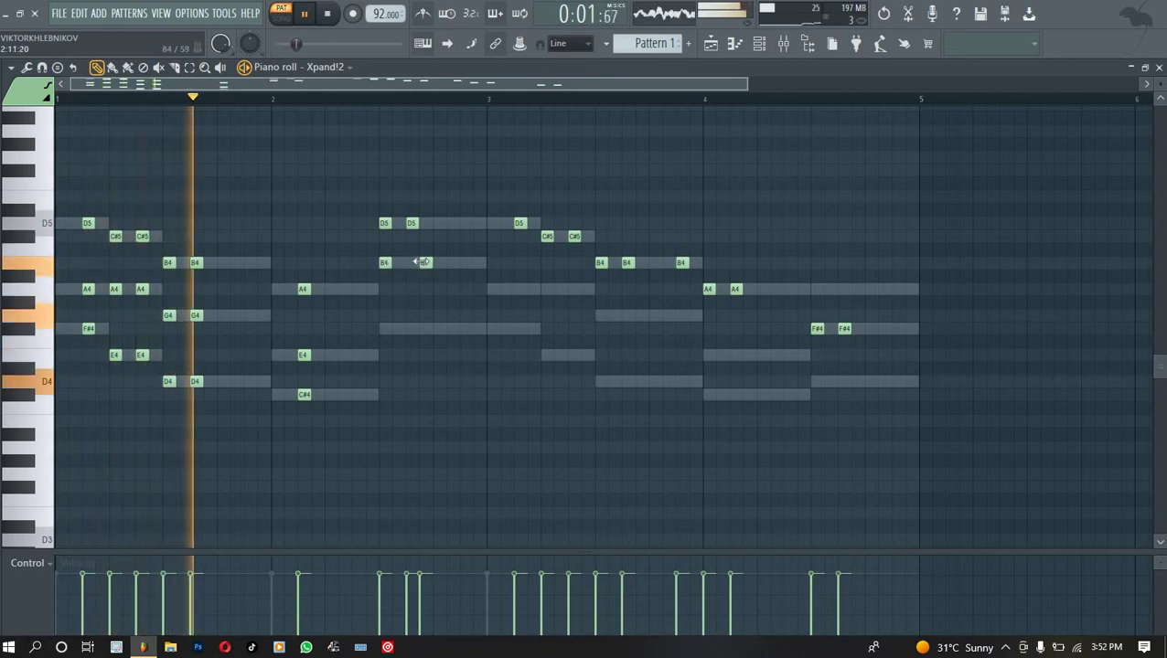
left_click(413, 328)
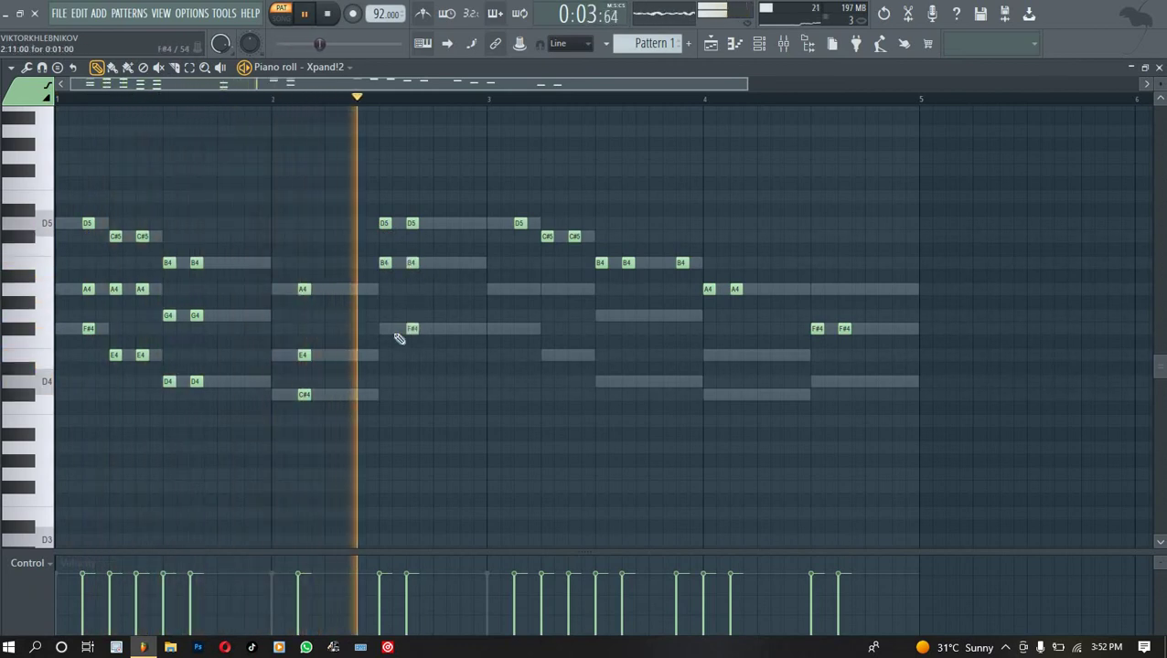
left_click(384, 328)
key("space")
In the first half of bar 3, add A4 and F#4 under the D5 and A4 and E4 under both C#5 notes.
left_click(519, 289)
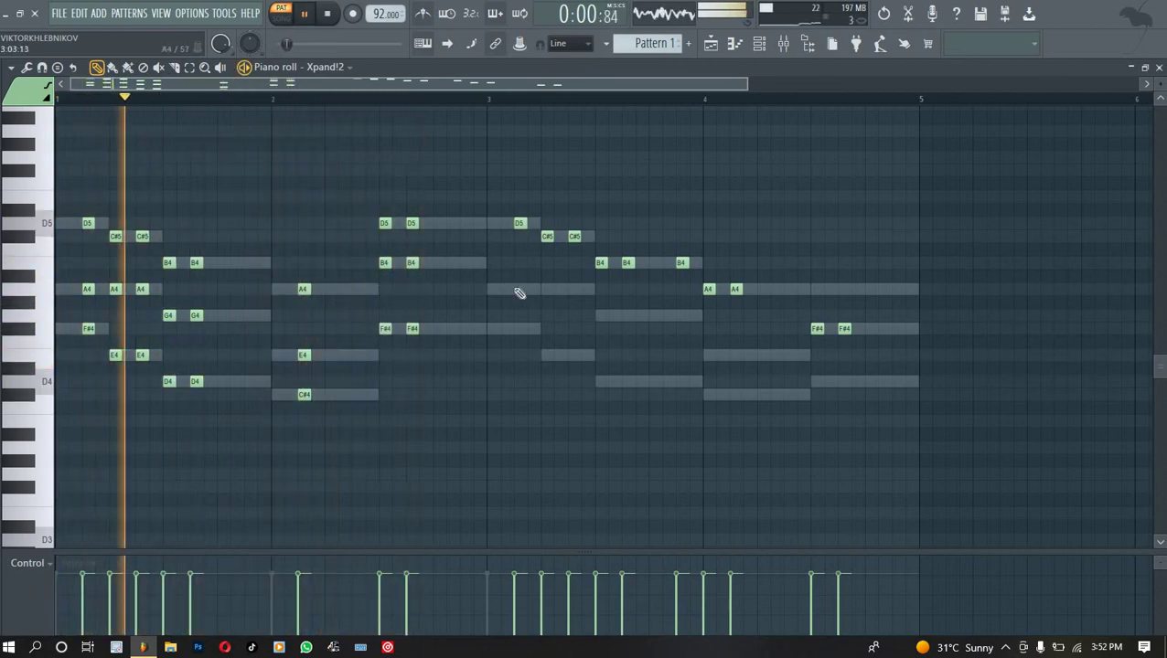
left_click(520, 329)
left_click(548, 289)
left_click(573, 289)
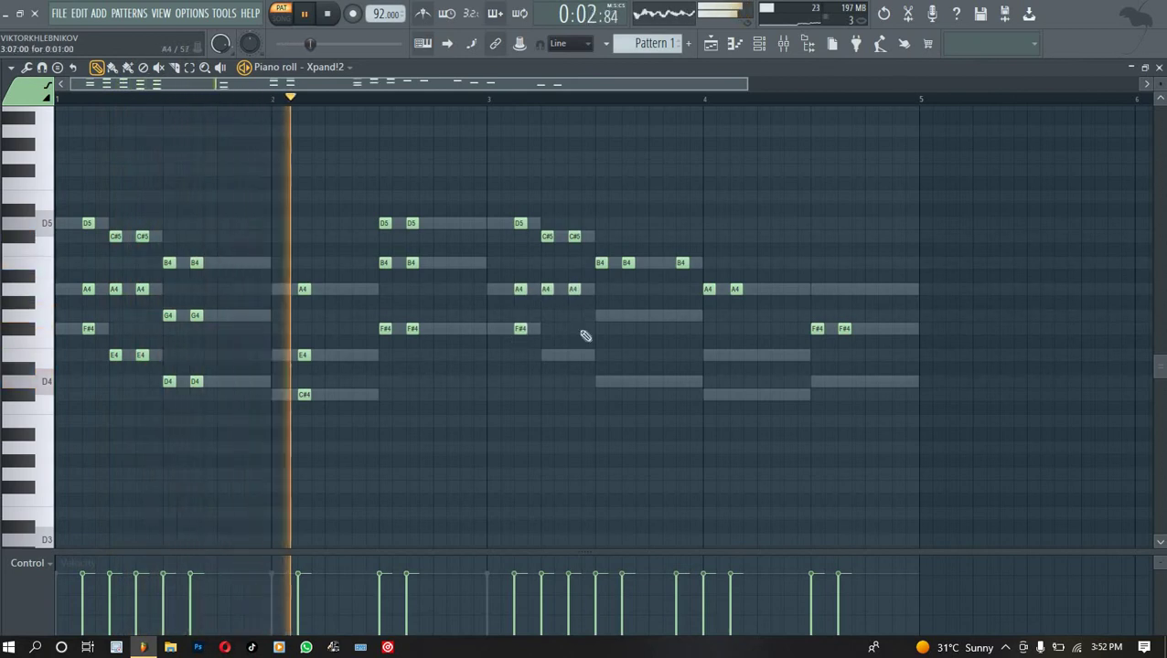
left_click(572, 355)
left_click(548, 355)
In the second half of bar 3, add G4 and D4 under each of the three B4 notes.
left_click(628, 315)
left_click(600, 315)
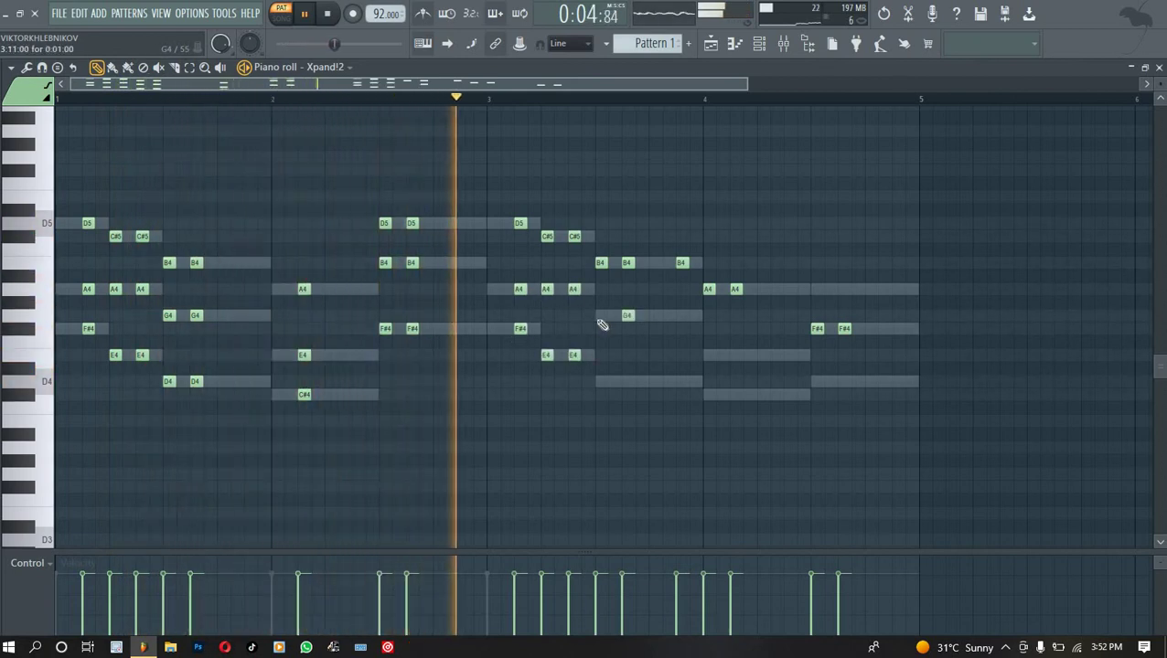
left_click(600, 381)
left_click(628, 381)
left_click(681, 315)
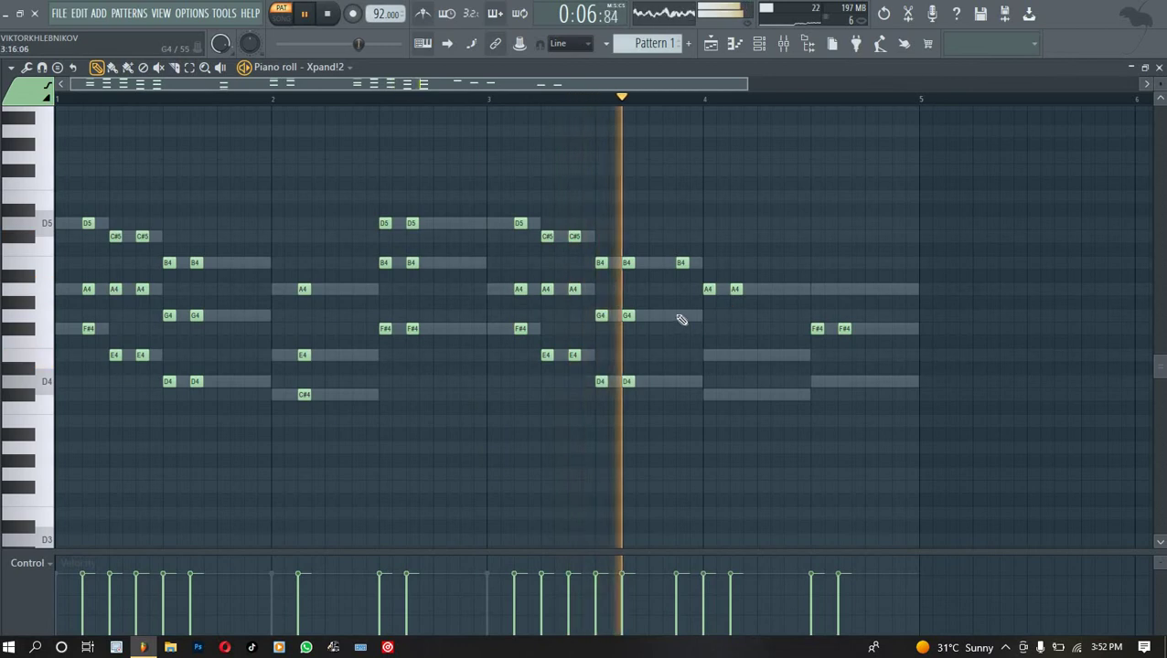
left_click(682, 381)
In bar 4, add E4 and C#4 under both A4 notes and A4 and D4 around both F#4 notes.
left_click(735, 355)
left_click(708, 355)
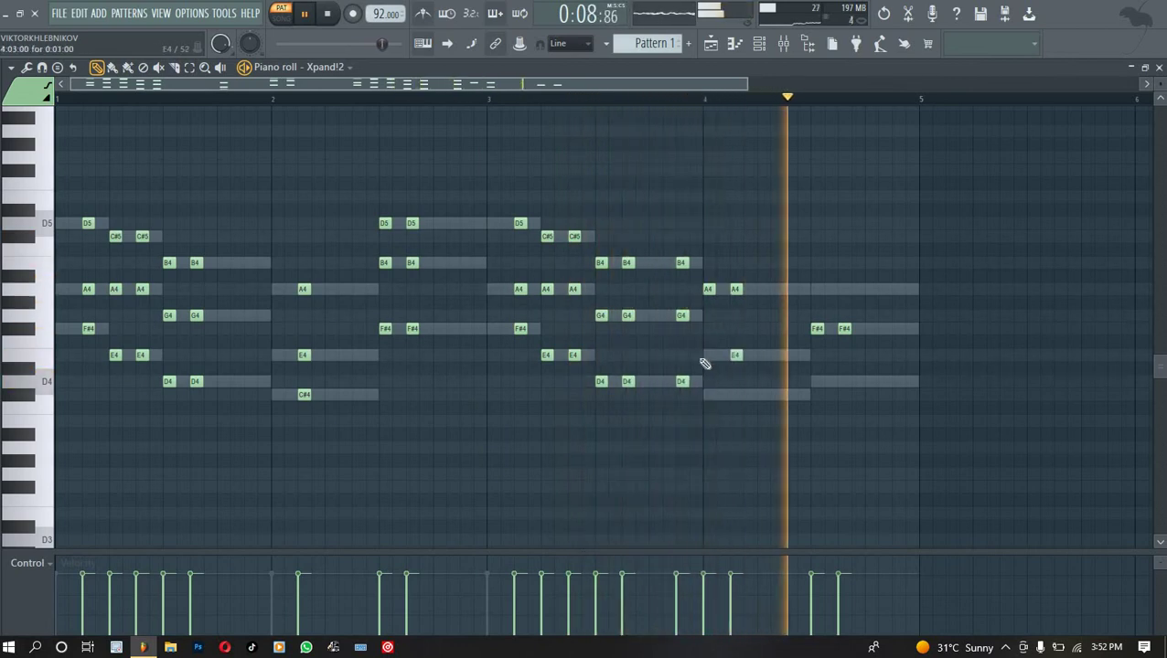
left_click(736, 394)
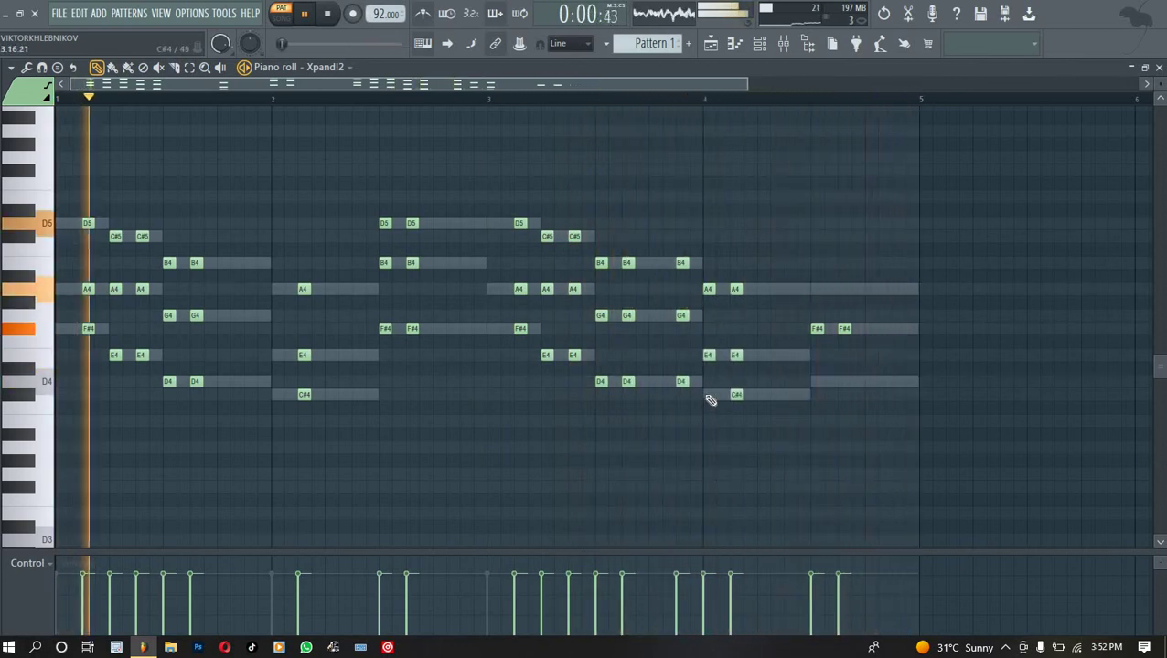
left_click(708, 394)
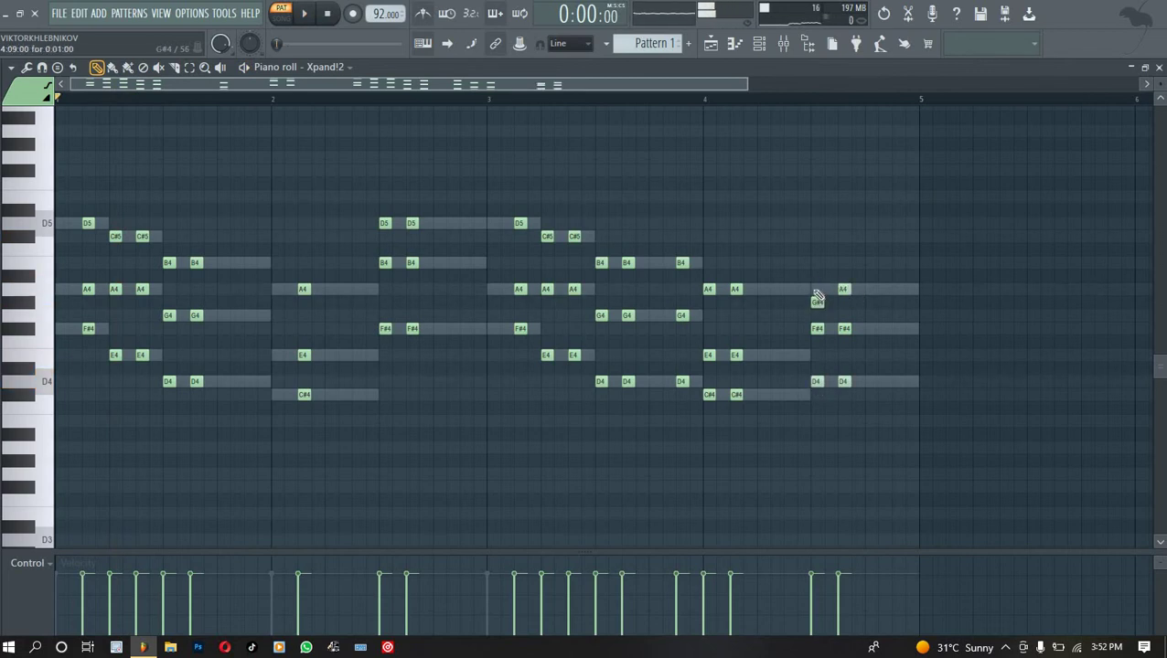
Select all the Xpand!2 string notes, shorten them to 8 ticks each, and play back the pattern.
key("ctrl+a")
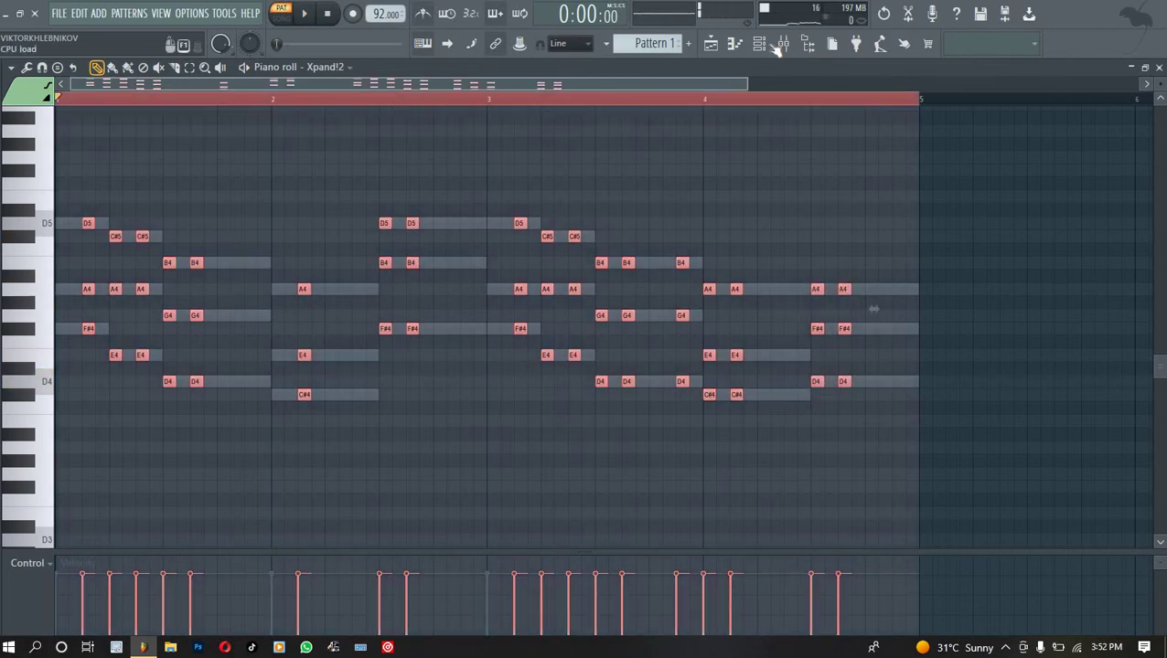
left_click(761, 48)
left_click(261, 261)
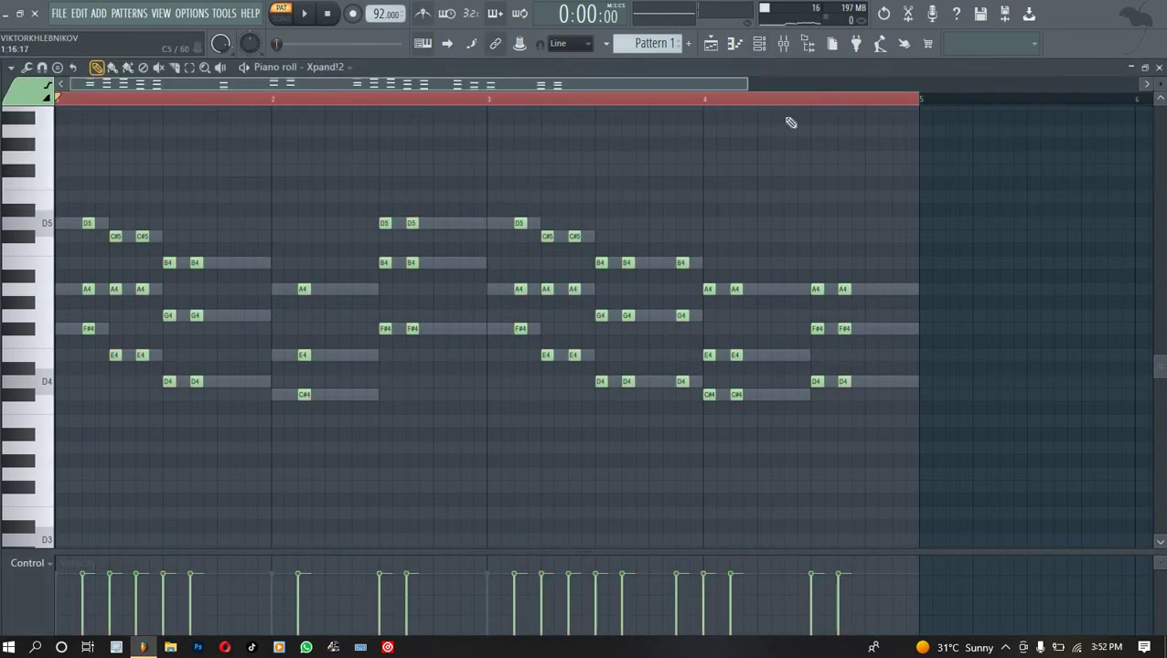
left_click_drag(750, 83, 162, 160)
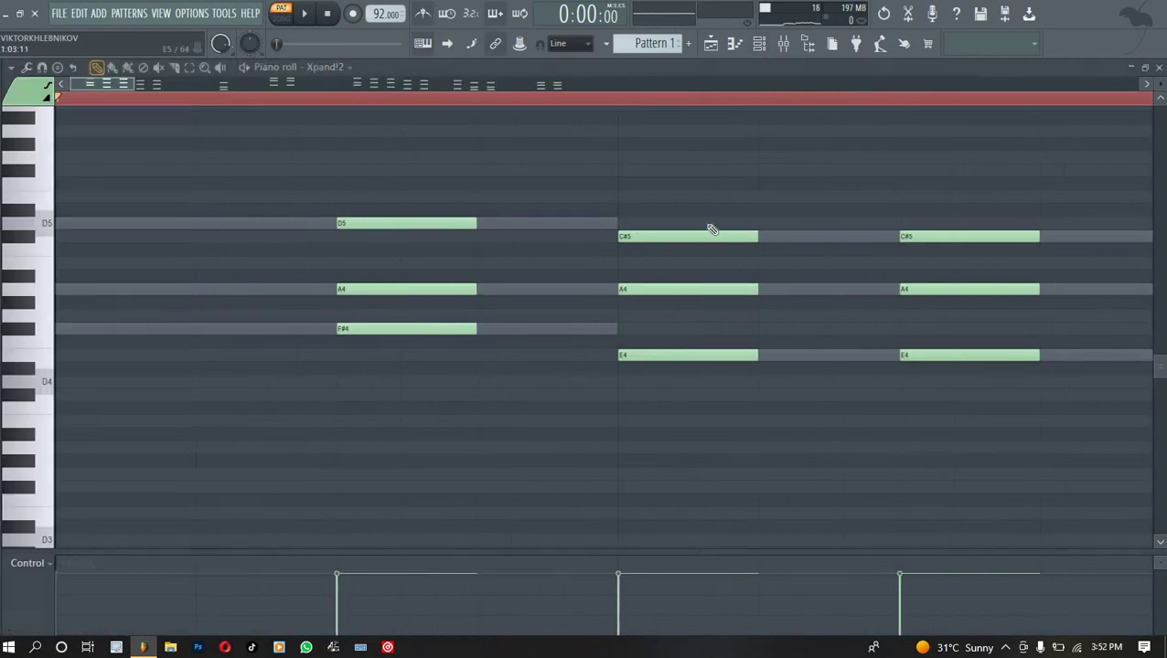
key("ctrl+a")
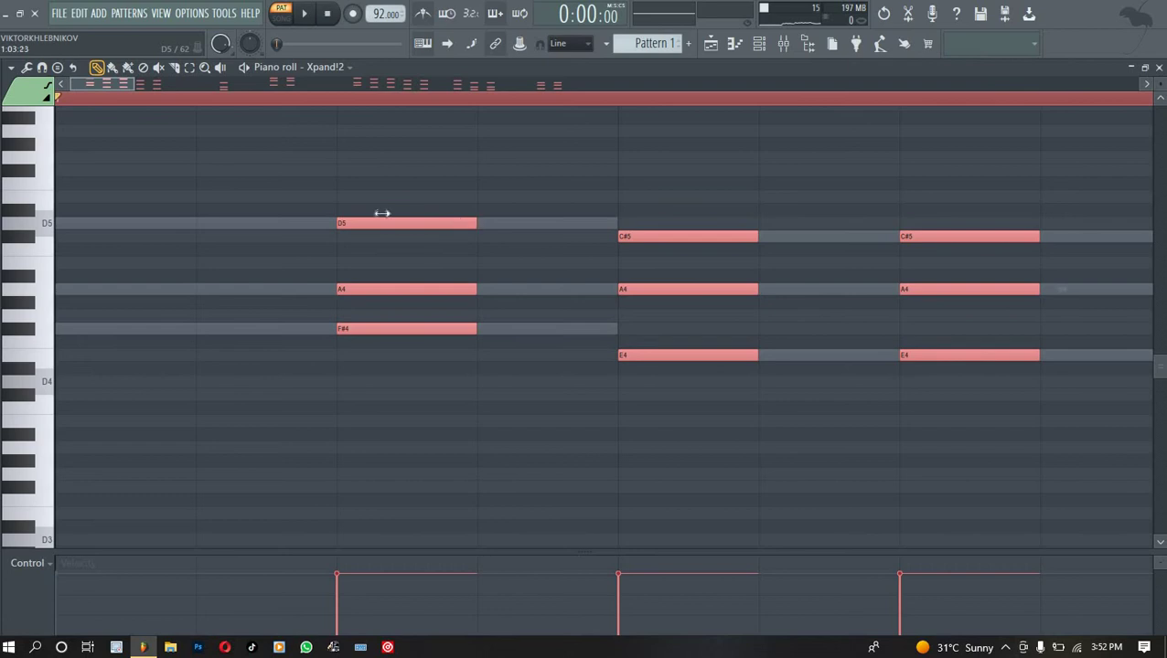
left_click_drag(382, 213, 382, 216)
left_click_drag(135, 83, 504, 149)
key("space")
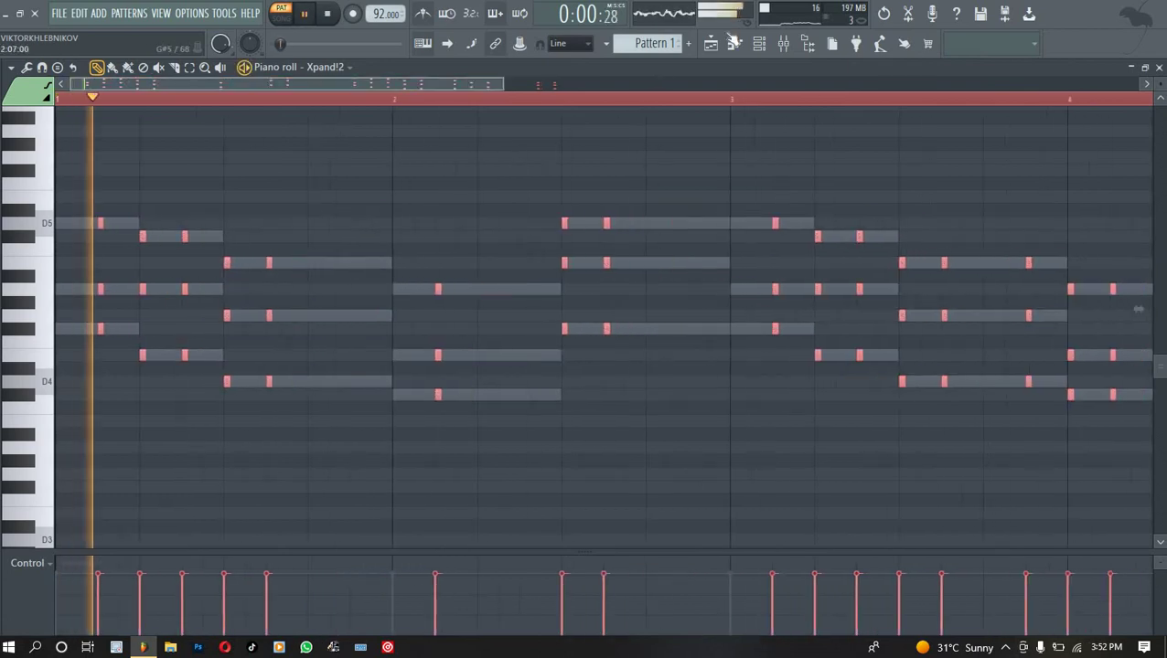
Duplicate all the Xpand!2 chord notes and raise the copies by one octave.
left_click(762, 46)
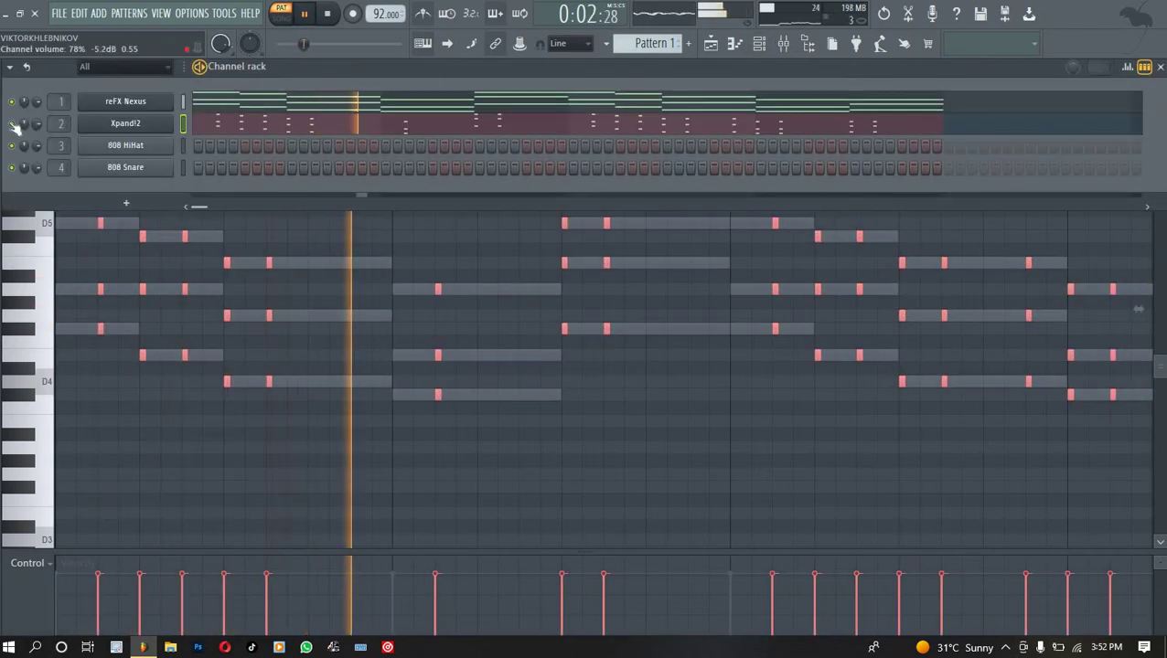
left_click(325, 247)
key("ctrl+a")
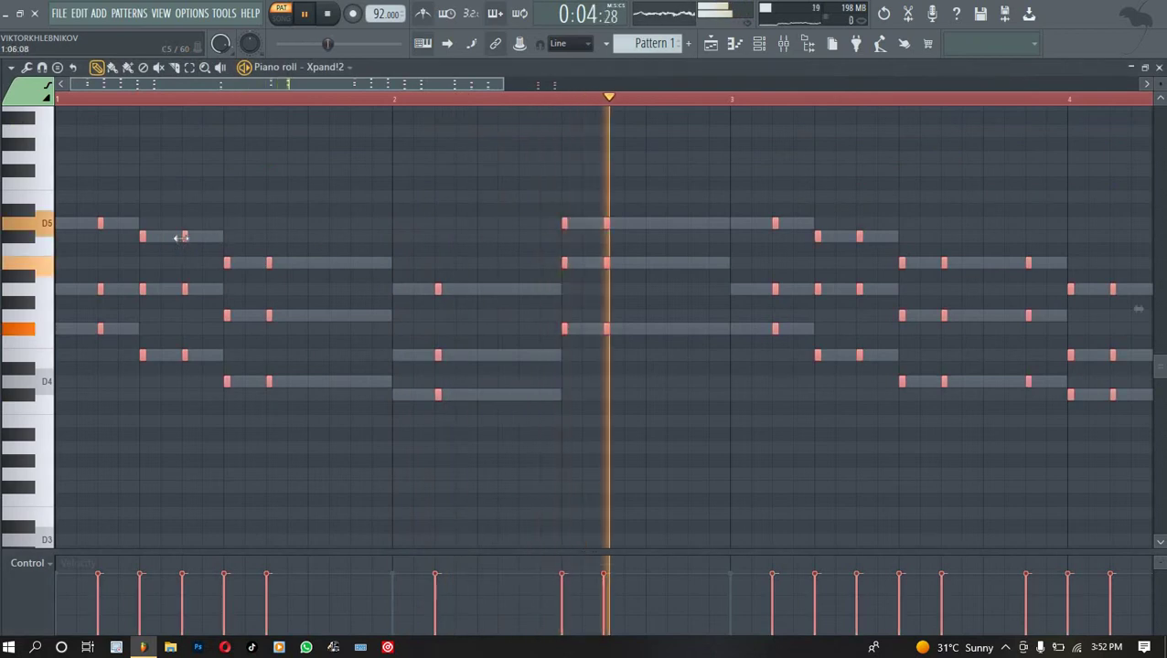
key("ctrl+c")
key("ctrl+v")
key("ctrl+Up")
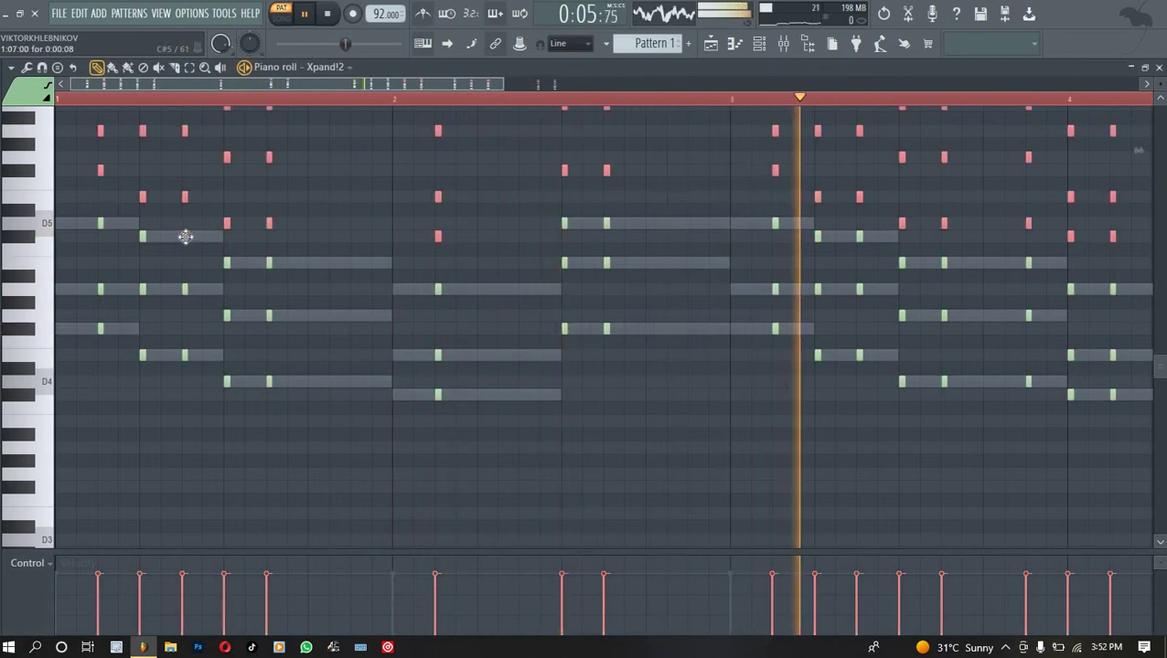
Compare the Xpand!2 and reFX Nexus channels during playback and raise the channel rack's main swing.
left_click(762, 46)
right_click(14, 124)
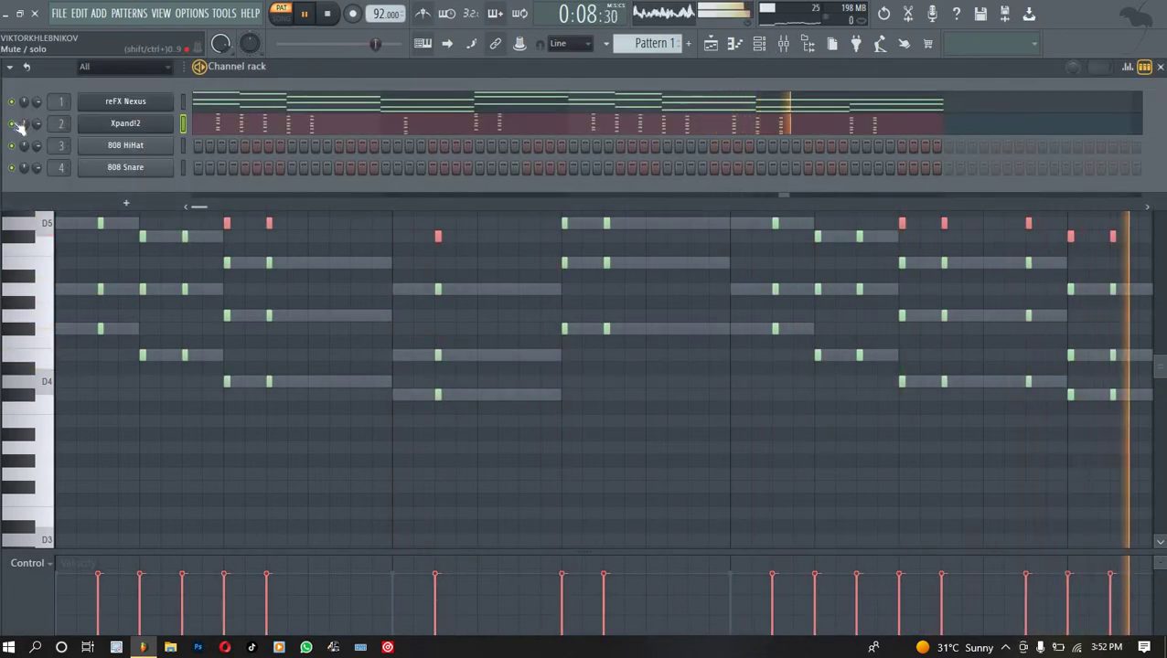
left_click(276, 106)
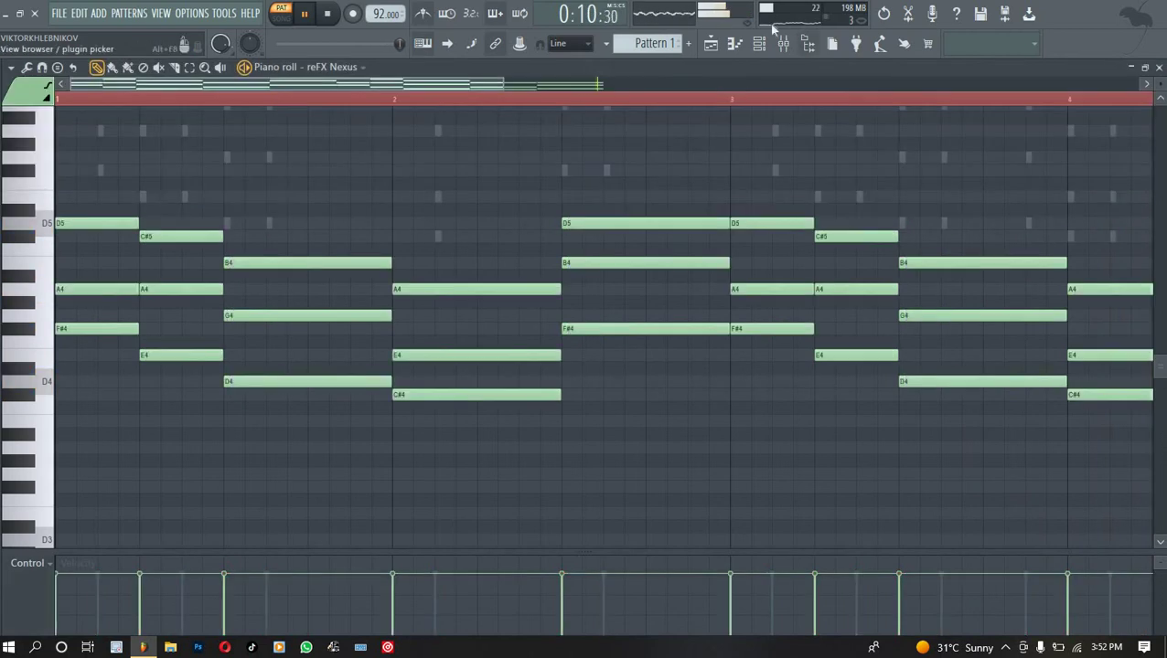
left_click(761, 44)
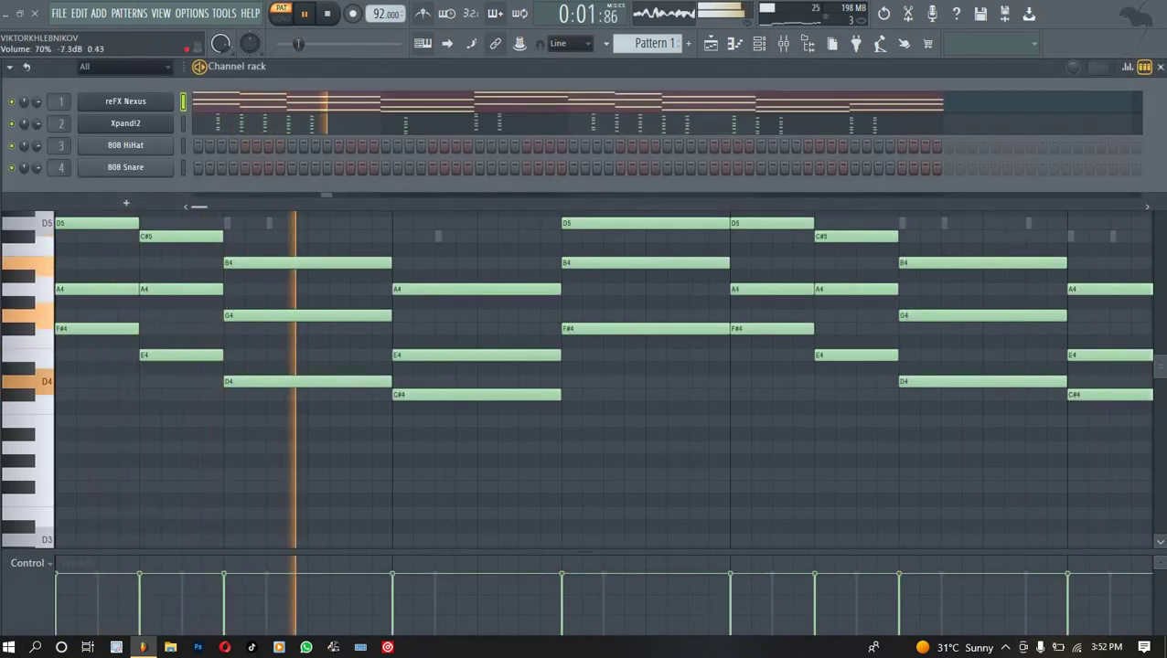
left_click(784, 46)
left_click(783, 45)
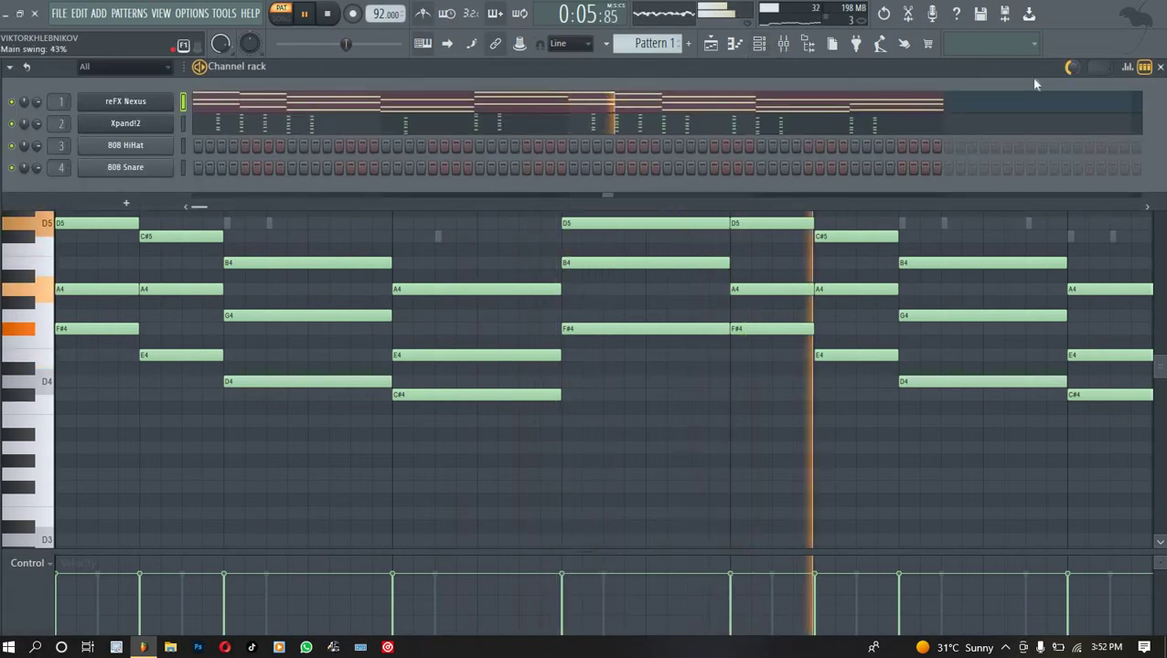
Replace the 808 HiHat channel with an Xpand!2 instrument and load its RED FLAG 2 preset.
right_click(143, 144)
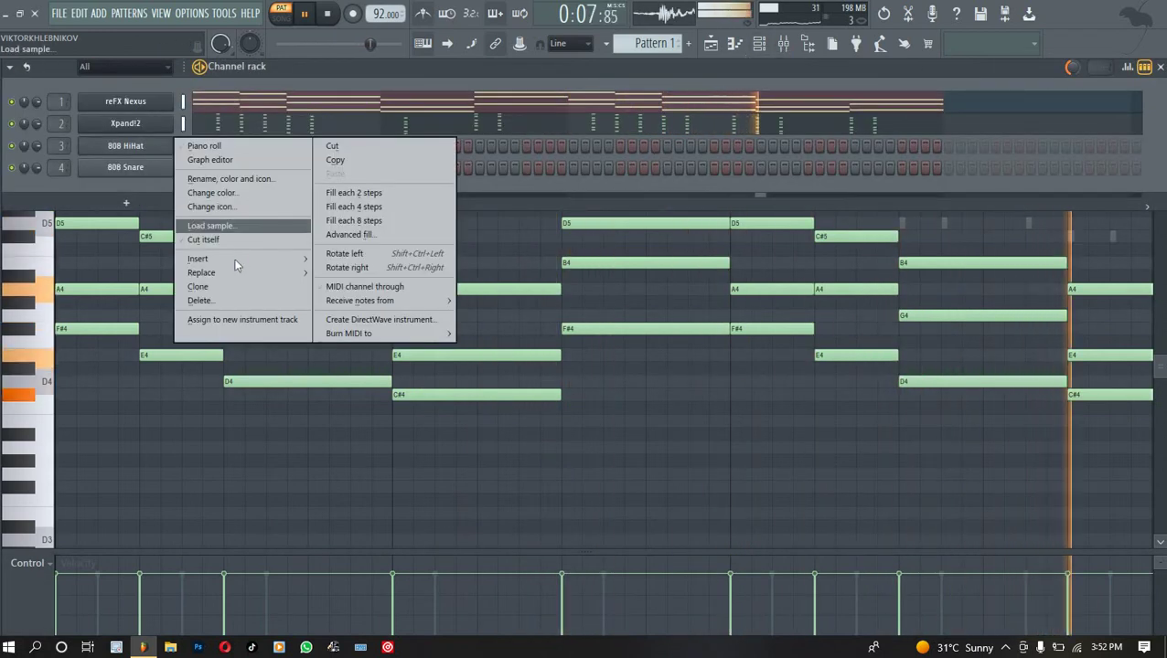
mouse_move(227, 267)
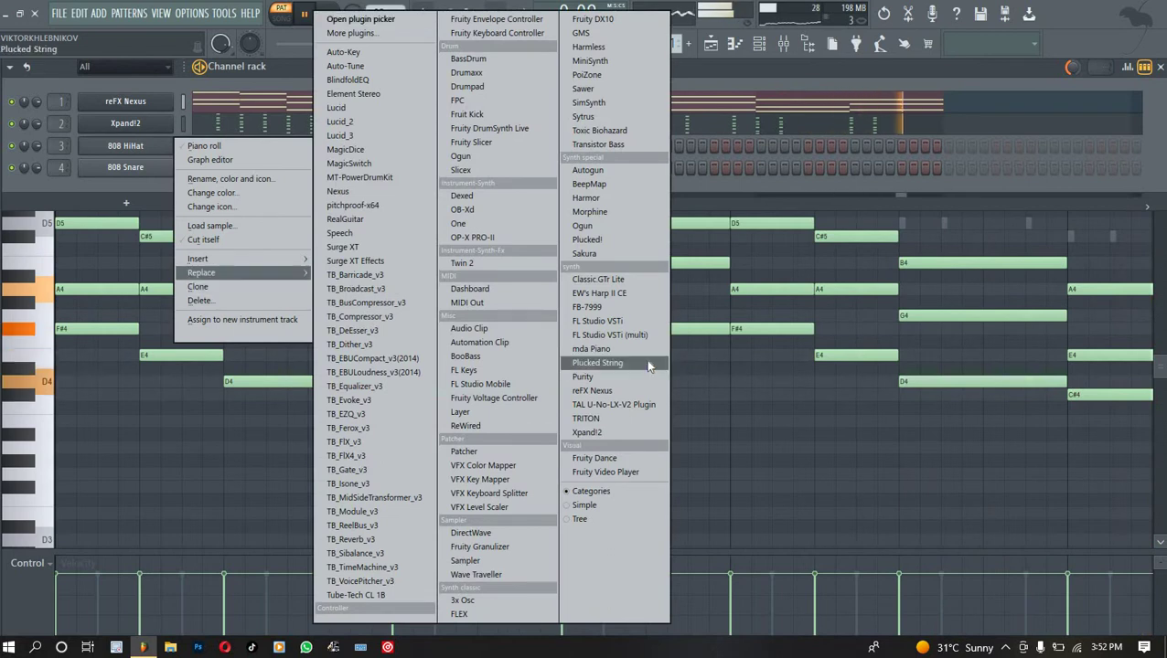
left_click(599, 433)
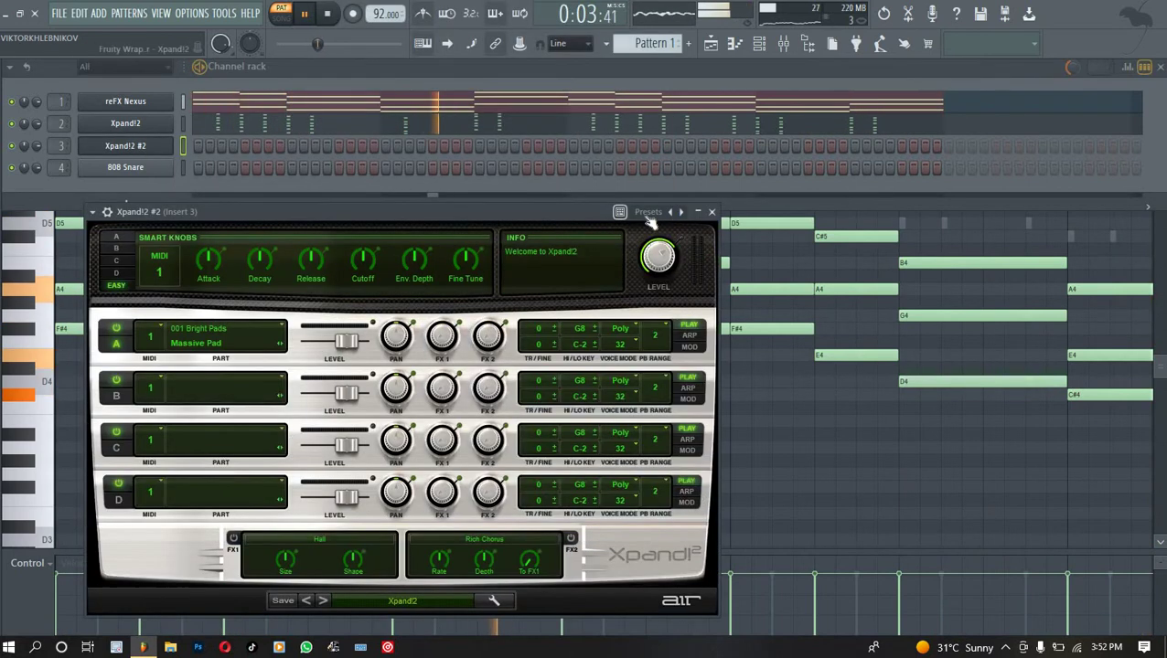
left_click(648, 217)
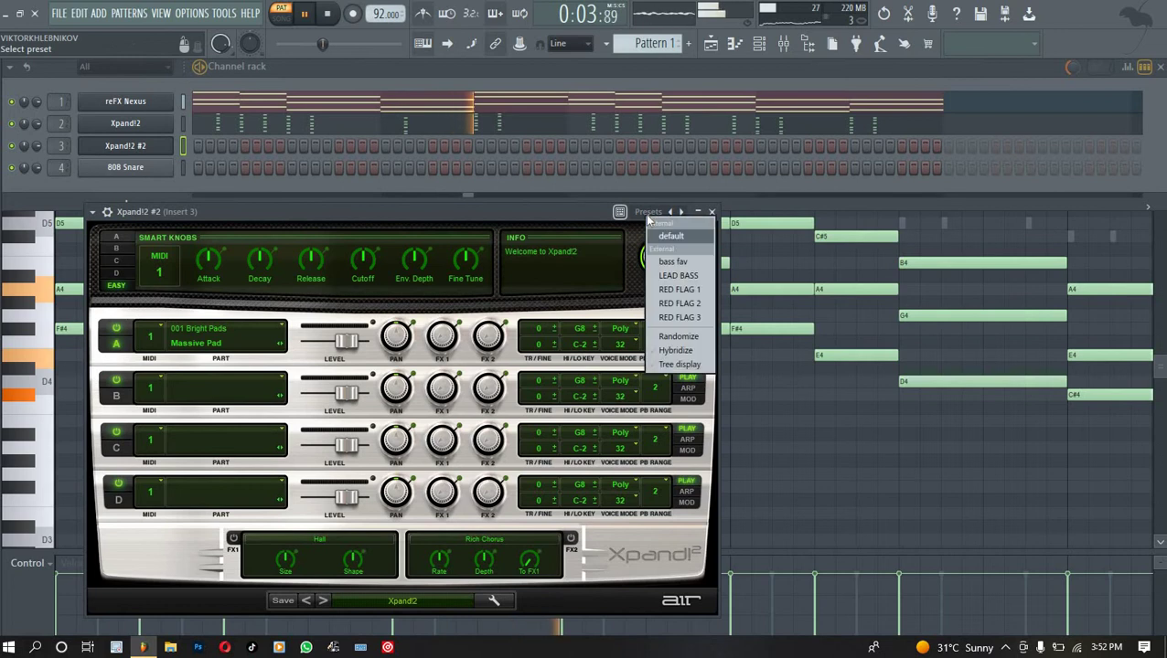
left_click(693, 303)
key("space")
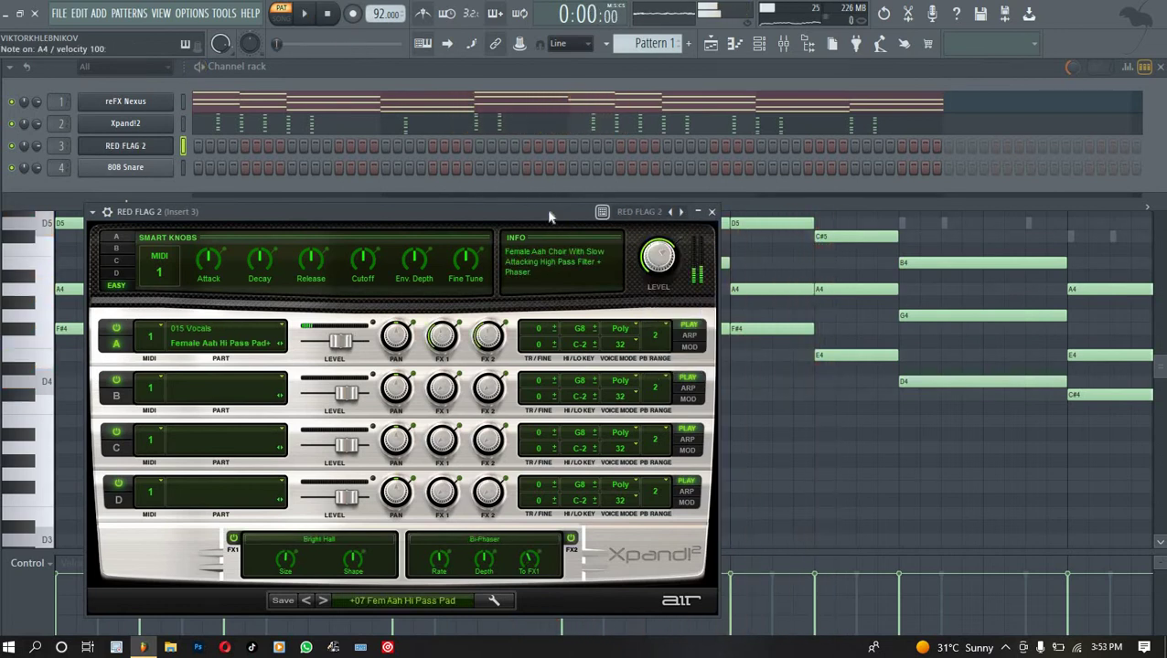
Copy the reFX Nexus chord notes into the RED FLAG 2 channel and open them for editing during playback.
left_click(183, 145)
key("ctrl+v")
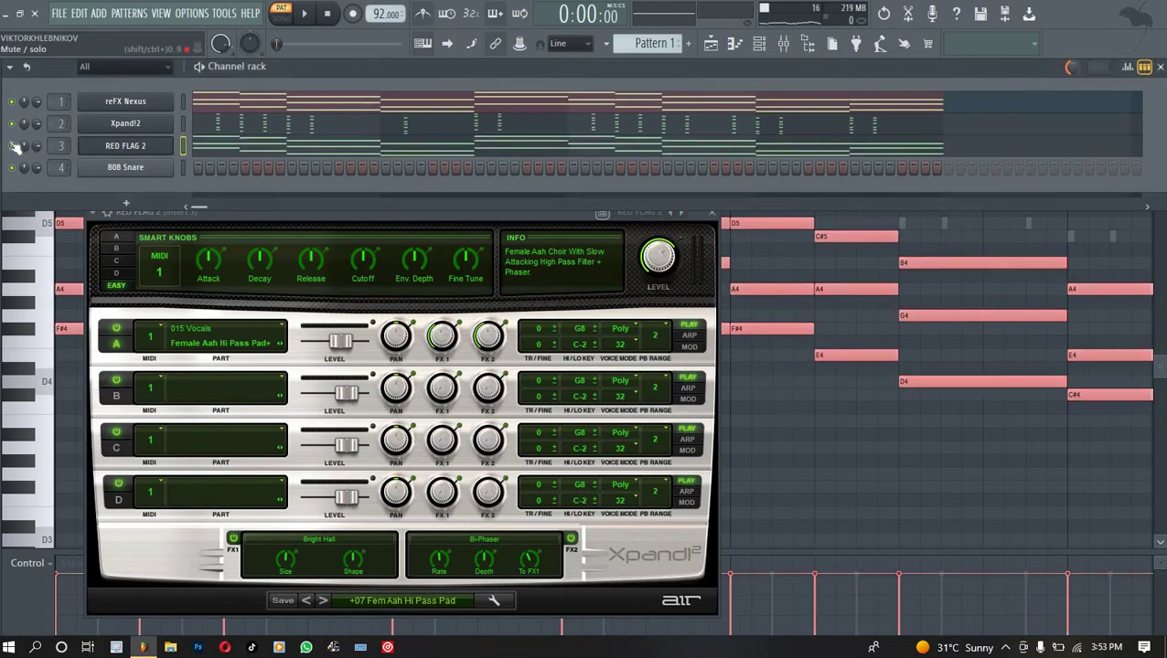
left_click(260, 153)
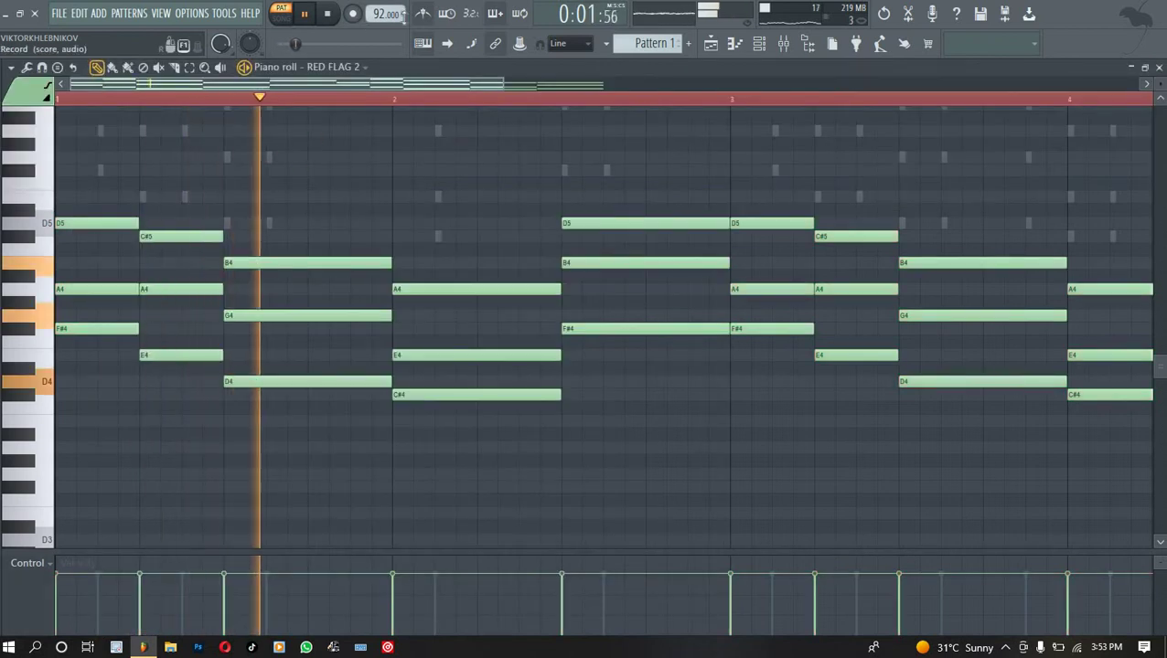
Duplicate all the RED FLAG 2 chord notes one octave lower and raise both layers by one octave.
key("ctrl+a")
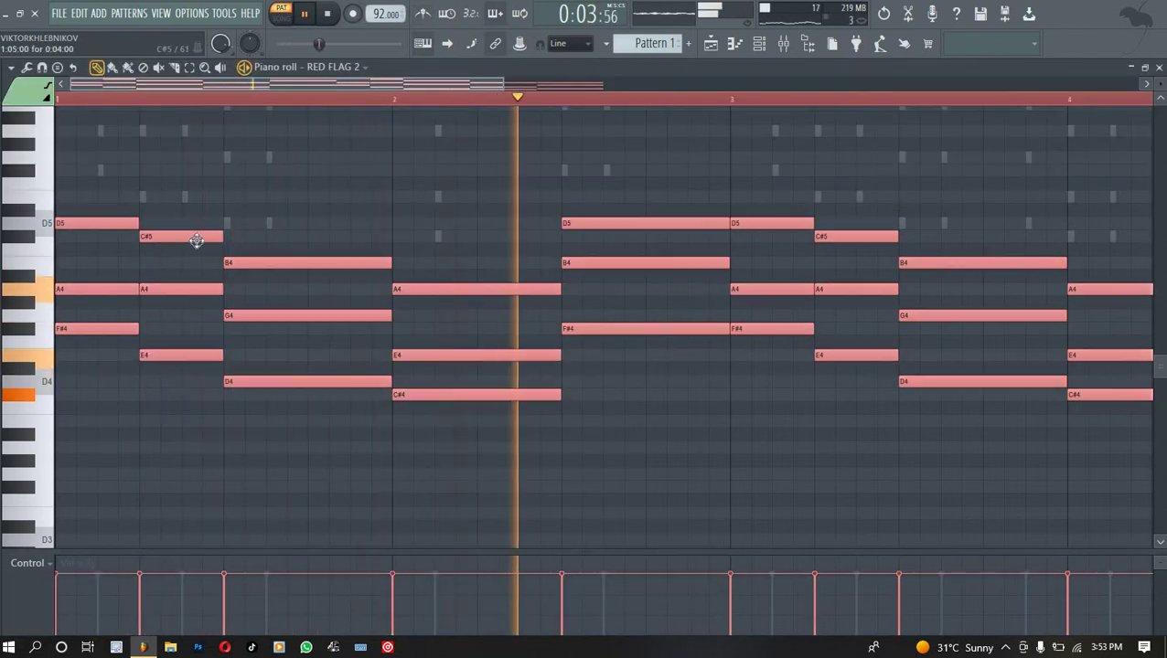
left_click(196, 239, "shift")
key("ctrl+Down")
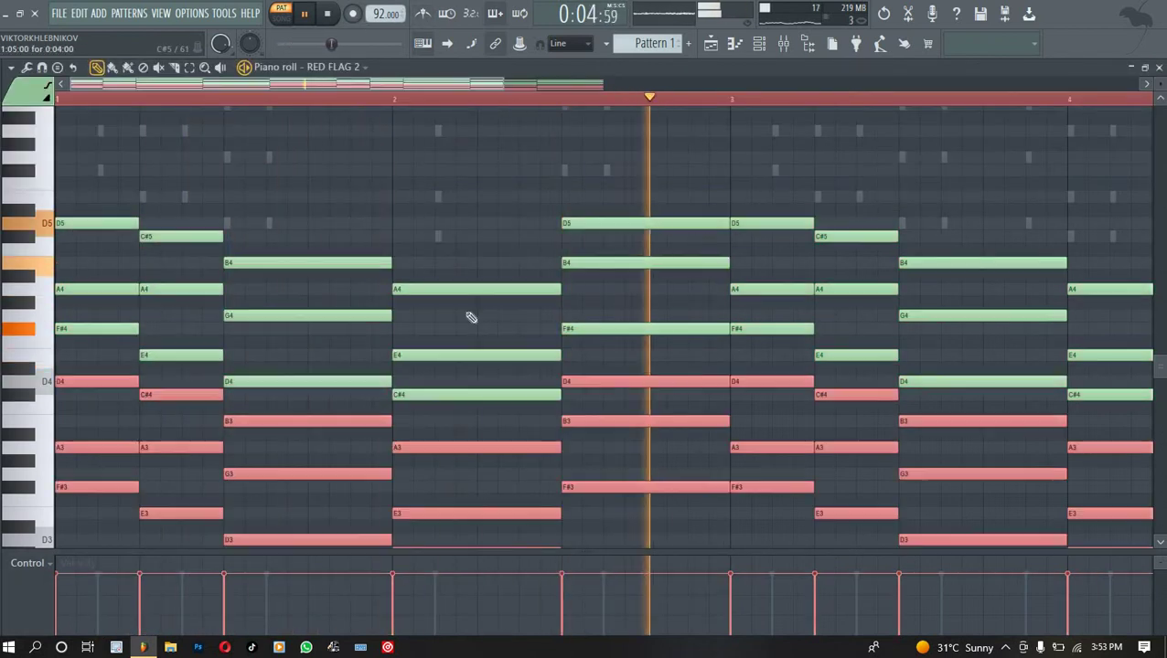
left_click(780, 44)
left_click(499, 236, "ctrl")
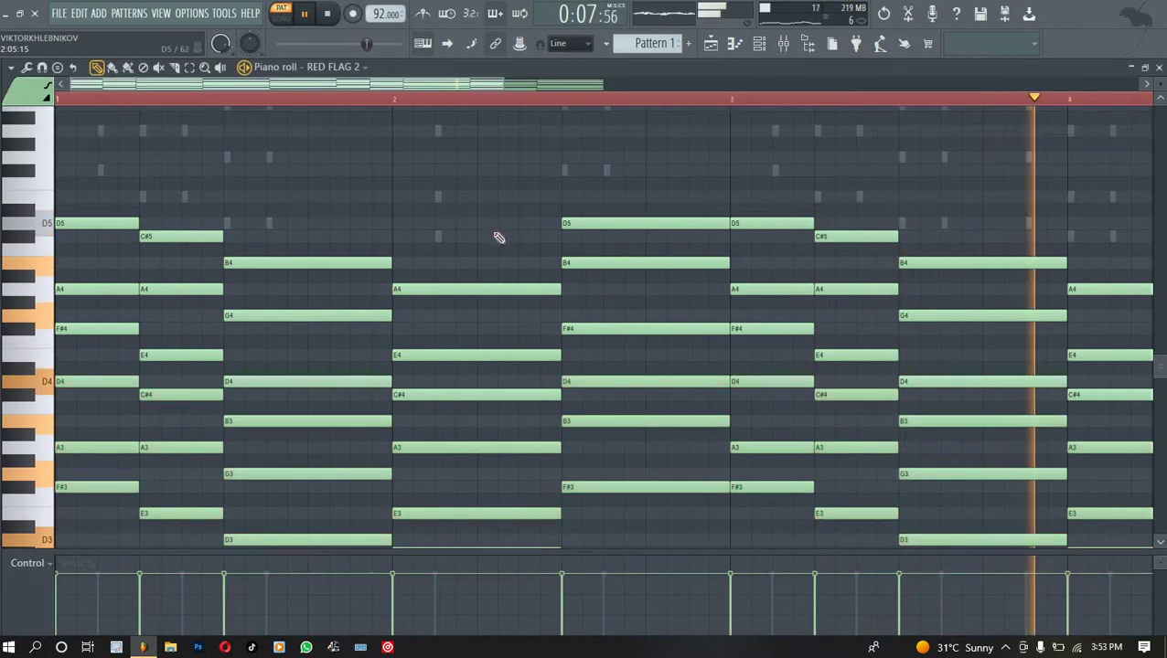
key("ctrl+Up")
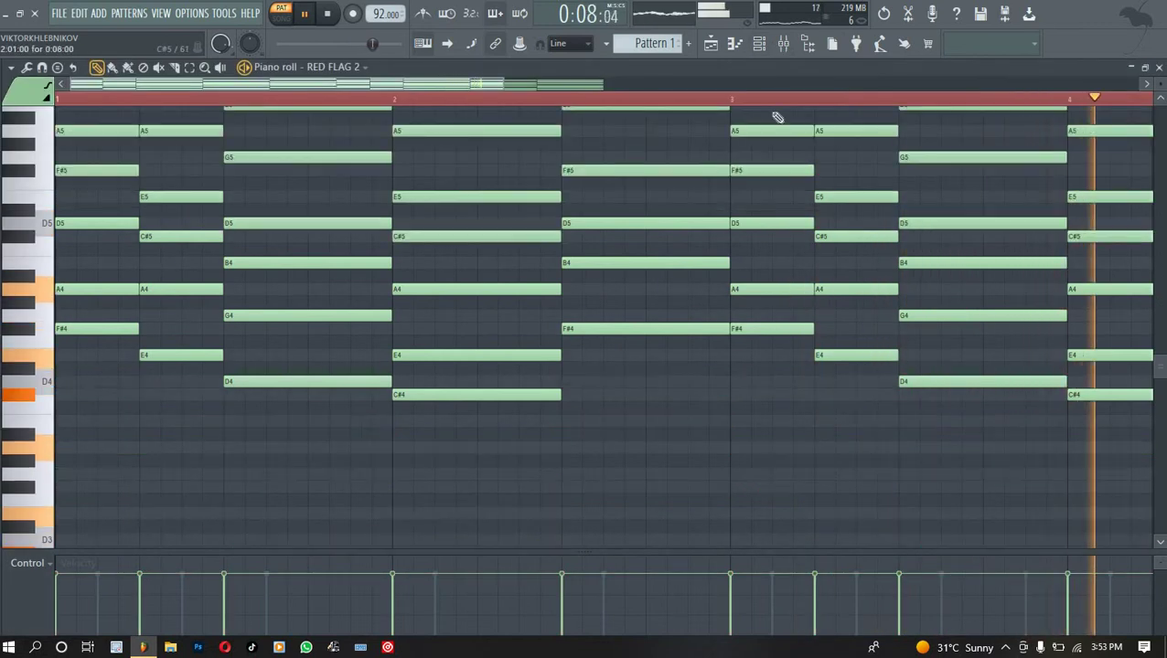
Strum the chords of the first reFX Nexus channel with a start velocity strength of 47%.
left_click(761, 52)
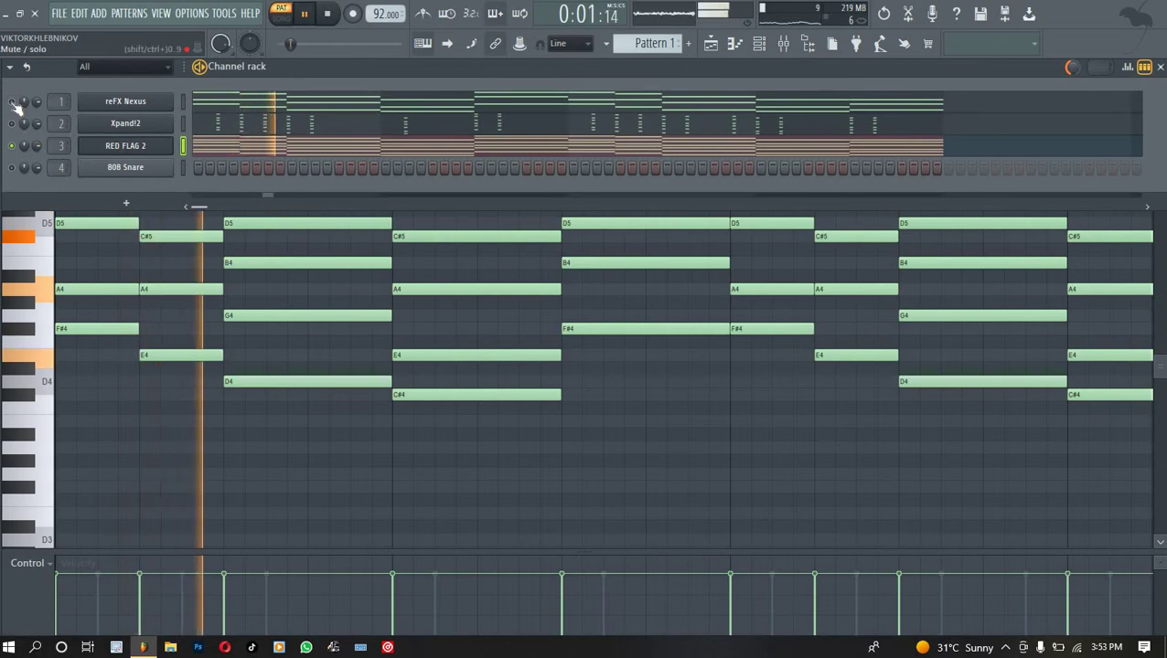
left_click(222, 102)
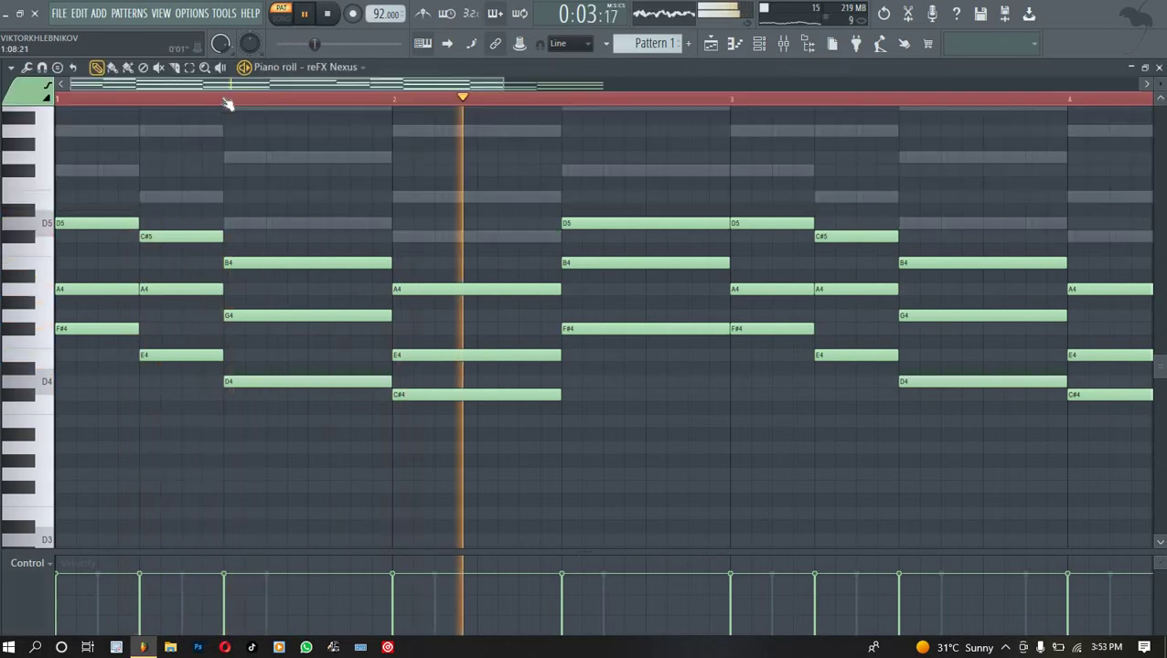
key("alt+s")
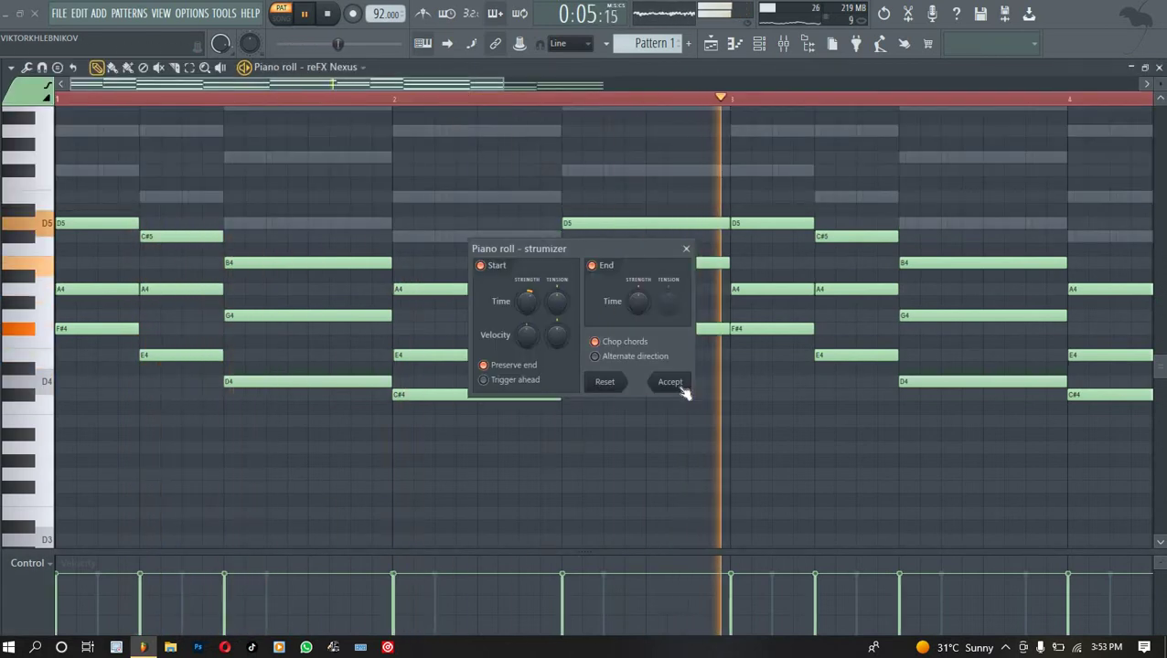
left_click_drag(529, 335, 536, 285)
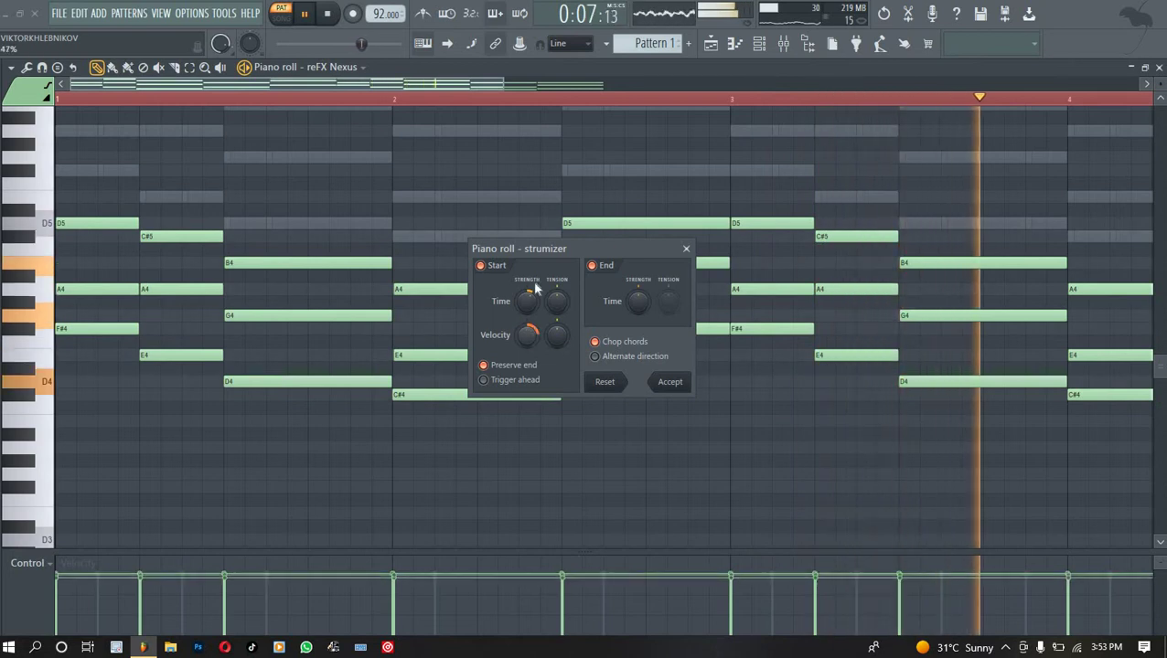
left_click(670, 382)
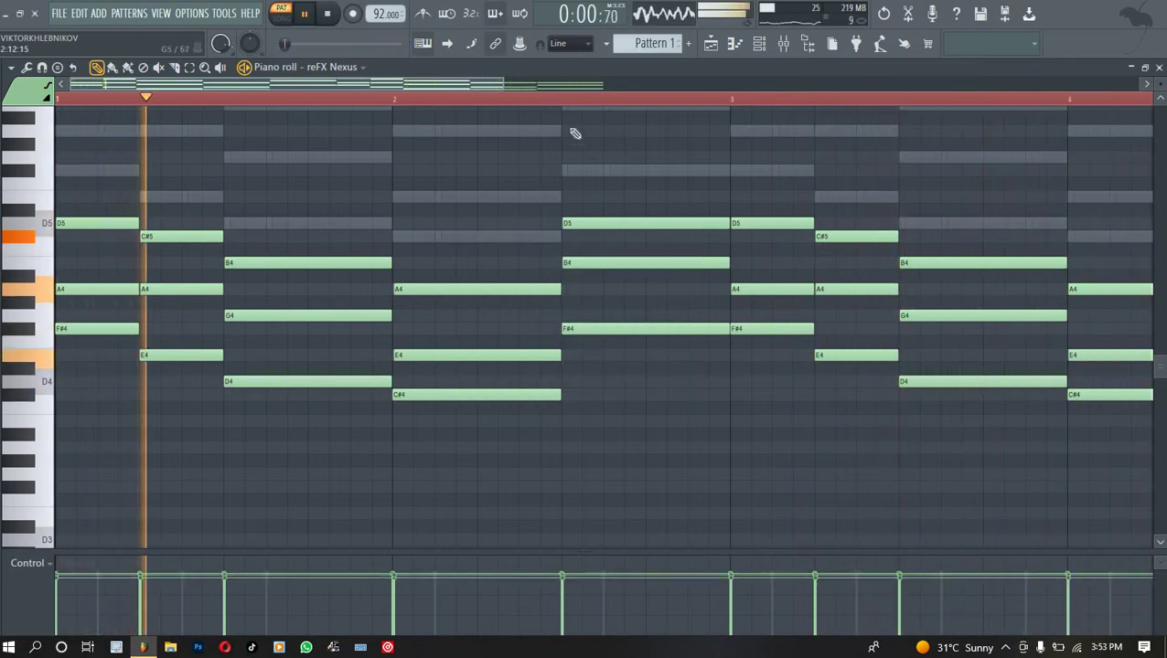
left_click_drag(504, 85, 890, 84)
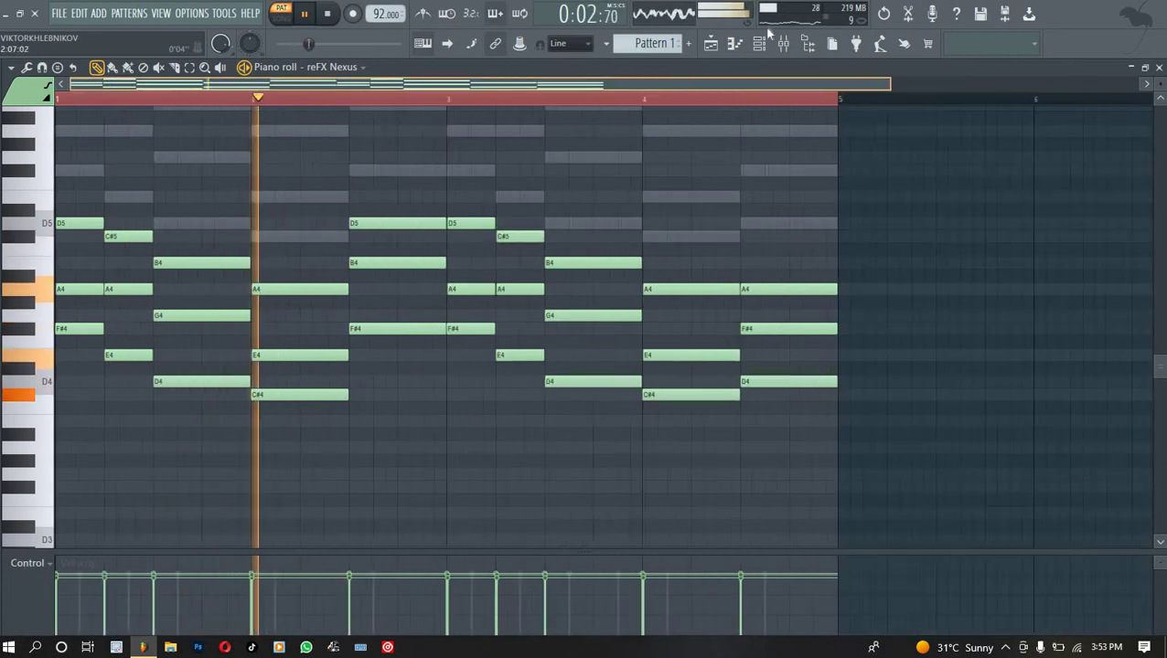
Add Fruity Parametric EQ 2 to mixer insert 3 and cut the lows with band 1 and the highs with band 7.
left_click(759, 43)
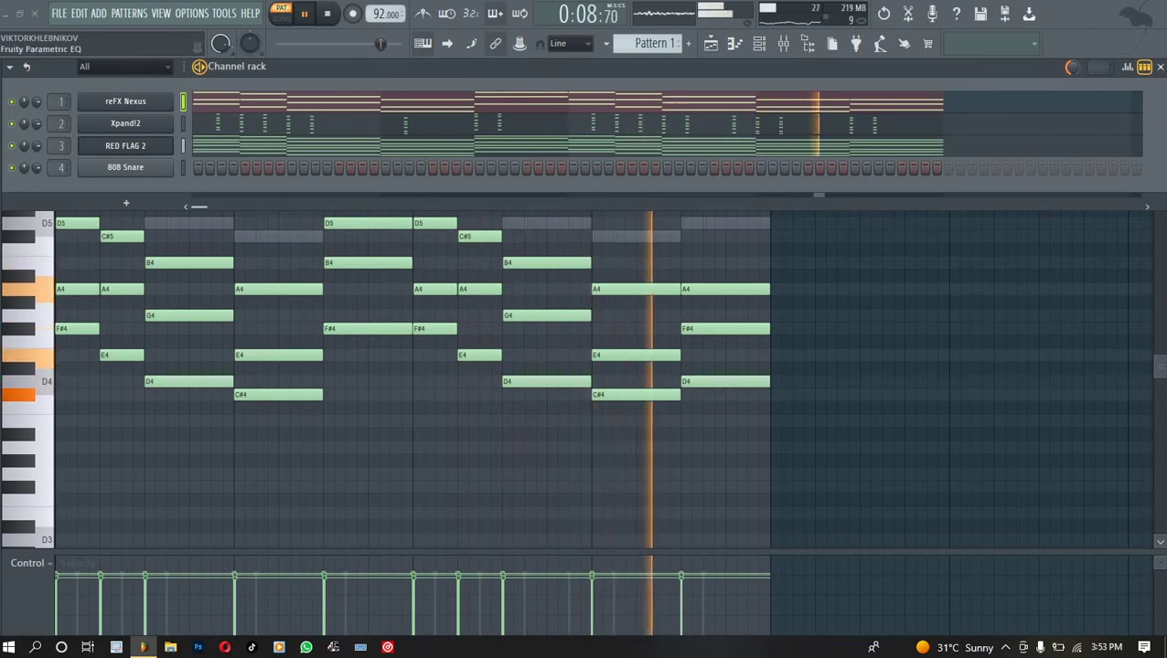
key("ctrl+s")
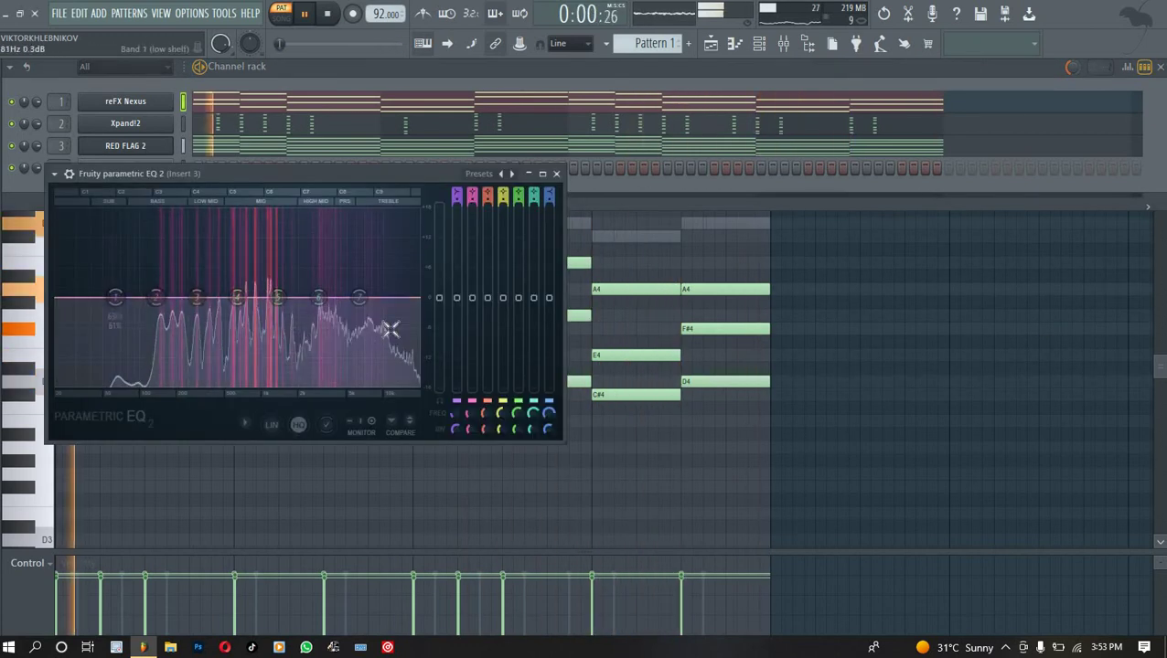
left_click_drag(116, 297, 170, 386)
left_click_drag(171, 385, 131, 385)
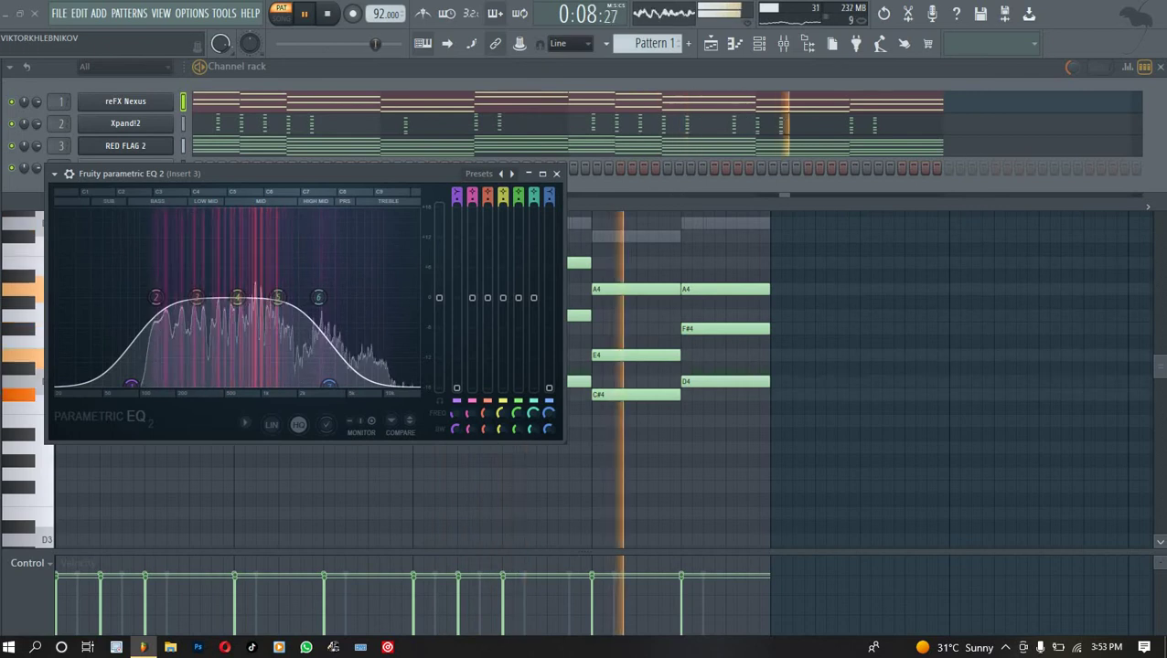
Save the project to the Desktop as youtubrr and stop playback.
key("ctrl+s")
type("youtubn")
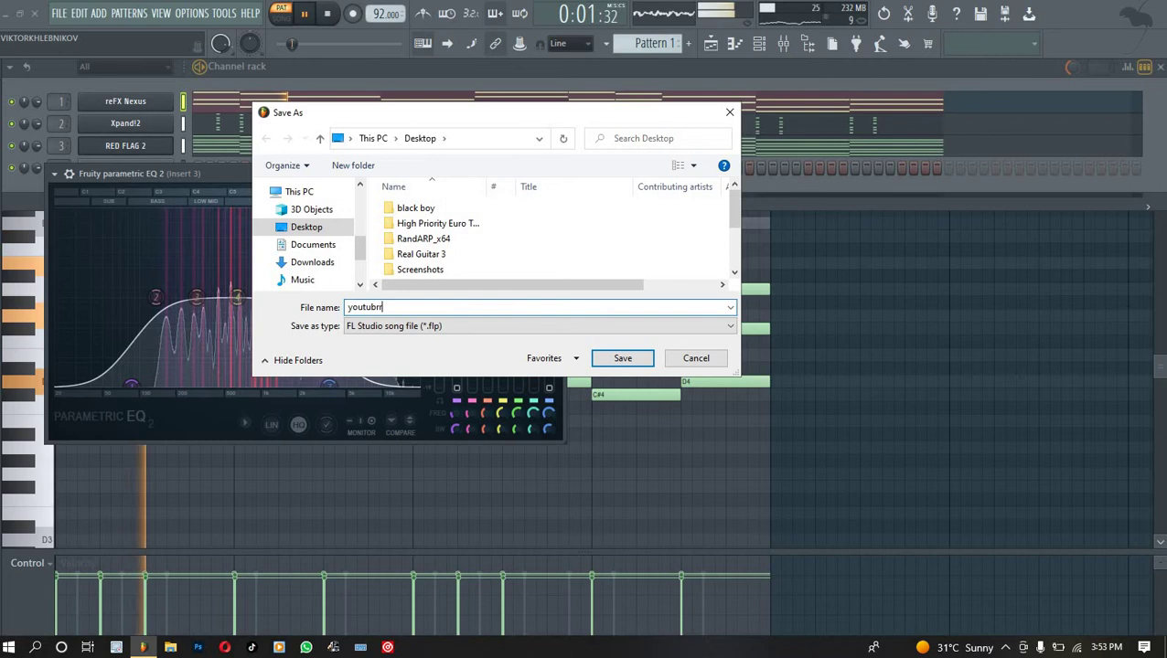
key("Return")
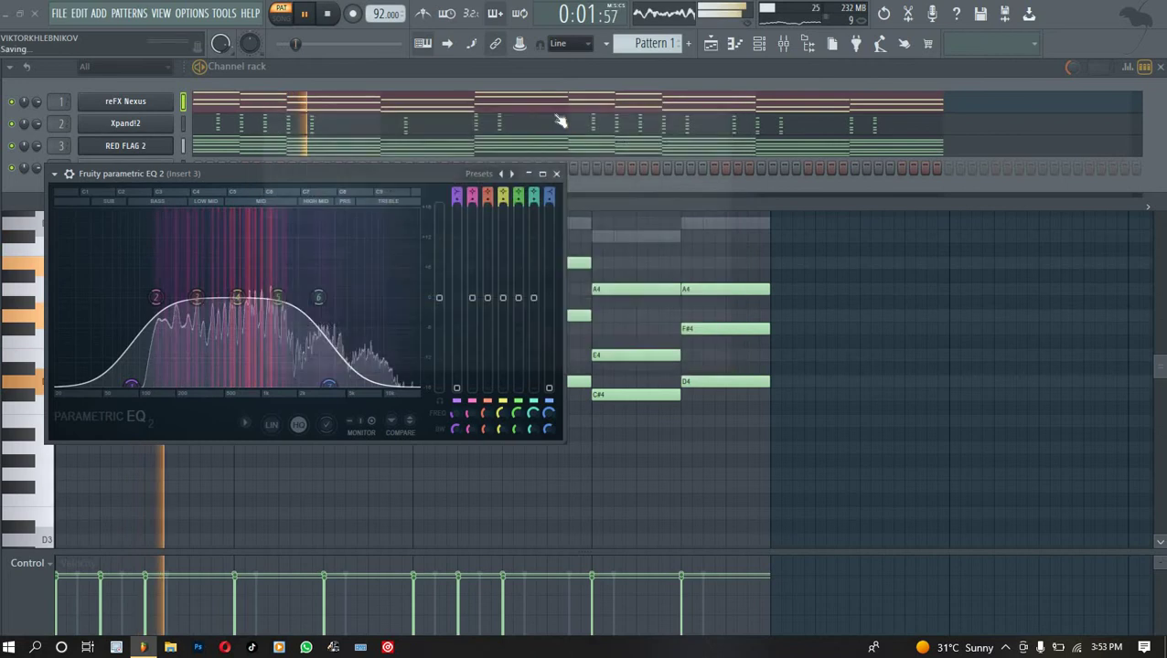
key("space")
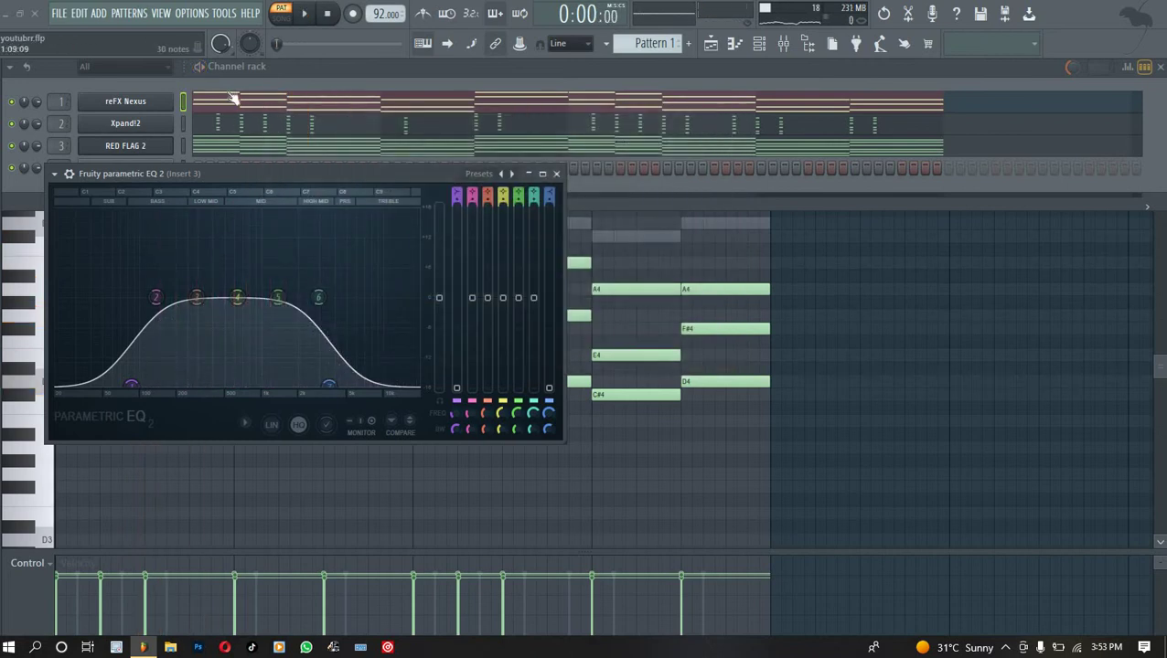
Replace the 808 Snare channel with a second reFX Nexus and browse its Plucked presets.
left_click(268, 75)
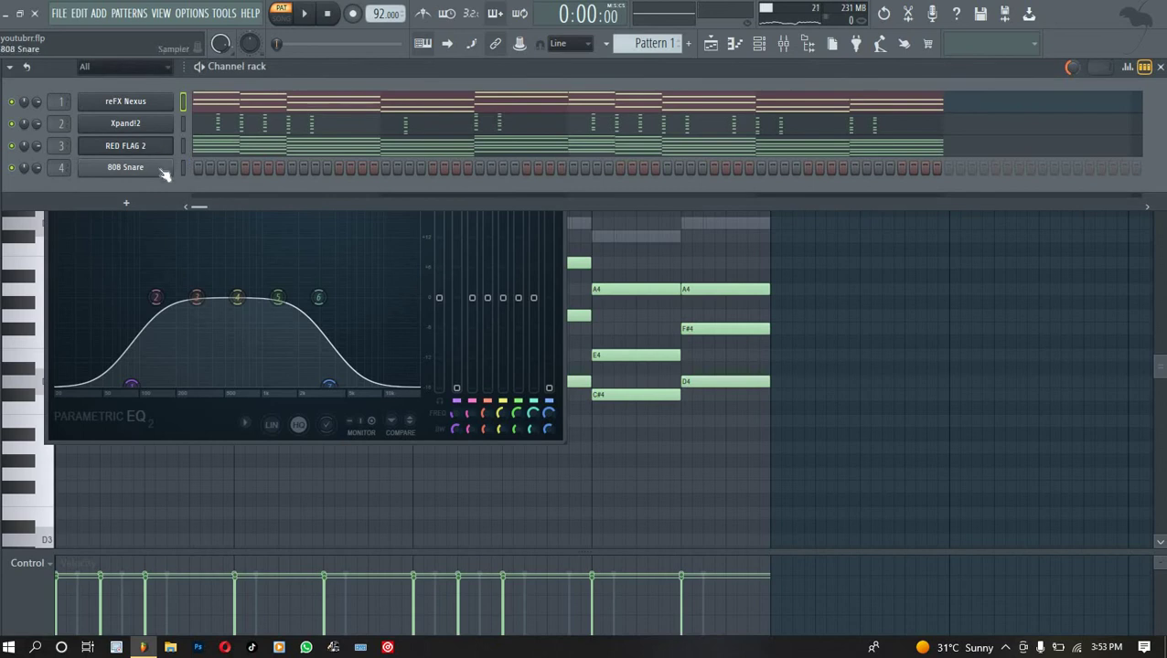
right_click(163, 172)
mouse_move(237, 296)
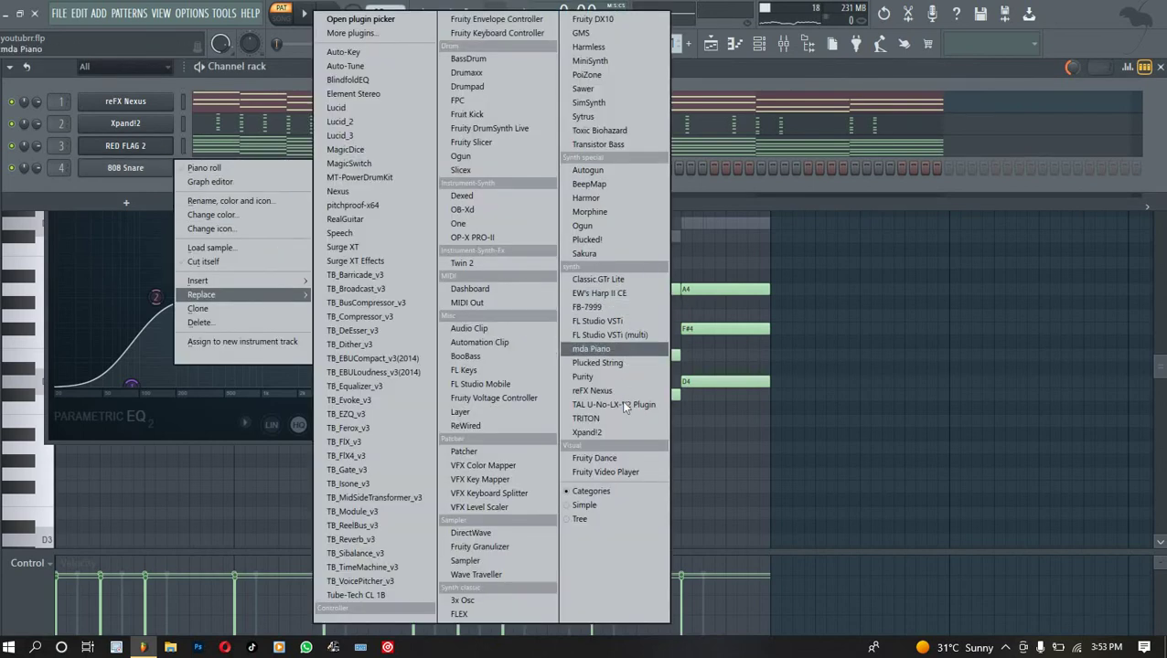
left_click(593, 390)
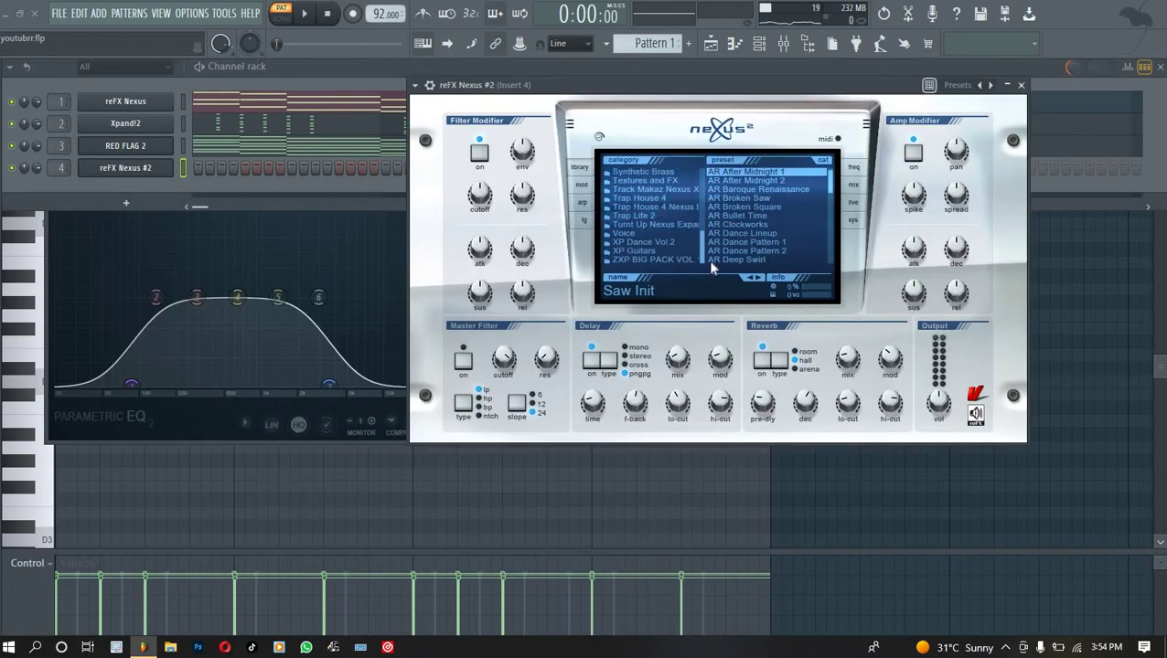
scroll(702, 216, "down", 2)
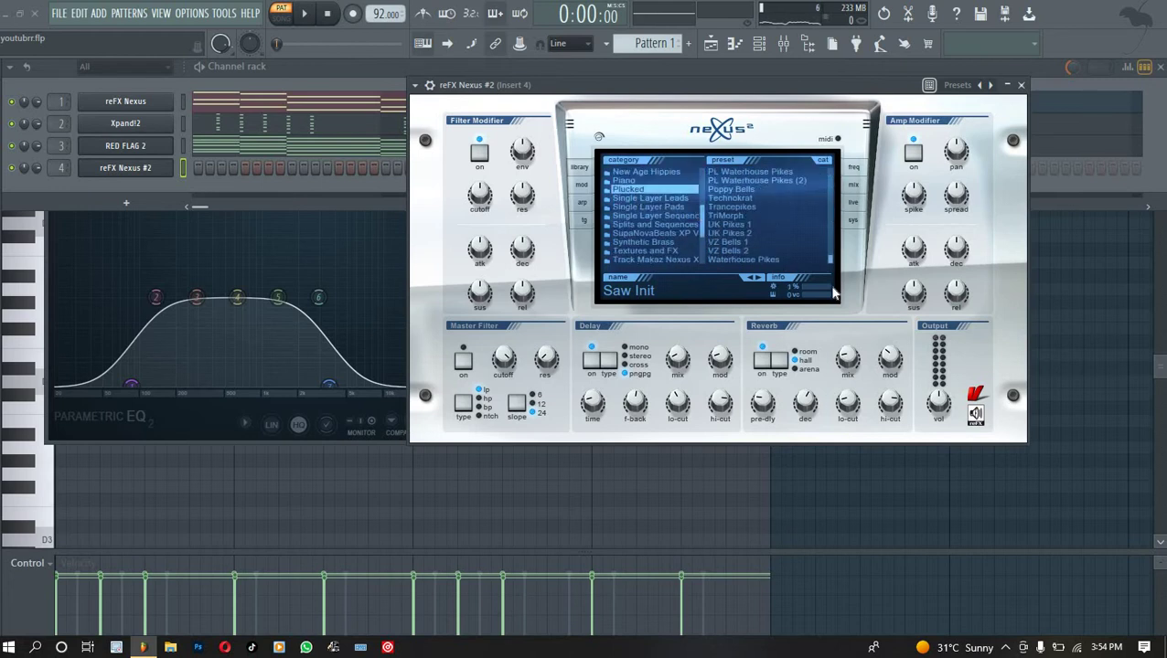
Copy the RED FLAG 2 chord notes into the reFX Nexus #2 channel.
right_click(198, 170)
left_click(206, 175)
scroll(74, 157, "up", 3)
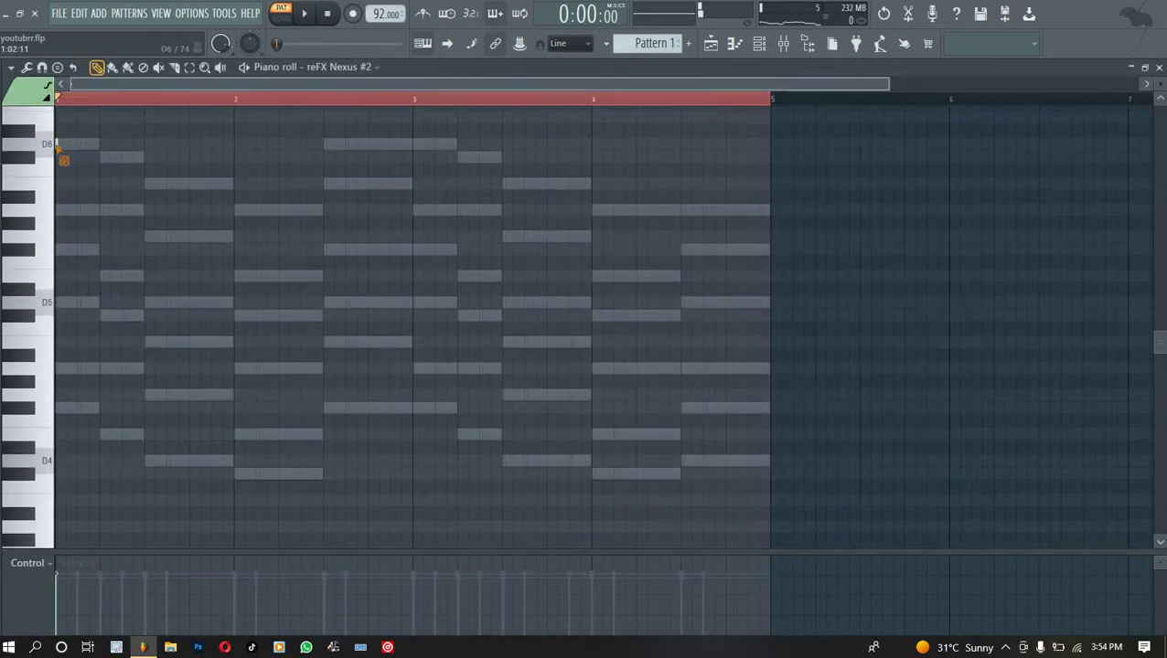
key("F6")
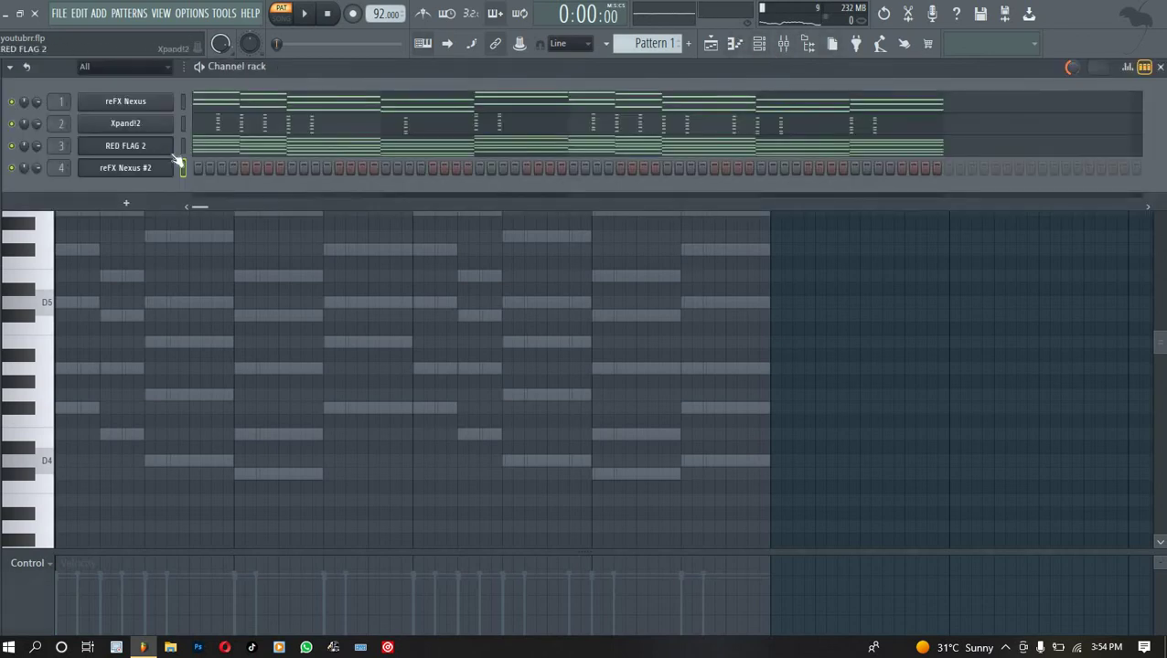
right_click(474, 139)
left_click(379, 158)
right_click(162, 172)
left_click(336, 195)
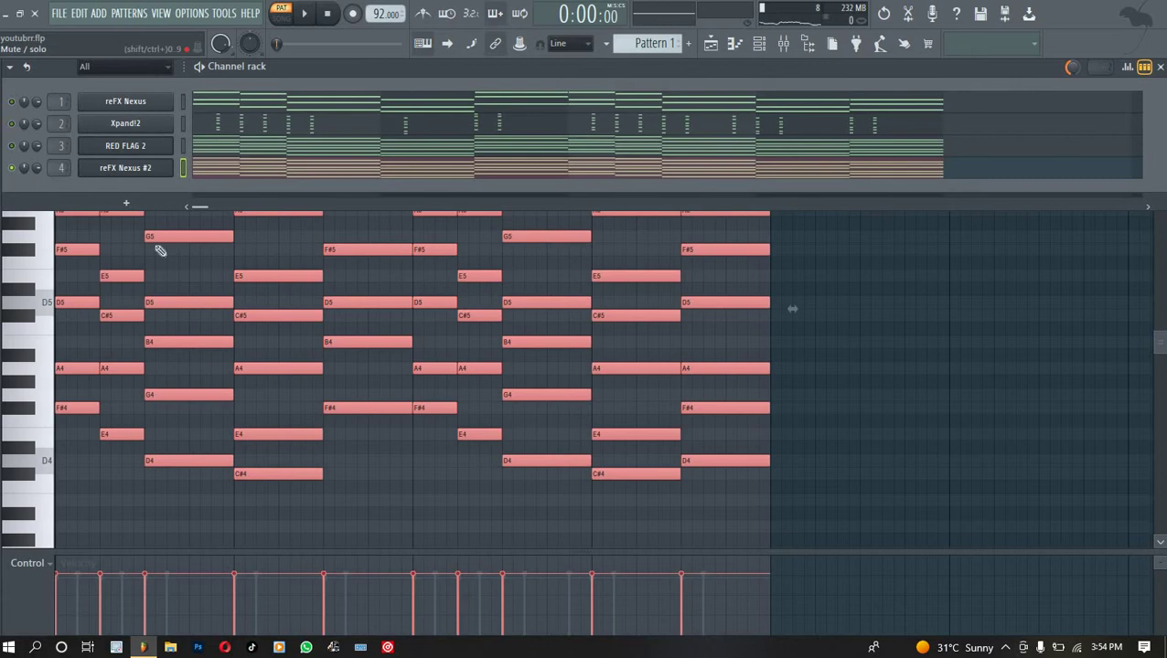
Slice each half-bar chord in the reFX Nexus #2 pattern into two equal quarter-bar chords.
left_click(171, 268)
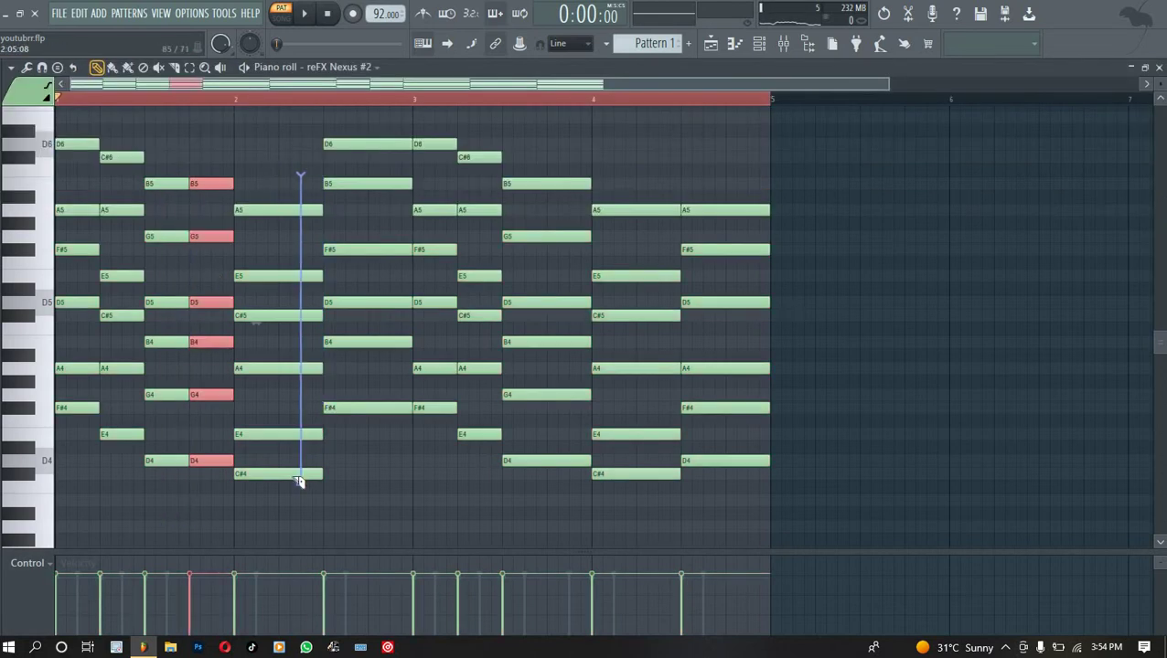
left_click_drag(281, 480, 282, 485)
left_click_drag(388, 101, 368, 108)
left_click_drag(611, 617, 555, 494)
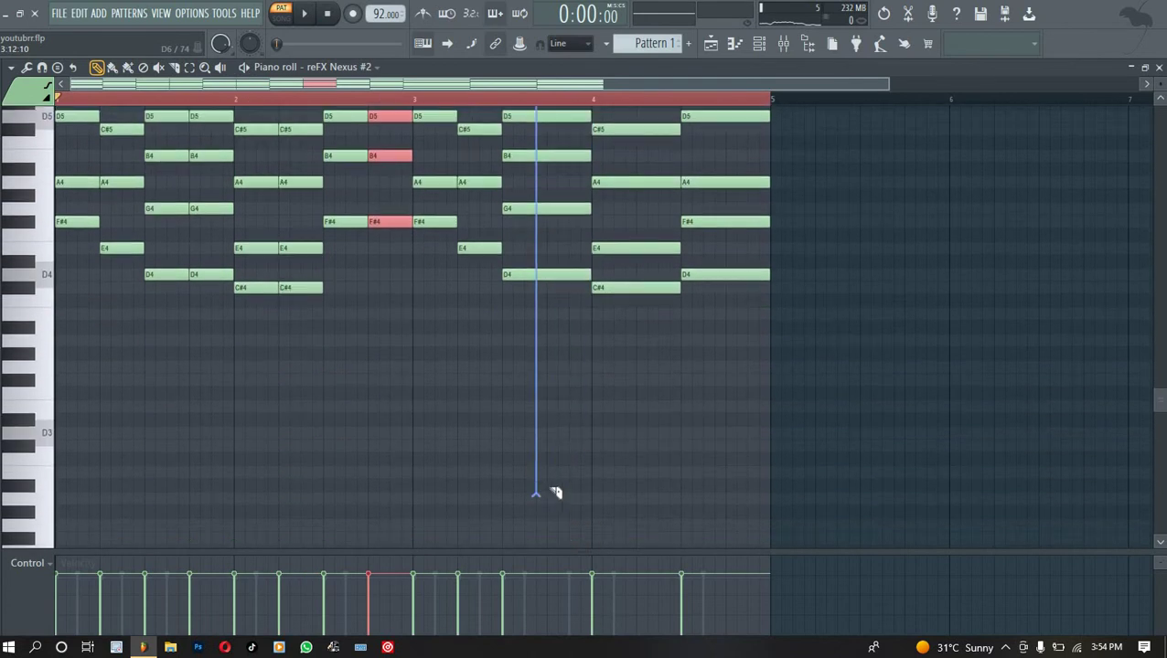
left_click_drag(667, 46, 668, 251)
scroll(686, 318, "down", 4)
scroll(689, 321, "down", 6)
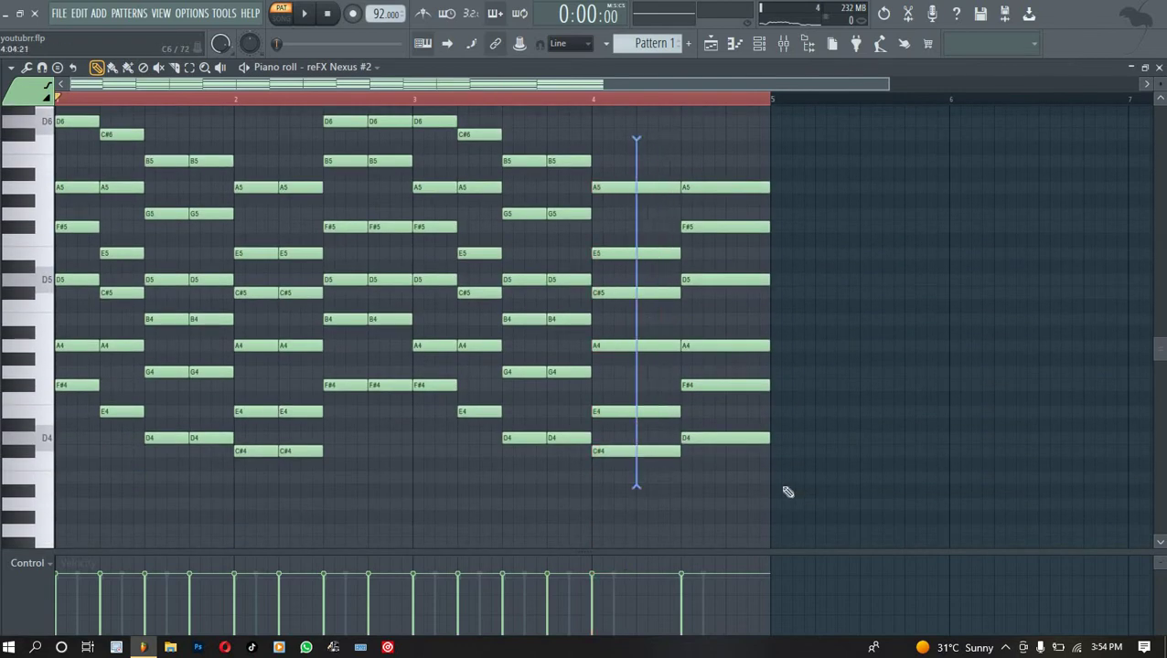
Shorten all the reFX Nexus #2 chord notes to one step each and undo the duplicated copies.
mouse_move(732, 185)
left_mouse_down()
mouse_move(732, 201)
mouse_move(768, 194)
left_mouse_up()
key("ctrl+a")
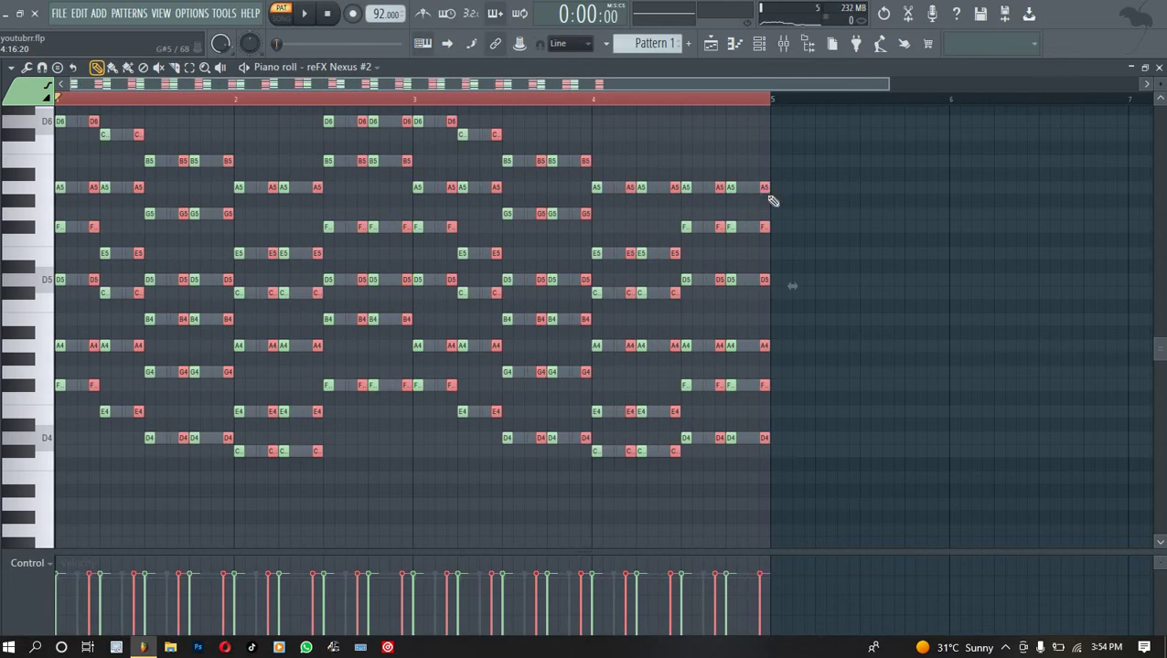
key("ctrl+z")
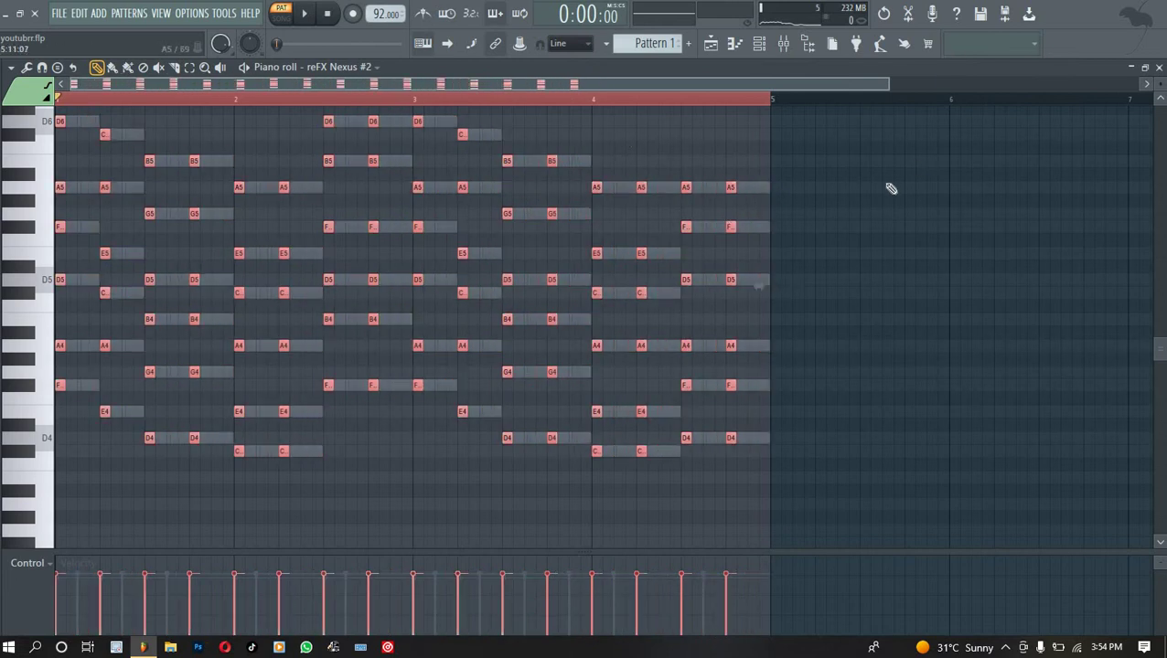
Zoom in on the reFX Nexus #2 pattern and play back its shortened chords.
scroll(307, 221, "up", 4)
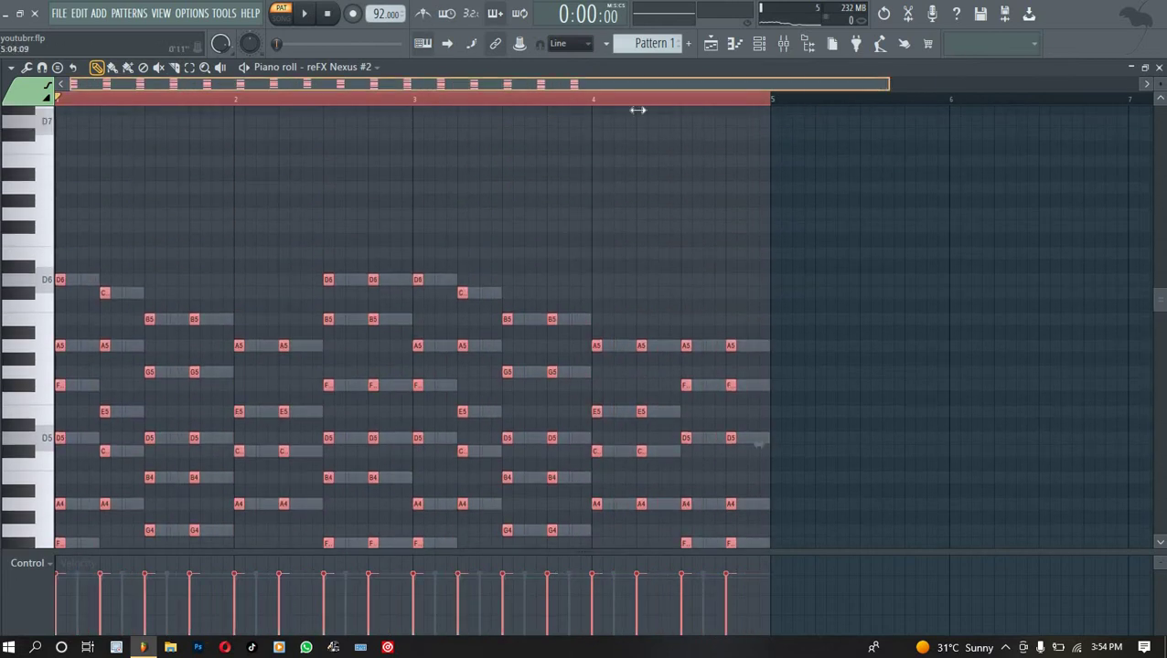
left_click_drag(637, 110, 645, 108)
key("space")
left_click(758, 44)
key("space")
key("space")
left_click(242, 267)
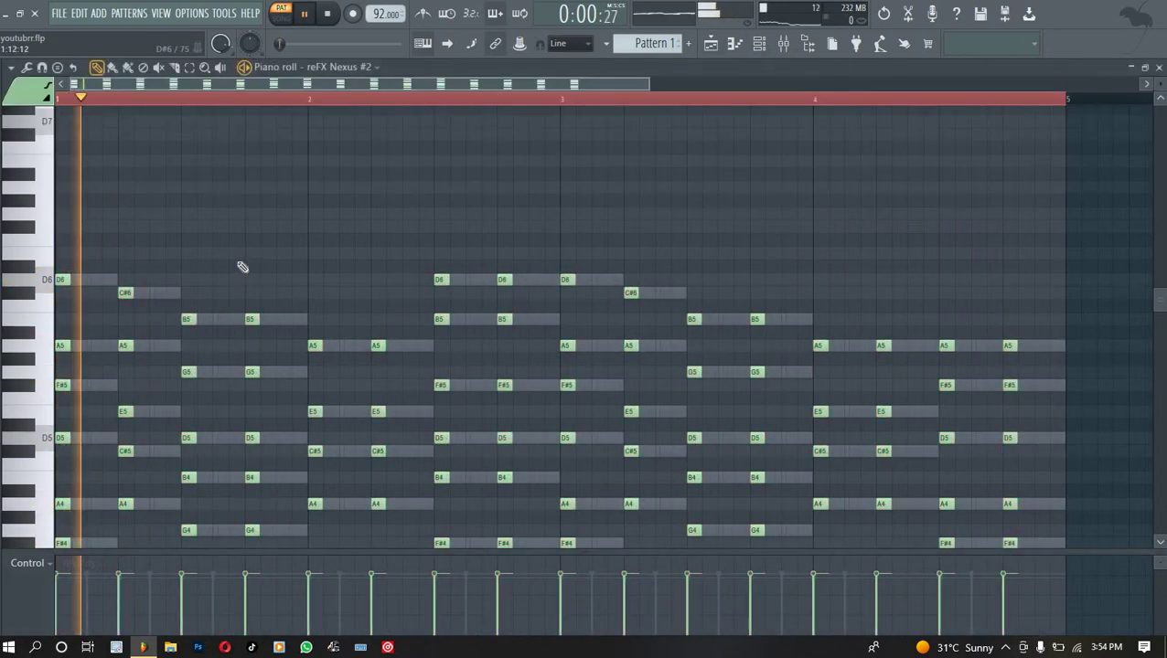
key("space")
scroll(197, 259, "down", 1)
key("space")
In the first half of bar 1, copy the opening chord three steps later and move the second chord two steps later.
left_click_drag(151, 209, 131, 592)
scroll(131, 365, "down", 5)
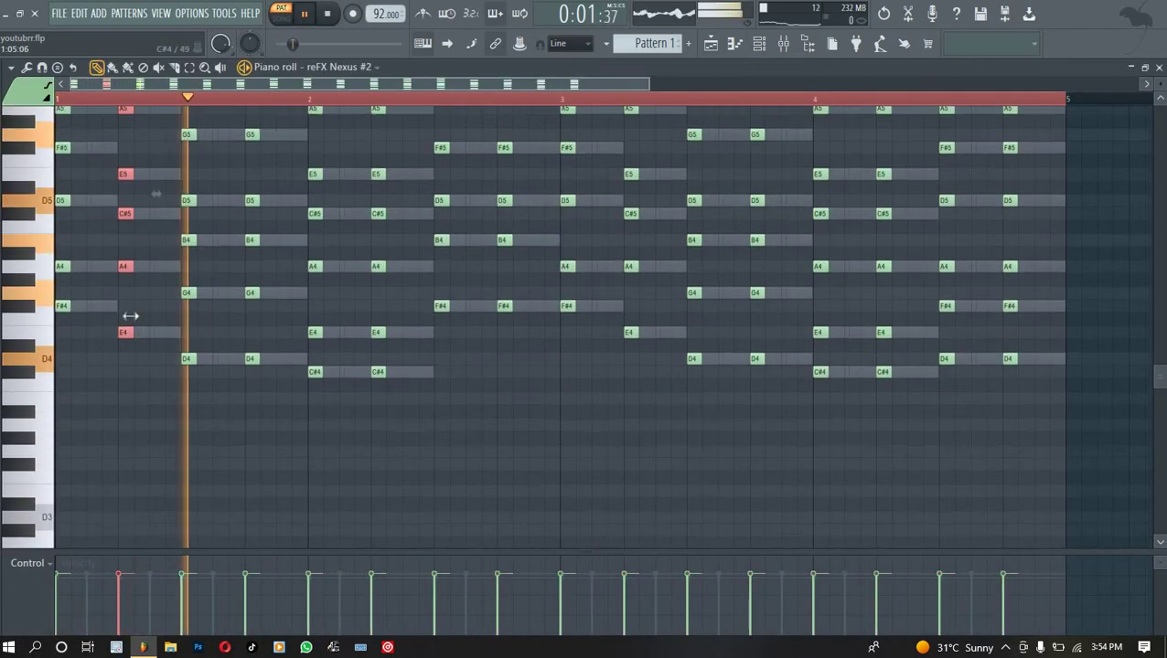
key("space")
key("space")
left_click_drag(108, 350, 47, 98)
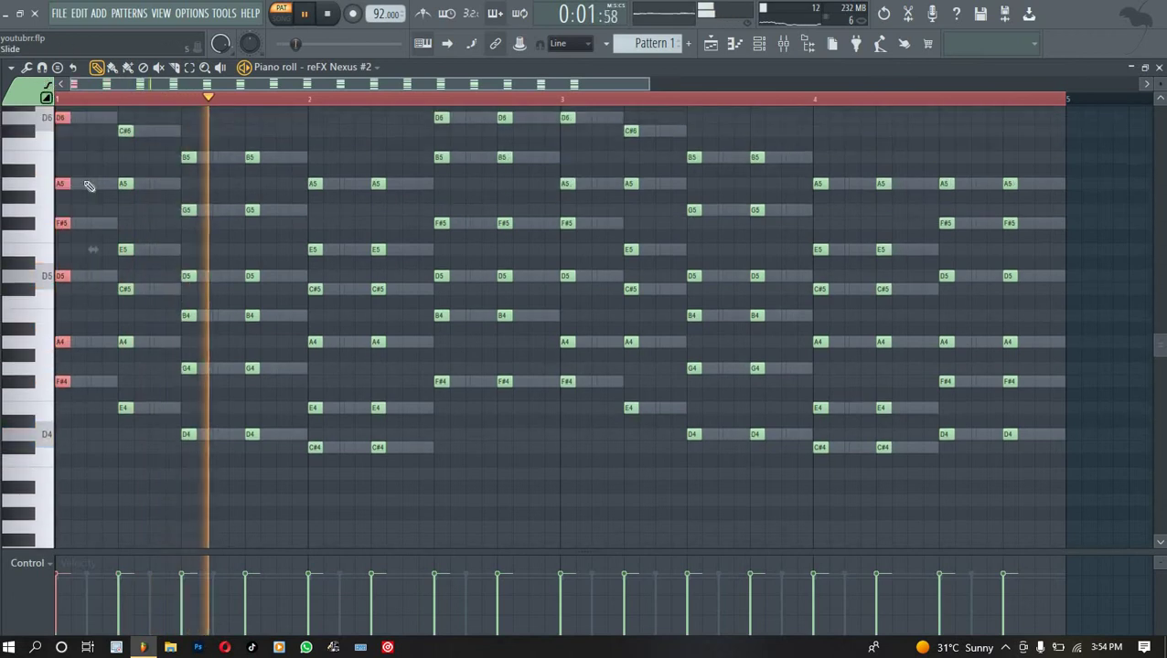
scroll(89, 185, "up", 1)
key("space")
key("space")
left_click_drag(117, 135, 157, 424)
key("space")
key("space")
key("space")
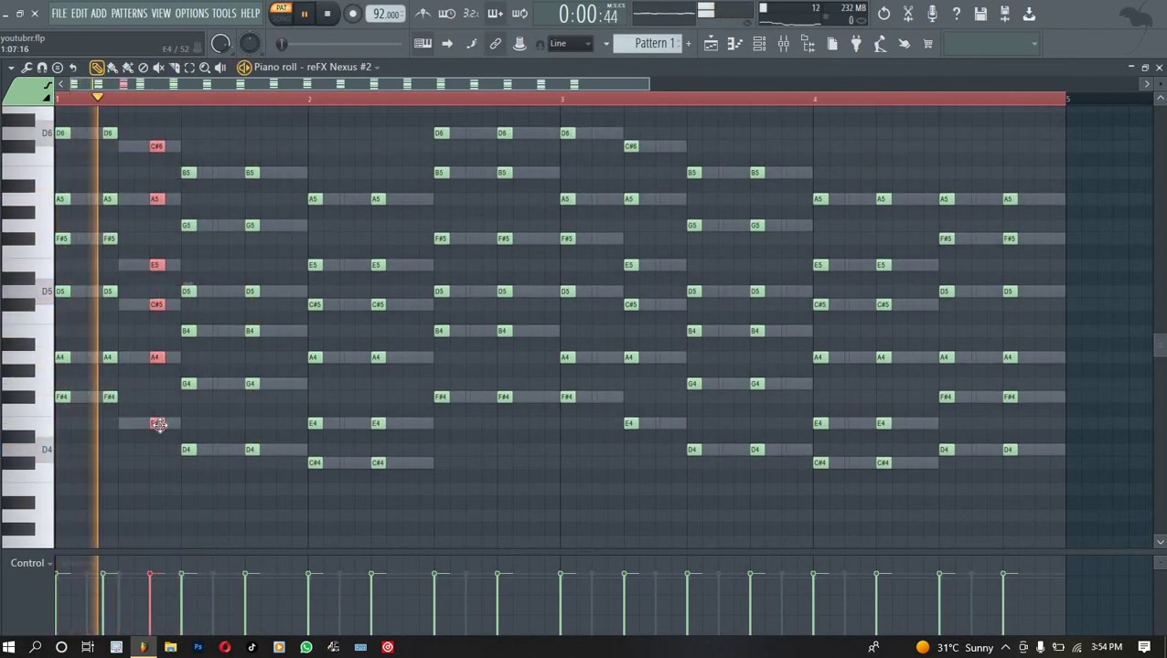
From beat 3 of bar 1 through bar 2, move each repeated chord one step earlier and add a third hit three steps after it.
left_click_drag(254, 426, 238, 451)
key("space")
key("space")
key("ctrl+b")
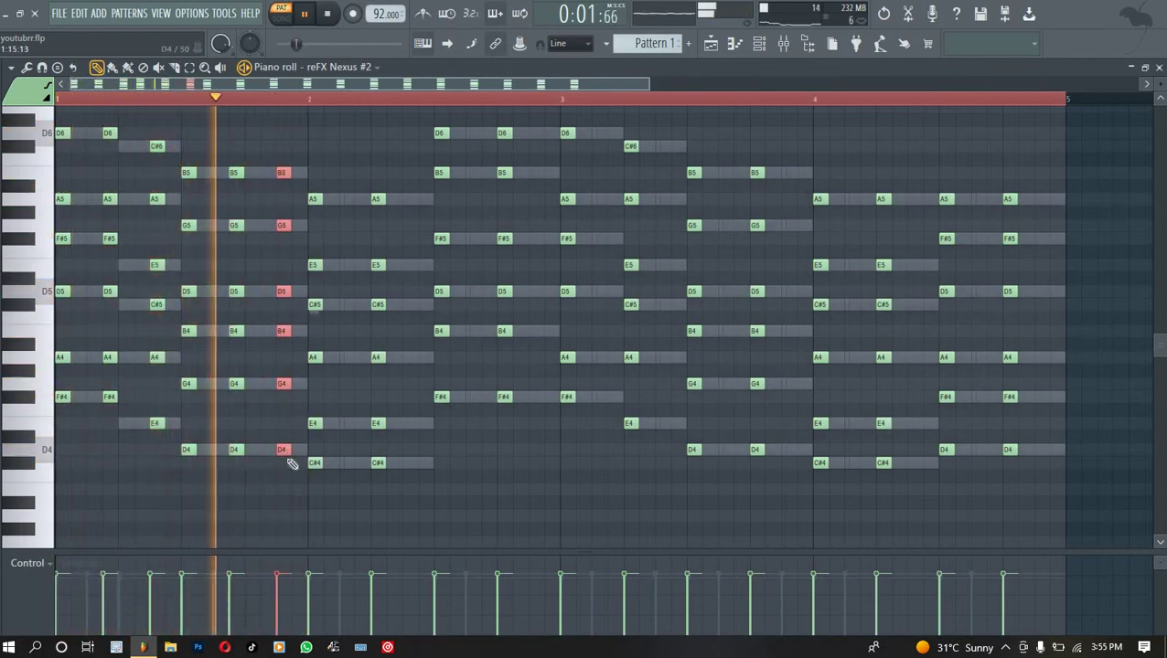
left_click_drag(372, 464, 379, 198)
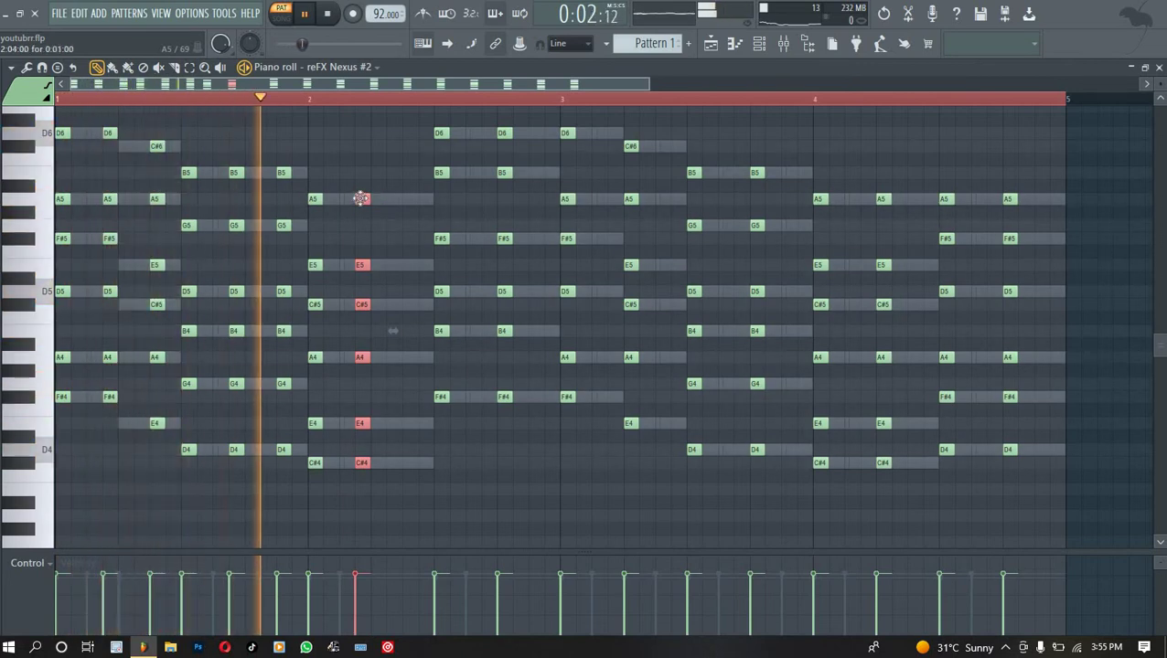
left_click_drag(364, 201, 409, 201, "shift")
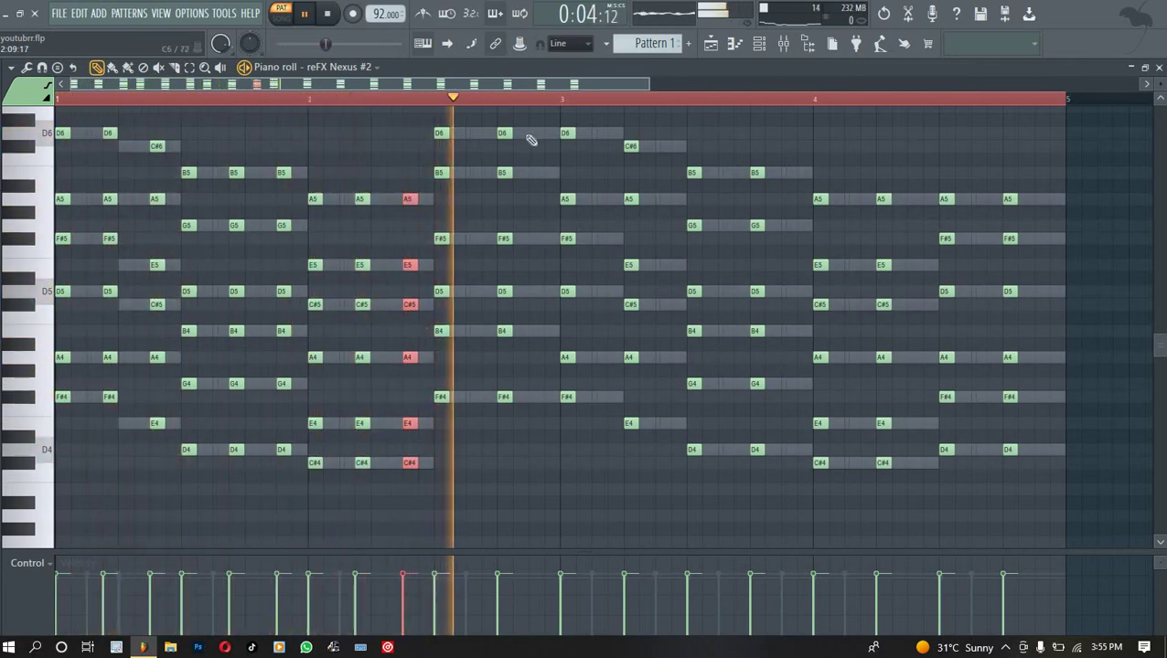
left_click_drag(507, 464, 516, 132, "ctrl")
key("space")
key("space")
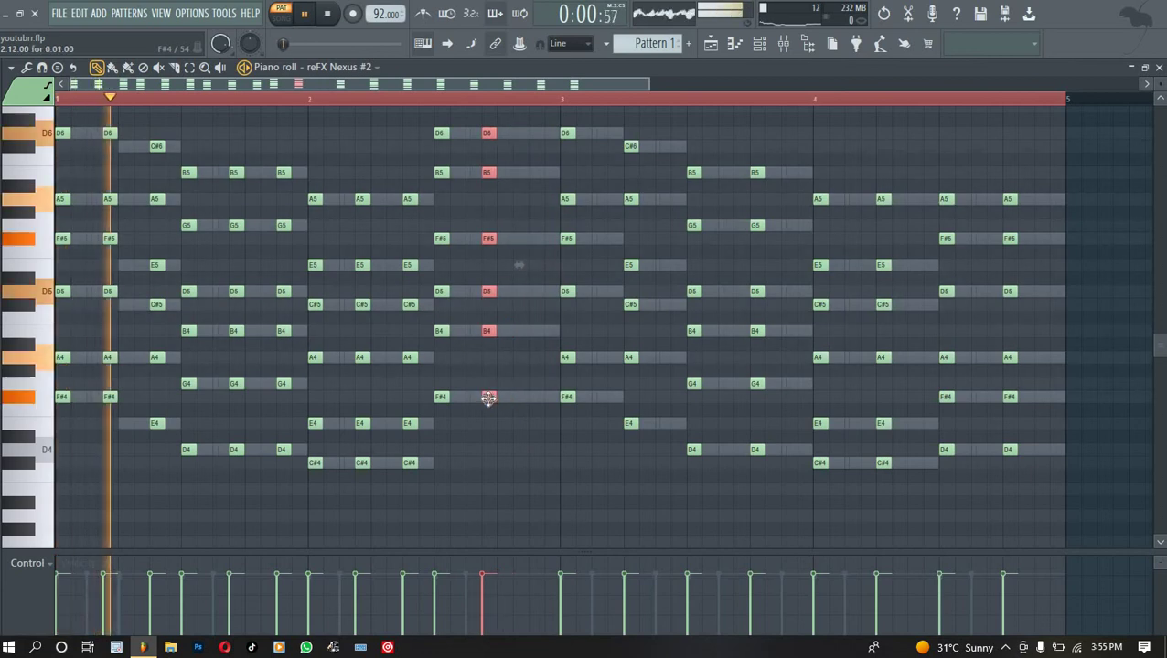
left_click_drag(489, 398, 549, 407, "shift")
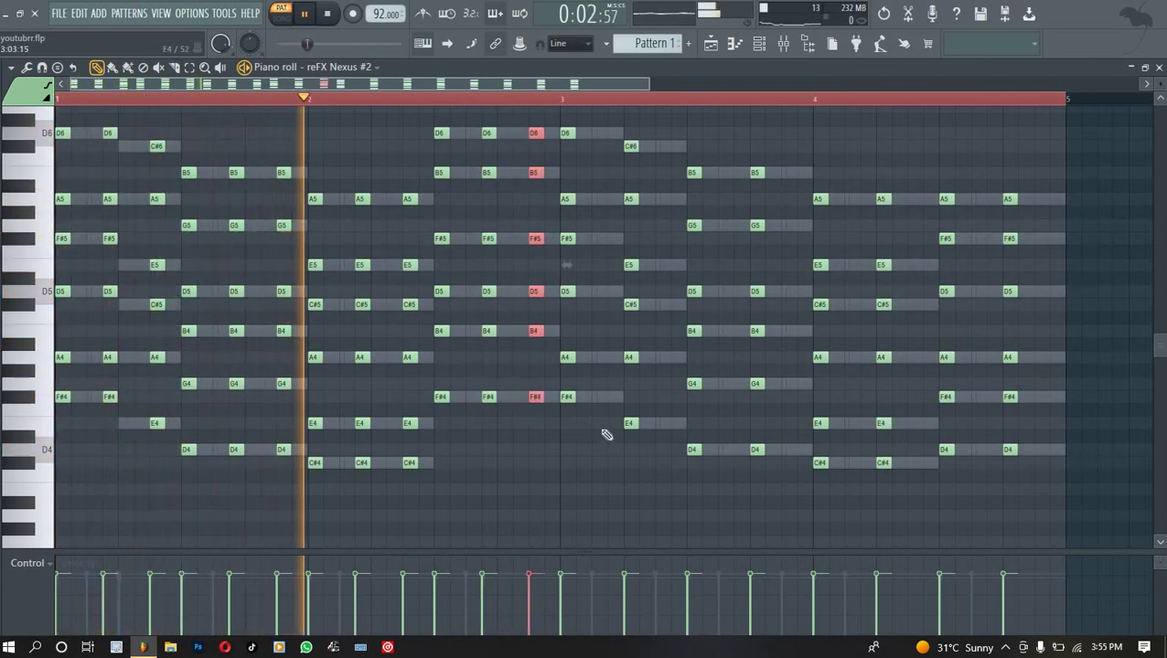
In the first half of bar 3, copy the opening chord three steps later and move the second chord two steps later.
scroll(617, 348, "up", 3)
left_click_drag(629, 224, 646, 547, "ctrl")
scroll(607, 435, "down", 5)
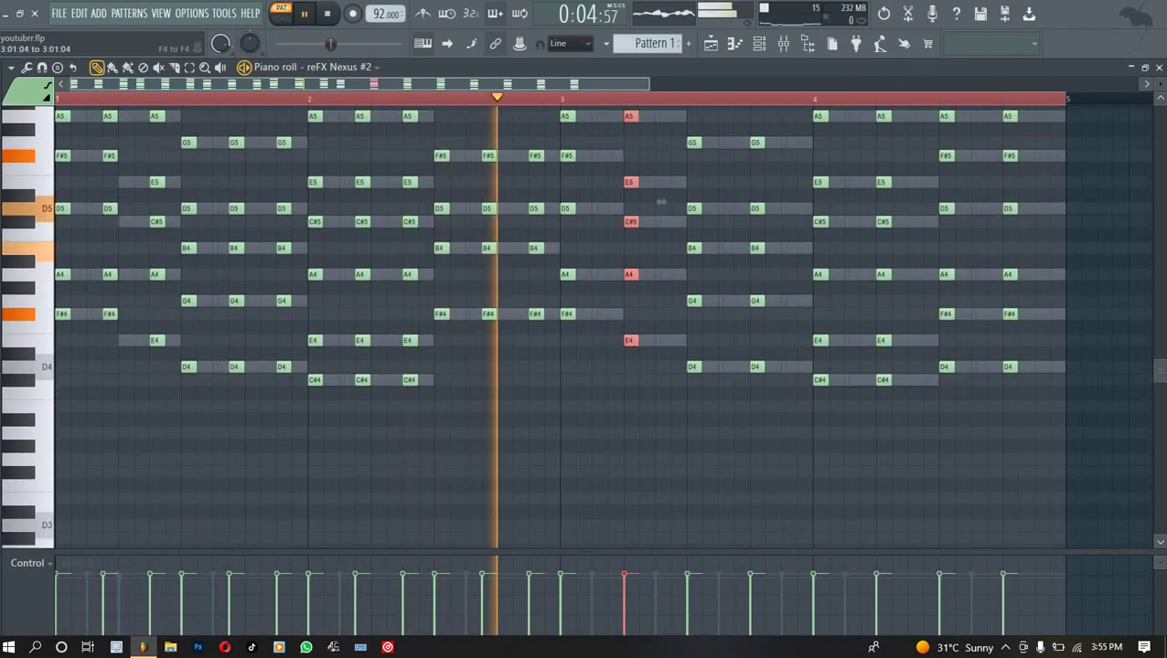
left_click_drag(596, 396, 556, 110, "ctrl")
scroll(596, 323, "up", 4)
left_click_drag(571, 290, 659, 617, "shift")
scroll(633, 424, "down", 4)
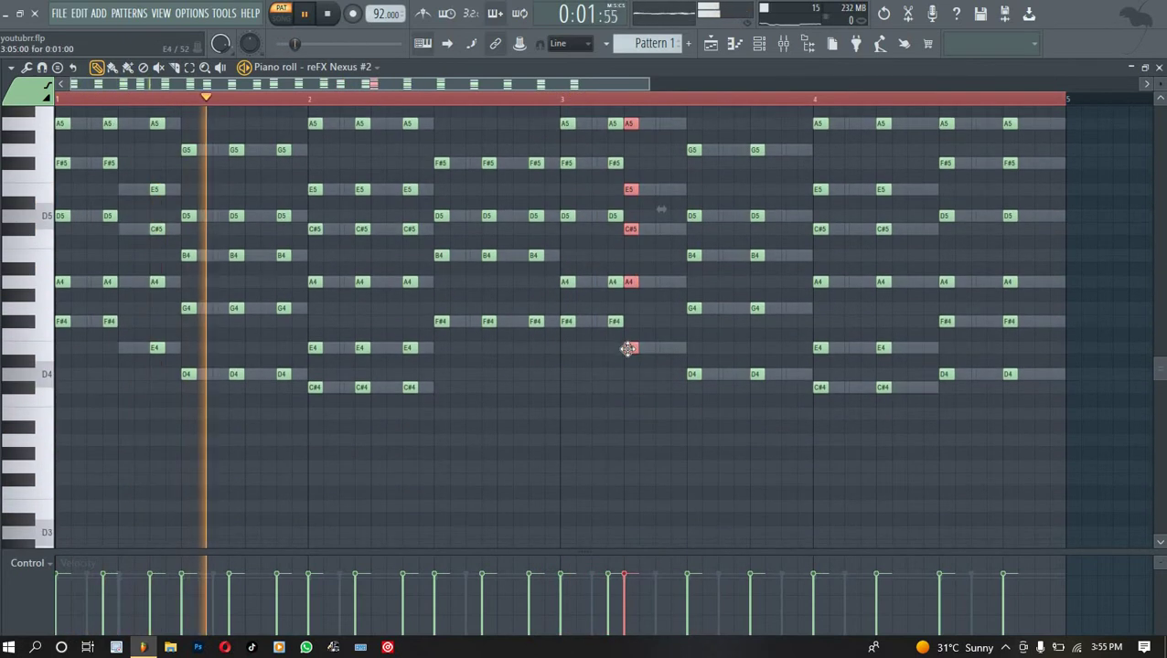
left_click_drag(628, 349, 682, 360)
From beat 3 of bar 3 through bar 4, move each repeated chord one step earlier and add a third hit three steps after it.
left_click_drag(777, 406, 773, 119, "ctrl")
left_click_drag(758, 198, 799, 204)
left_click_drag(885, 194, 902, 582, "ctrl")
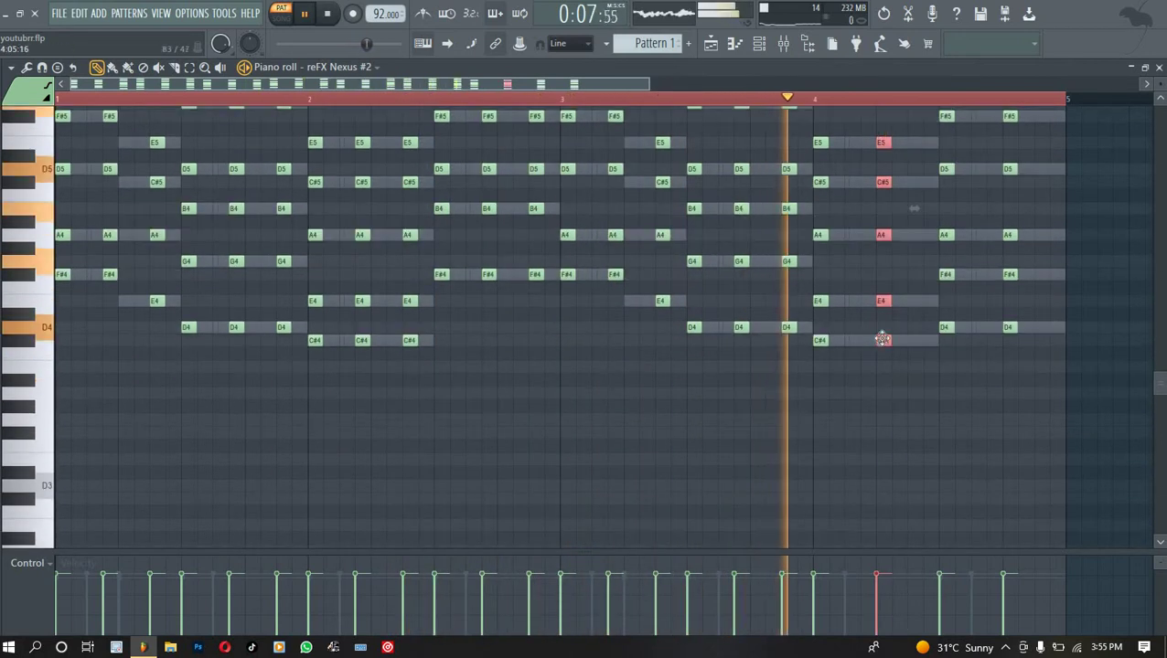
left_click_drag(883, 339, 865, 339)
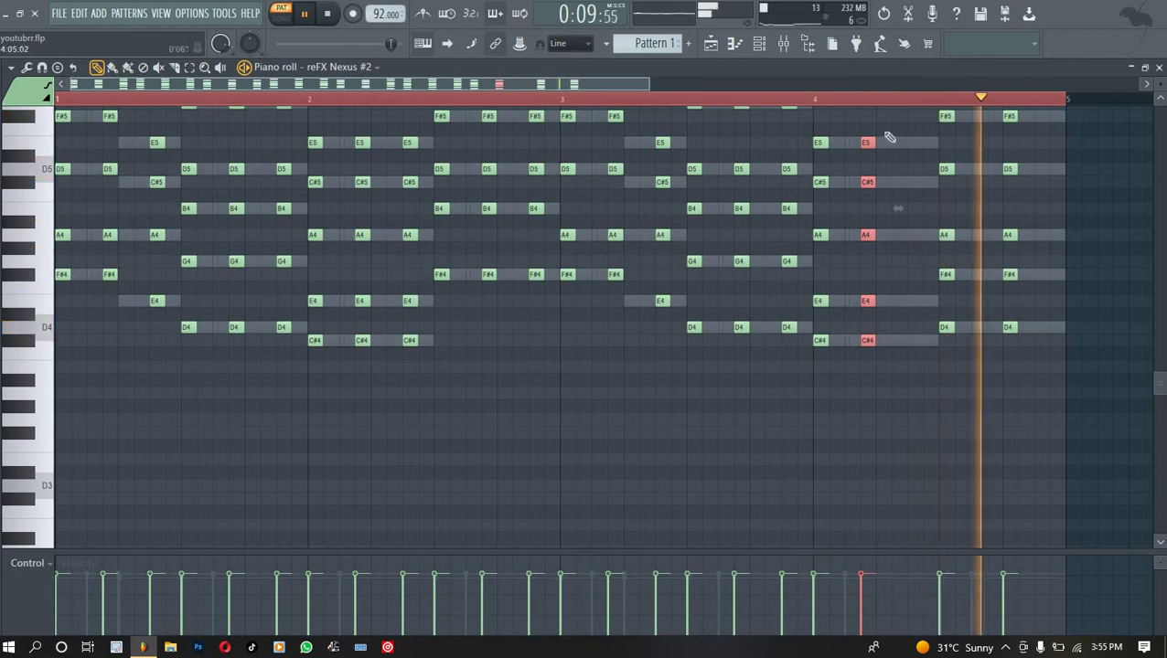
left_click_drag(868, 143, 917, 146, "shift")
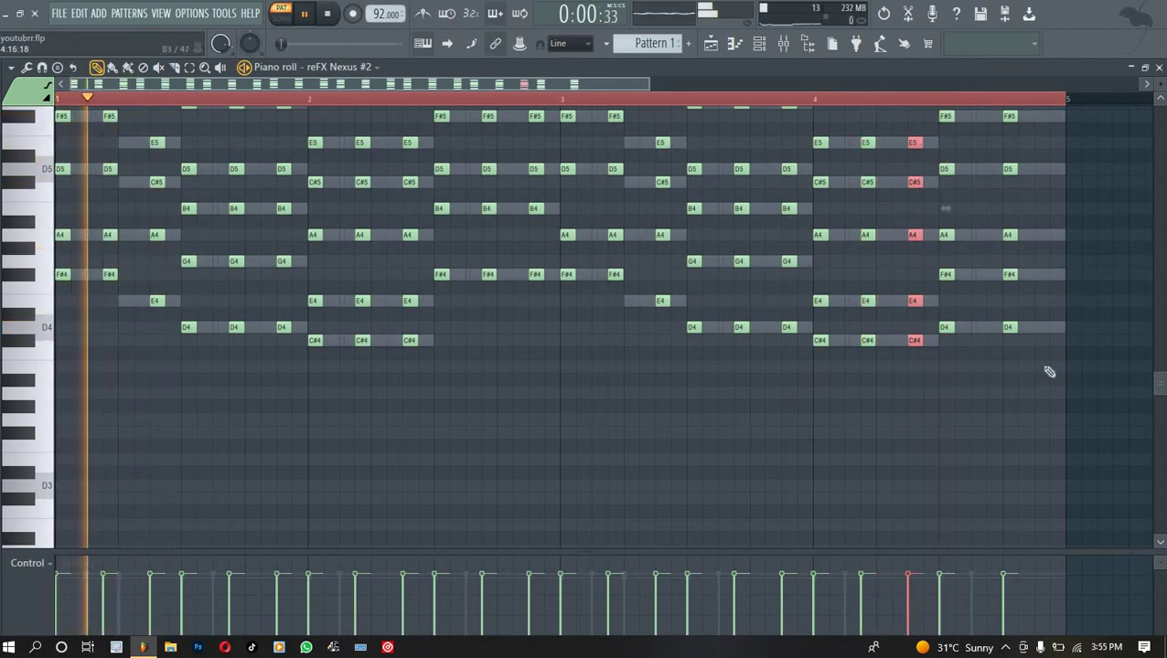
left_click_drag(985, 78, 988, 77, "ctrl")
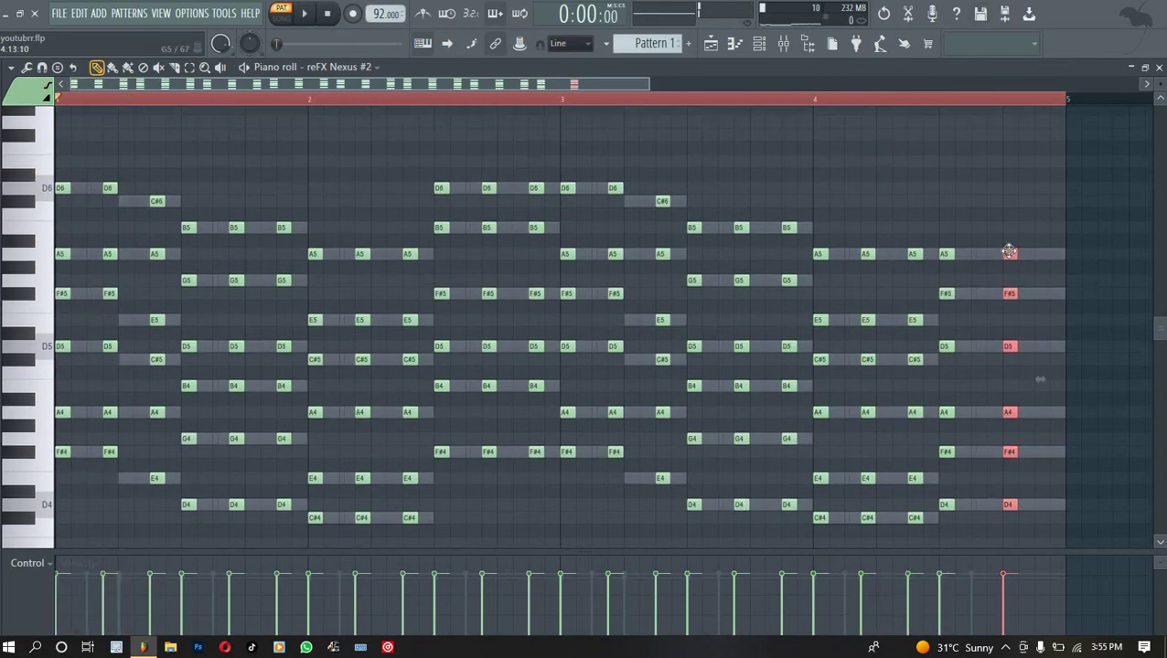
key("space")
left_click_drag(993, 255, 1041, 257, "shift")
left_click(1049, 185, "ctrl")
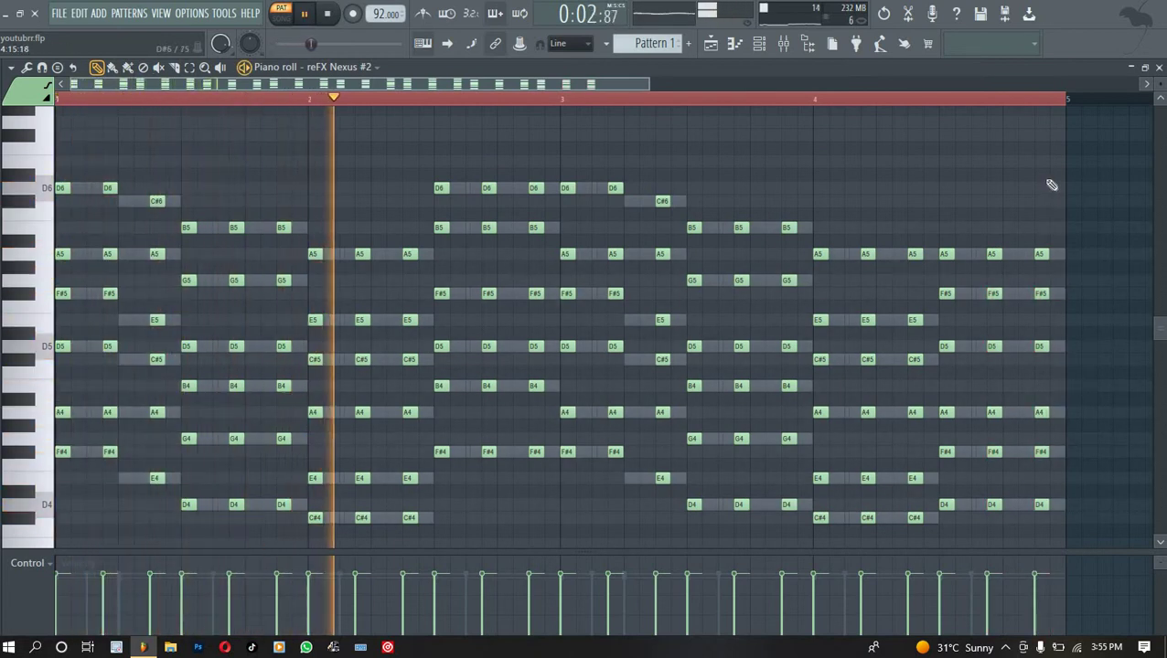
Strum the chords with Preserve end on while trying them an octave higher, and return them to their original octave.
key("ctrl+Up")
key("alt+s")
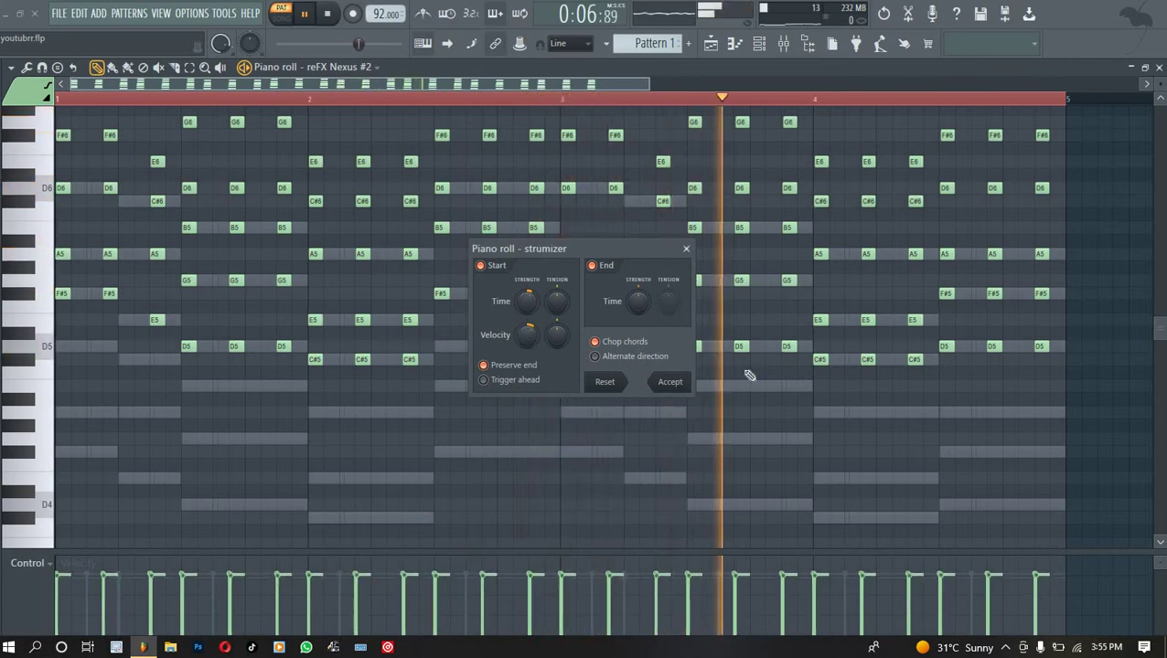
key("Return")
key("ctrl+Down")
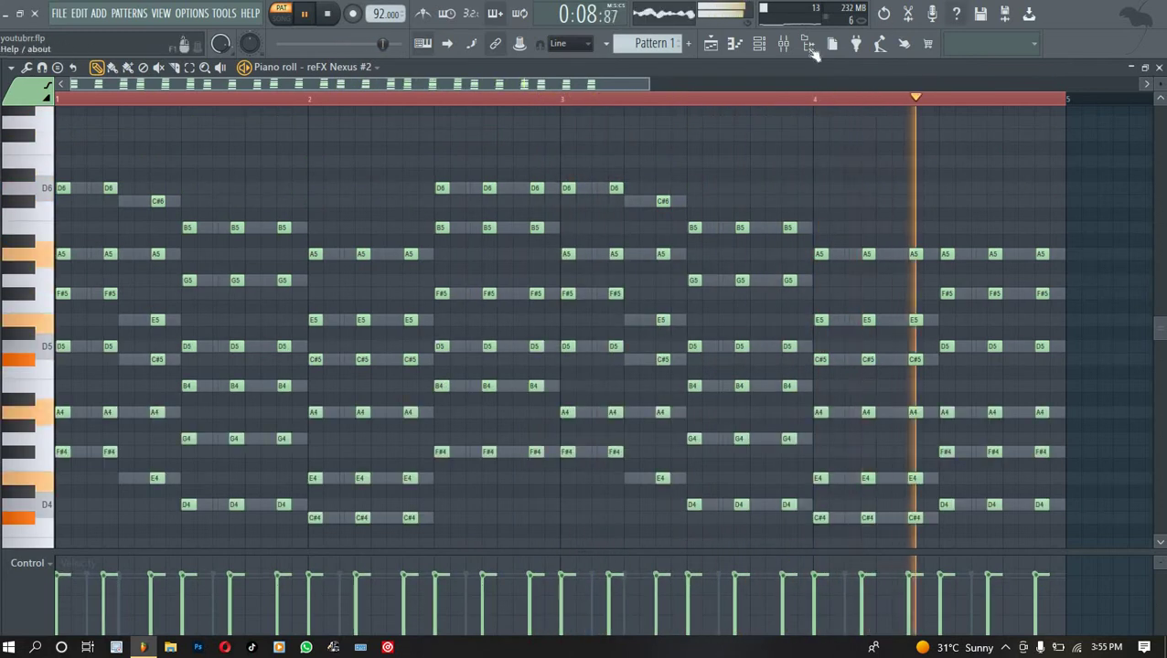
Shorten all the strummed reFX Nexus #2 notes together to just under half a step.
key("ctrl+a")
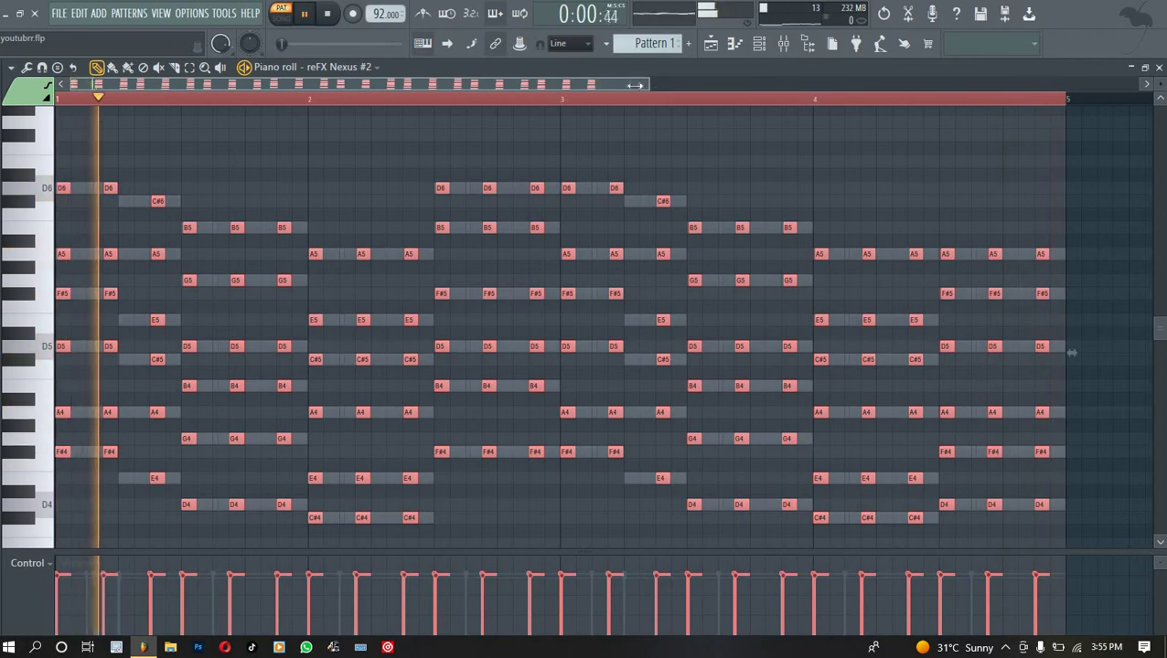
left_click_drag(647, 83, 152, 83)
key("alt+F8")
key("alt+F8")
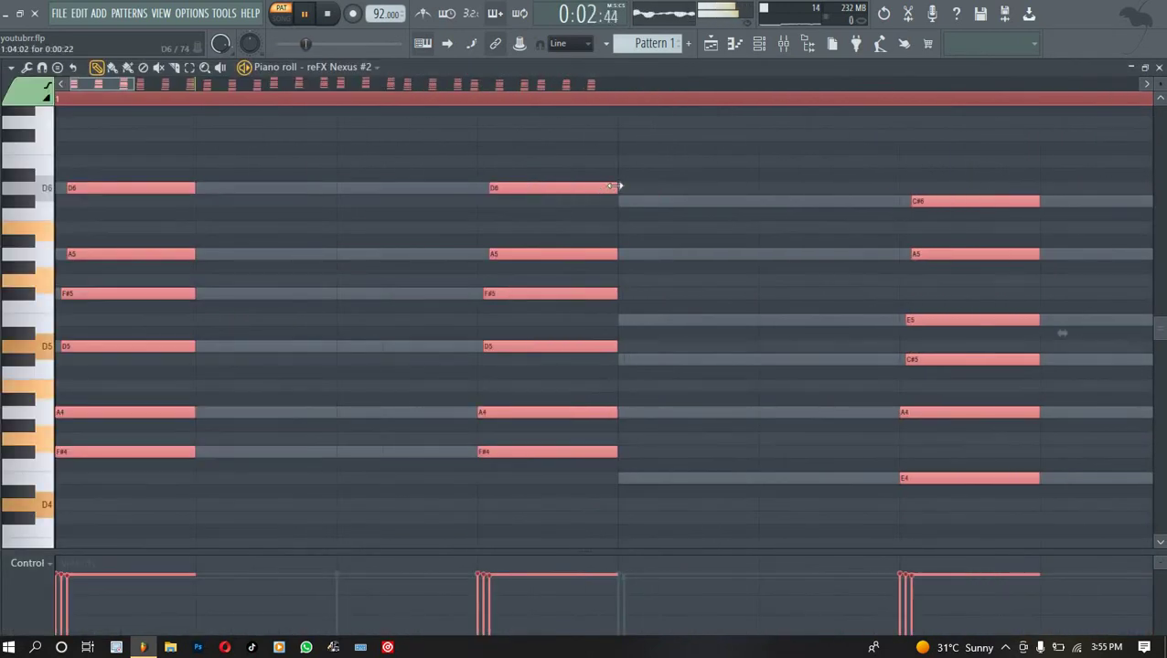
left_click_drag(615, 187, 537, 196)
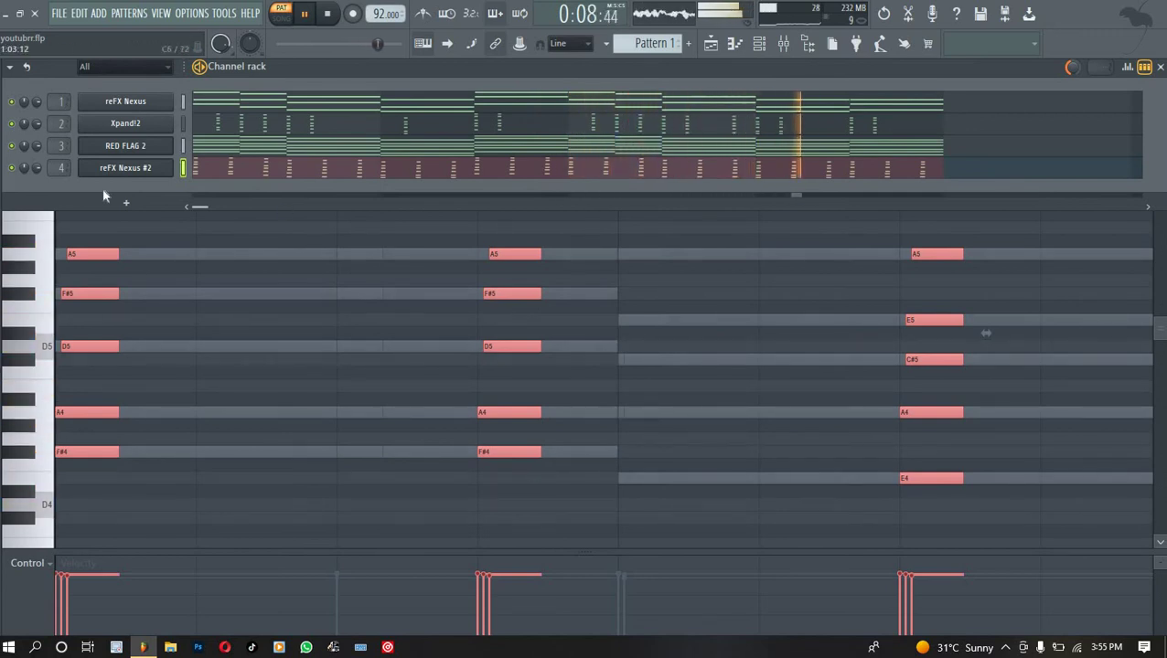
Add a third reFX Nexus channel and load the RED ARP preset in it.
left_click(120, 205)
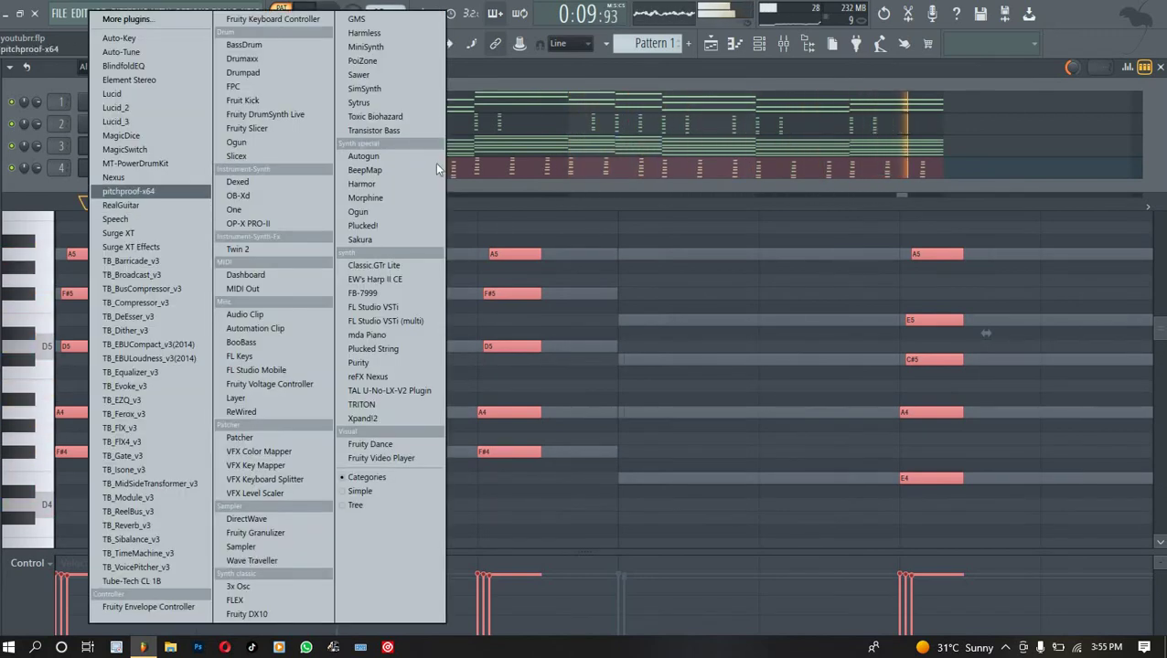
left_click(368, 377)
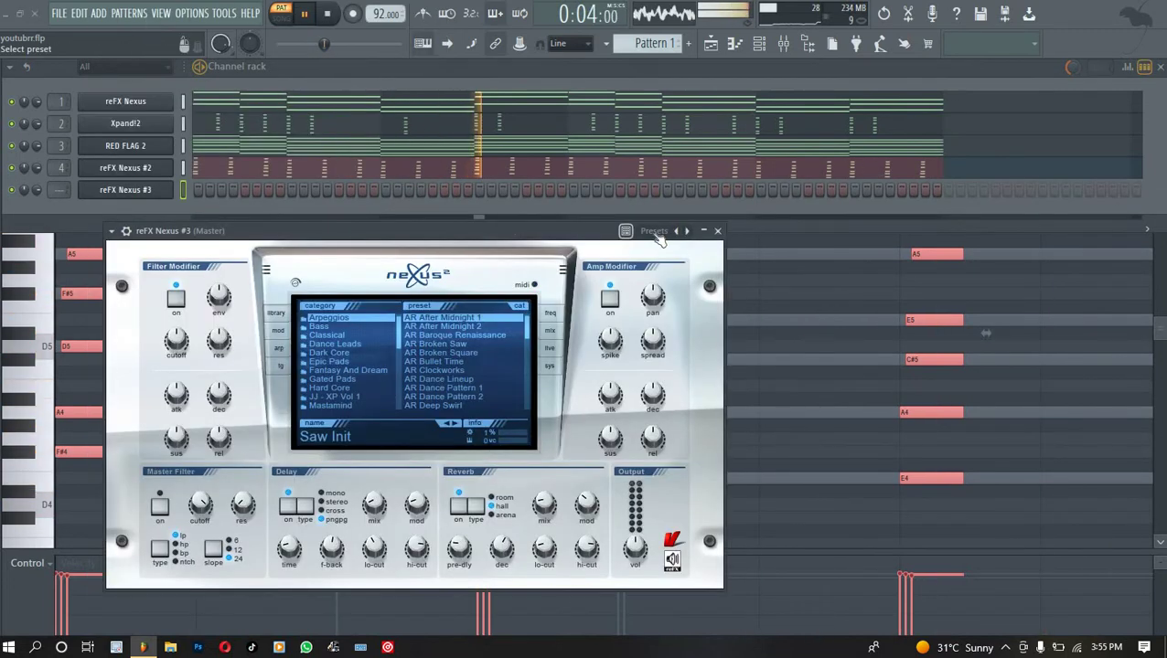
left_click(655, 232)
left_click(684, 293)
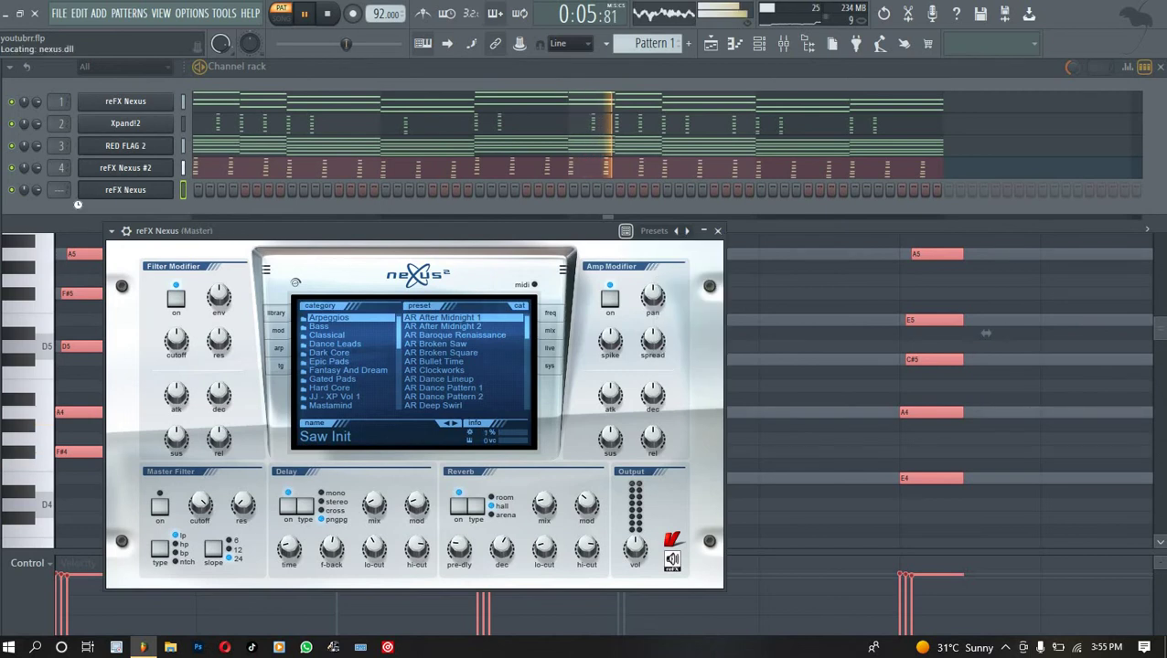
Copy the notes of the first reFX Nexus channel into the RED ARP channel.
right_click(170, 187)
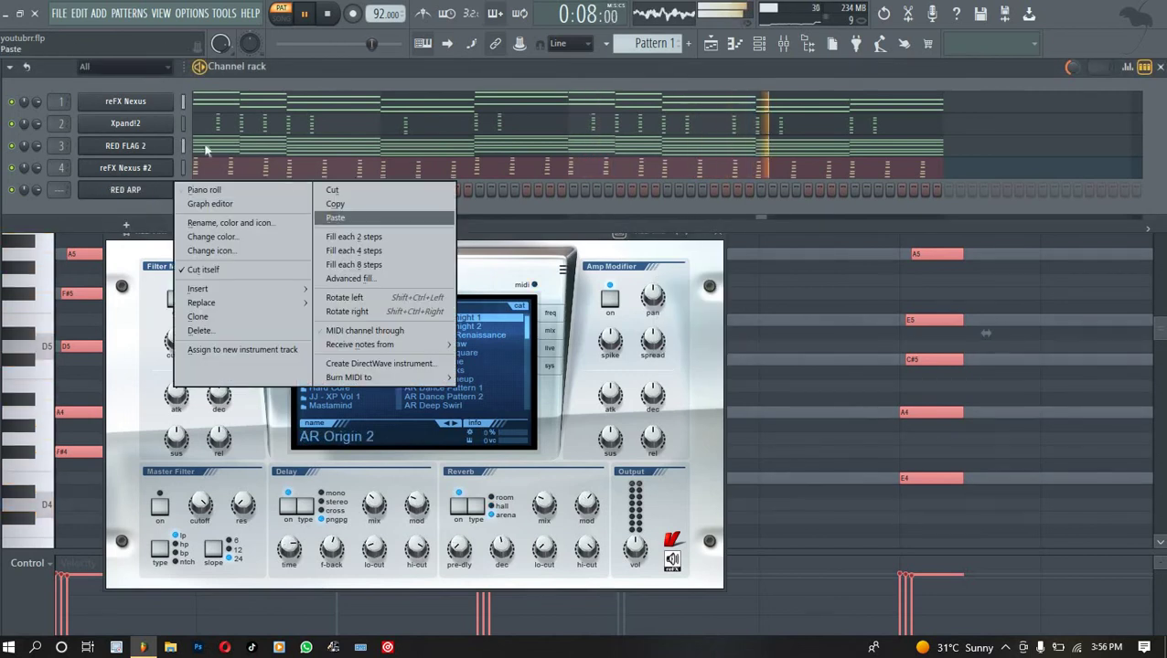
right_click(163, 102)
left_click(336, 116)
right_click(161, 192)
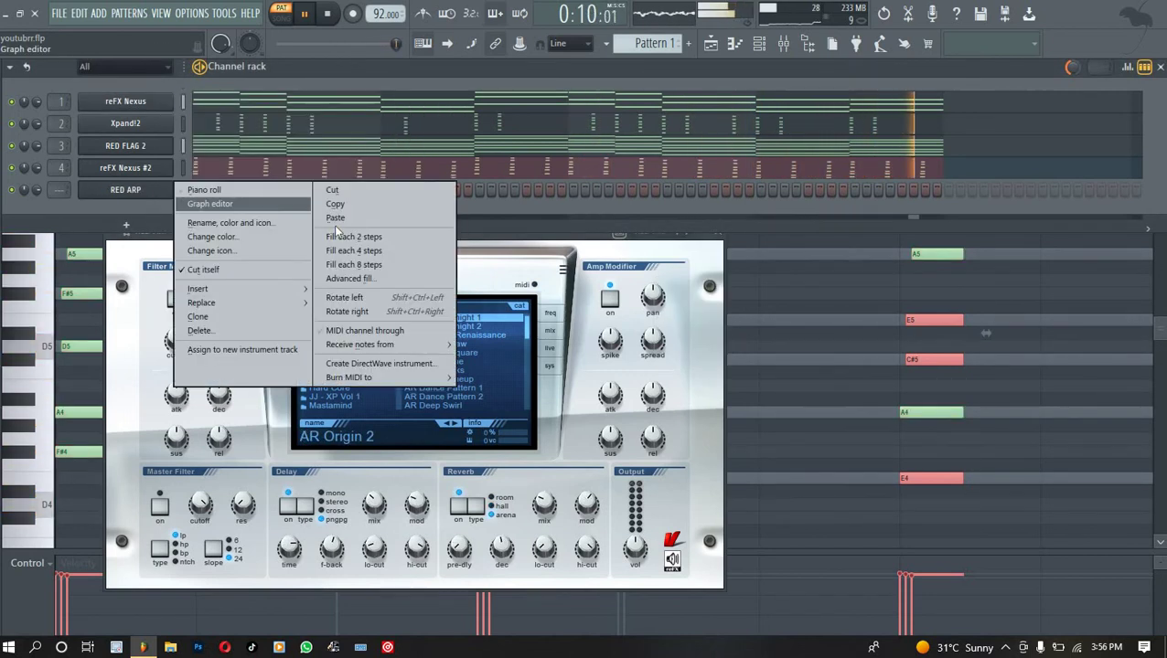
left_click(335, 219)
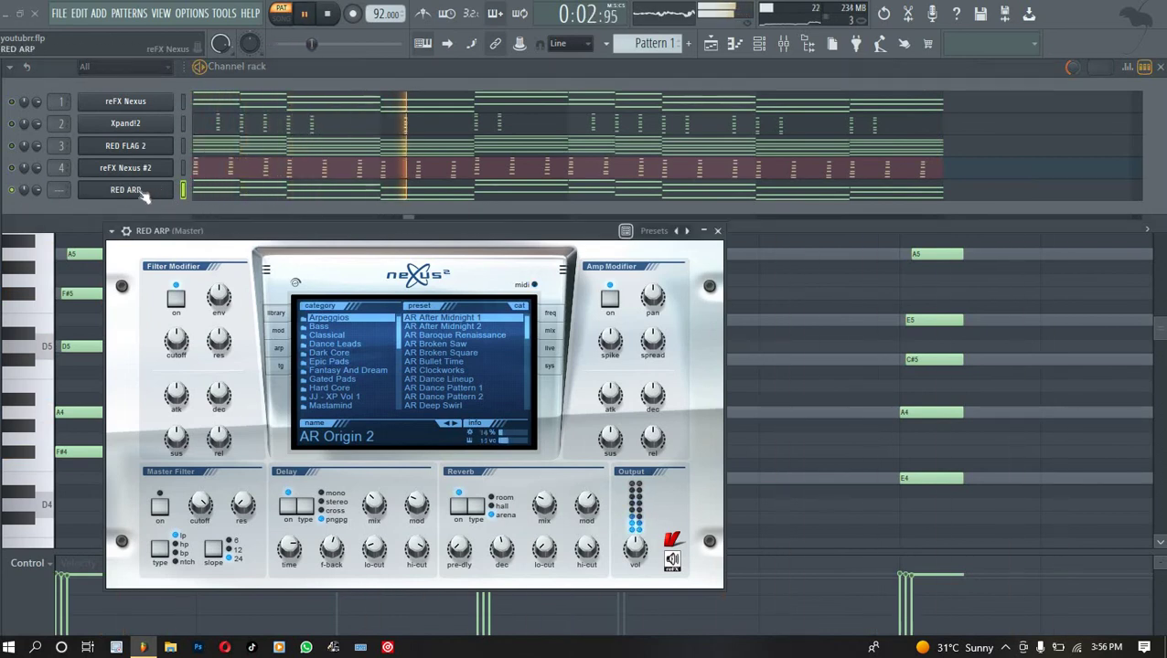
Turn off the delay on RED ARP and look over its notes in the piano roll.
left_click(141, 193)
left_click(153, 195)
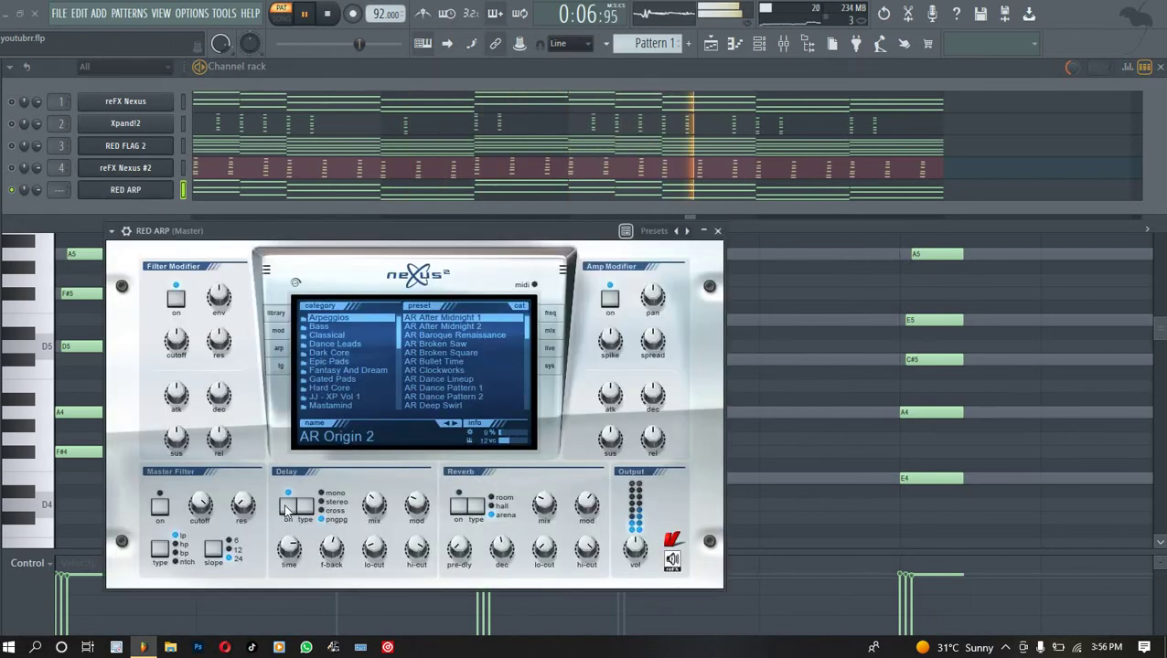
left_click(319, 191)
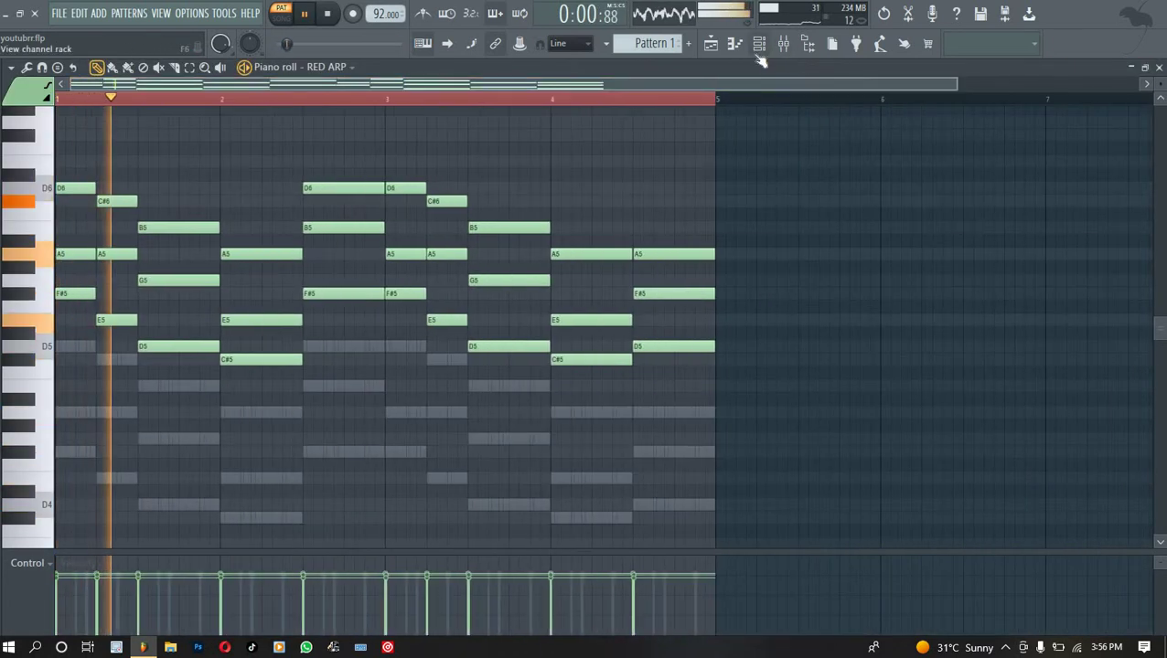
left_click(785, 46)
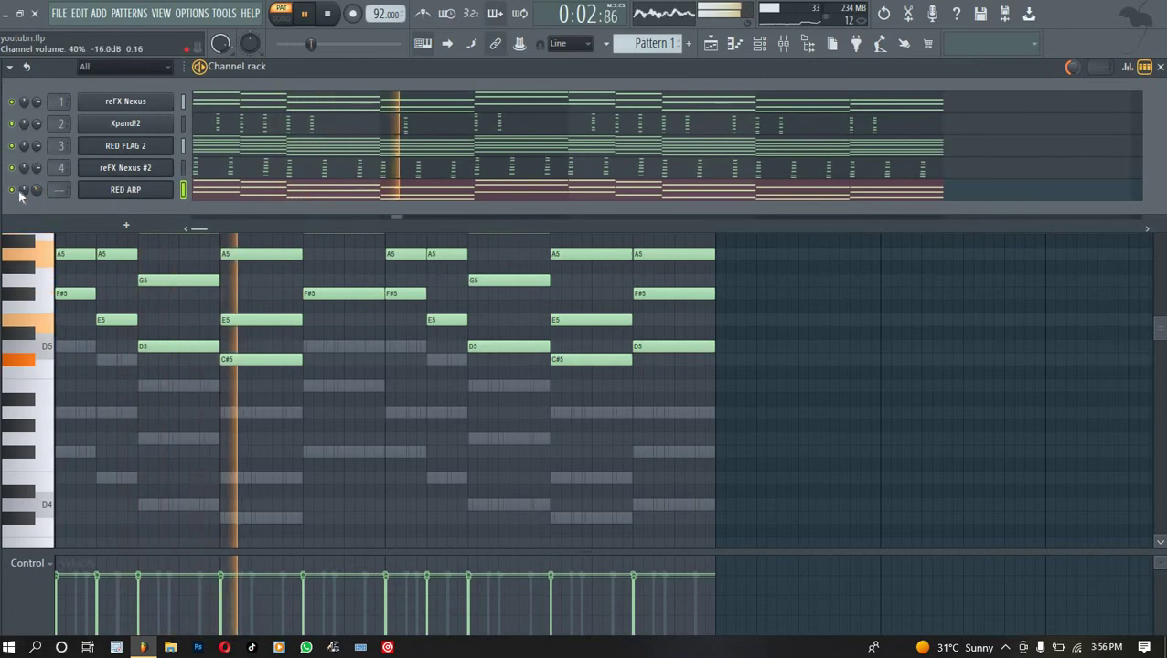
Audition other Nexus presets in the RED ARP channel and load TG Gated Split from the Gated Pads category.
key("space")
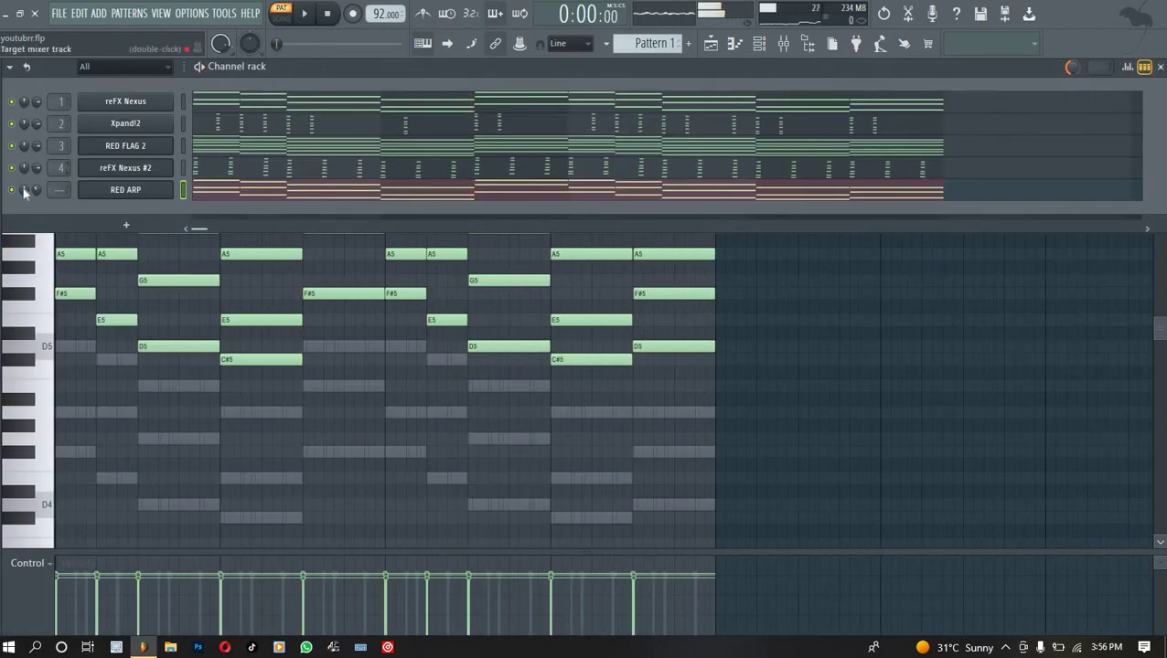
left_click(158, 192)
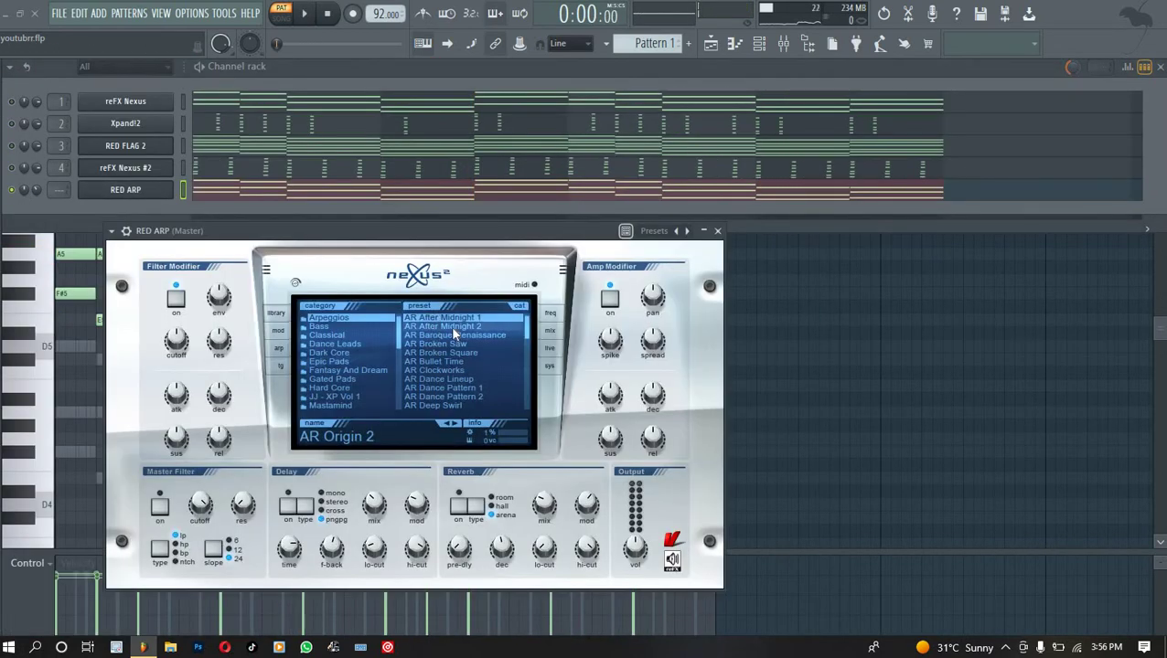
left_click_drag(446, 230, 644, 141)
key("space")
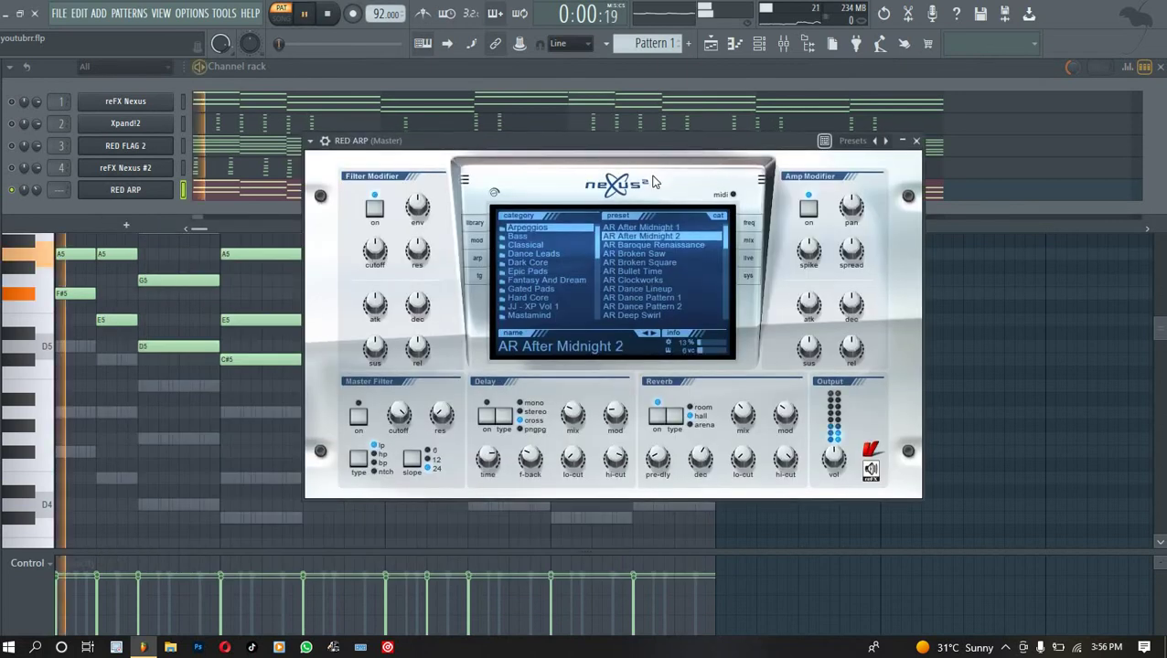
left_click(693, 245)
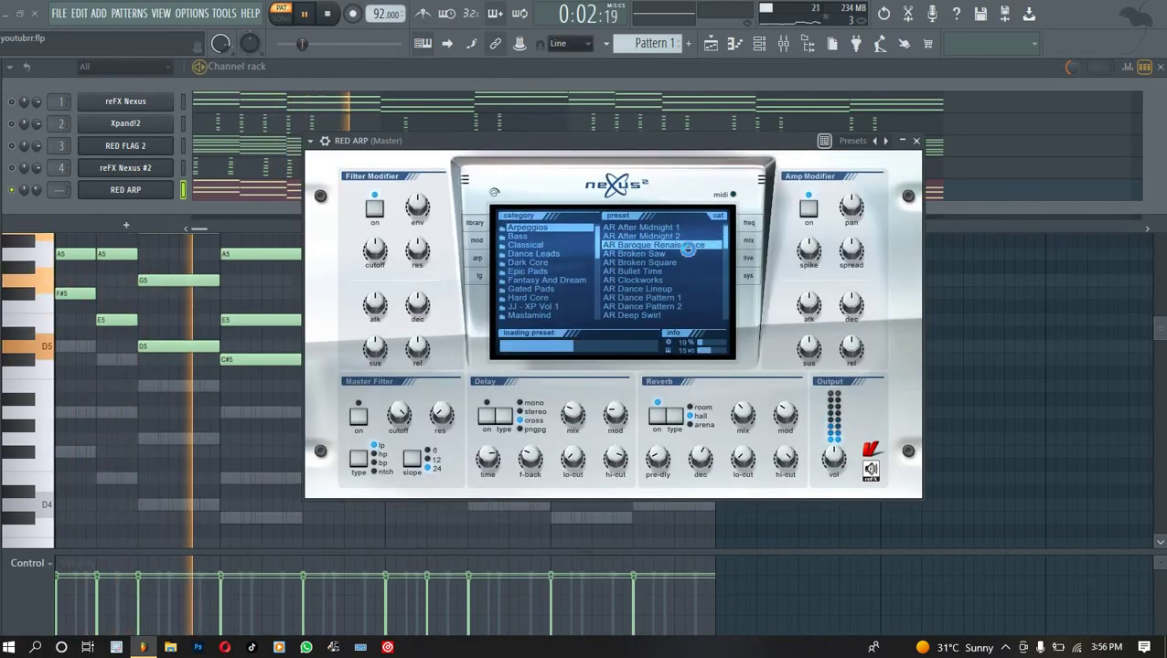
left_click(549, 290)
left_click(656, 288)
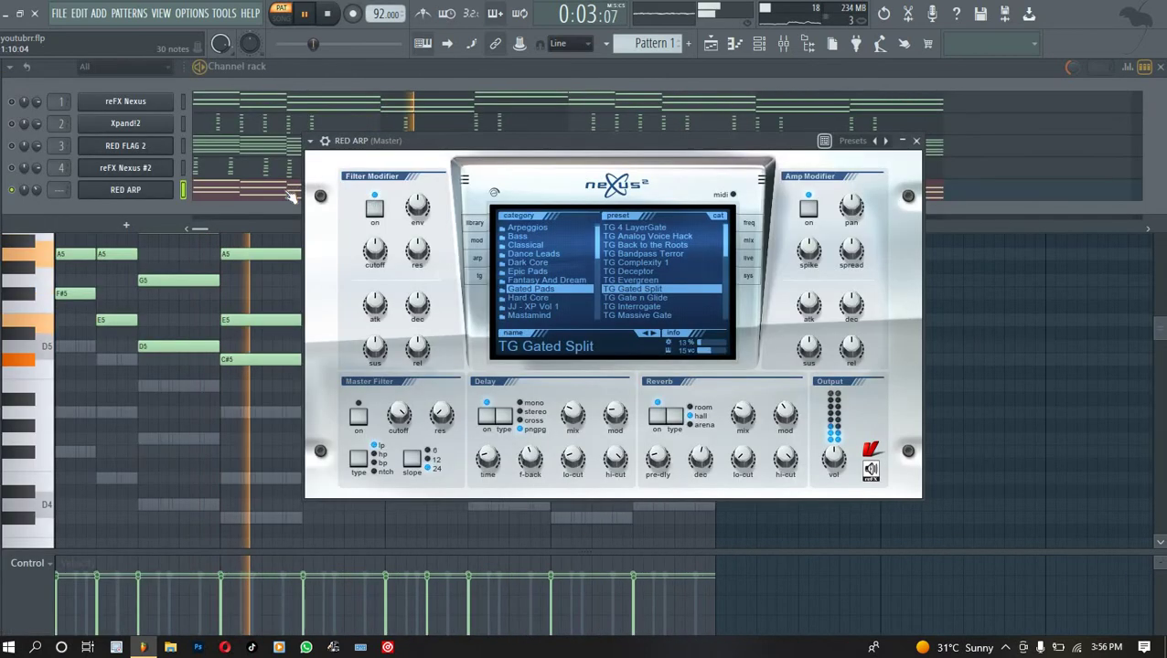
Select the half-bar chords in RED ARP's piano roll and shorten them together to four steps each.
left_click(291, 196)
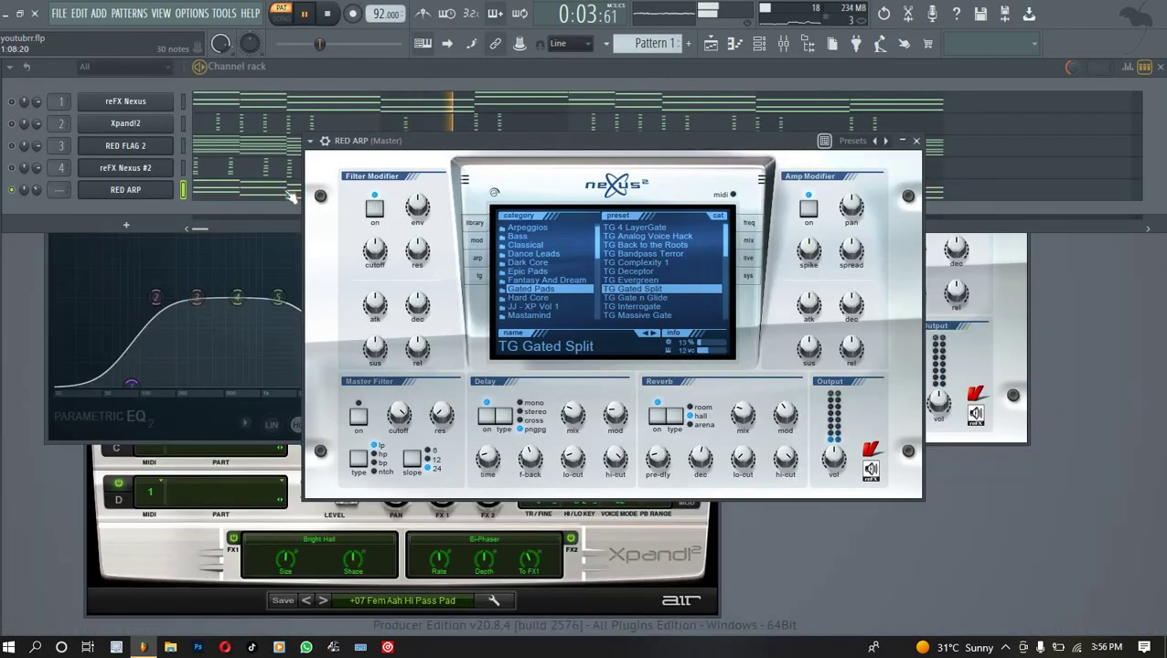
left_click(291, 196)
key("space")
left_click_drag(164, 172, 257, 448)
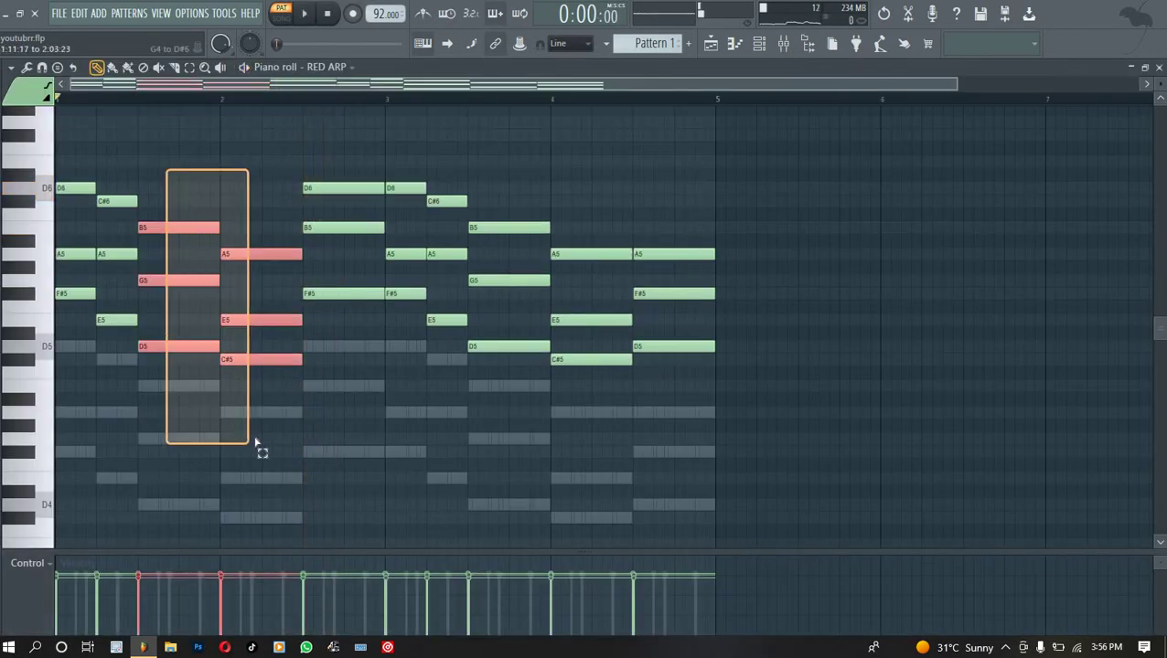
left_click(332, 169)
left_click_drag(327, 144, 140, 423)
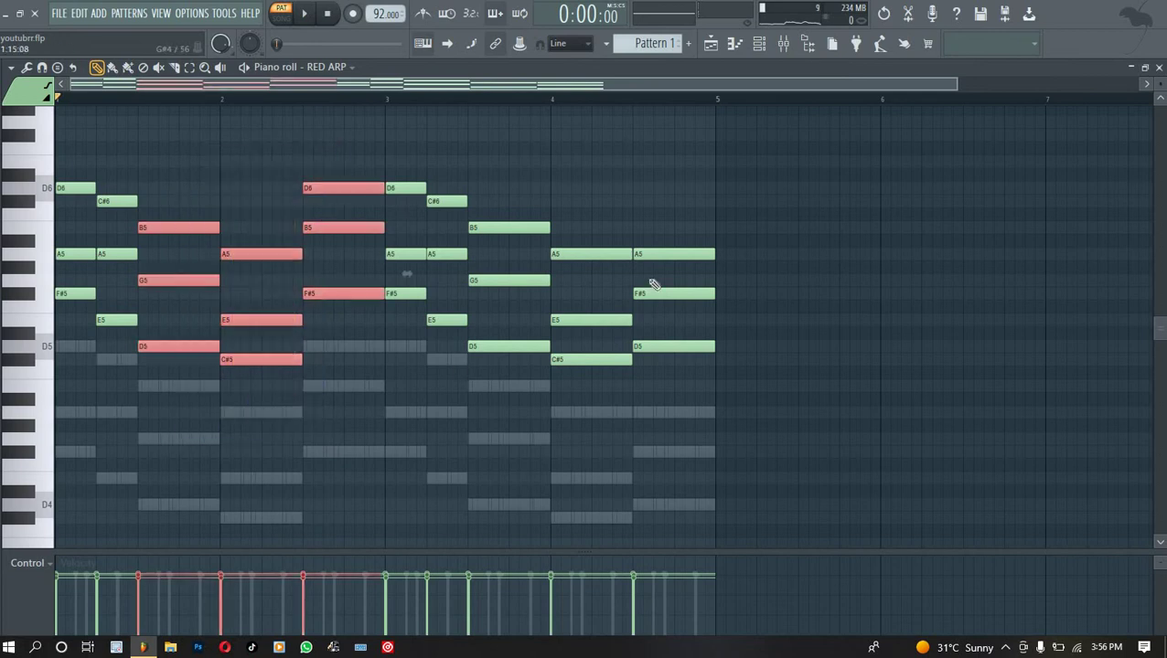
left_click_drag(506, 182, 662, 455)
left_click_drag(713, 256, 667, 270)
Play the pattern and lengthen the selected RED ARP chords to about five steps each.
key("space")
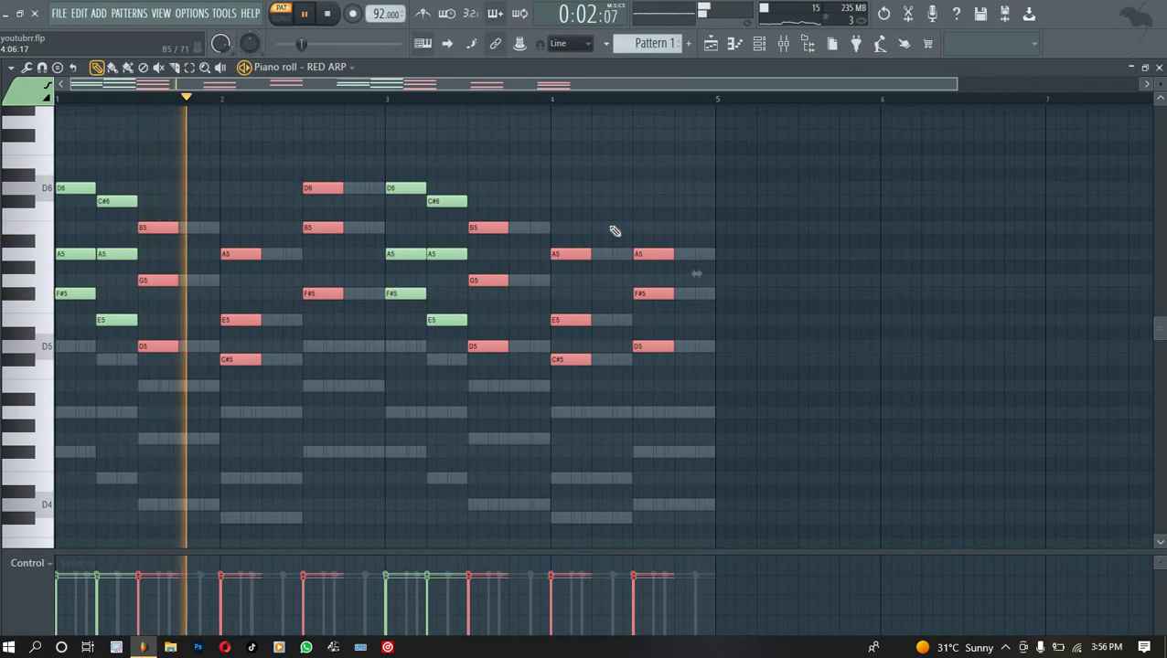
left_click_drag(674, 253, 685, 252)
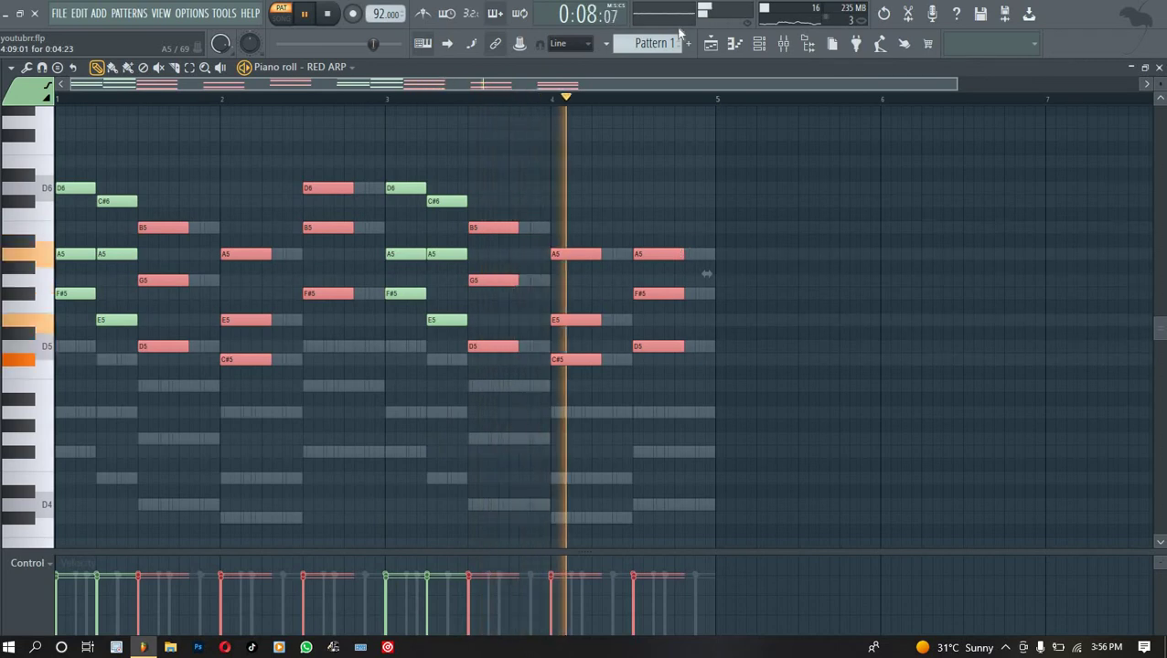
scroll(688, 106, "up", 6)
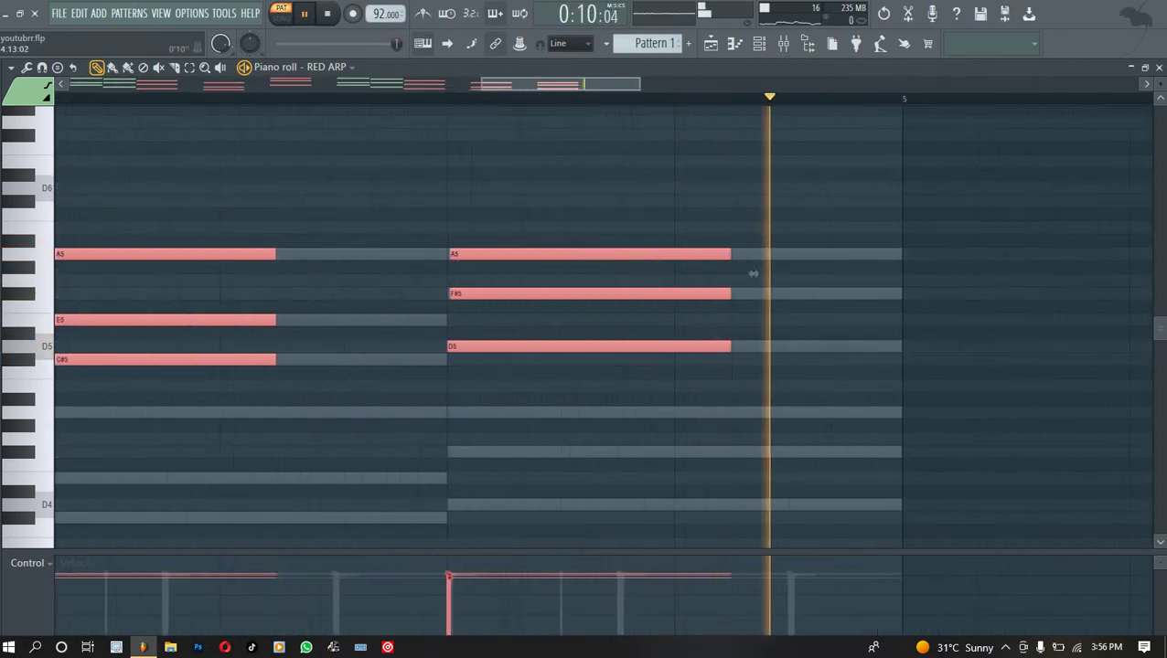
left_click(762, 44)
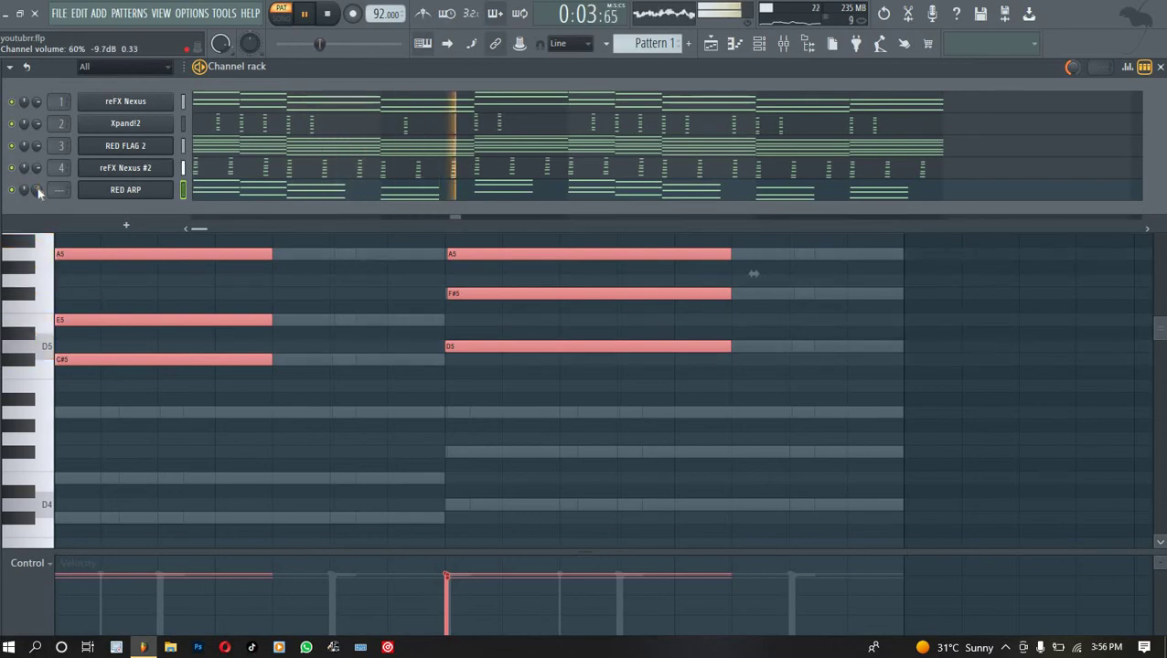
Transpose all the reFX Nexus #2 notes up one octave and listen to them with the other channels.
left_click(263, 167)
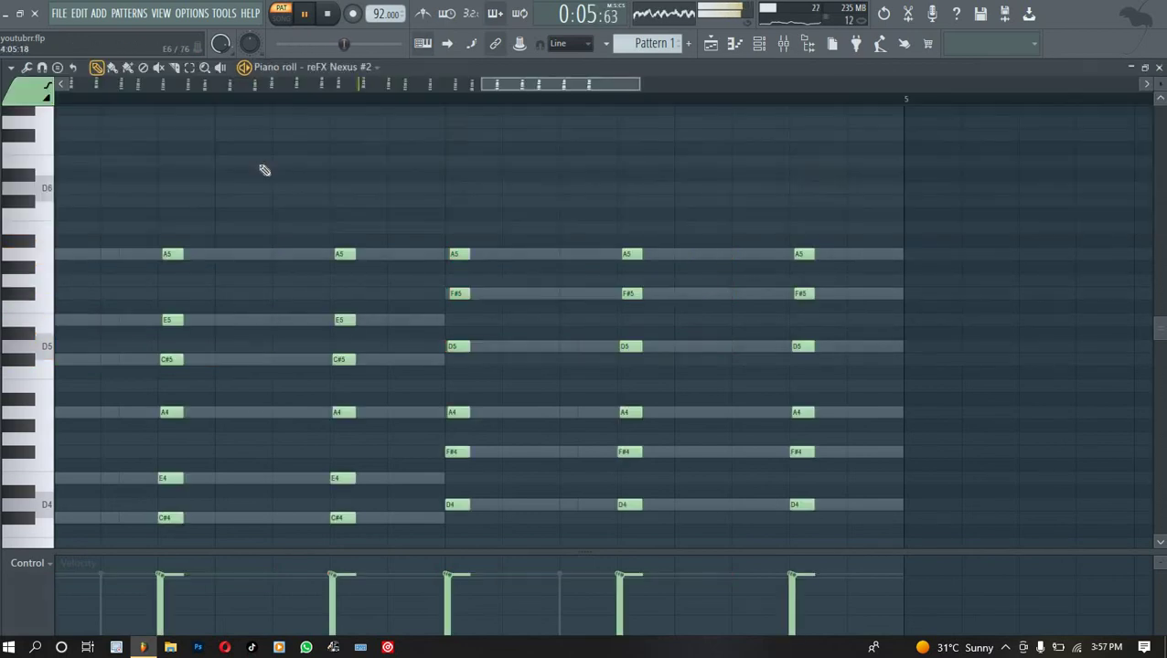
key("ctrl+Up")
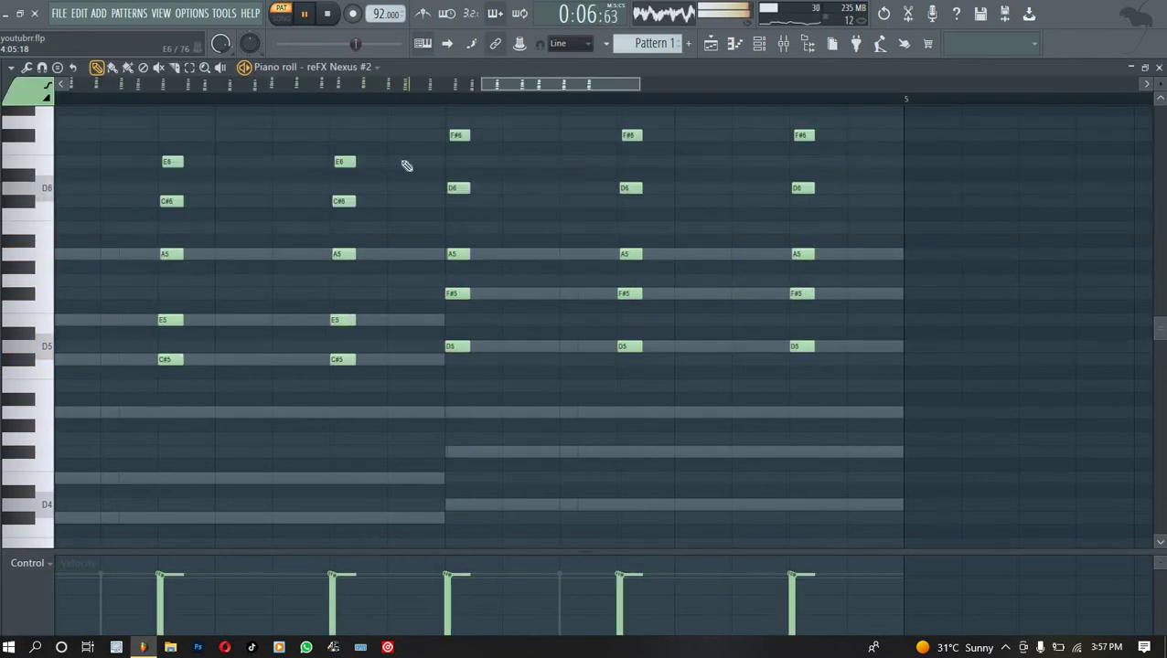
left_click(776, 46)
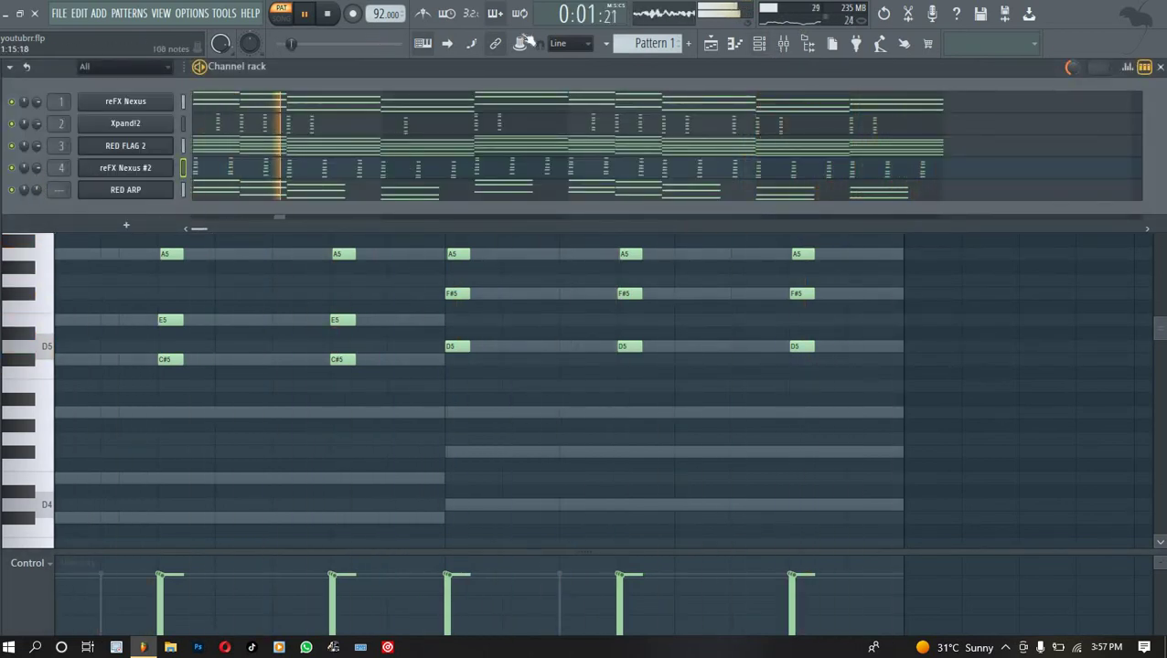
left_click(773, 46)
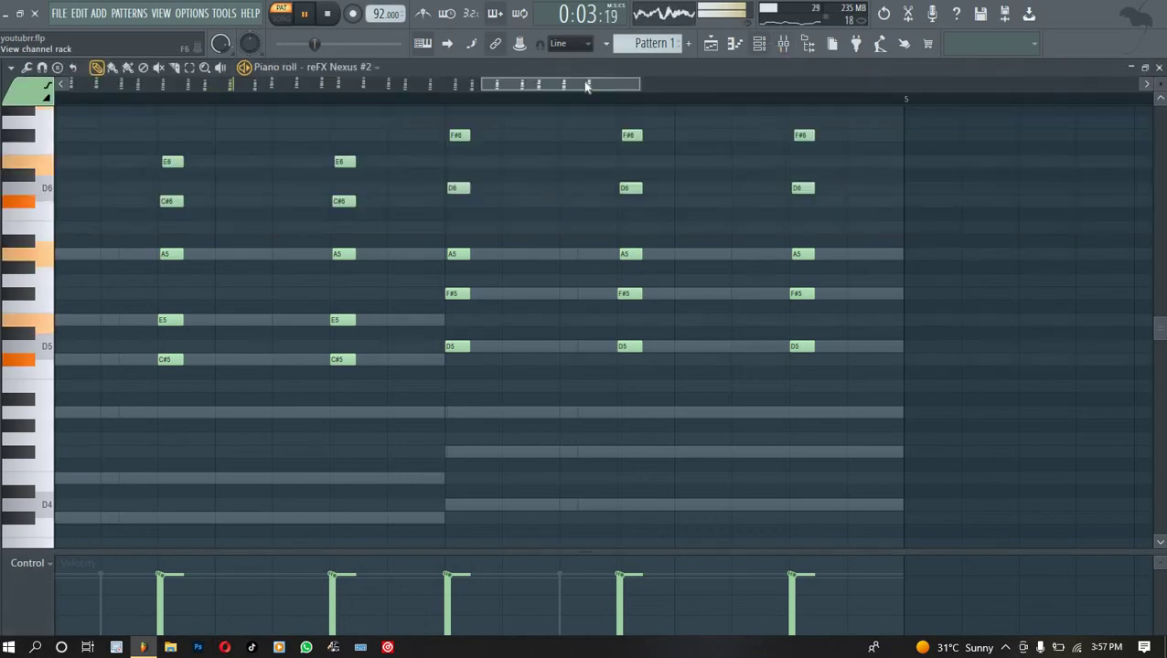
left_click(773, 46)
Add a SimSynth channel to the channel rack and replace it with Sytrus.
mouse_move(99, 275)
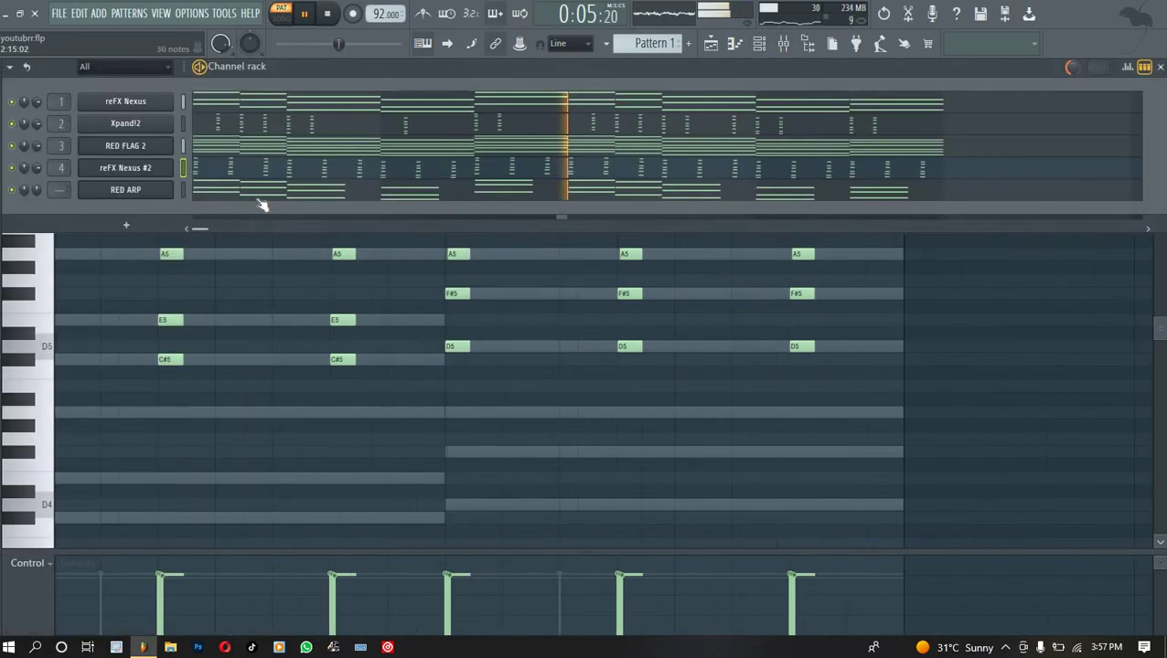
left_click(128, 226)
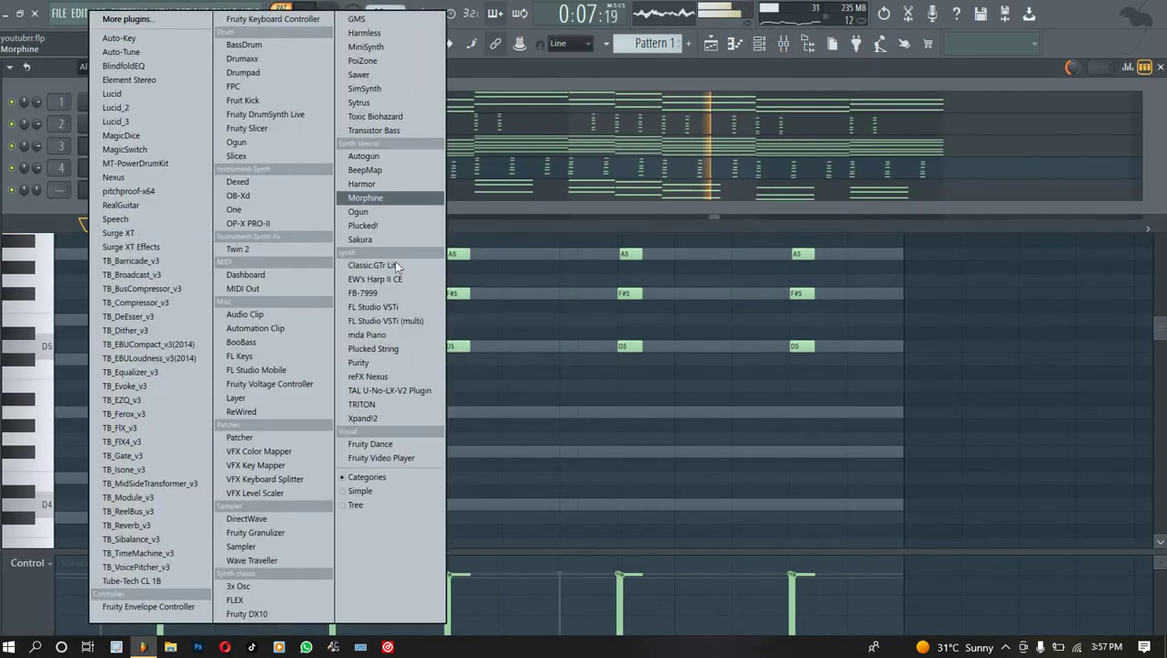
left_click(378, 90)
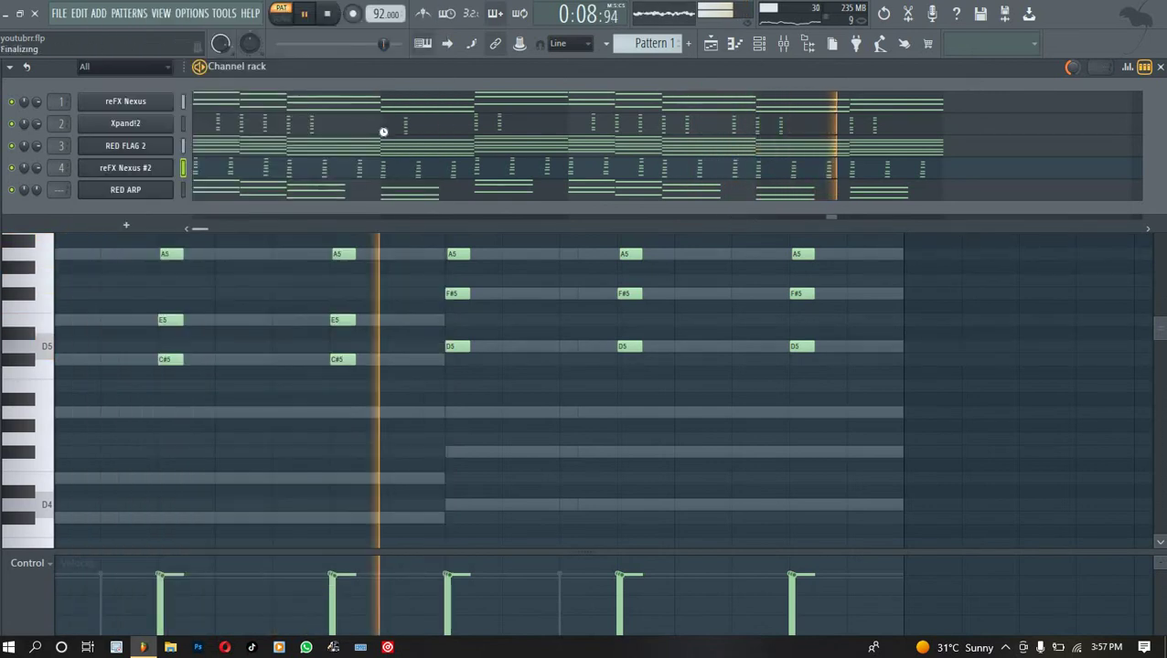
right_click(173, 209)
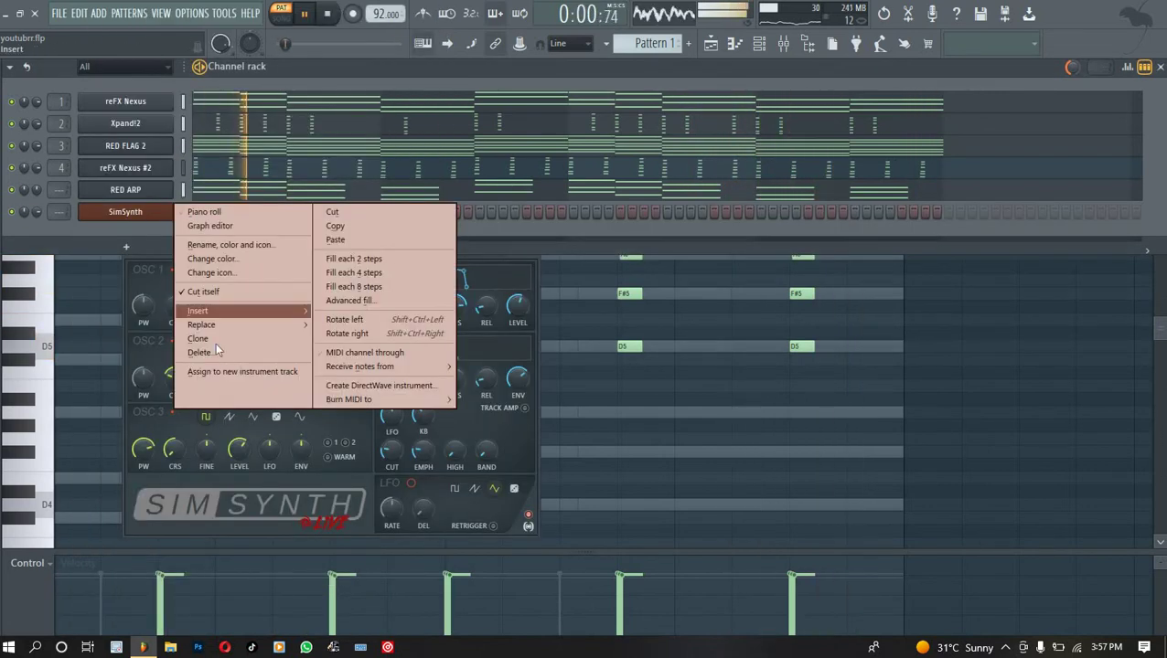
mouse_move(212, 327)
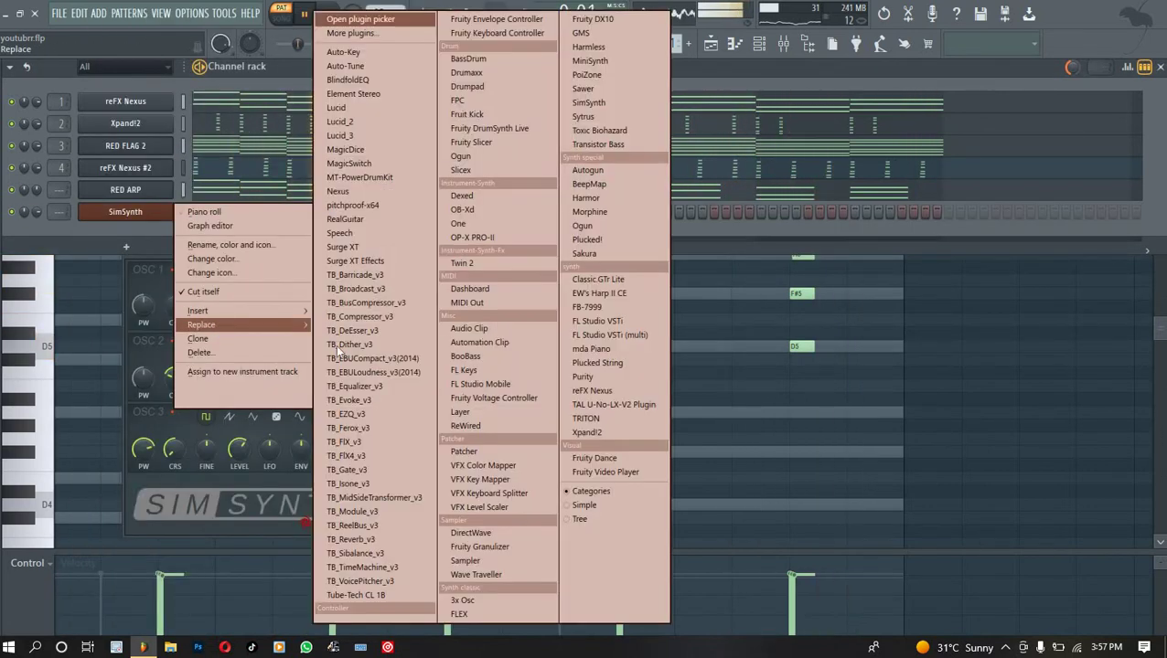
left_click(585, 117)
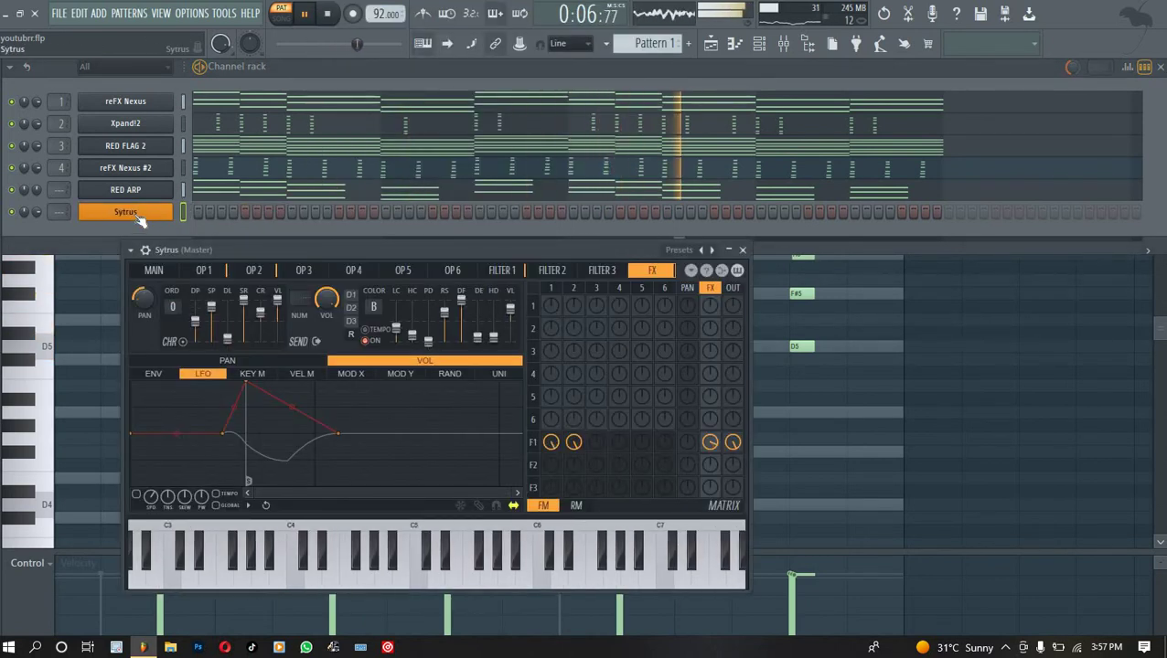
Load the TRUMPET preset in Sytrus and open the channel's piano roll from the pattern start.
left_click(694, 254)
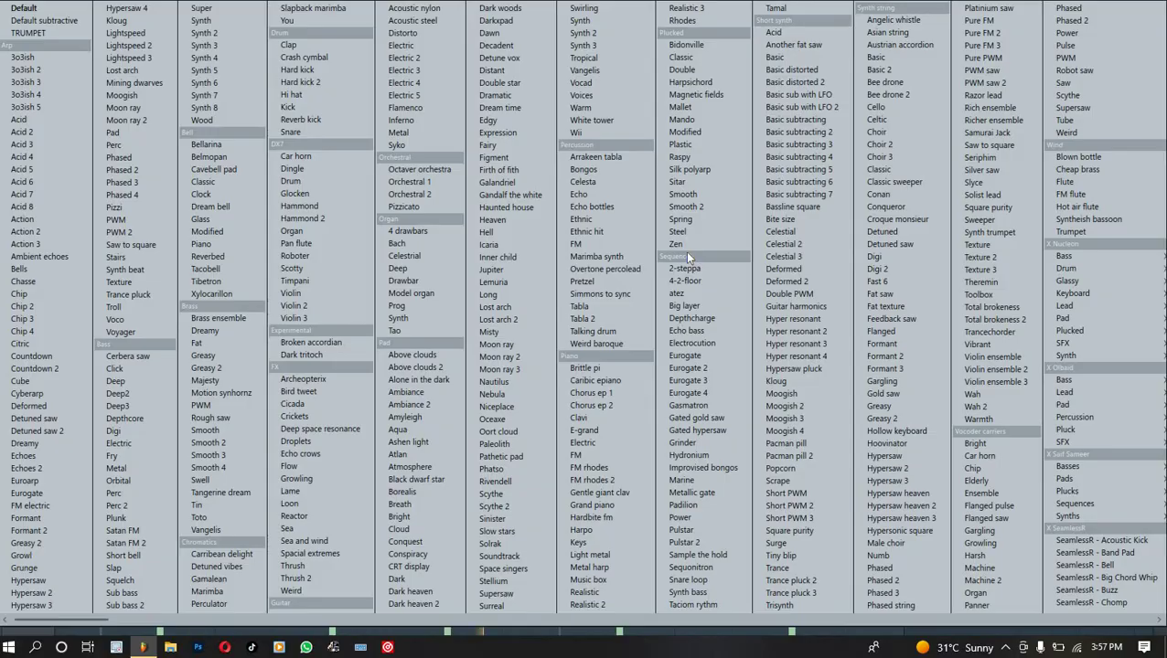
left_click(28, 34)
right_click(170, 207)
left_click(225, 215)
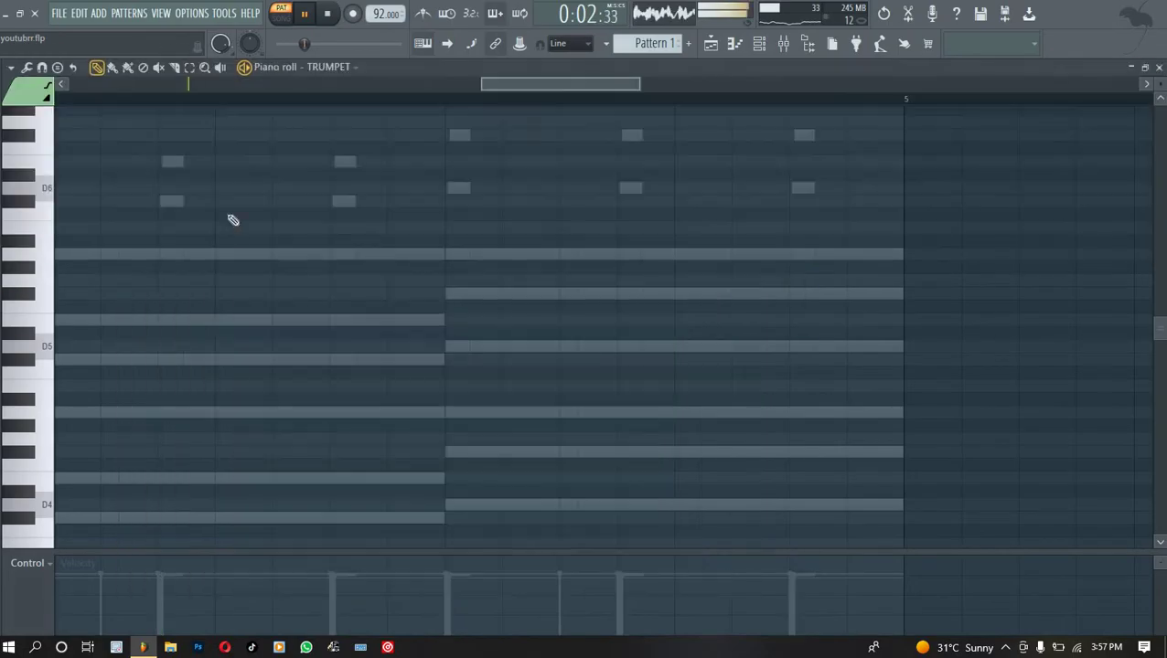
left_click_drag(482, 84, 57, 84)
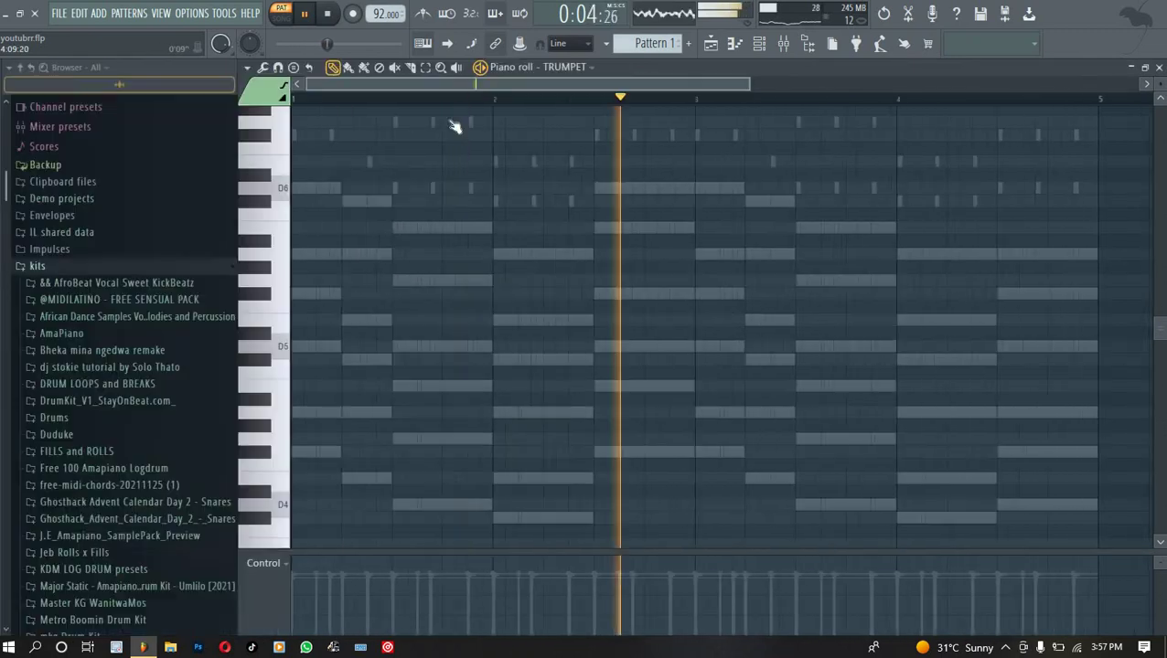
Start the TRUMPET melody with a one-step D6 on step 1 and an A5 on step 3.
key("space")
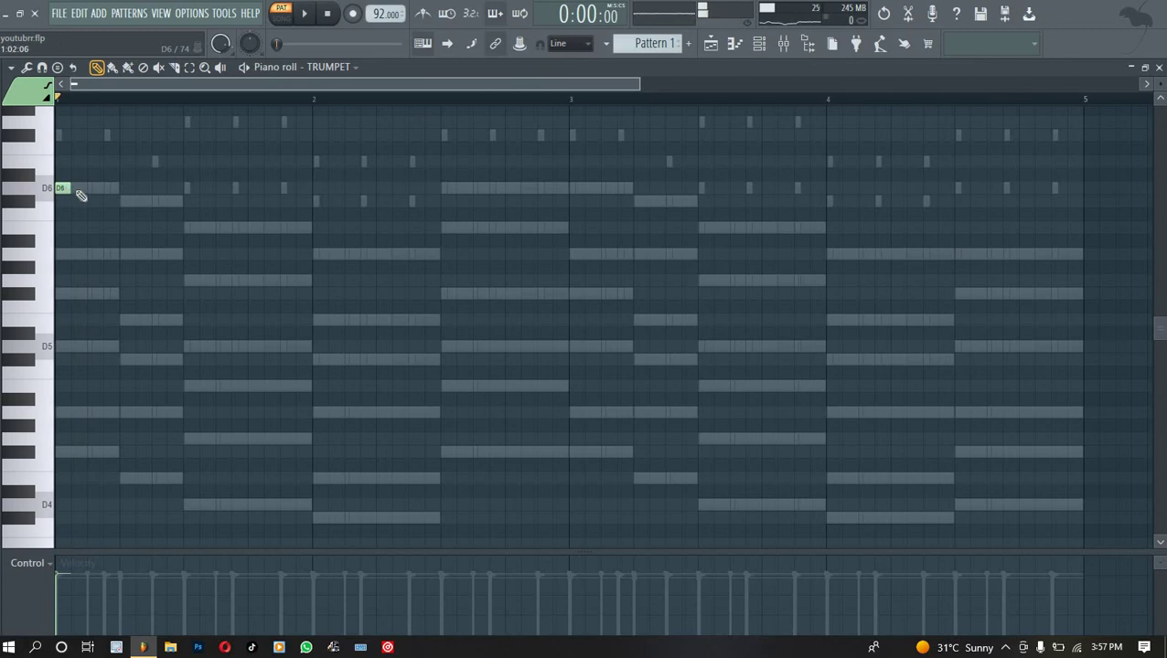
key("space")
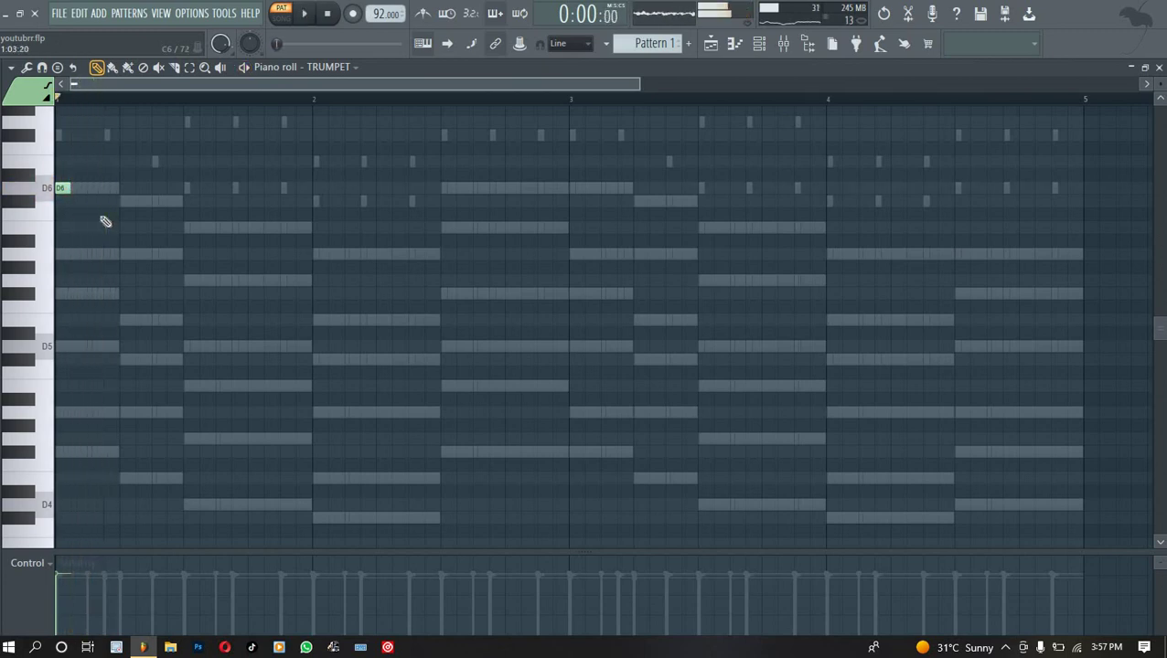
key("space")
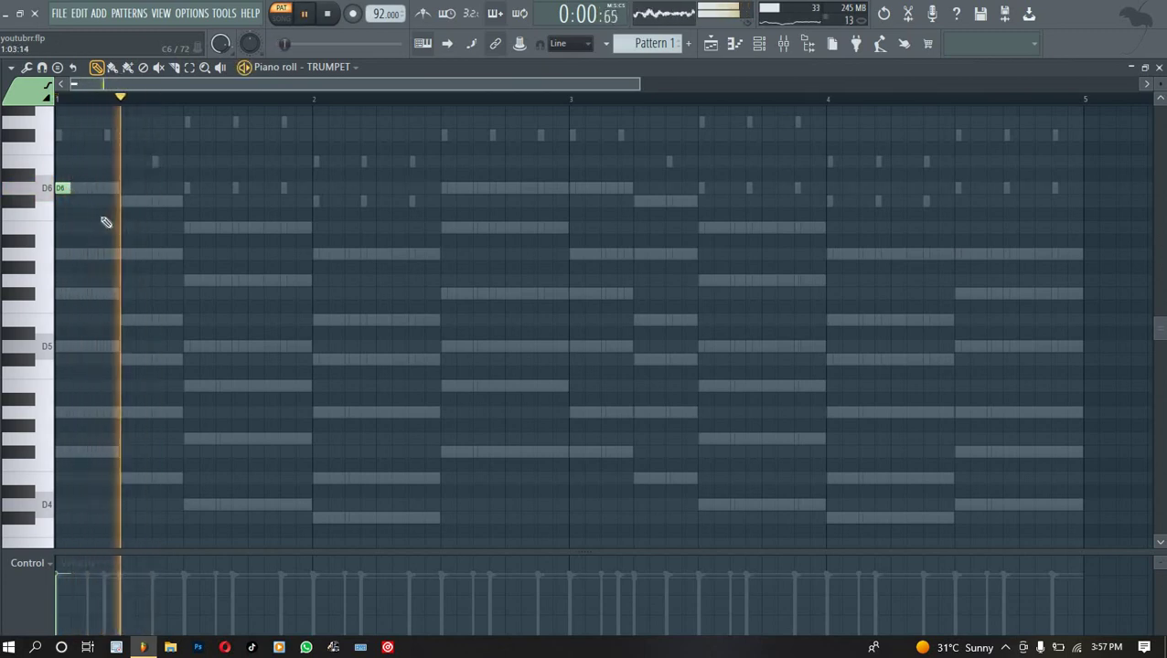
key("space")
left_click(94, 254)
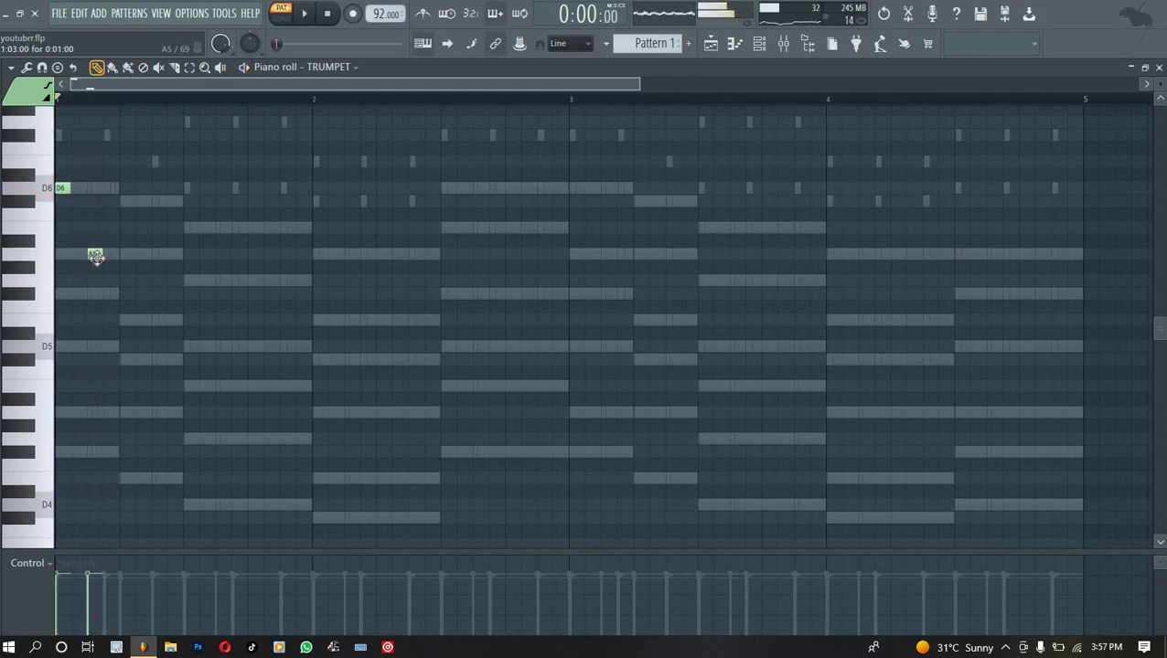
left_click_drag(642, 85, 364, 85)
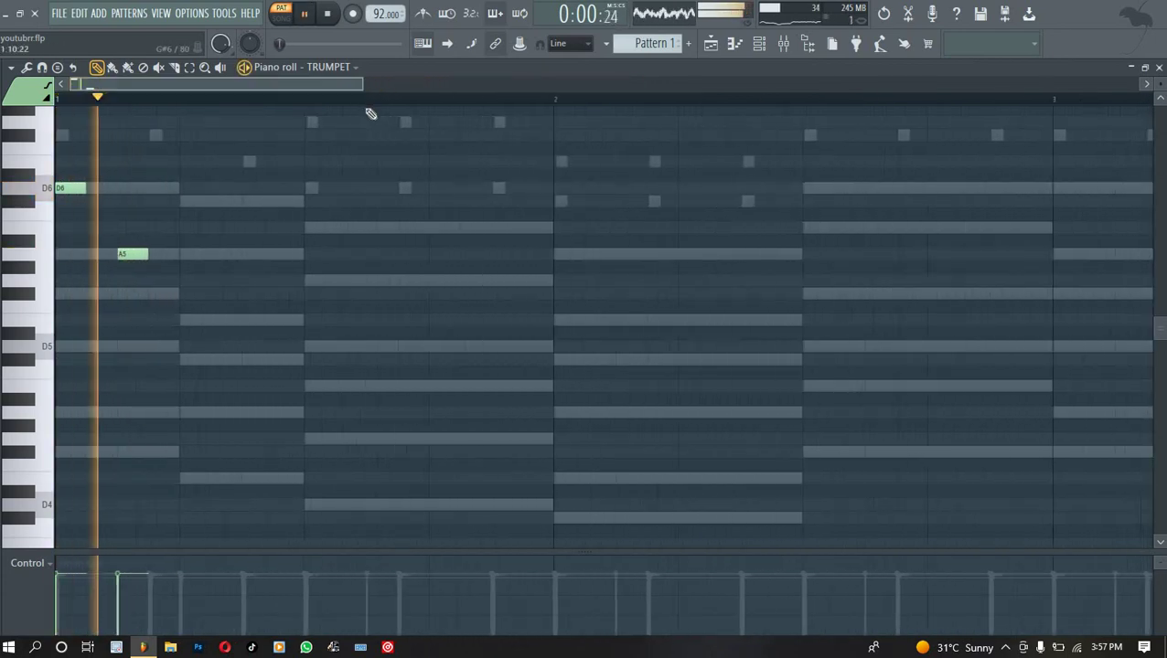
Adjust the A5 timing in the TRUMPET melody to steps 3 and 4, and add an E5 on step 5.
key("space")
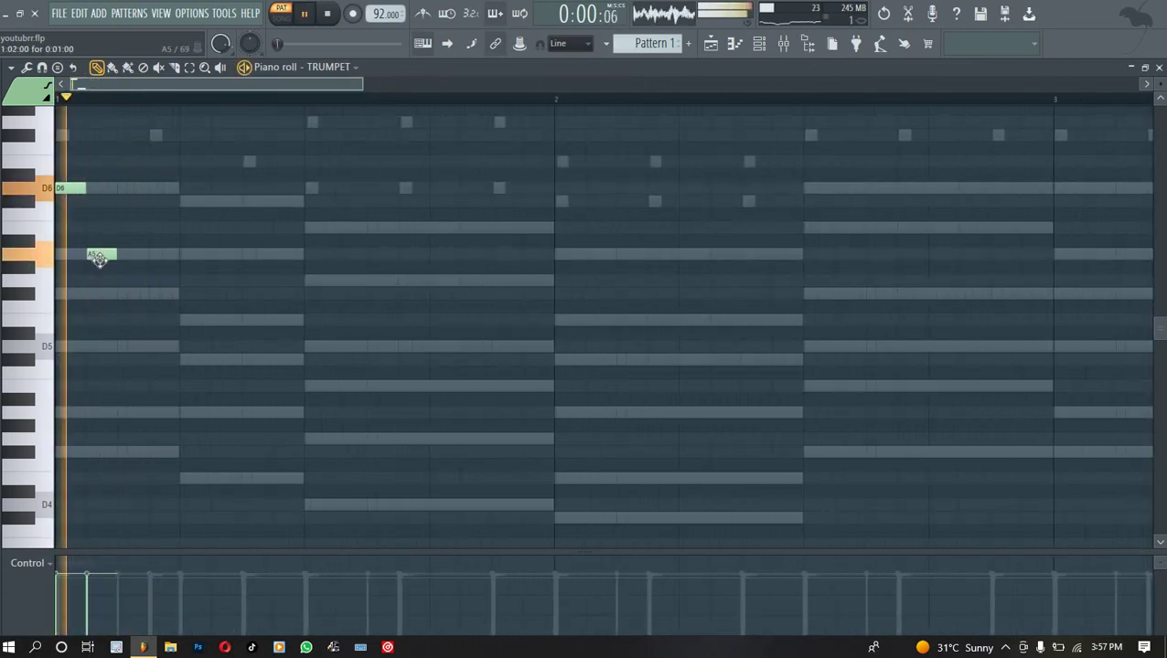
left_click_drag(102, 255, 180, 255)
key("space")
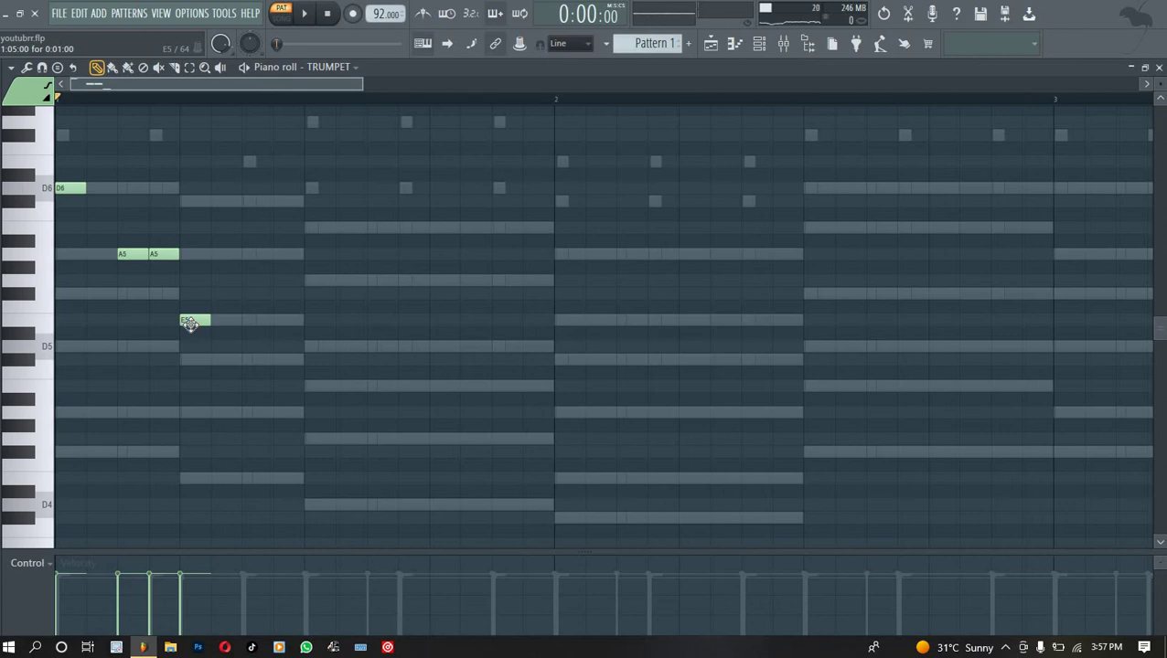
key("space")
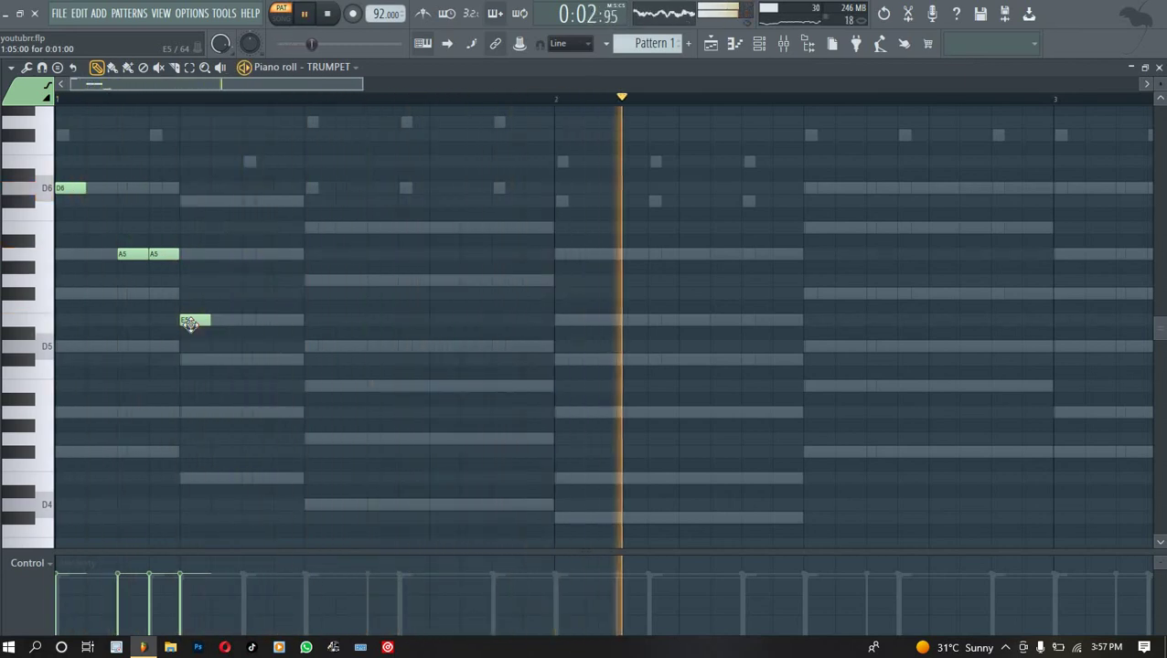
Change the E5 on step 5 to a two-step F#5, and add an A5 on step 7 and an F#5 on step 9.
left_click_drag(194, 320, 193, 282)
key("space")
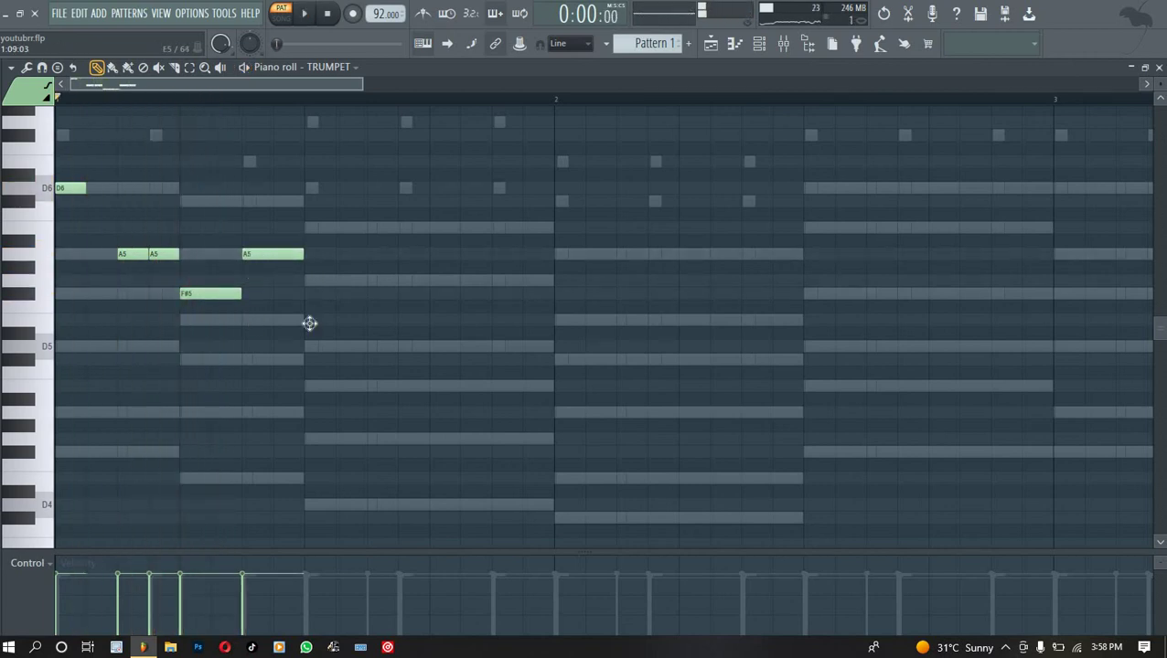
left_click_drag(342, 321, 334, 294)
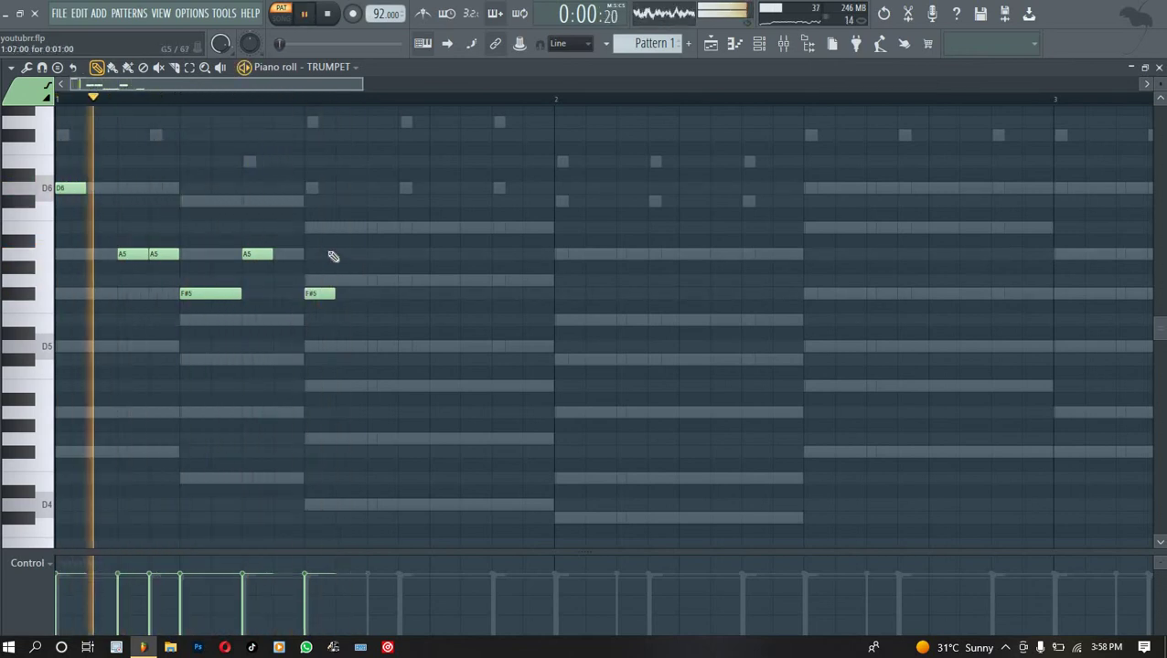
Shorten the F#5 on step 5 of the TRUMPET melody to one step and raise the note on step 9 to G5.
left_click_drag(242, 294, 216, 302)
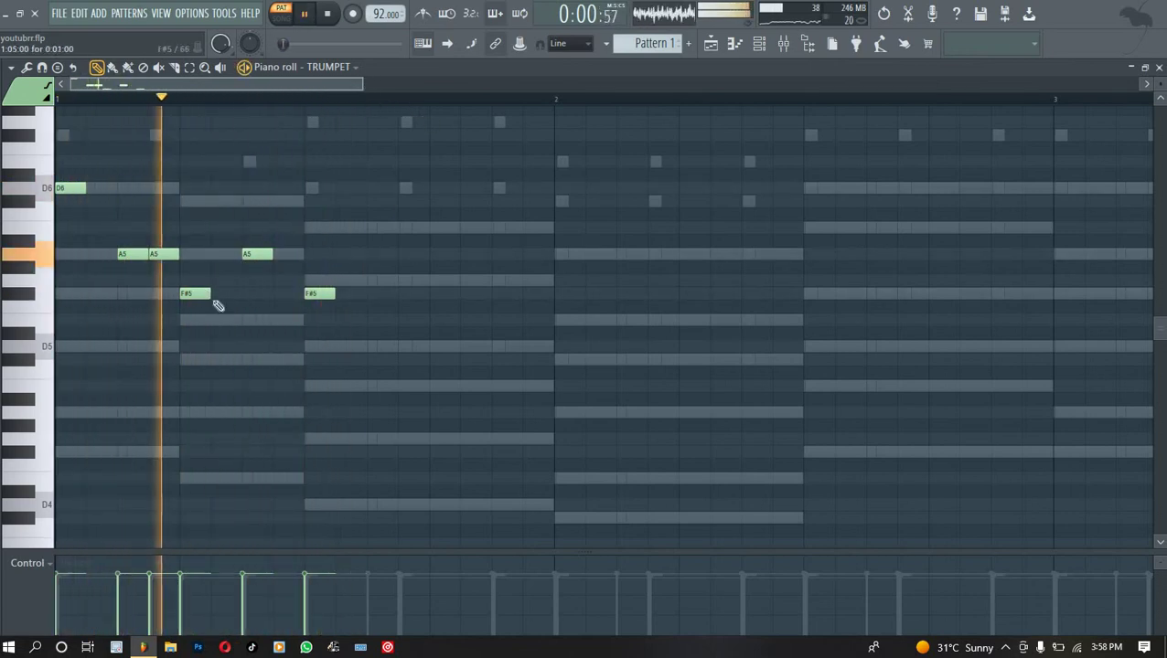
key("space")
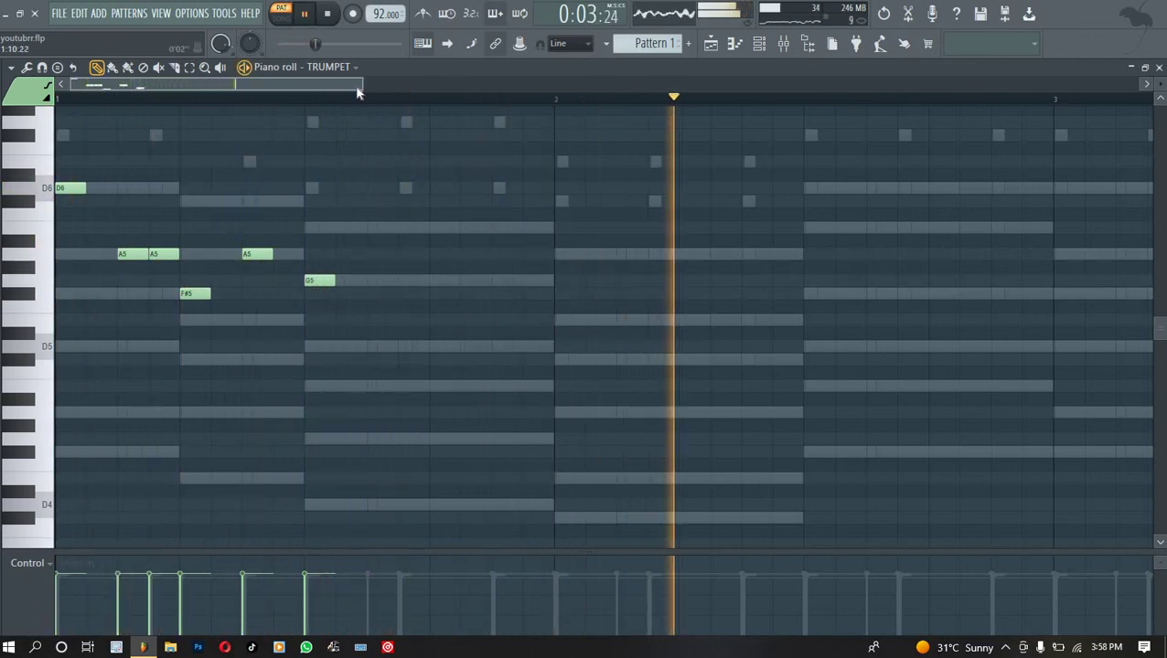
left_click_drag(363, 85, 737, 85)
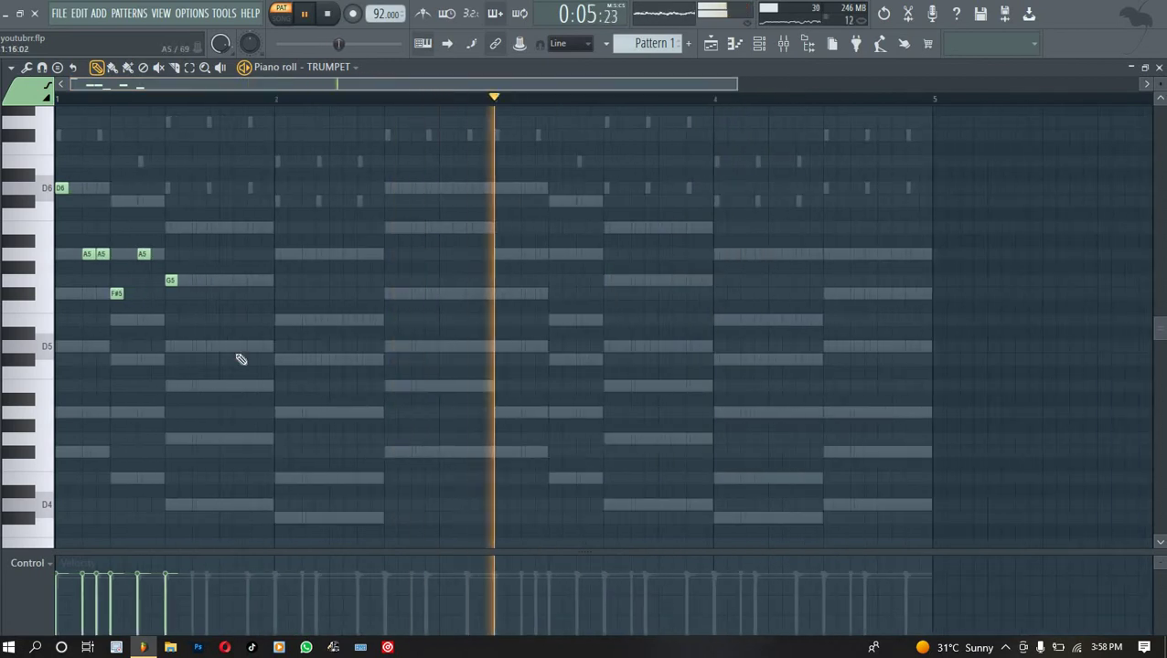
Lower the TRUMPET phrase by one octave and duplicate it at the start of bar 3.
left_click_drag(237, 379, 62, 188)
key("ctrl+c")
key("ctrl+v")
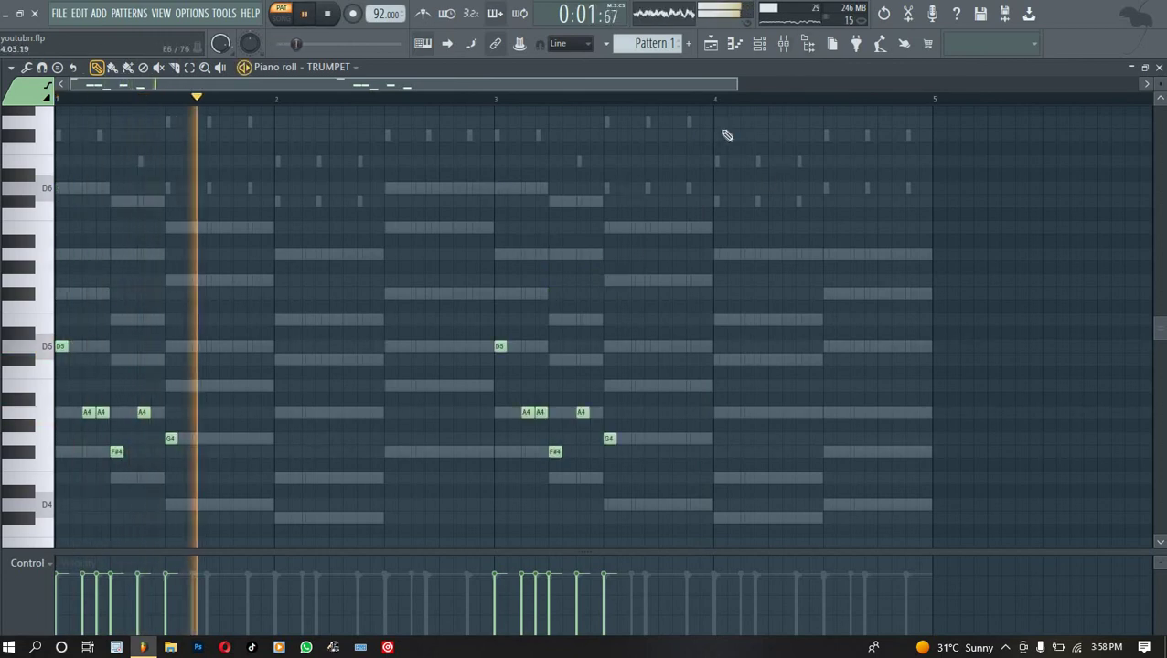
Lower the last note of the bar 3 TRUMPET phrase to D4.
key("ctrl+a")
key("ctrl+d")
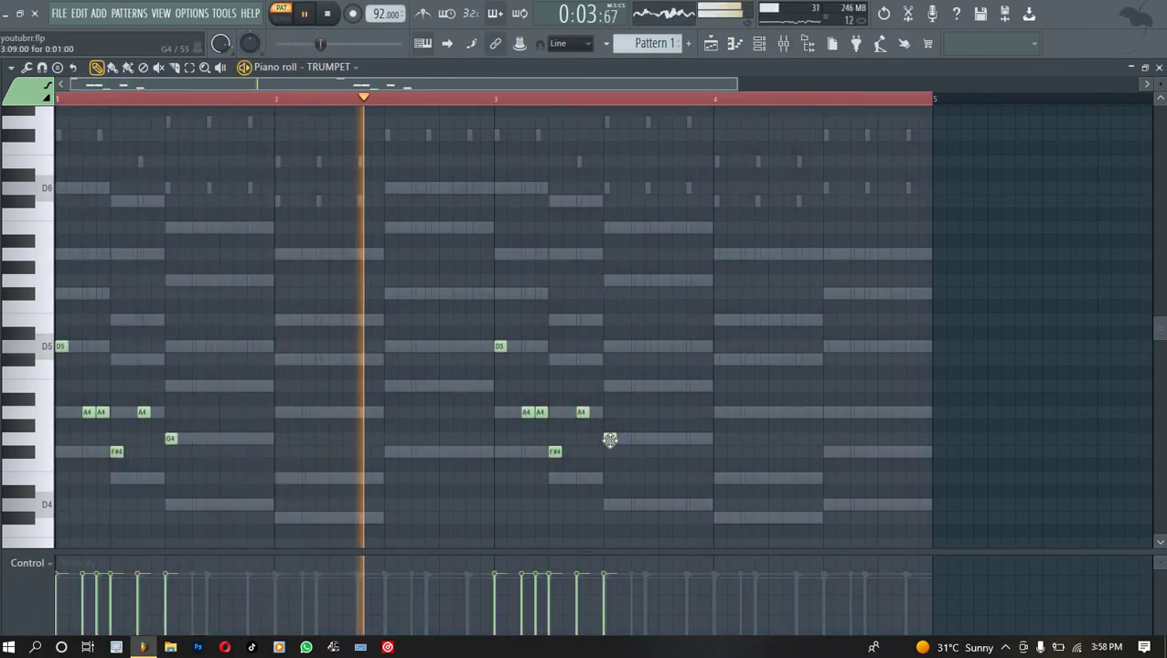
left_click_drag(609, 441, 610, 477)
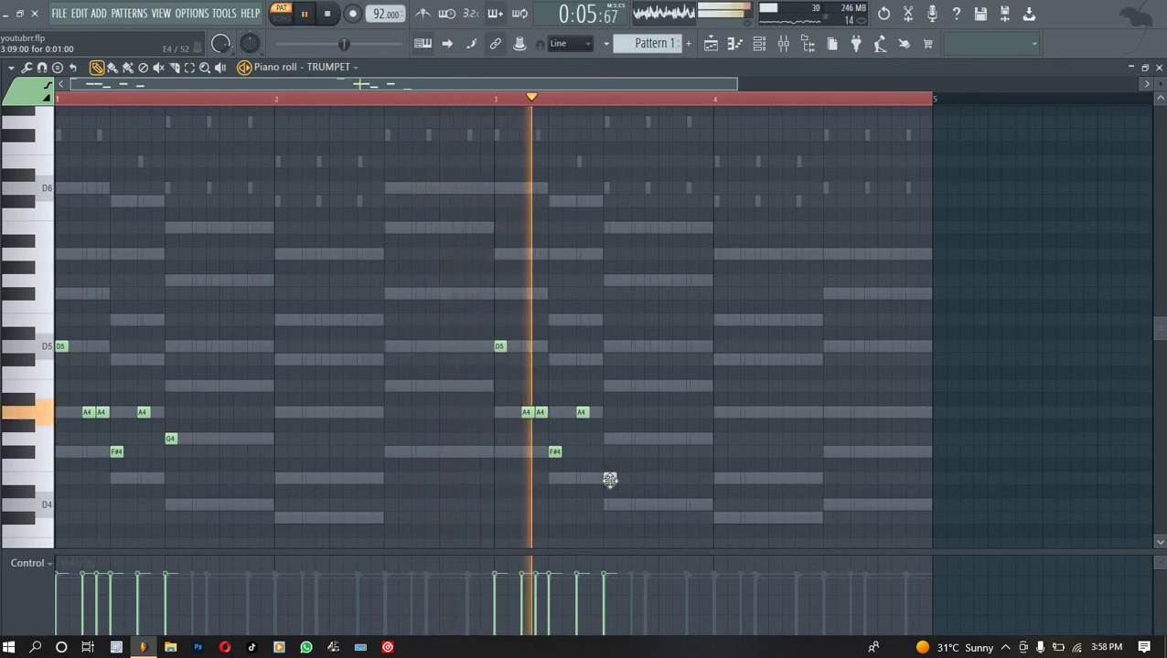
key("space")
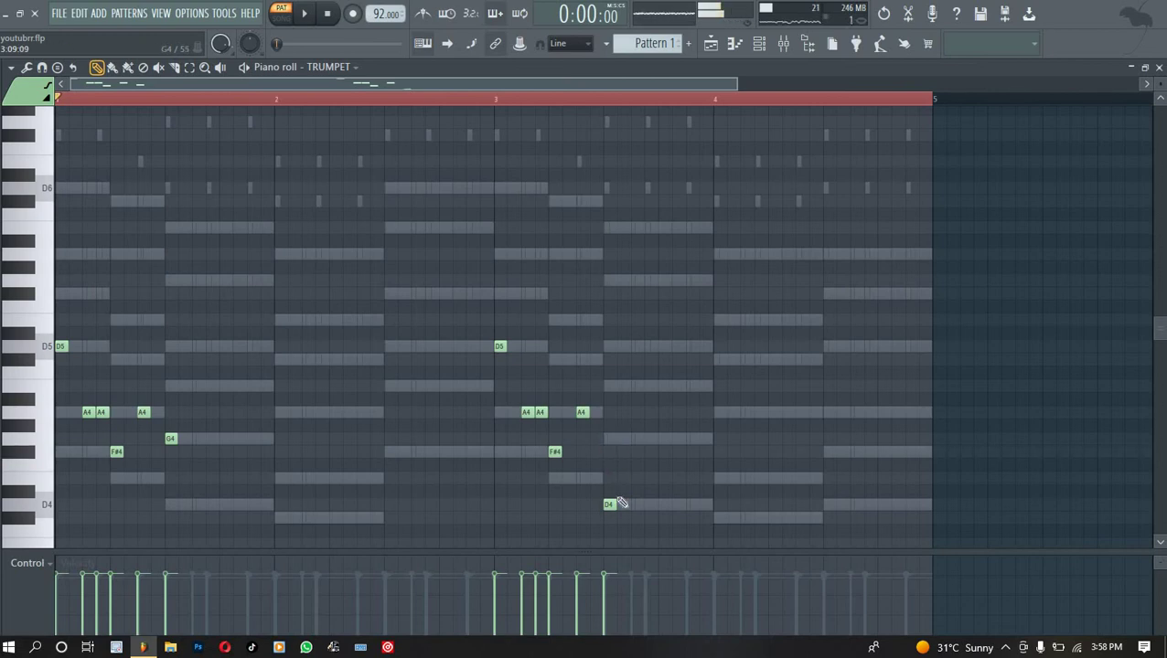
key("space")
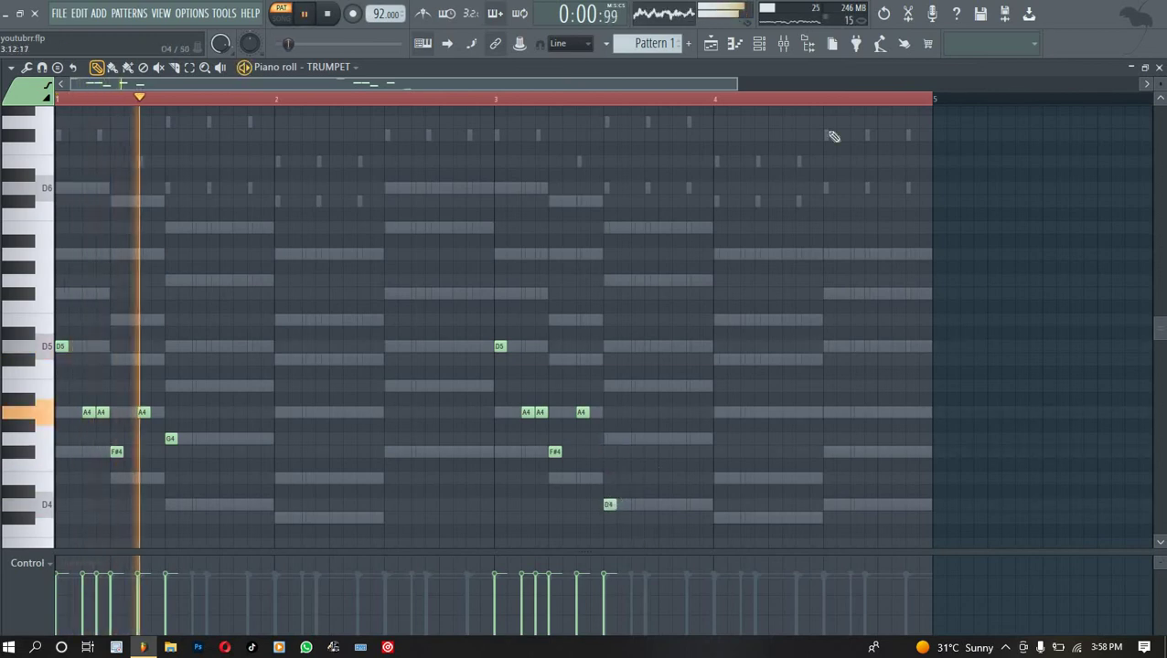
Shorten all TRUMPET notes to about a third of a step each.
left_click_drag(737, 83, 135, 84)
left_click_drag(1034, 414, 930, 424)
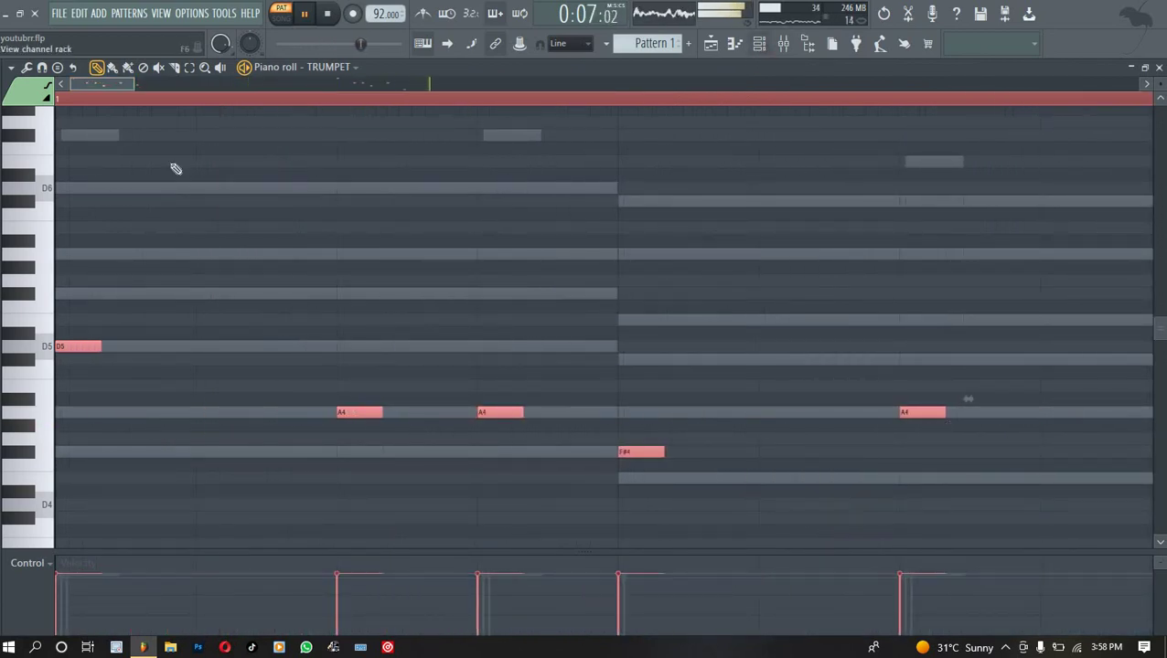
left_click_drag(135, 83, 1013, 83)
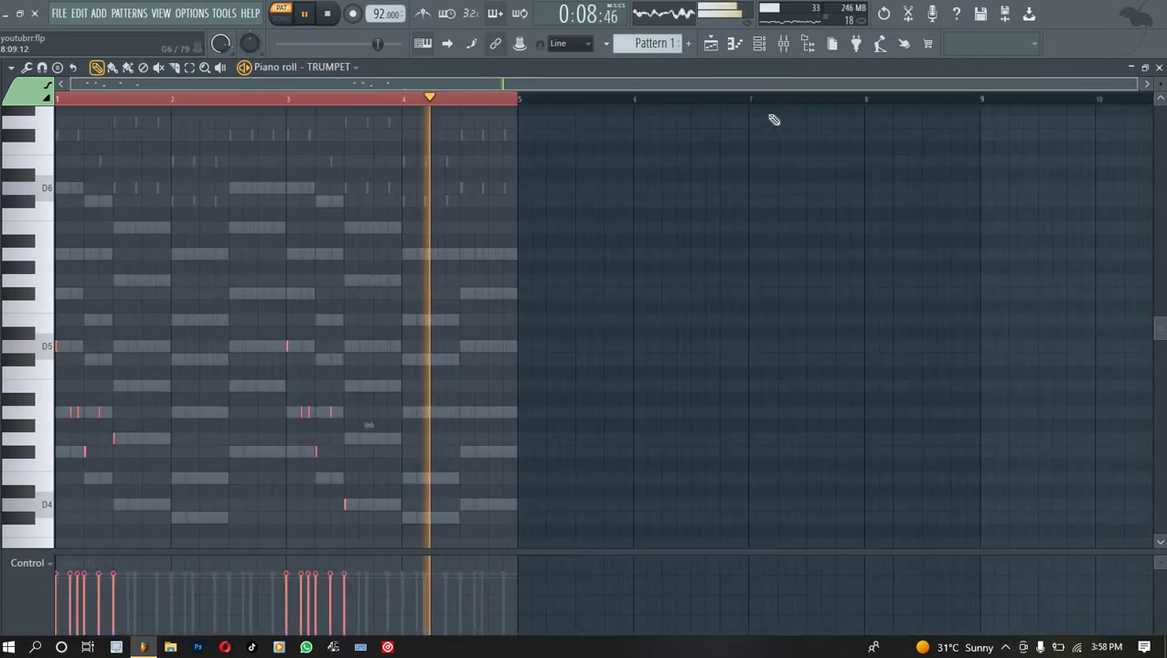
Add a RealGuitar channel and load its Acoustic::Steel 2 (Doubling) sound, with playback stopped.
left_click(761, 44)
left_click(764, 45)
left_click(761, 44)
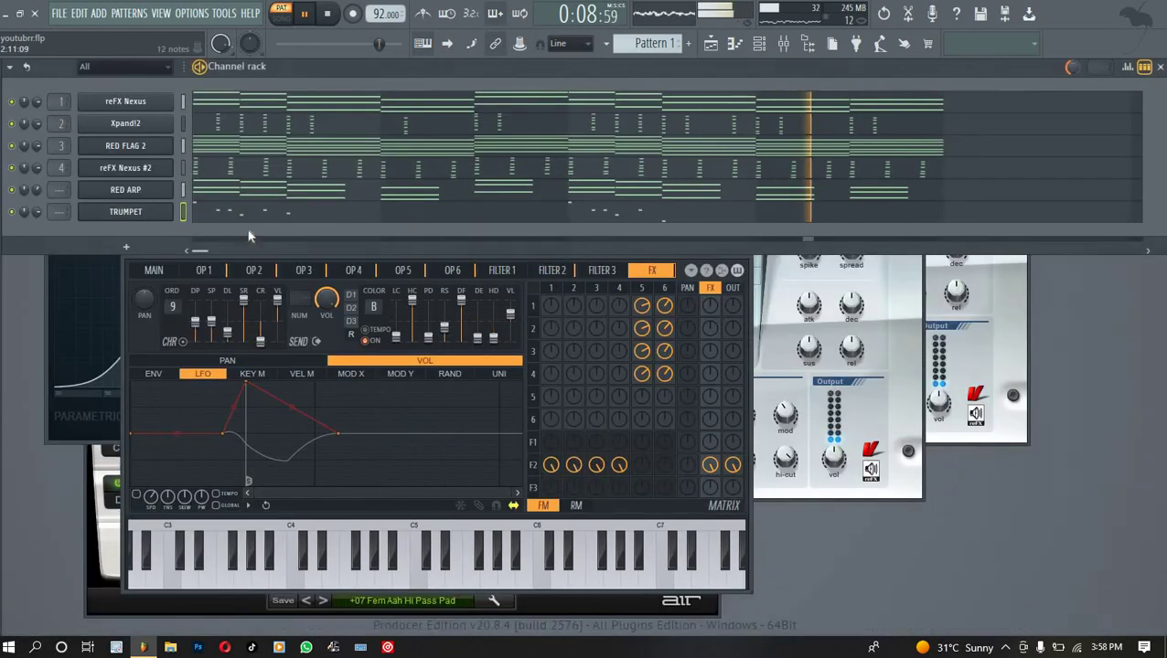
left_click(119, 248)
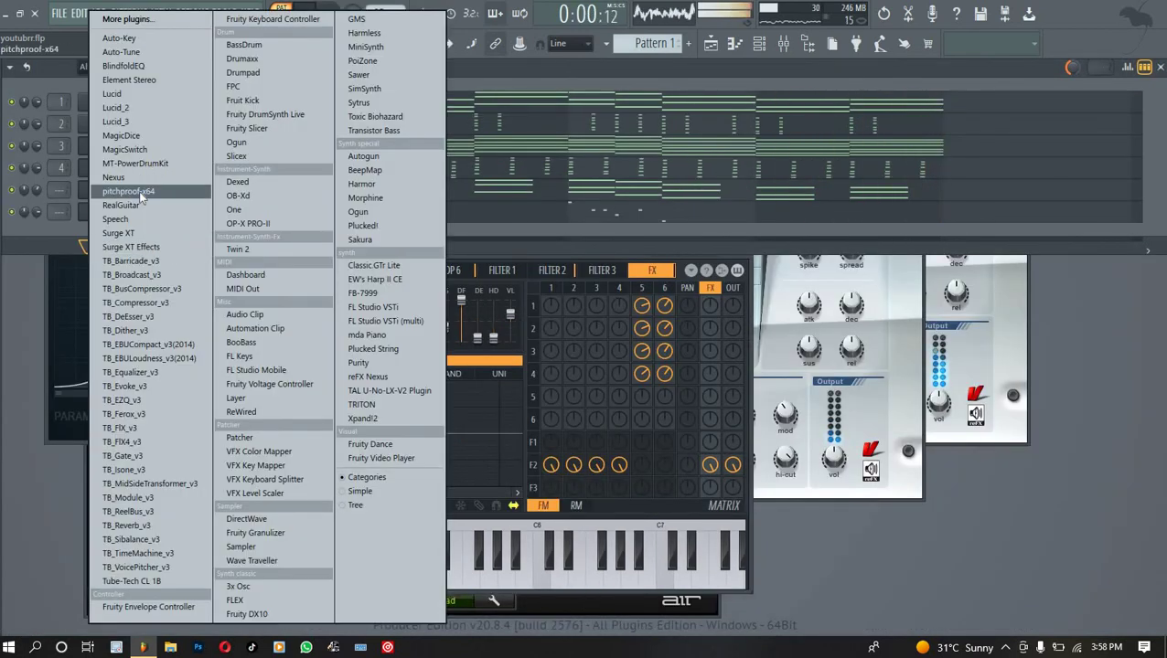
left_click(121, 204)
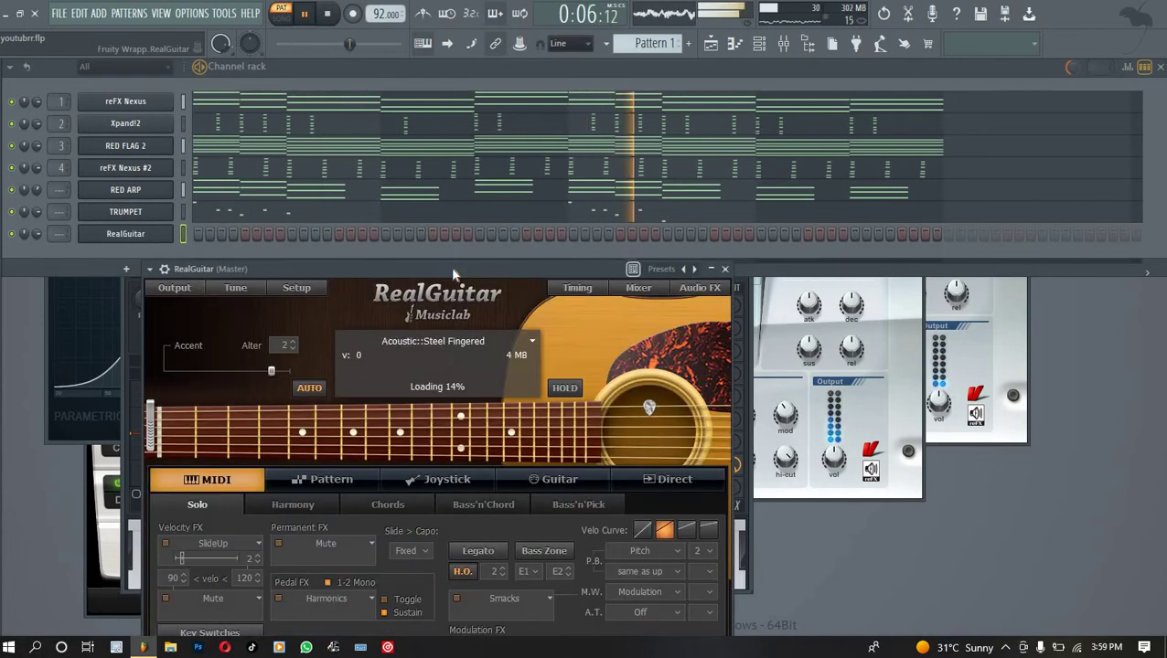
left_click_drag(449, 265, 703, 163)
key("space")
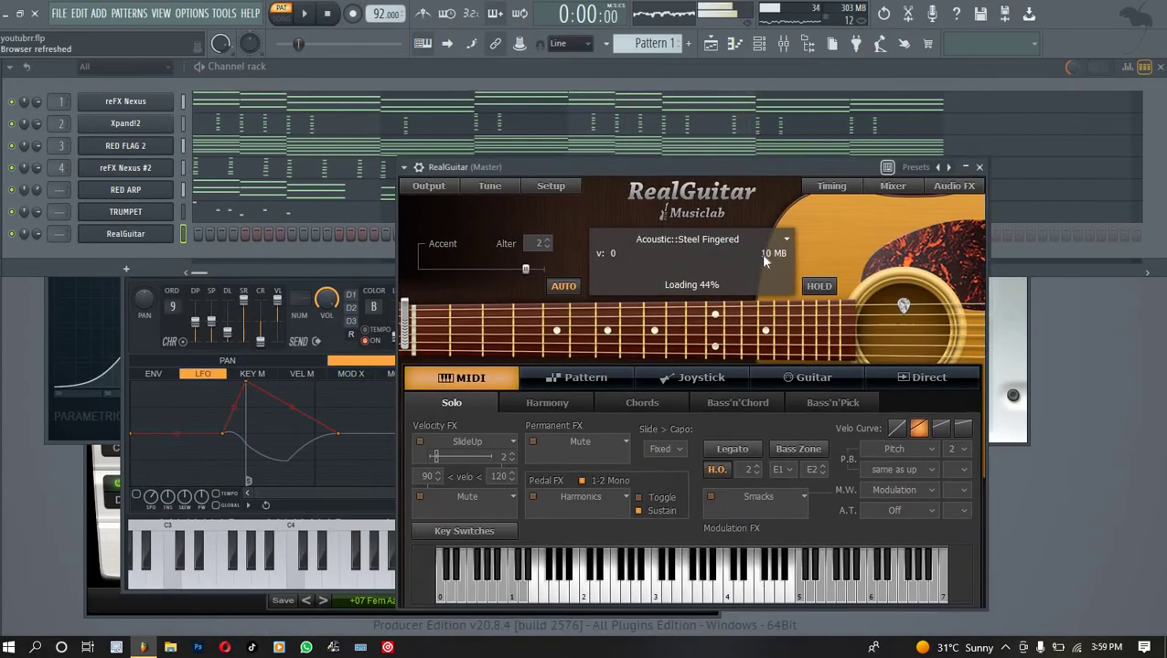
left_click(742, 242)
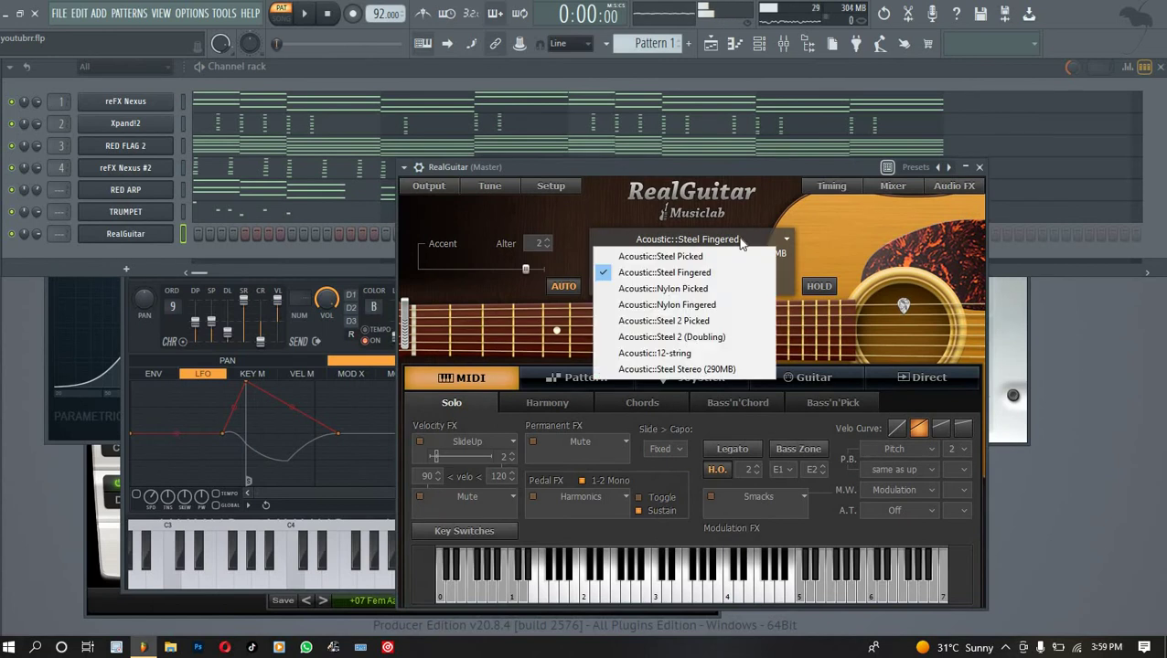
left_click(686, 338)
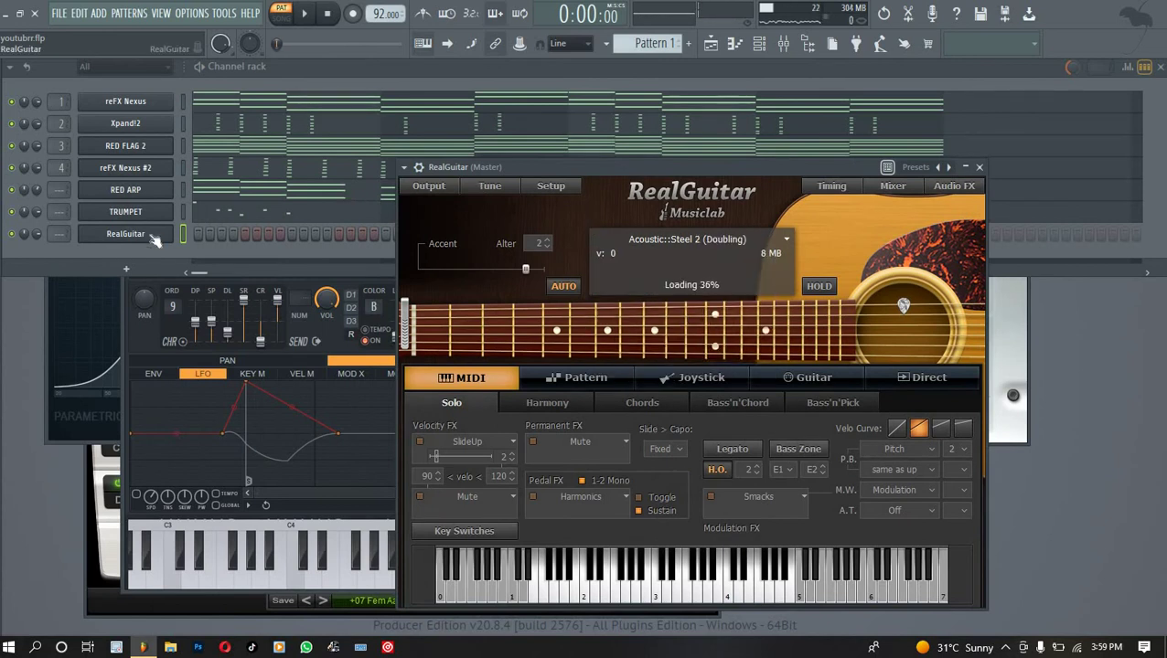
Paste the copied four-bar chords into the RealGuitar channel, open its piano roll and remove the stray note in bar 4.
right_click(152, 236)
left_click(335, 262)
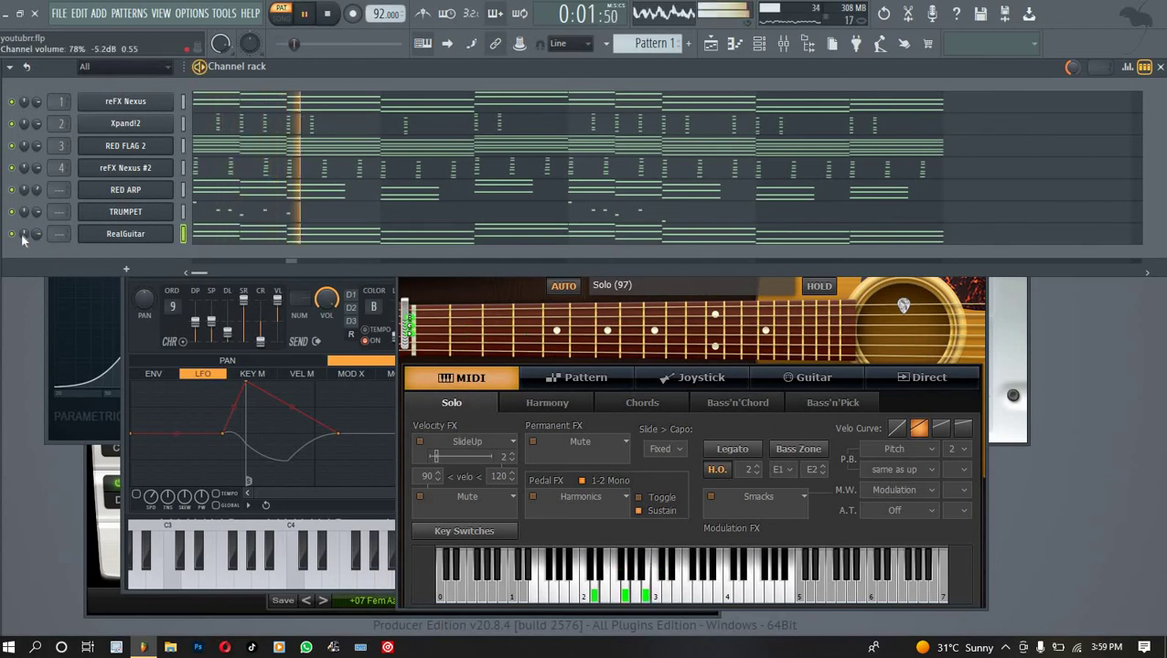
left_click(416, 232)
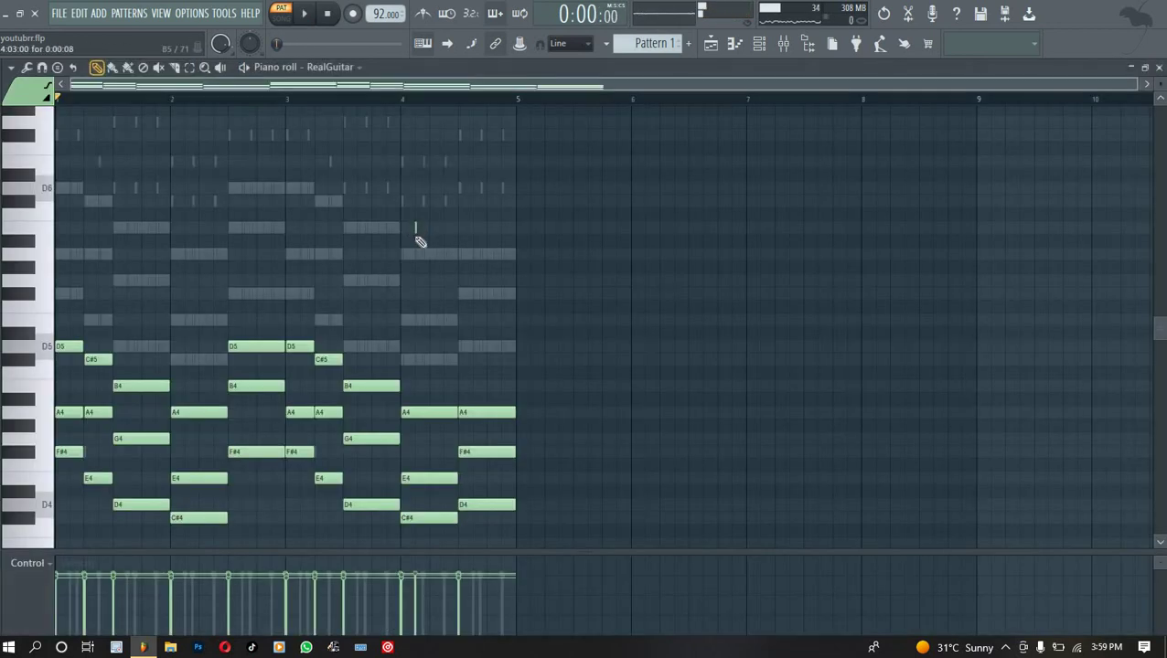
right_click(415, 228)
scroll(640, 320, "down", 3)
key("space")
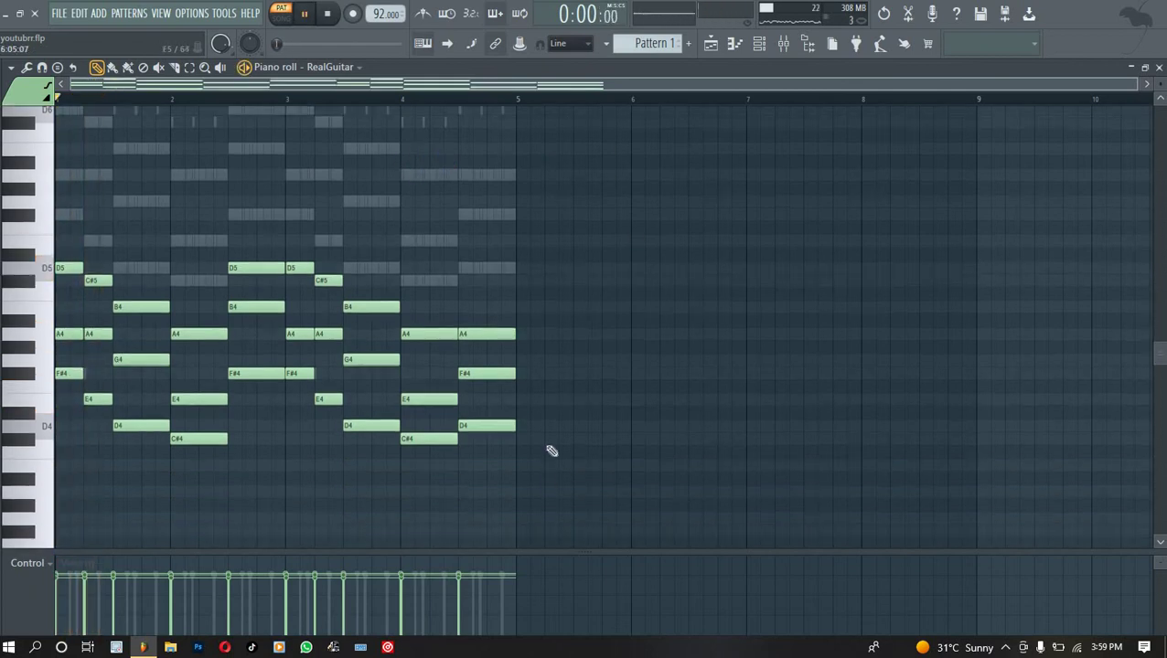
key("space")
Strum the RealGuitar chords with an increased start-time strength in the Strumizer, and try them one octave higher.
left_click_drag(66, 195, 547, 496)
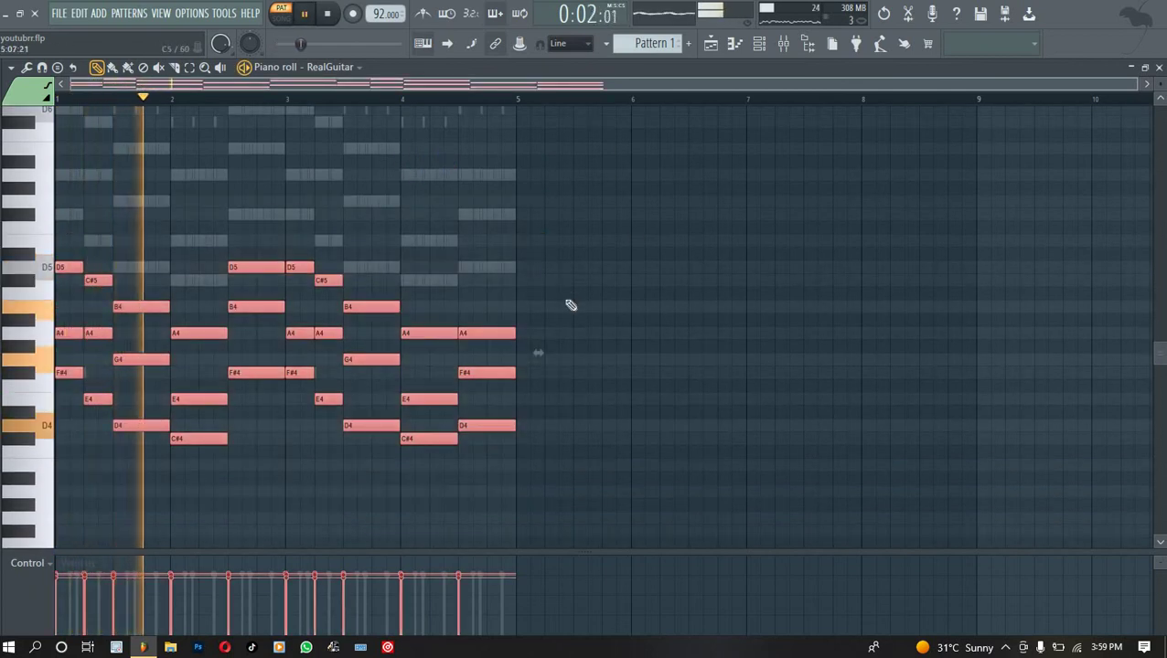
key("ctrl+d")
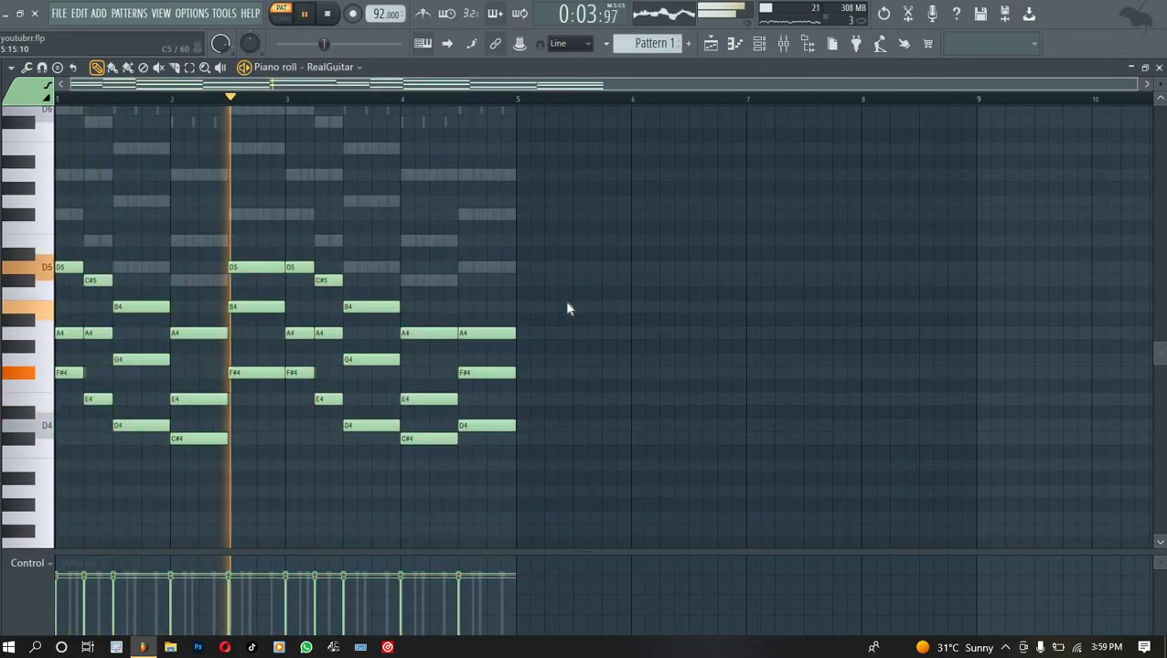
key("alt+s")
left_click_drag(557, 302, 557, 261)
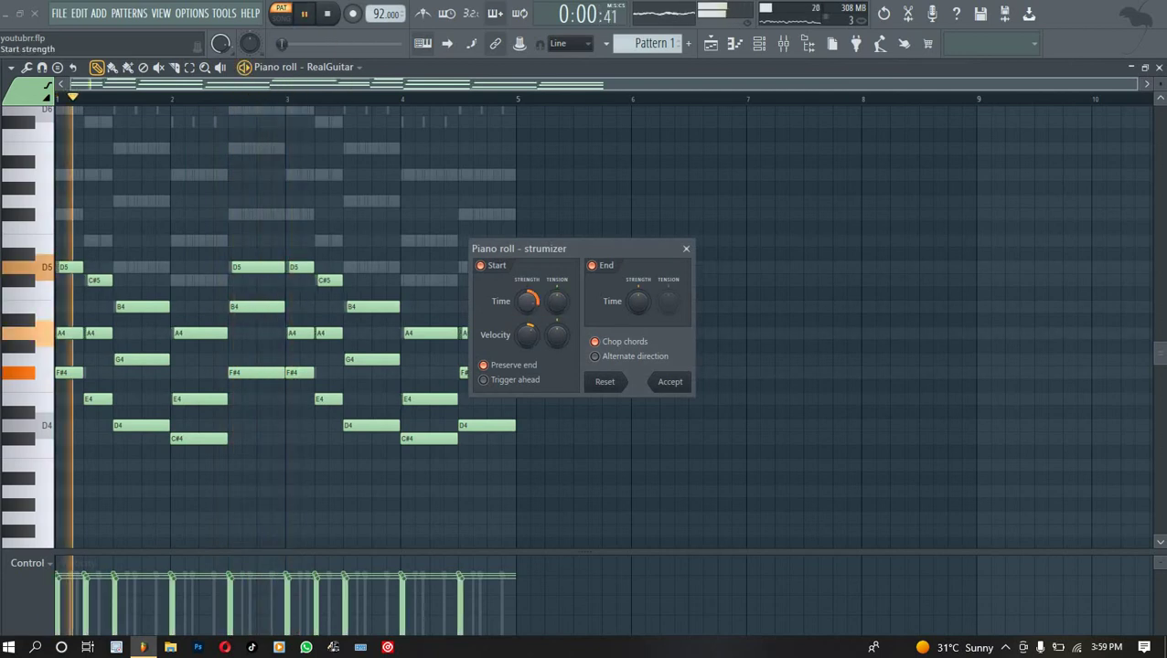
left_click_drag(534, 313, 534, 300)
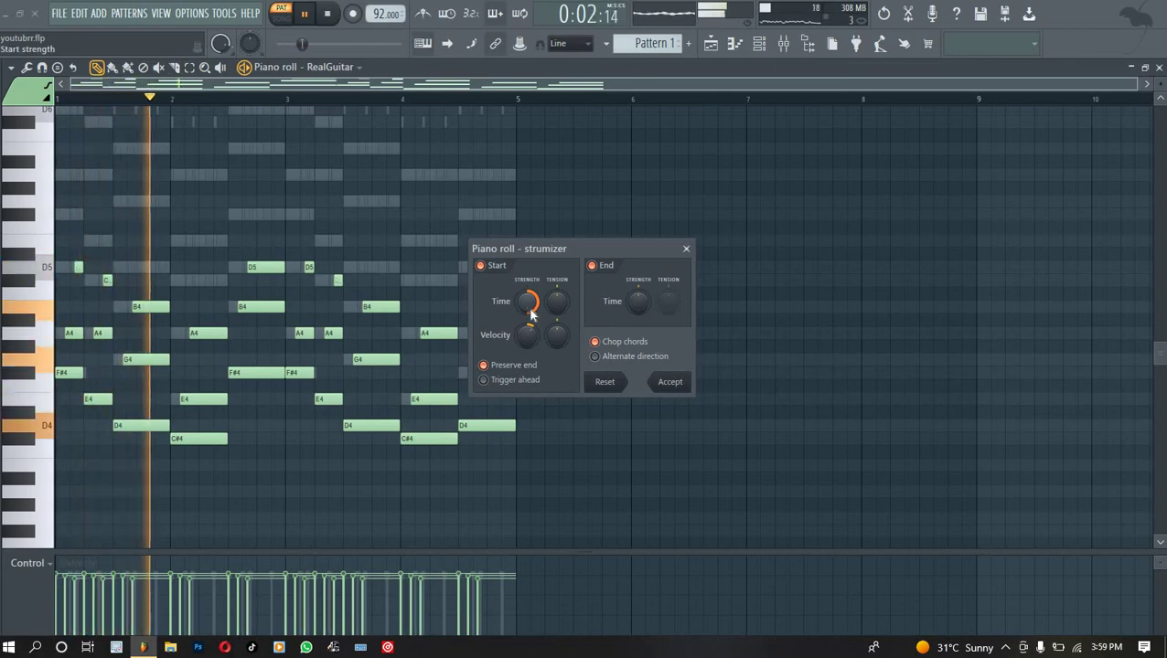
left_click(671, 382)
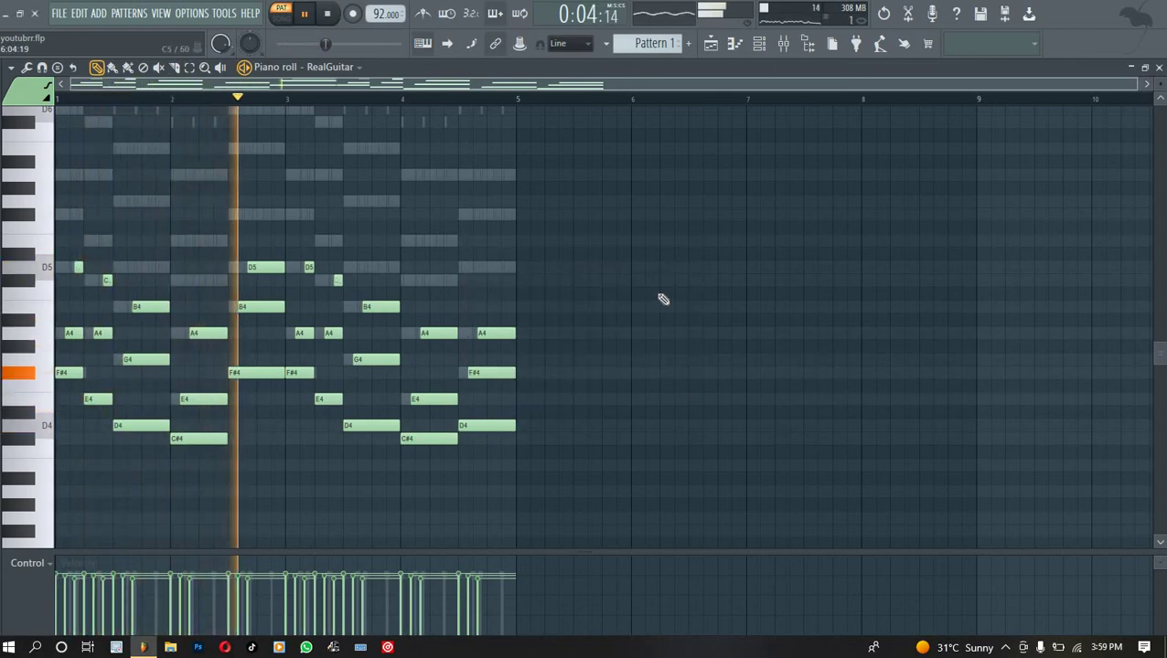
key("ctrl+Up")
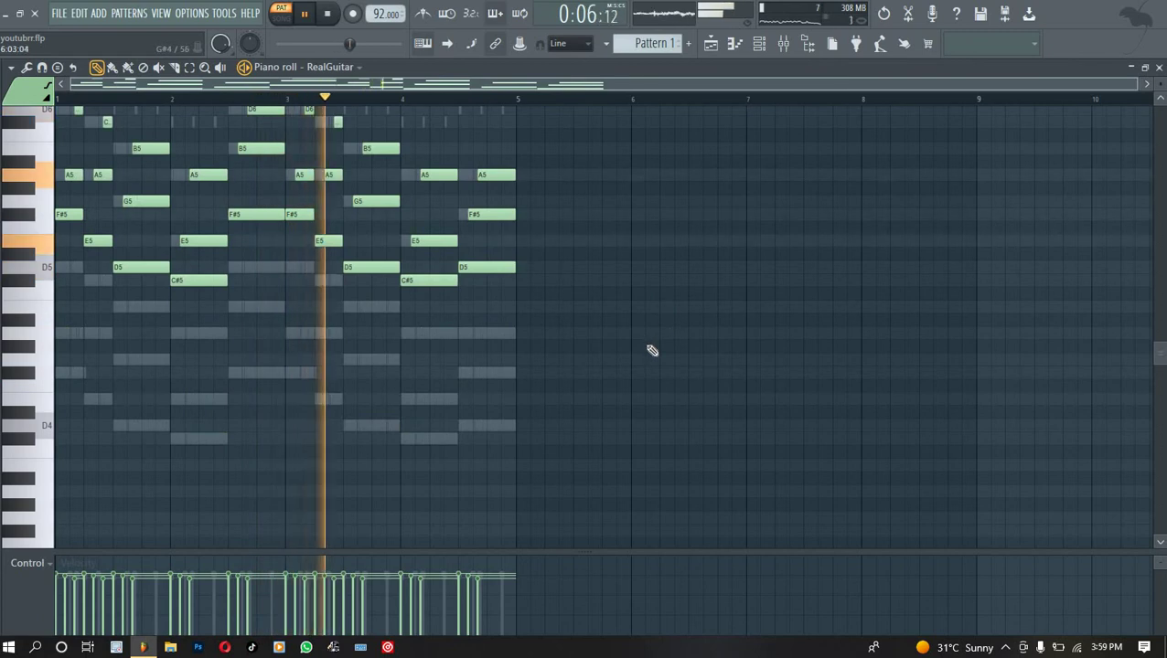
key("ctrl+Down")
Shorten the lowest notes of the strummed RealGuitar chords by two steps, leaving out the two chords at the start of bar 3.
scroll(597, 354, "down", 2)
left_click_drag(520, 368, 312, 430)
left_click(260, 334, "ctrl+shift")
left_click(189, 401, "ctrl+shift")
left_click_drag(221, 402, 69, 334)
key("space")
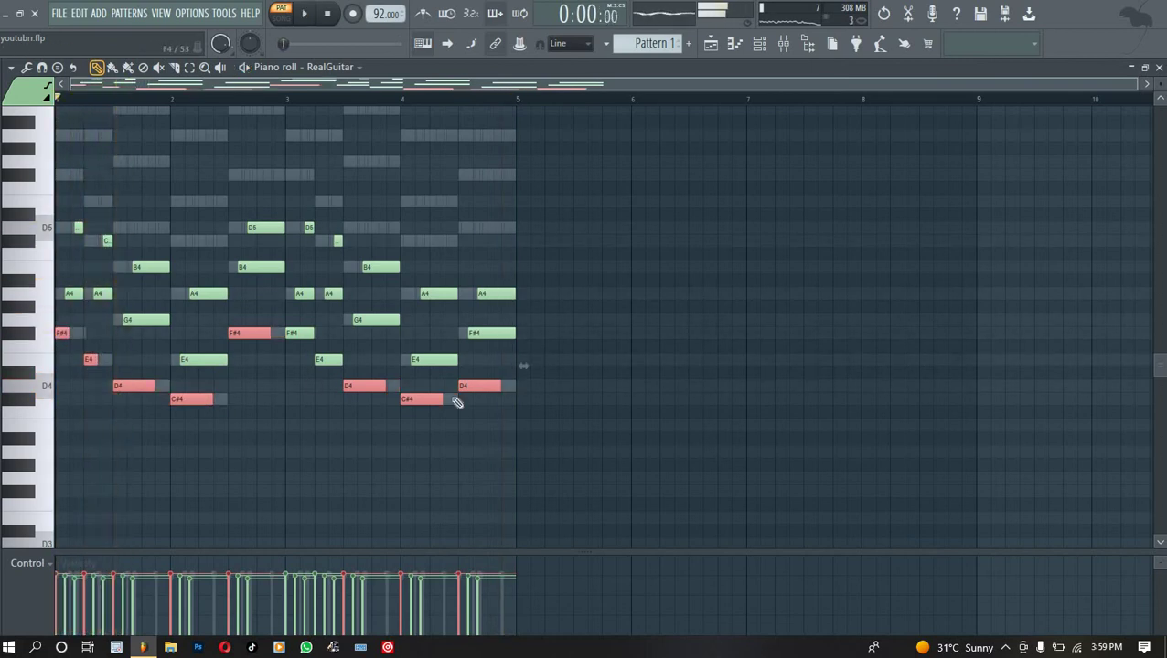
Shorten the lowest D4, C#4 and F#4 notes of the half-bar RealGuitar chords to two steps each.
left_click(234, 404, "ctrl")
left_click(141, 388, "ctrl+shift")
left_click(193, 401, "ctrl+shift")
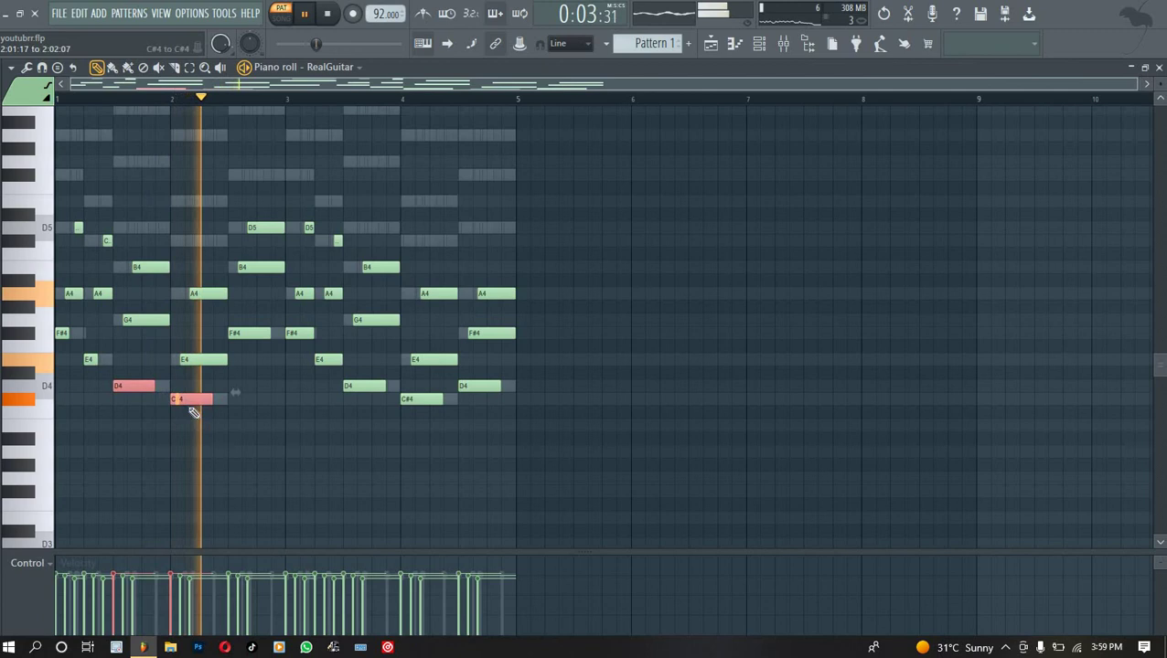
left_click(260, 335, "ctrl+shift")
left_click_drag(377, 385, 472, 389)
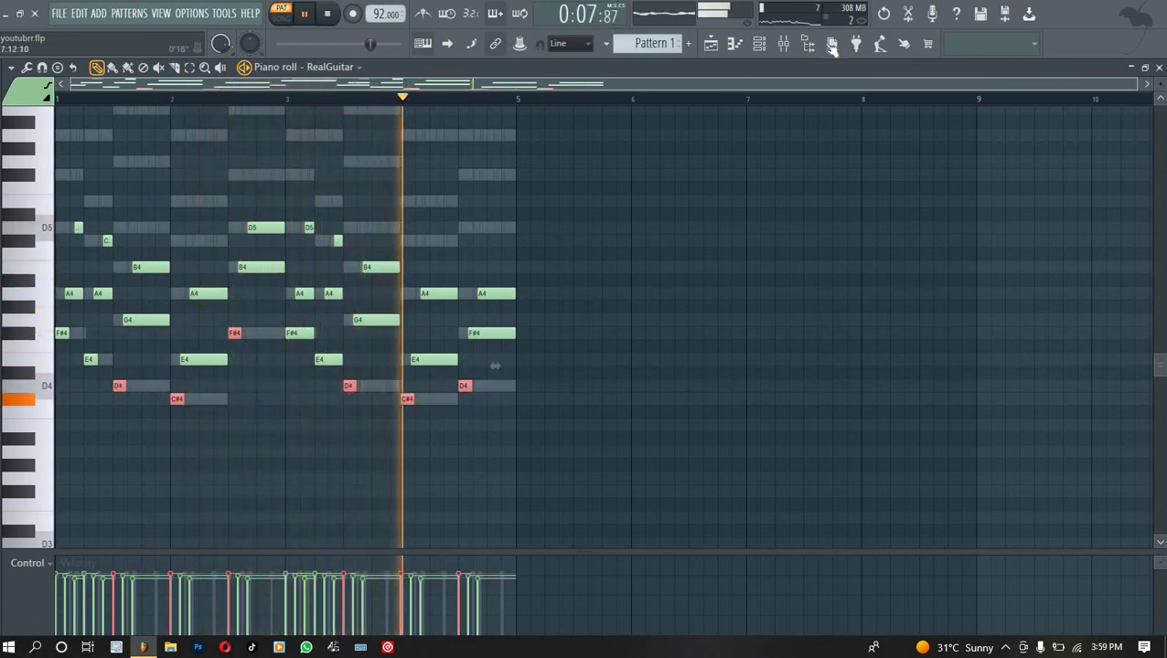
Solo the RealGuitar channel and layer a copy of its strummed notes one octave higher.
key("ctrl+s")
left_click(766, 51)
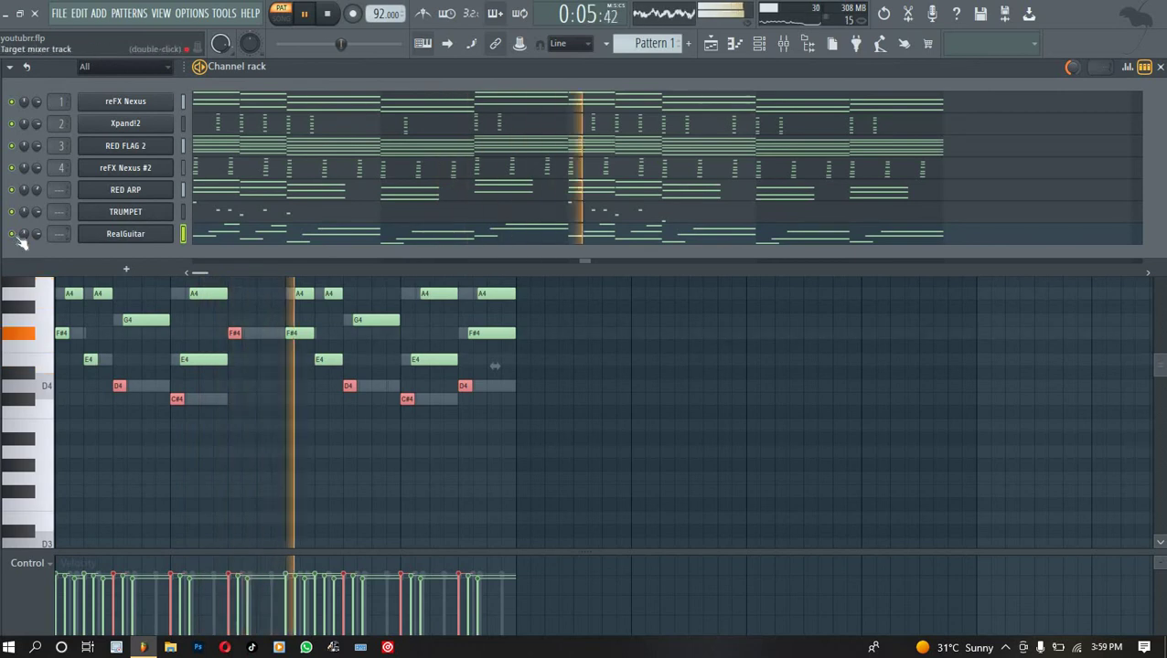
left_click(259, 234)
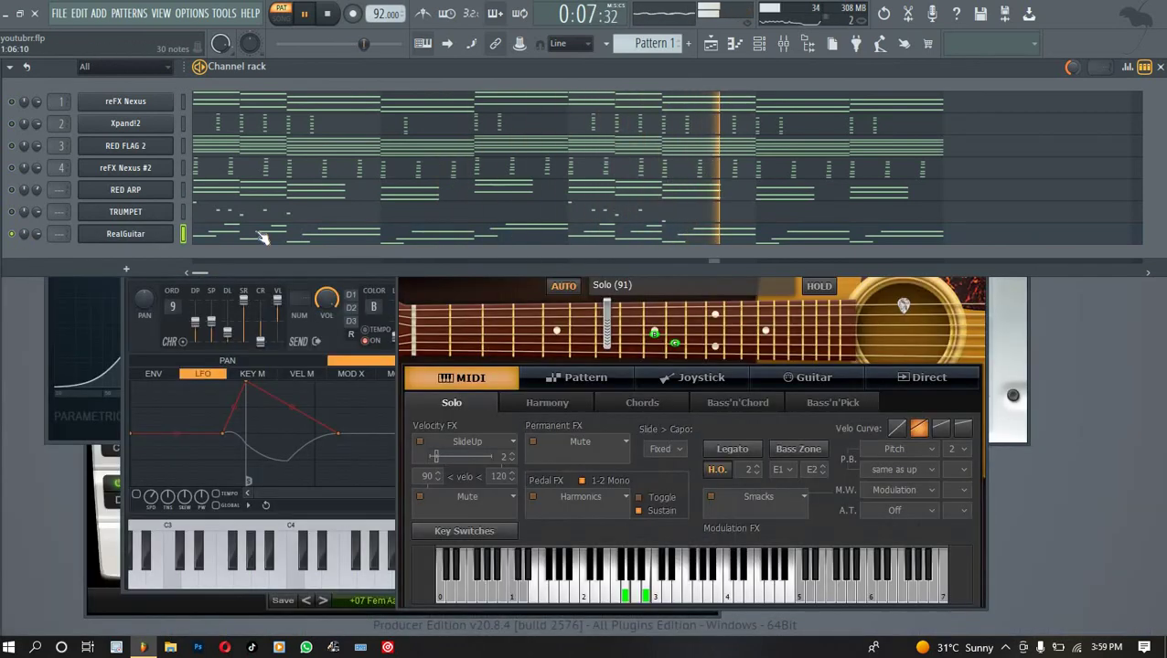
left_click(259, 233)
key("ctrl+a")
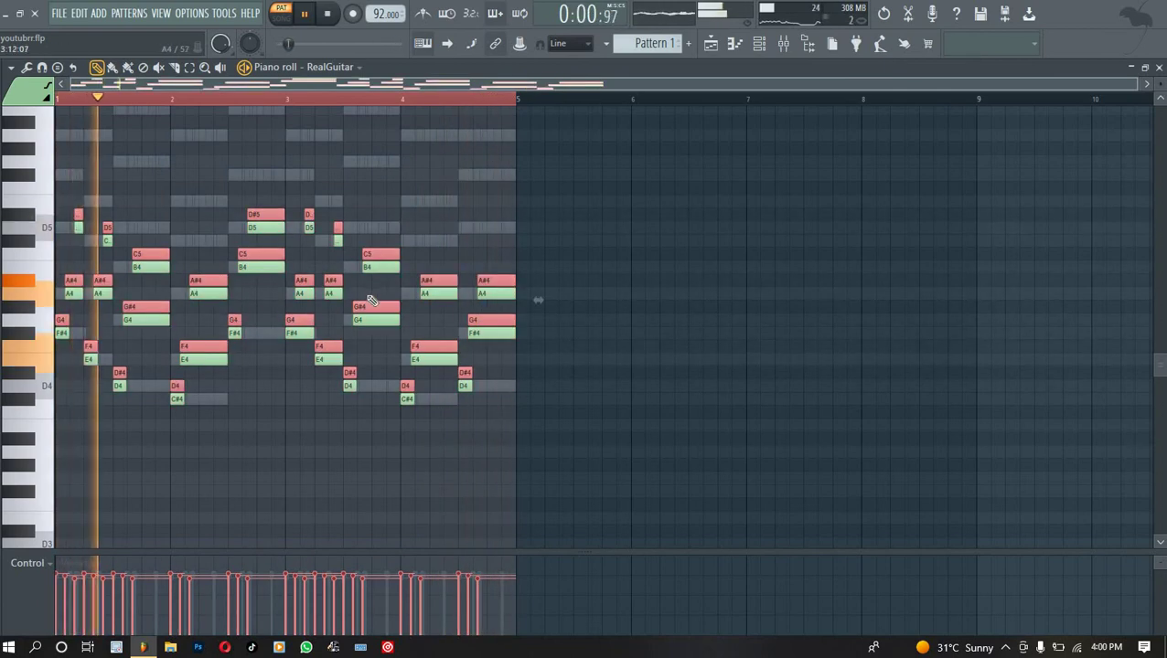
key("ctrl+v")
key("ctrl+Up")
left_click(655, 266, "ctrl")
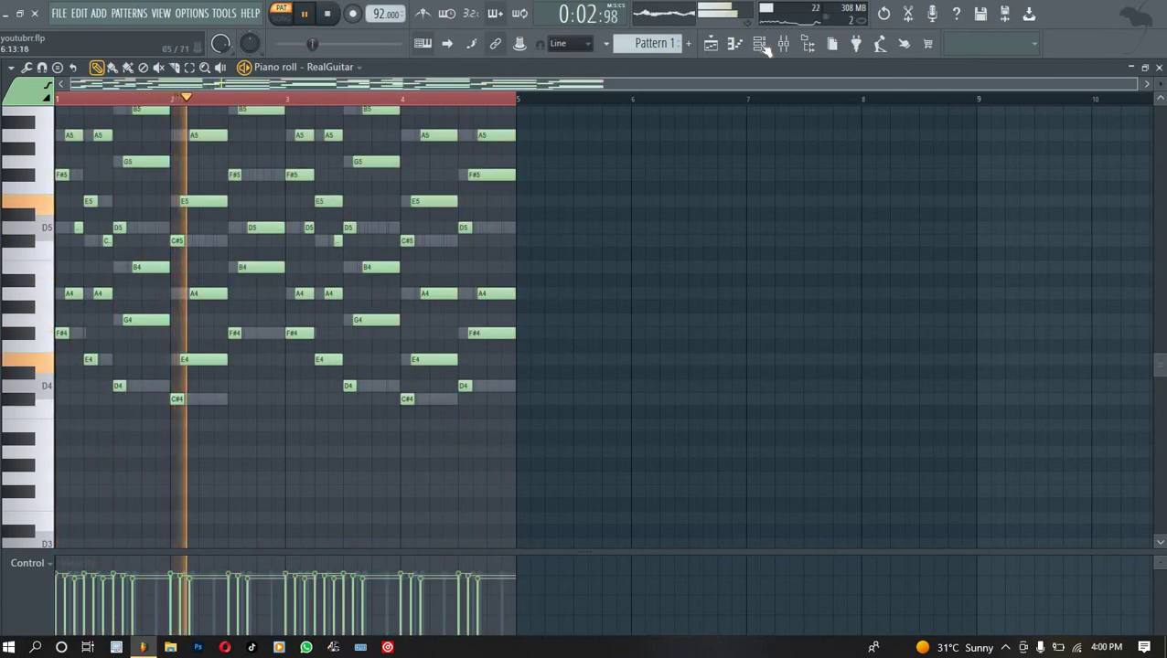
Unsolo RealGuitar, replace its notes by pasting the copied plain chords, and open its piano roll.
key("F6")
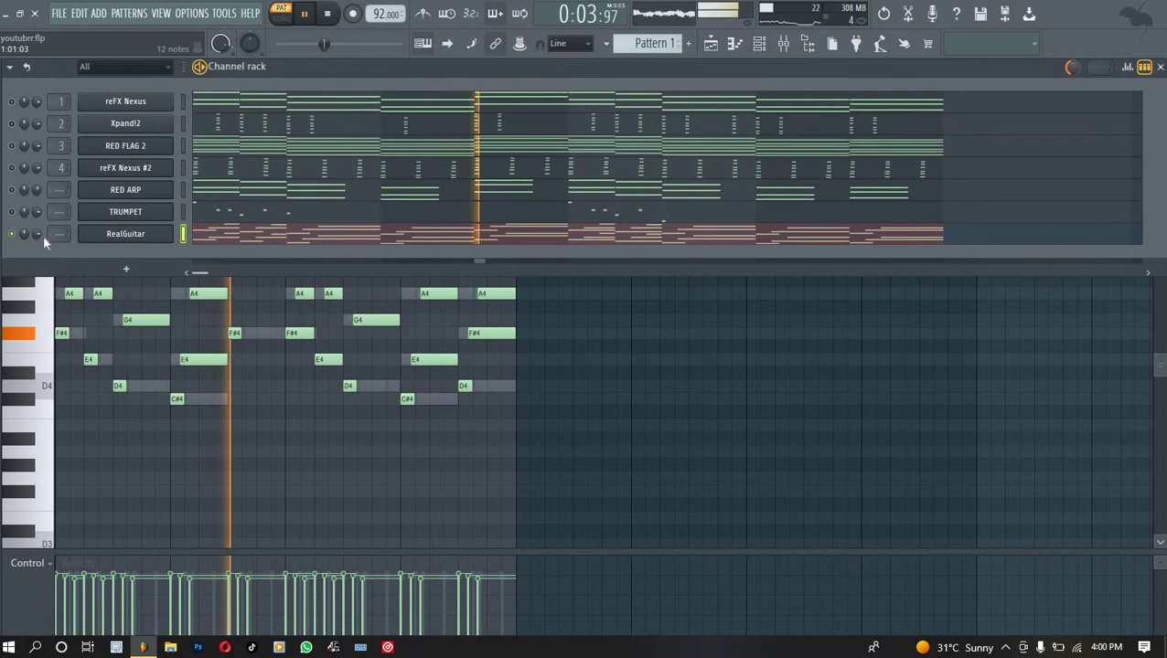
left_click(257, 233)
right_click(125, 234)
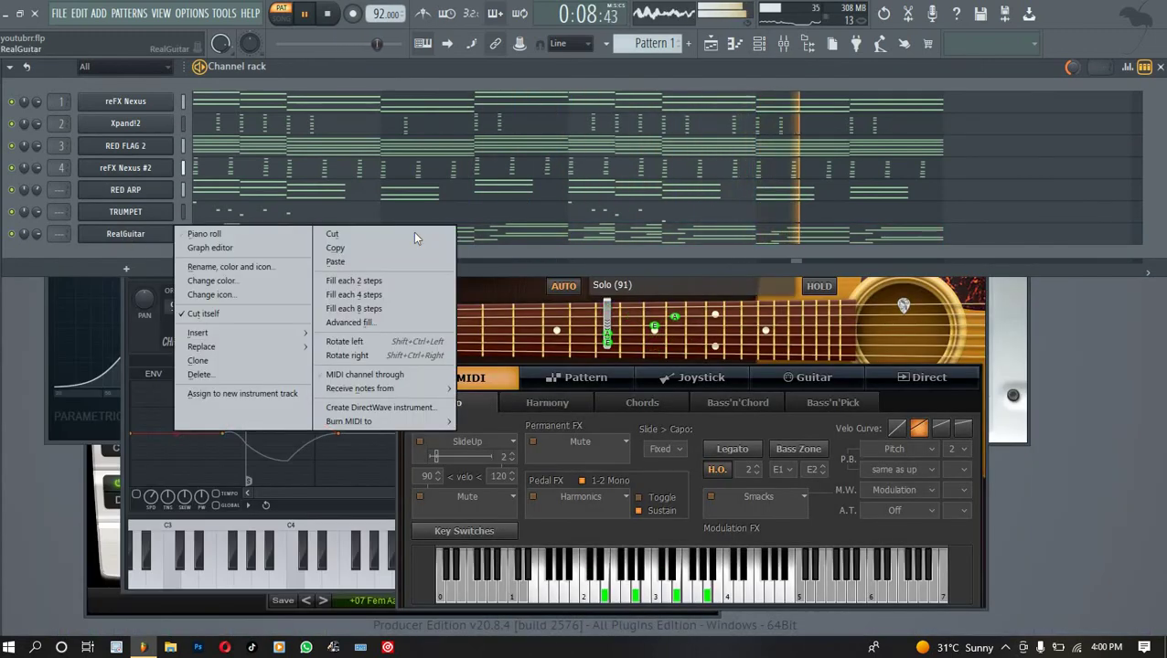
left_click(334, 262)
left_click(294, 241)
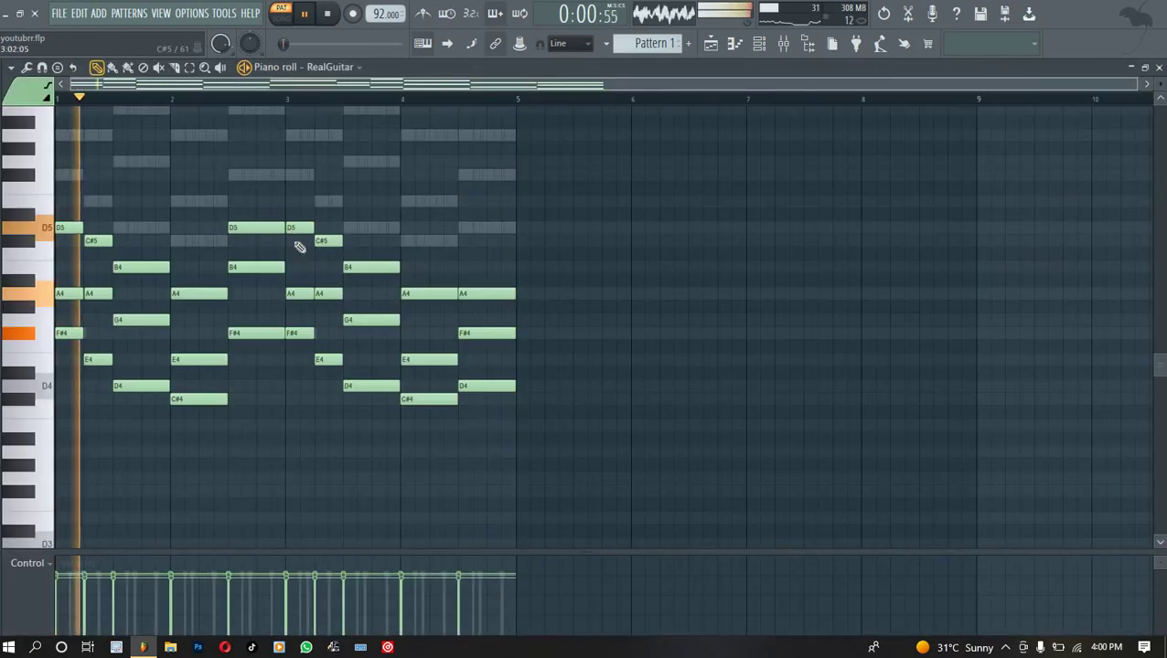
key("alt+s")
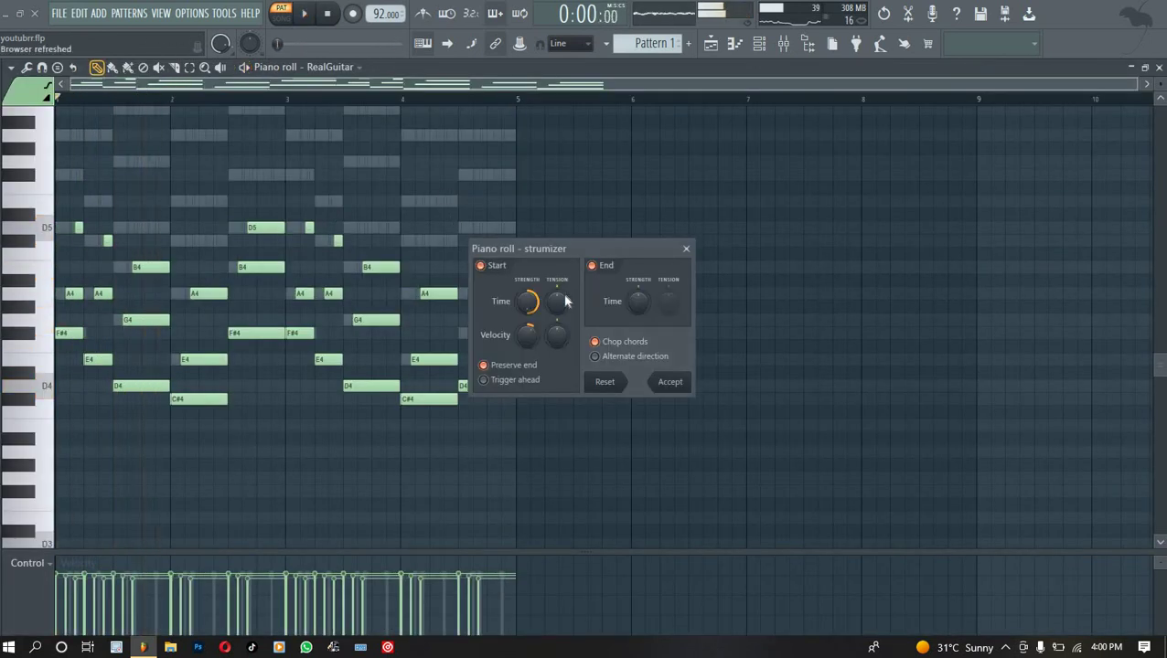
left_click_drag(527, 301, 528, 324)
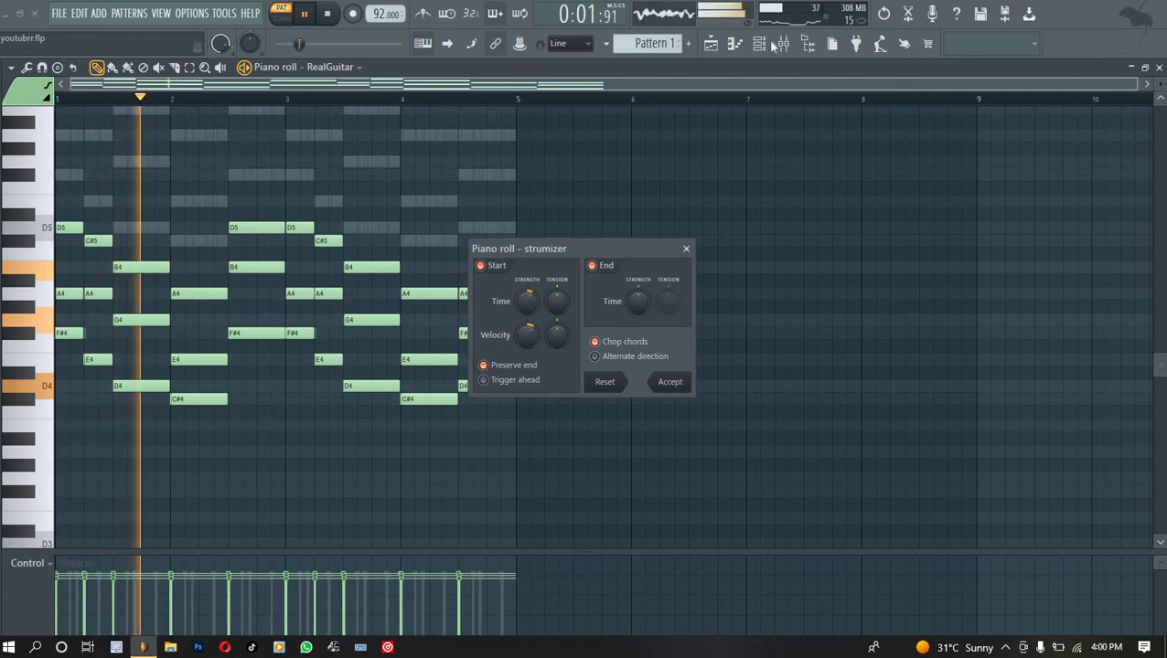
left_click(686, 249)
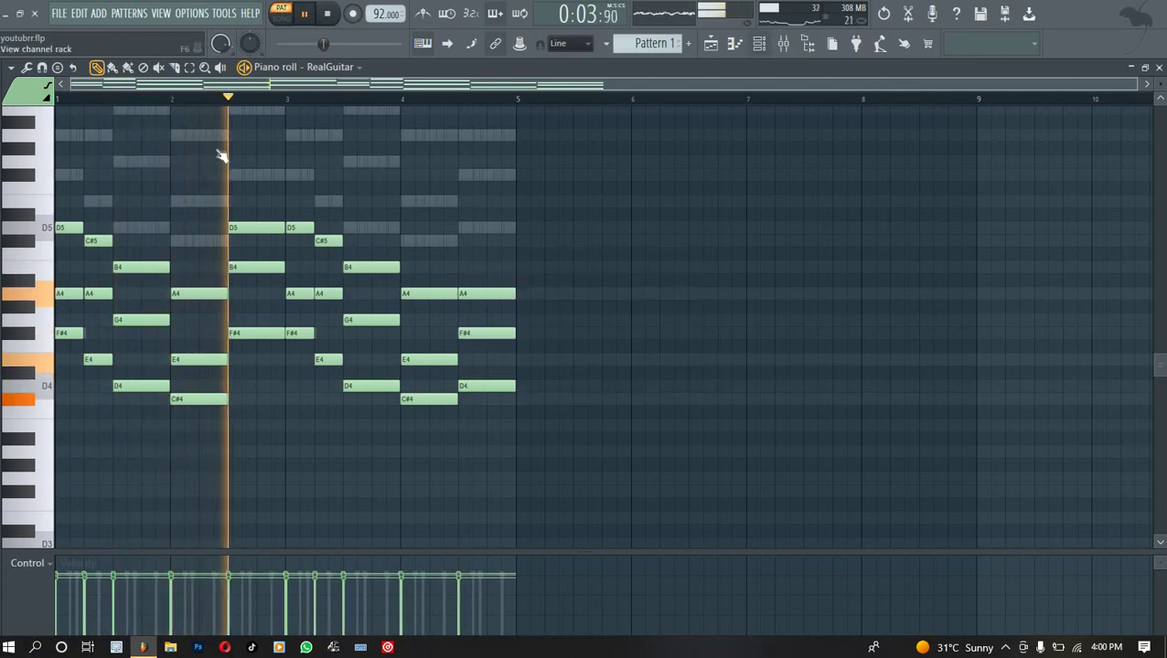
key("F6")
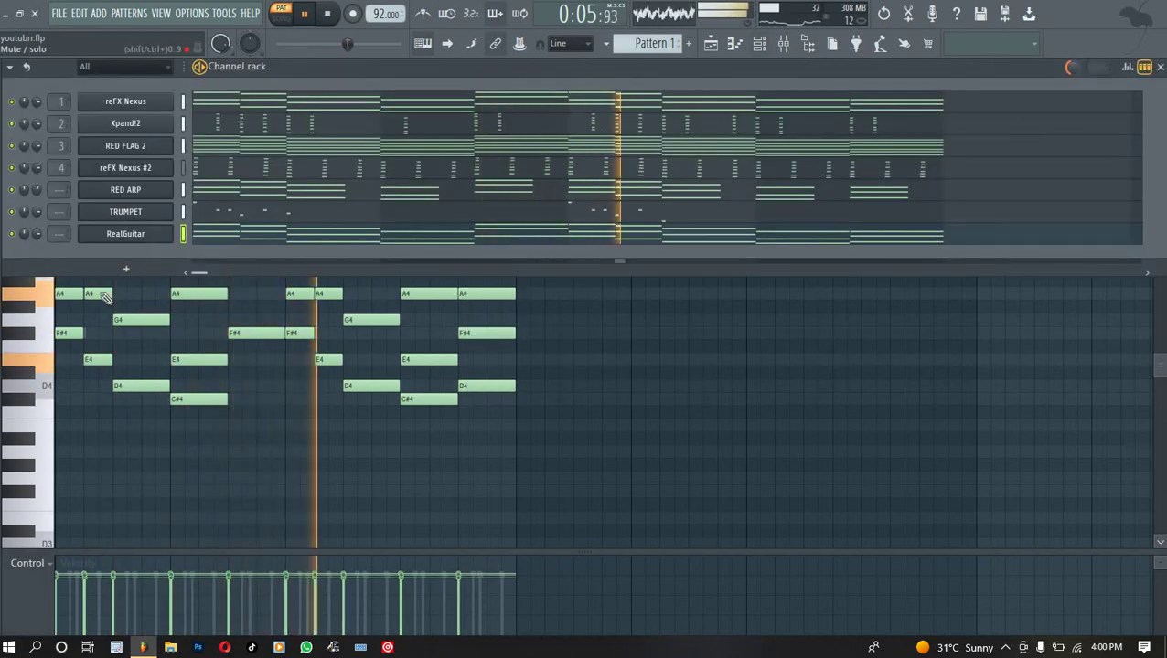
key("F6")
Layer a copy of all four bars of RealGuitar chords one octave higher.
key("ctrl+a")
key("ctrl+c")
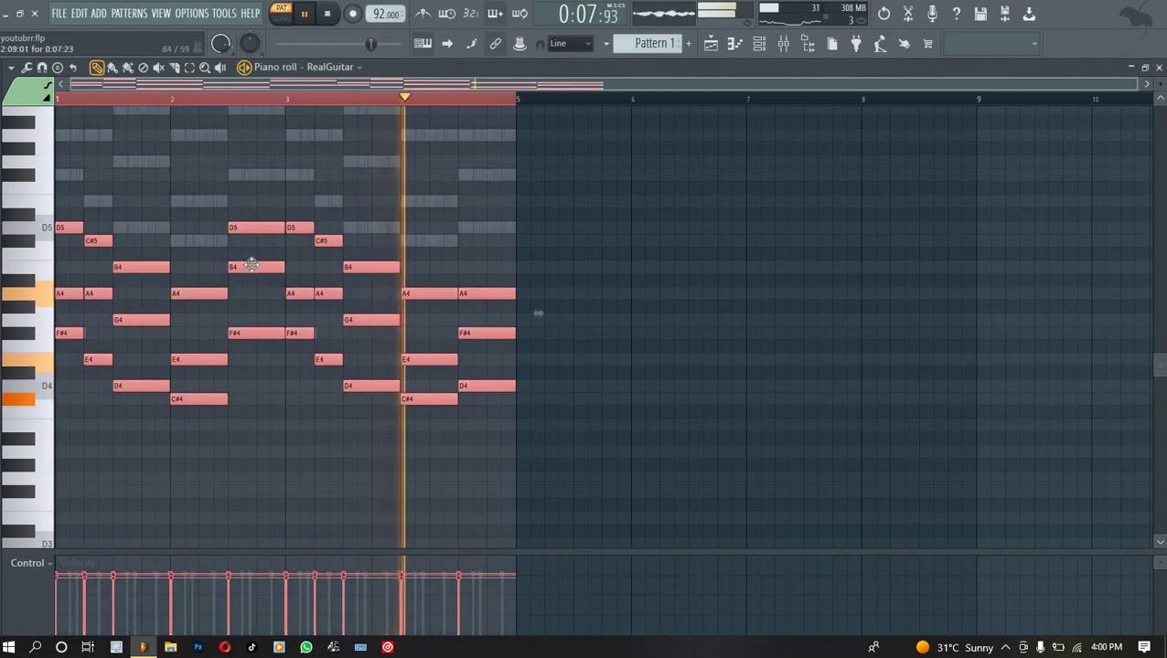
key("ctrl+v")
key("ctrl+Up")
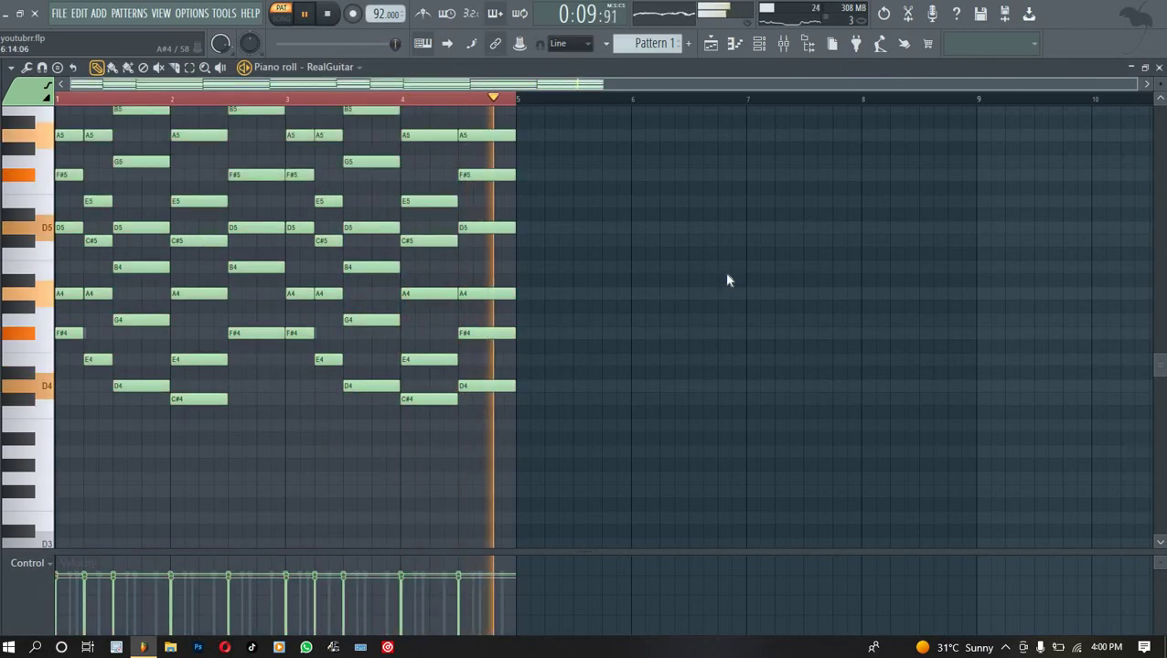
Apply a light strum to the start times of all the layered RealGuitar chords, preserving their note ends.
key("alt+s")
left_click_drag(528, 302, 528, 320)
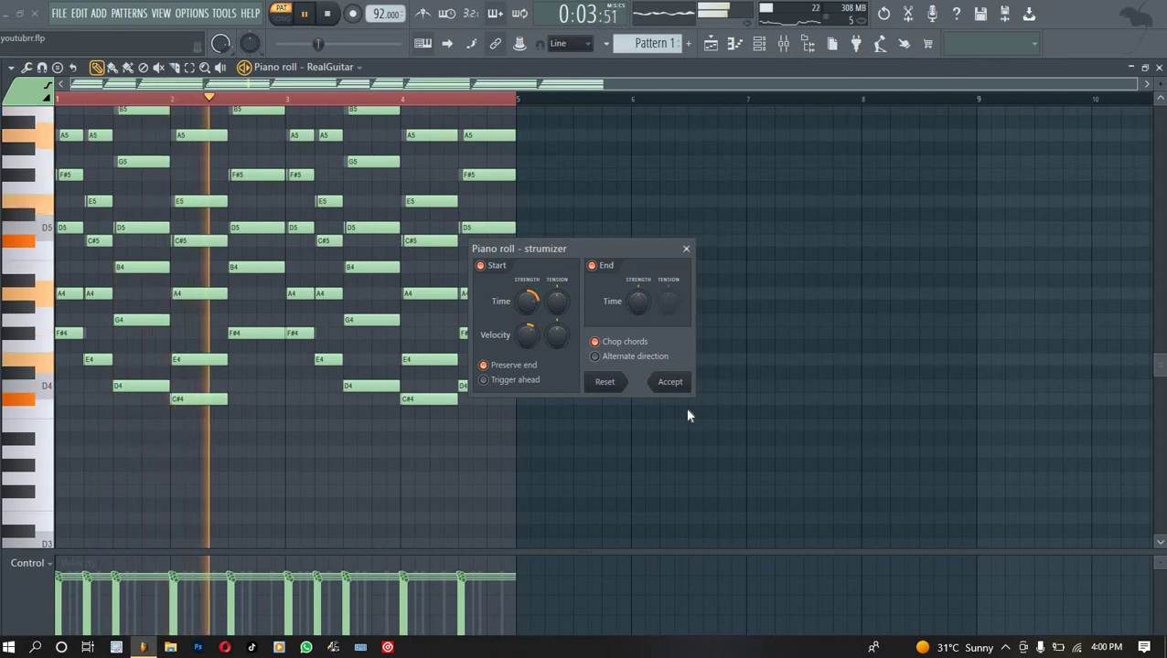
left_click(670, 382)
Open the HATS folder of PLAYER1505 DRUM KITS in the sample browser and stop playback.
left_click(773, 44)
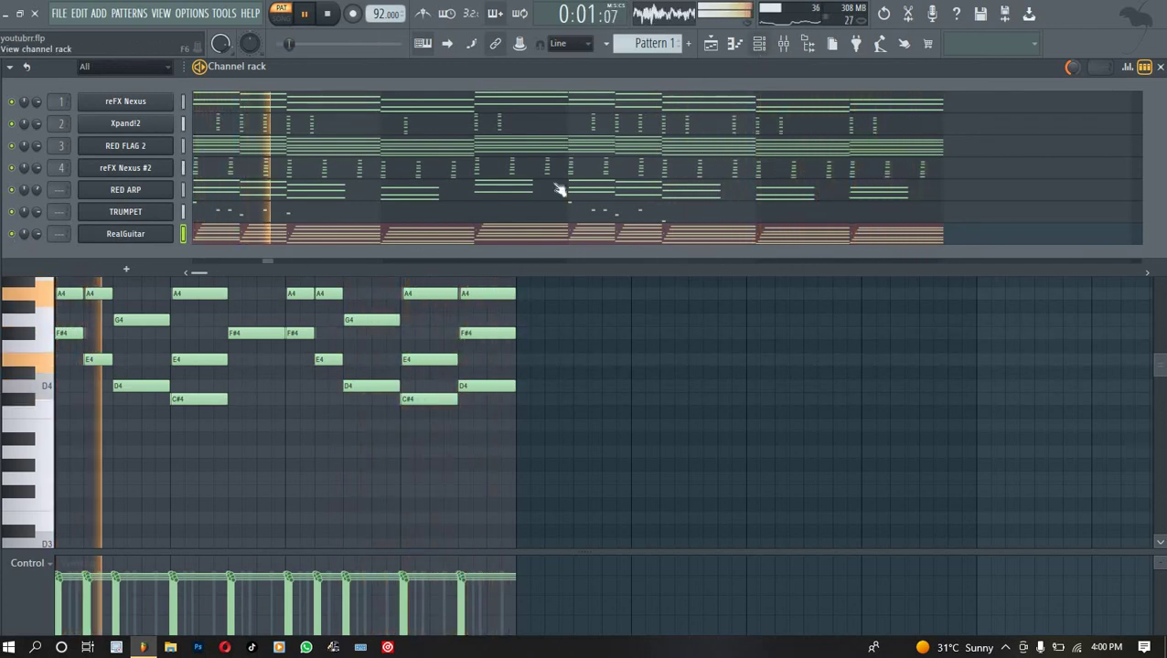
key("alt+F8")
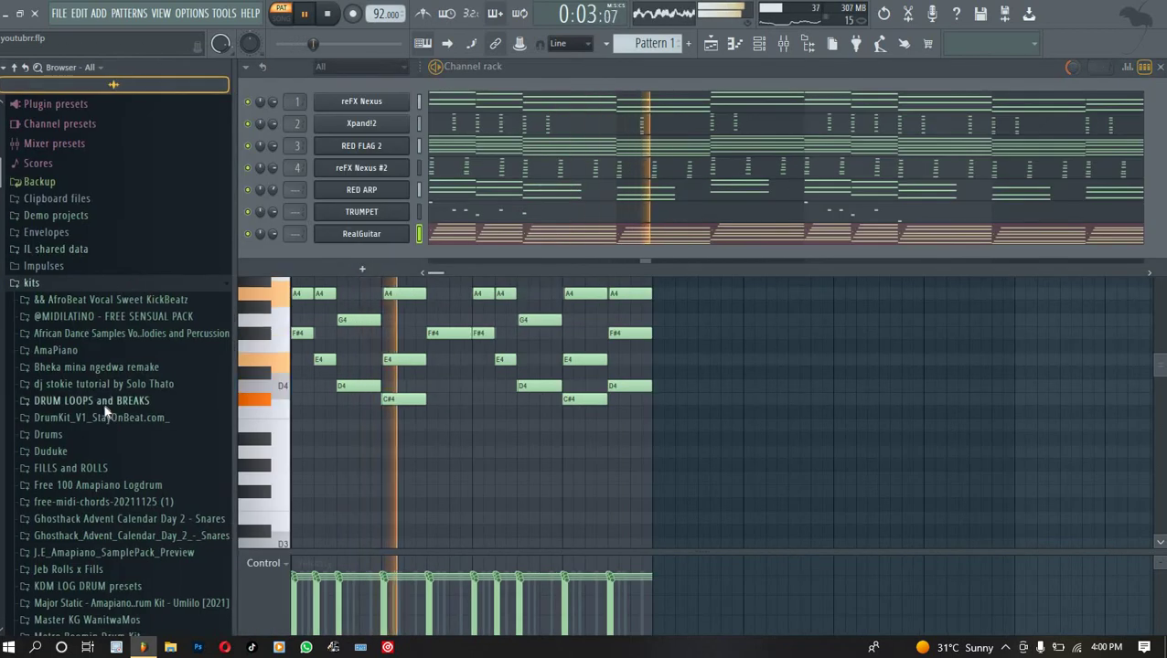
scroll(107, 416, "down", 5)
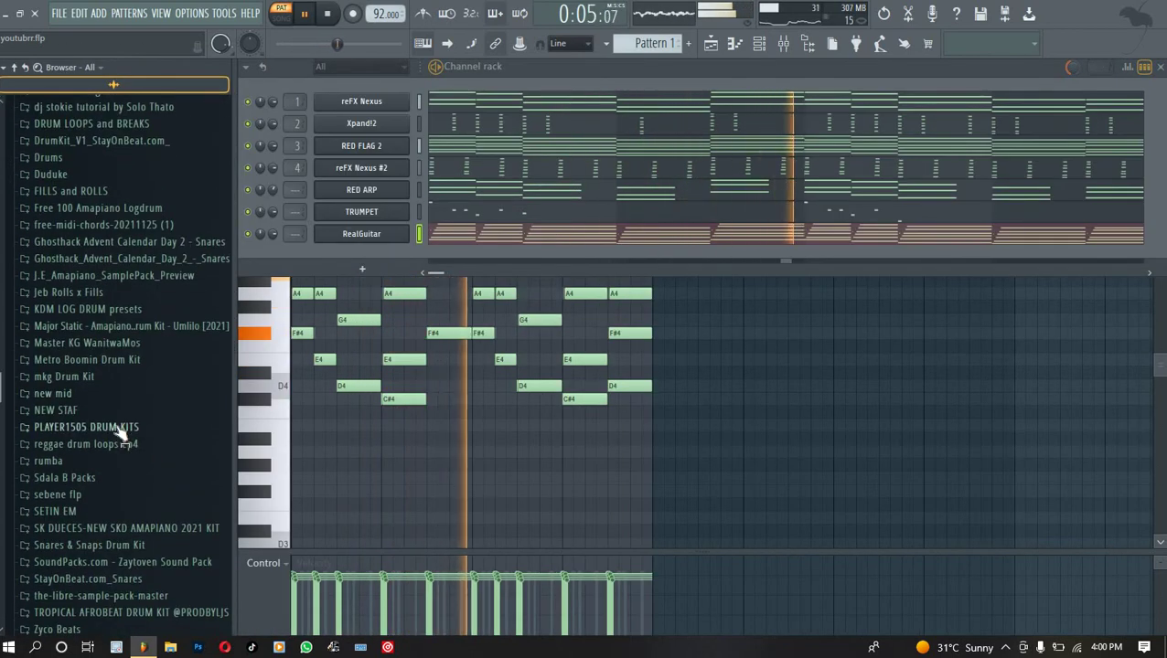
left_click(101, 427)
scroll(55, 302, "down", 4)
left_click(73, 331)
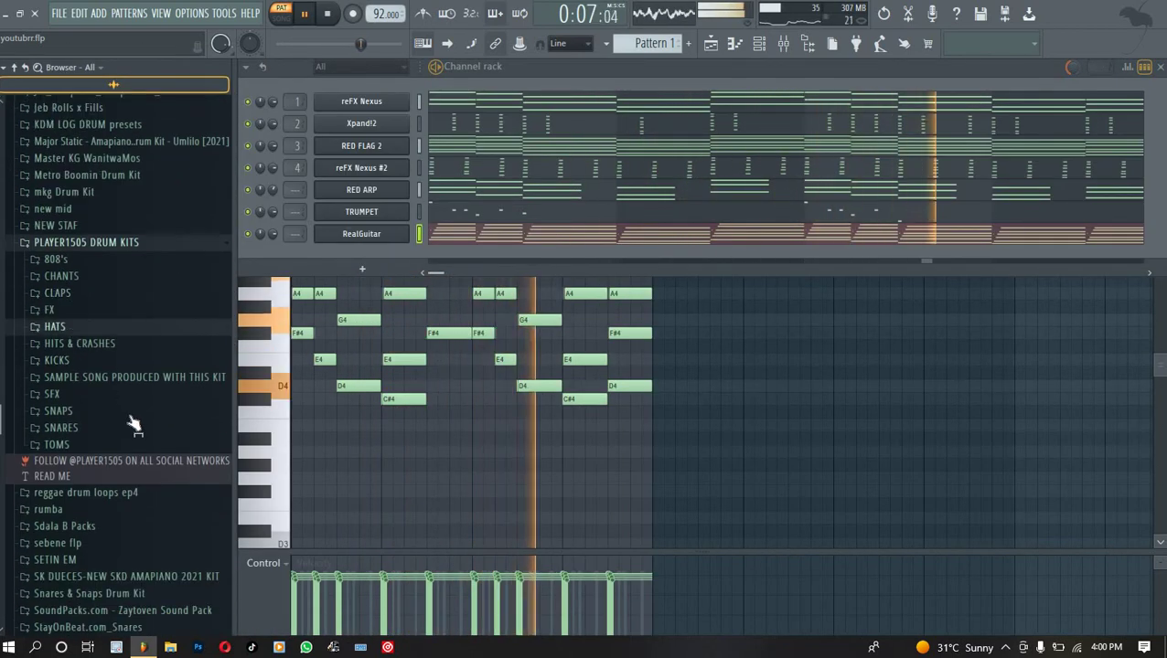
key("space")
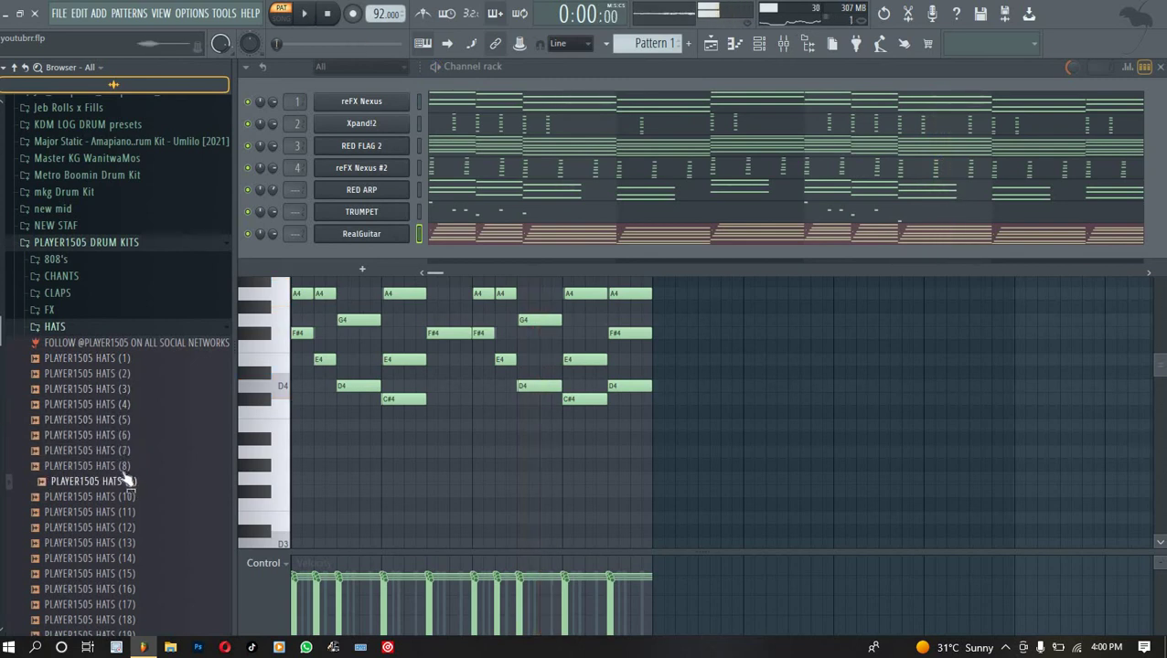
Add PLAYER1505 HATS (9) as a new channel at 47% volume, with every step filled across the four bars.
left_click_drag(495, 373, 103, 267)
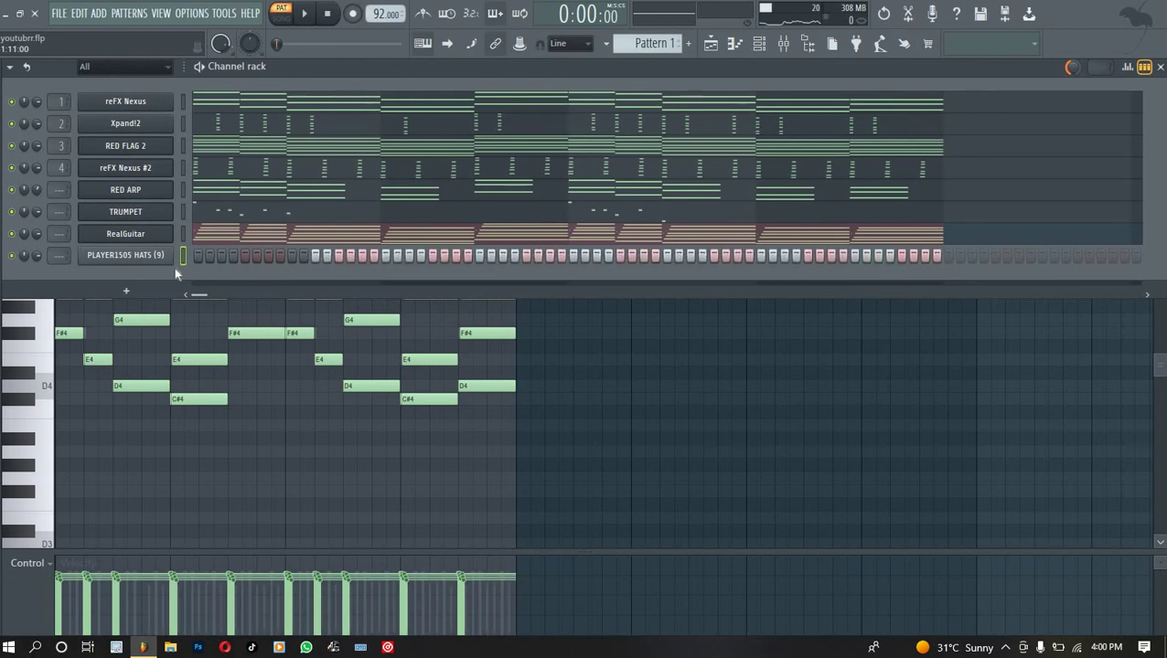
left_click(143, 258)
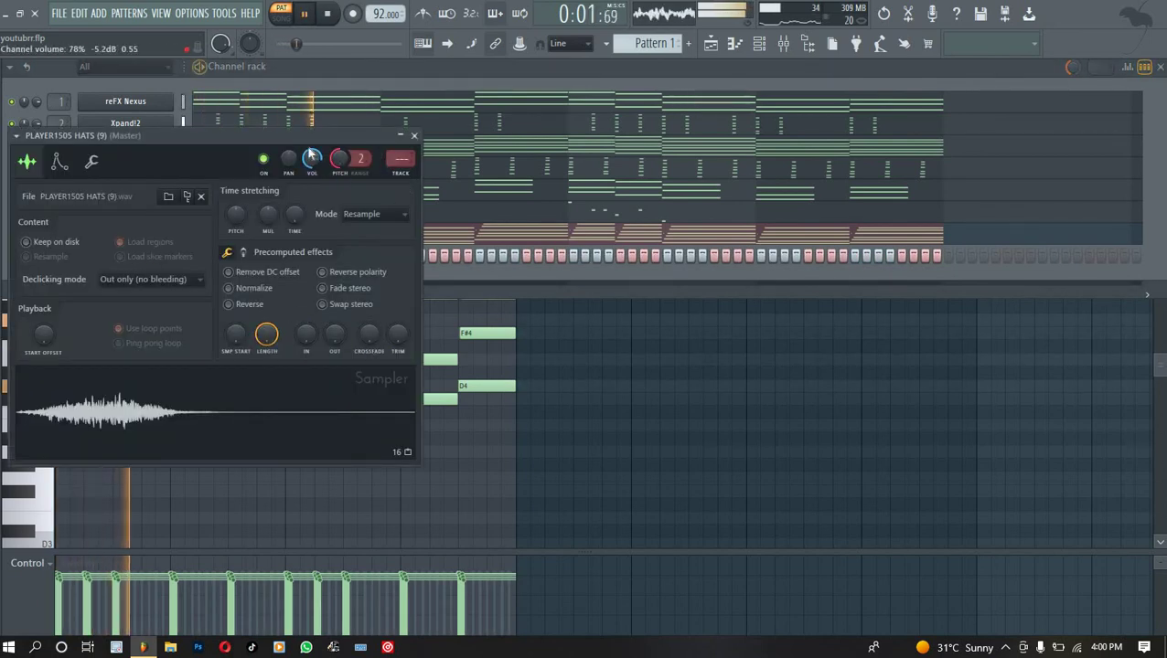
left_click(346, 78)
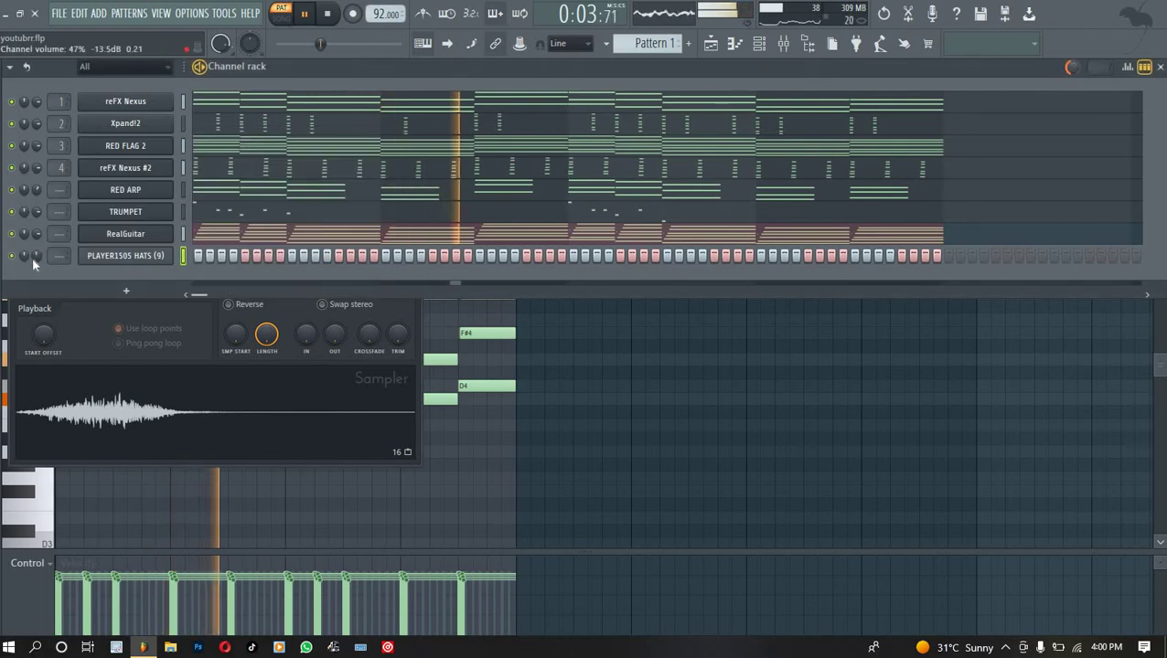
Collapse the PLAYER1505 DRUM KITS folder and open the Kwaito Presets folder inside SETIN EM.
mouse_move(2, 266)
left_click(78, 338)
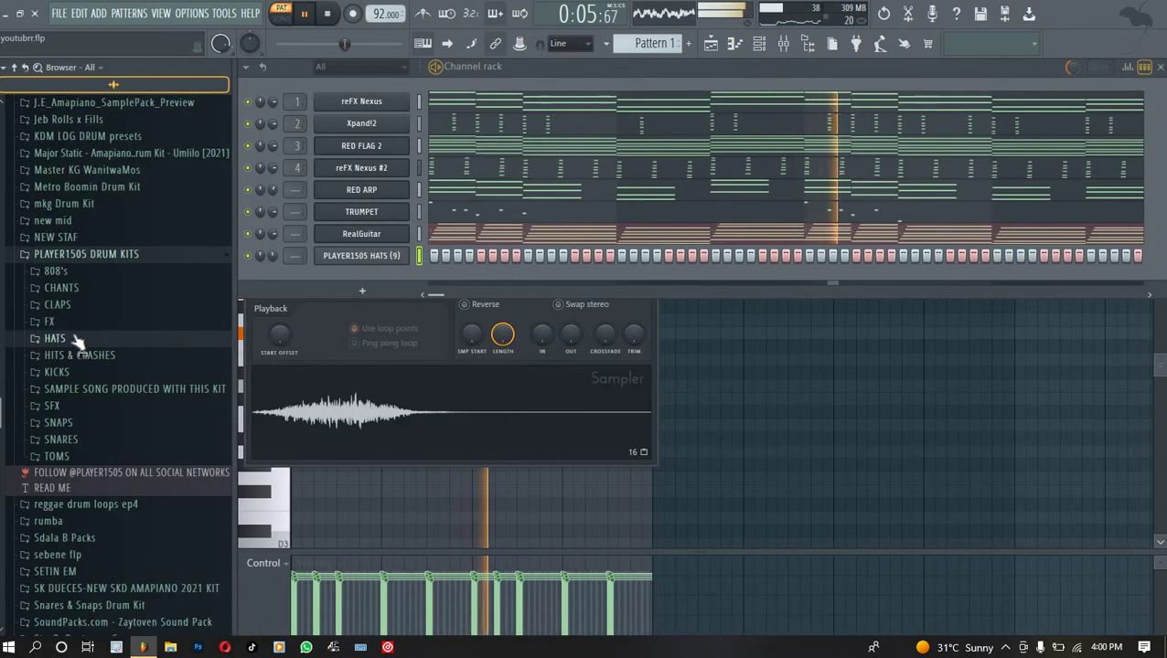
left_click(85, 256)
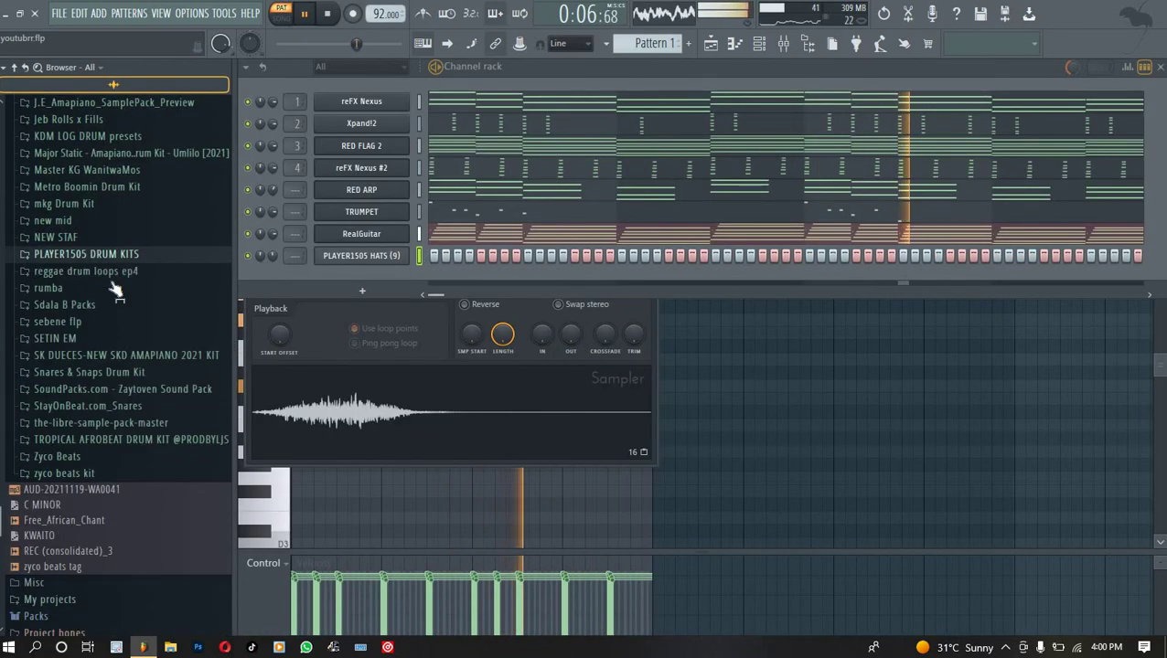
left_click(80, 355)
left_click(82, 372)
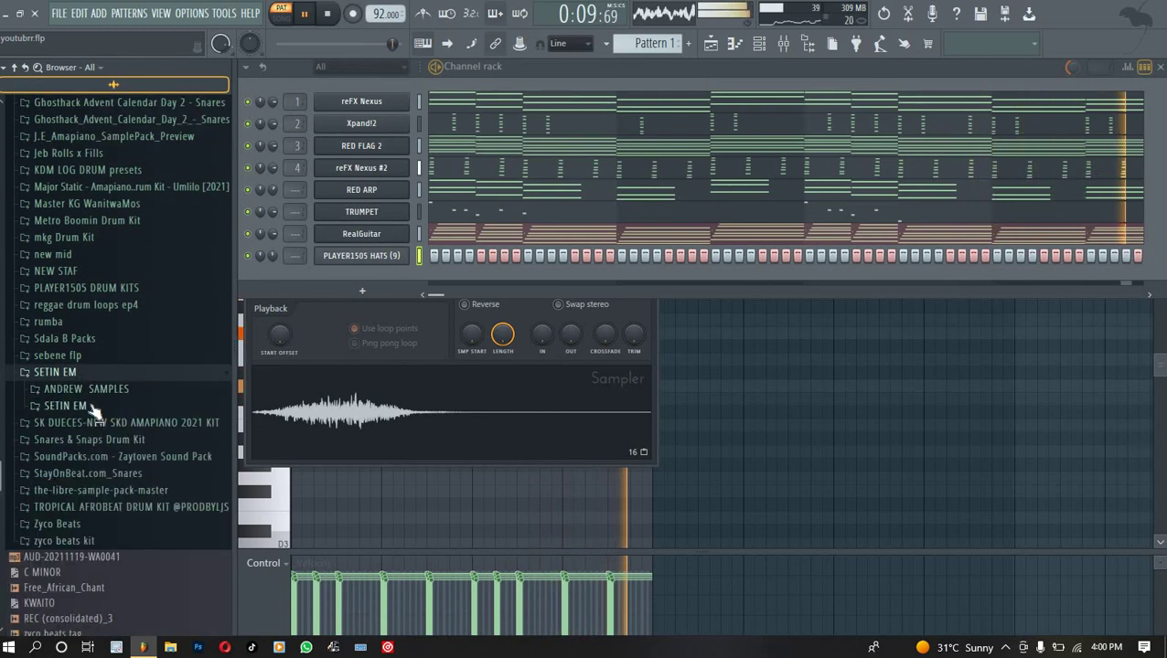
left_click(103, 409)
left_click(107, 287)
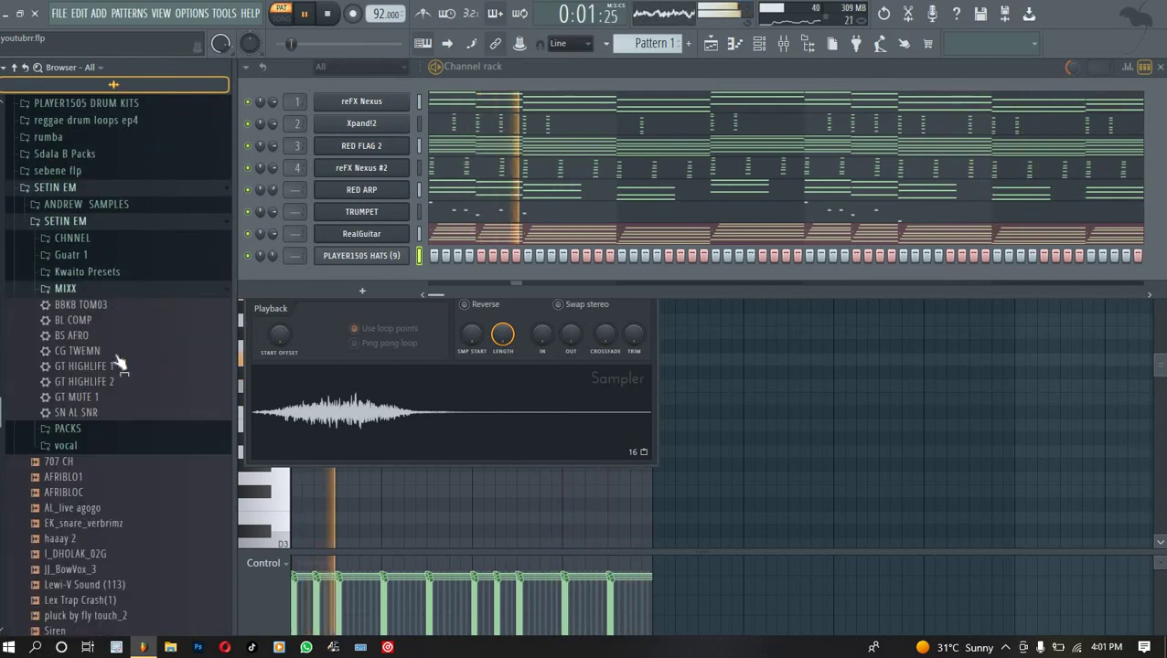
left_click(91, 274)
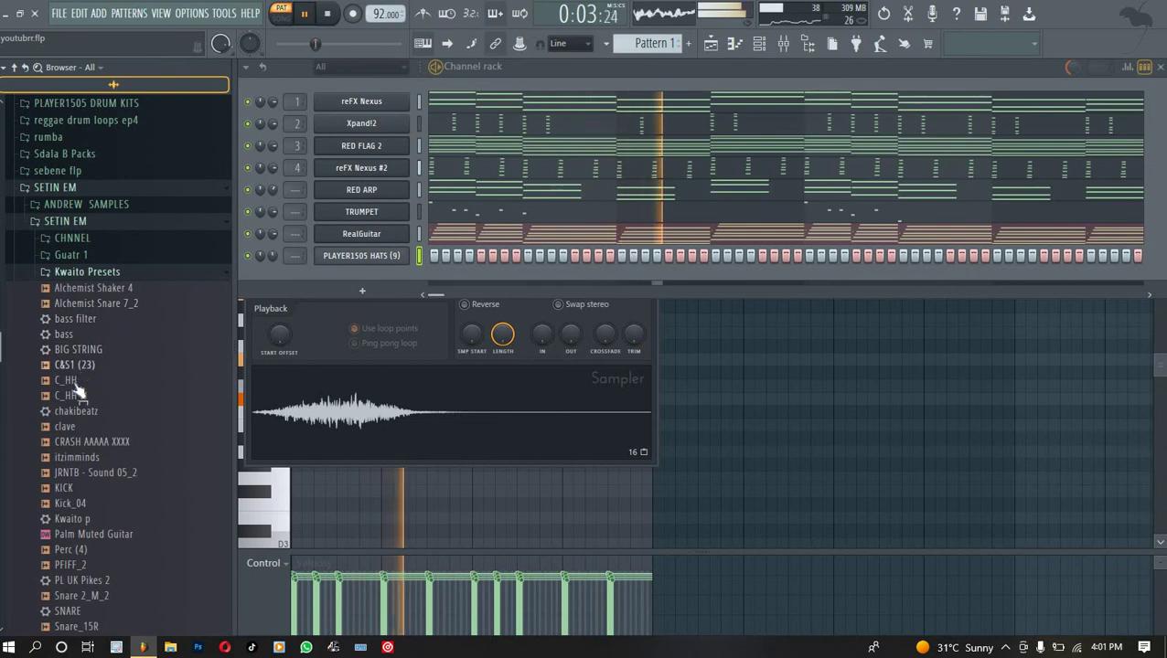
Add the C_HH sample as a new channel with a hit every four steps, starting on step 3.
left_click_drag(65, 380, 151, 282)
right_click(150, 278)
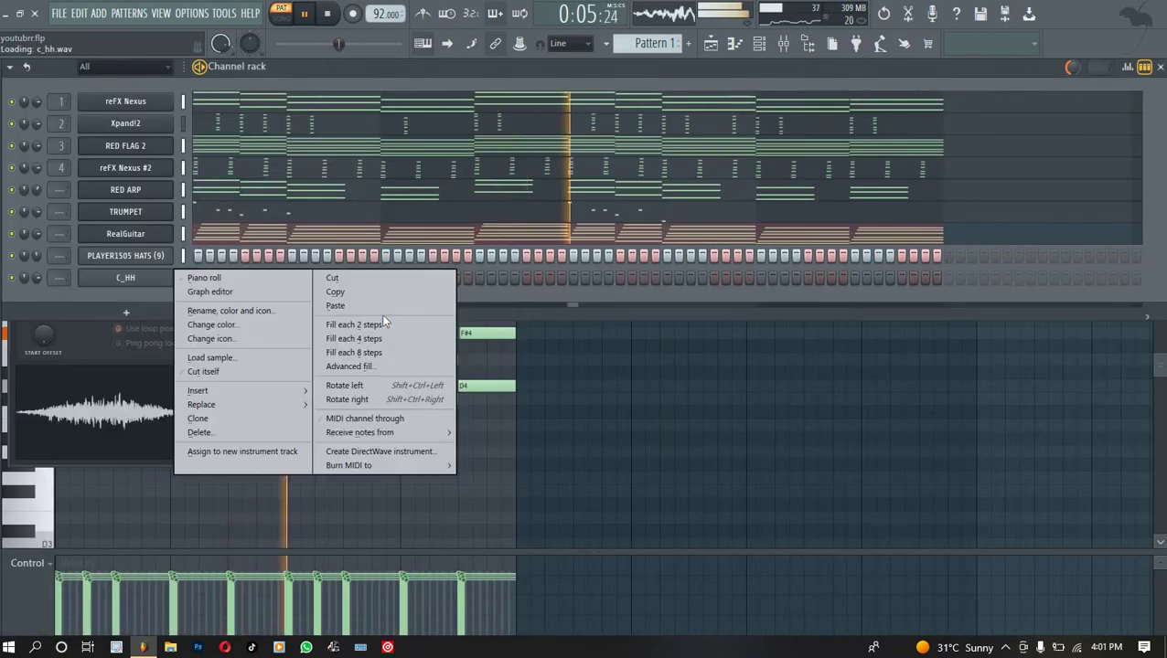
left_click(363, 340)
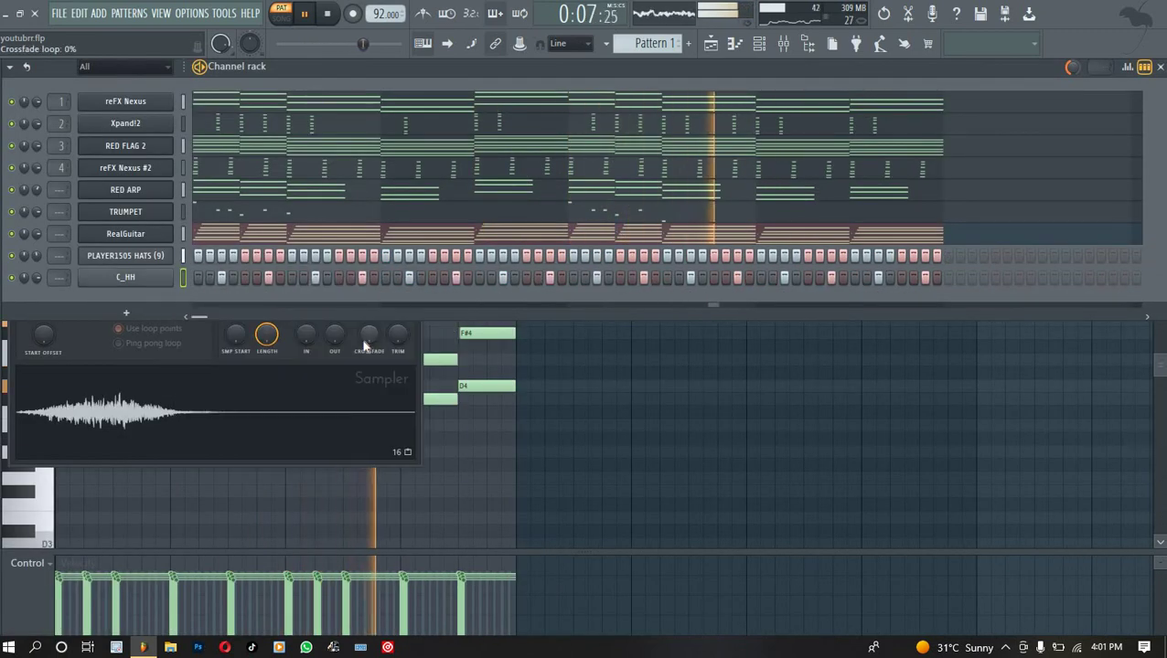
Add the Kick_04 sample from Kwaito Presets as a new channel and fill it every four steps.
mouse_move(77, 474)
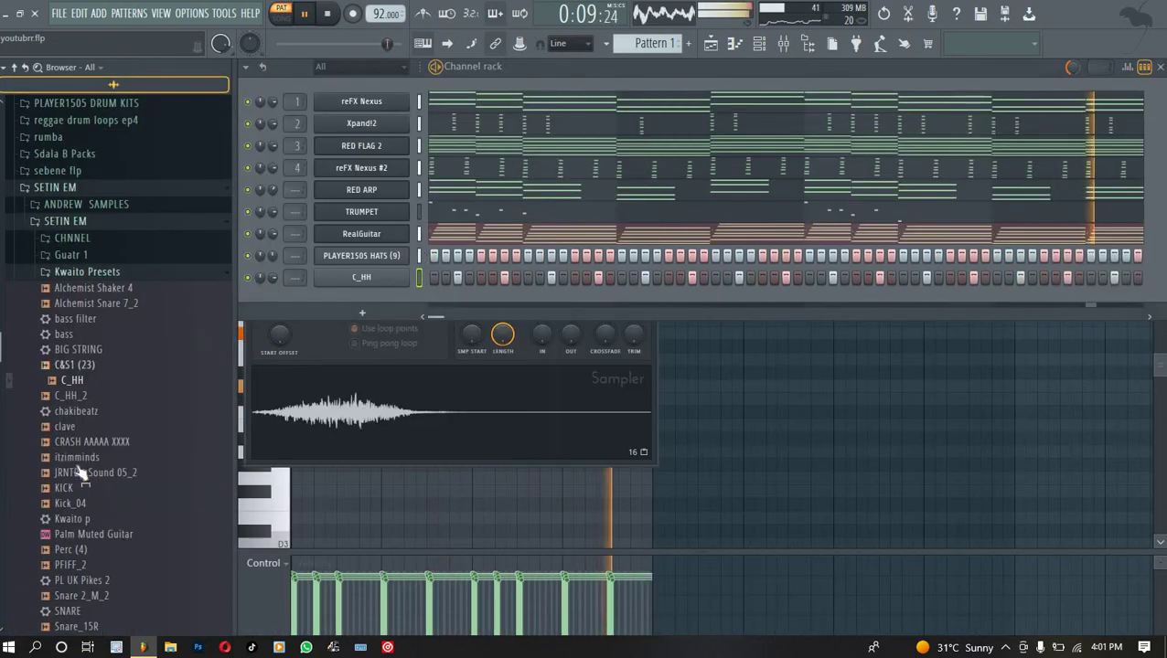
scroll(83, 476, "down", 2)
left_click_drag(73, 415, 136, 302)
right_click(171, 299)
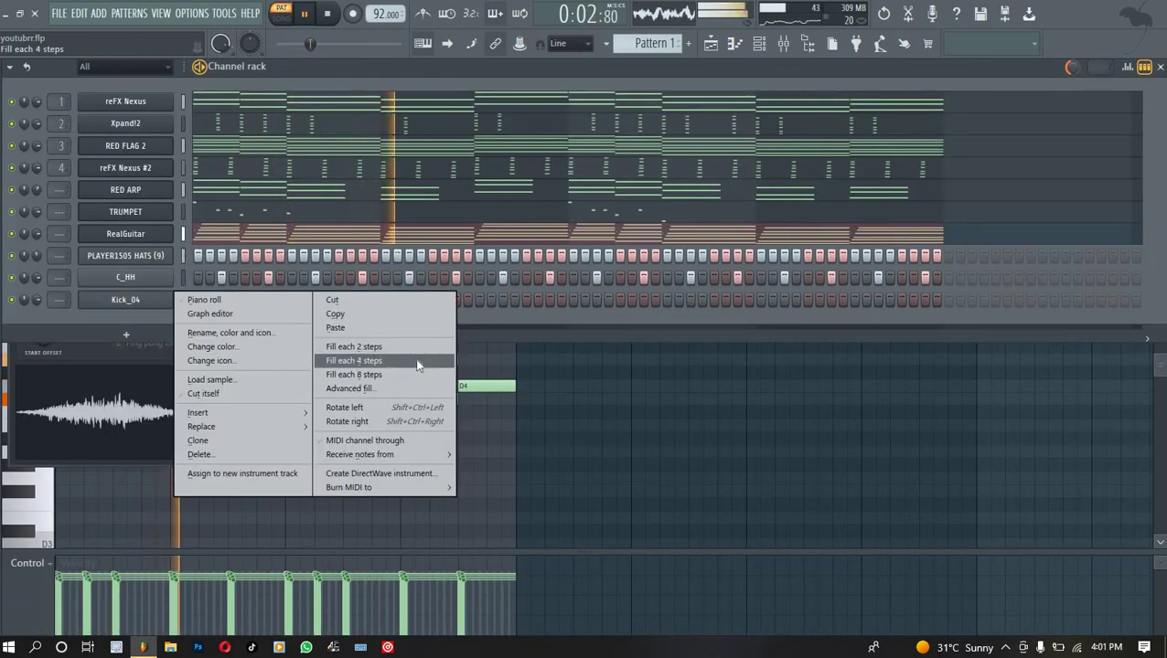
left_click(412, 360)
Normalize the Kick_04 sample and assign its channel to mixer track 5.
left_click(126, 299)
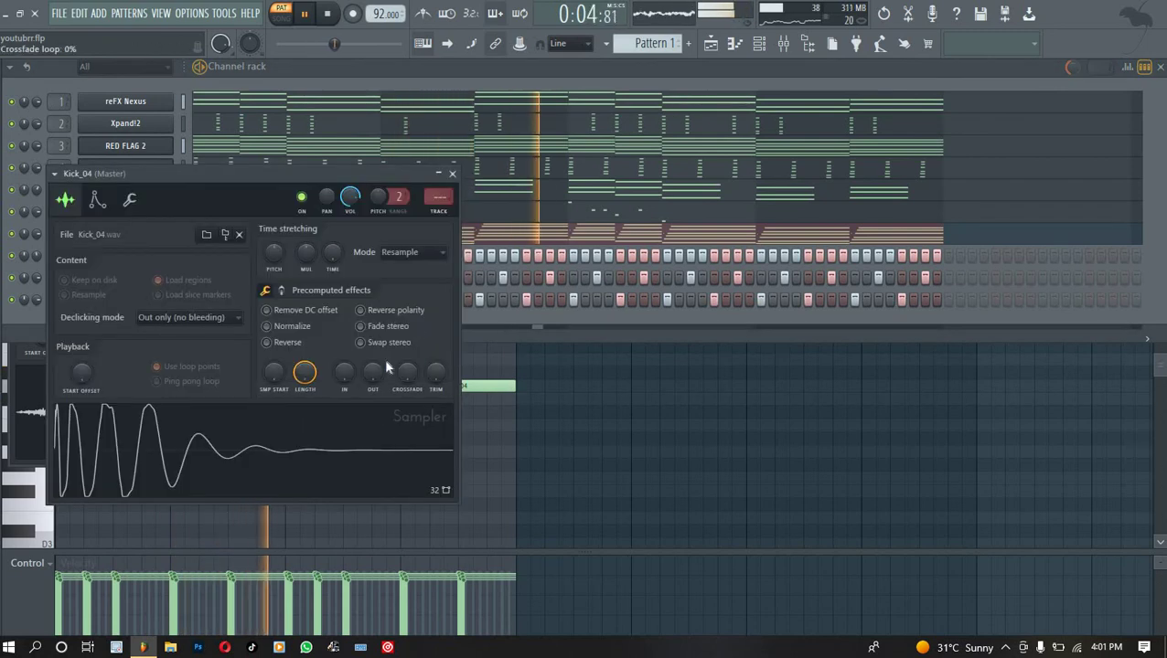
left_click(268, 326)
key("ctrl+l")
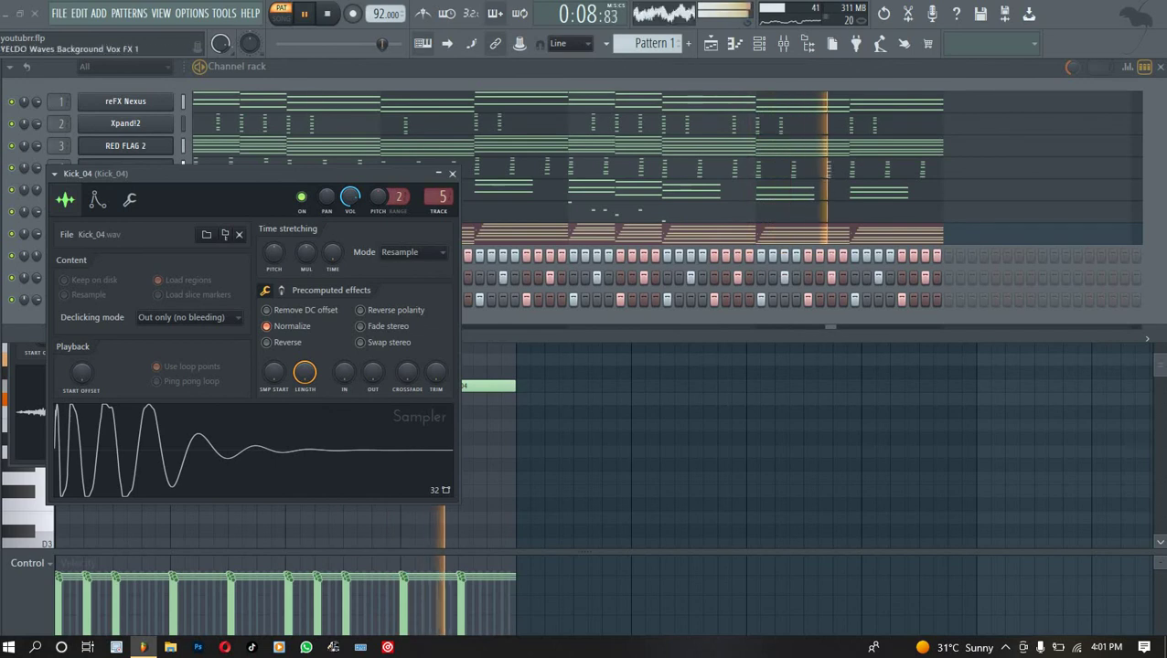
left_click(703, 83)
Solo the PLAYER1505 HATS (9) channel and replace its sample with Alchemist Shaker 4 from Kwaito Presets.
right_click(12, 256)
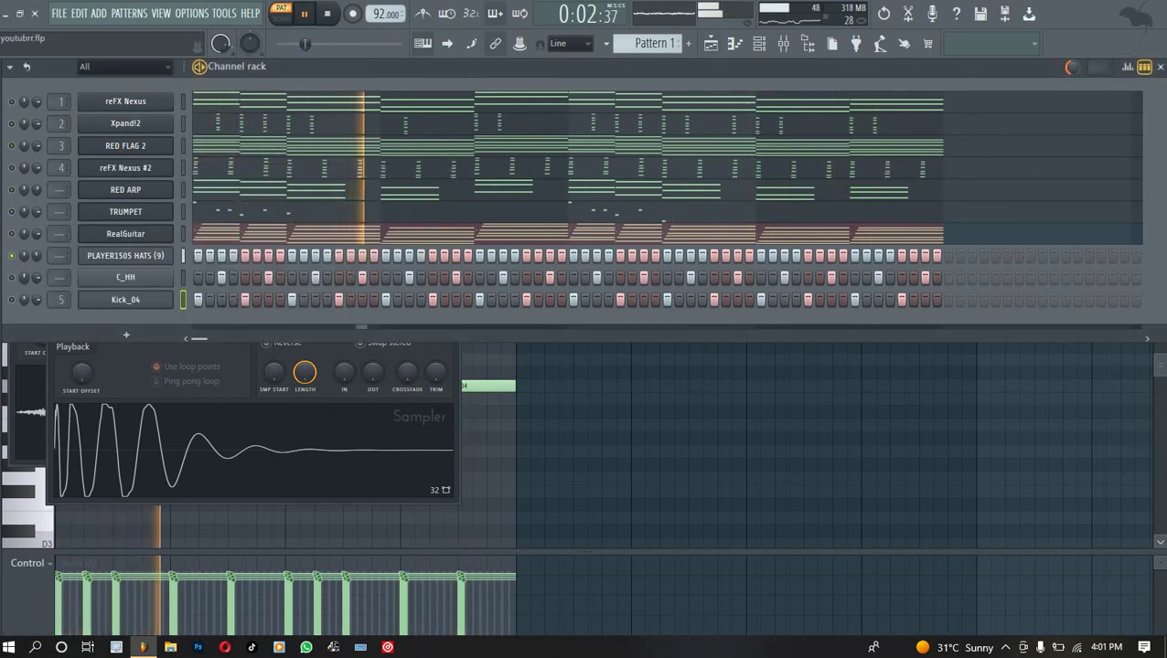
mouse_move(2, 224)
left_click_drag(97, 198, 134, 313)
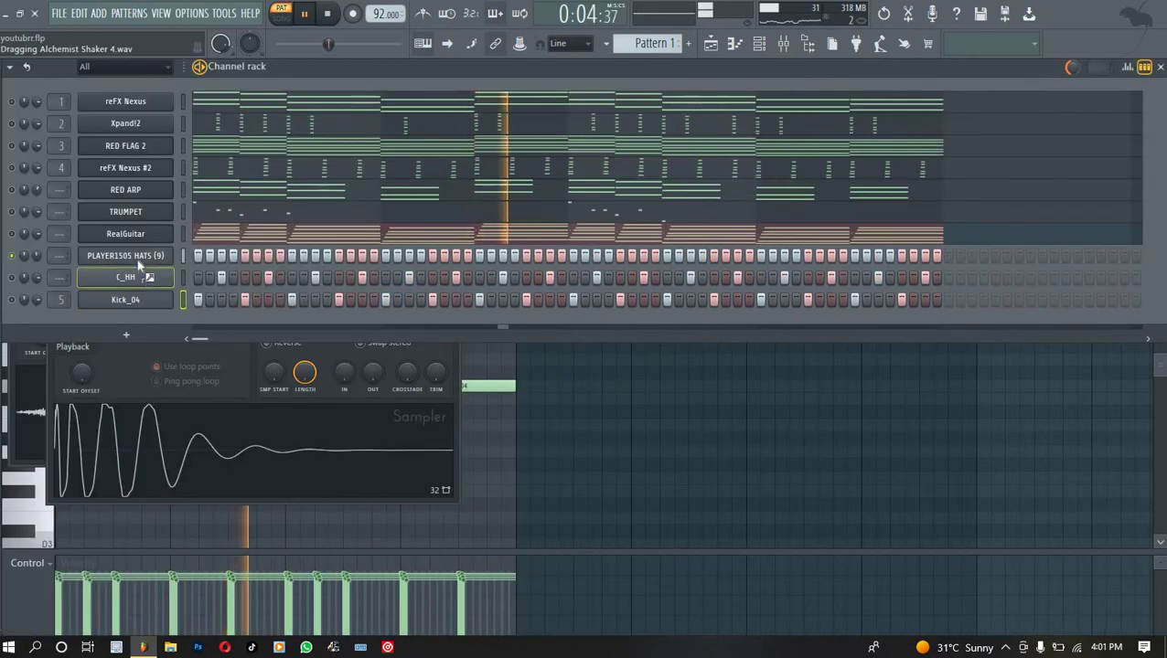
left_click_drag(136, 262, 141, 268)
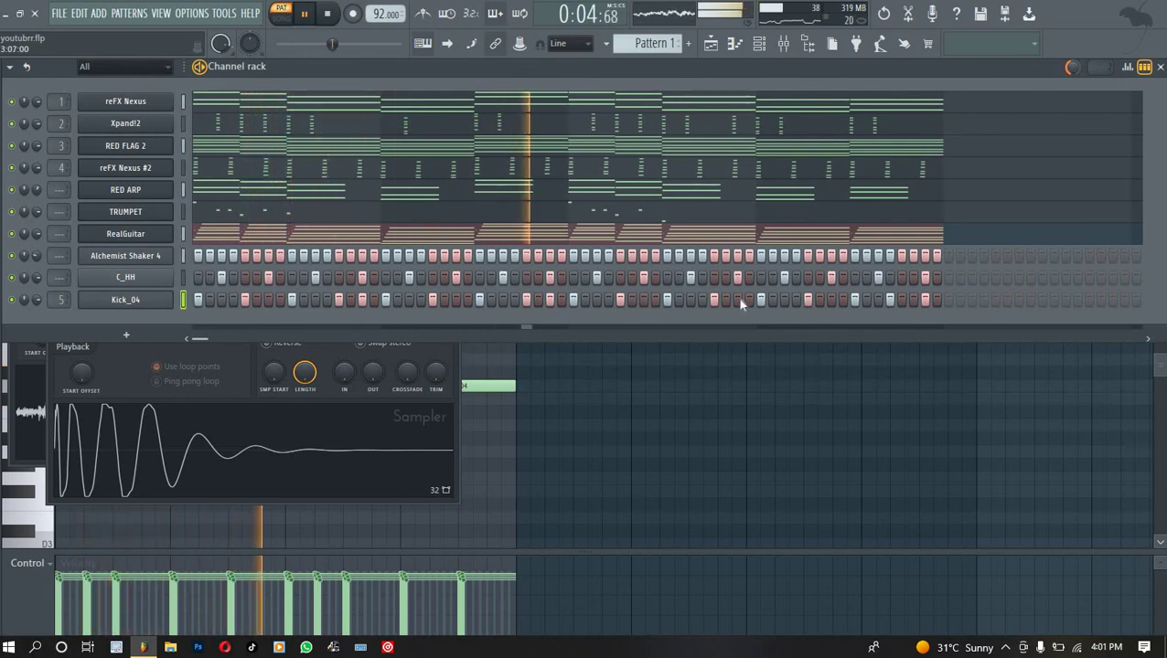
Add the SNARE 0 sample from the ANDREW SAMPLES folder as a new channel and turn off its loop points.
left_click(2, 377)
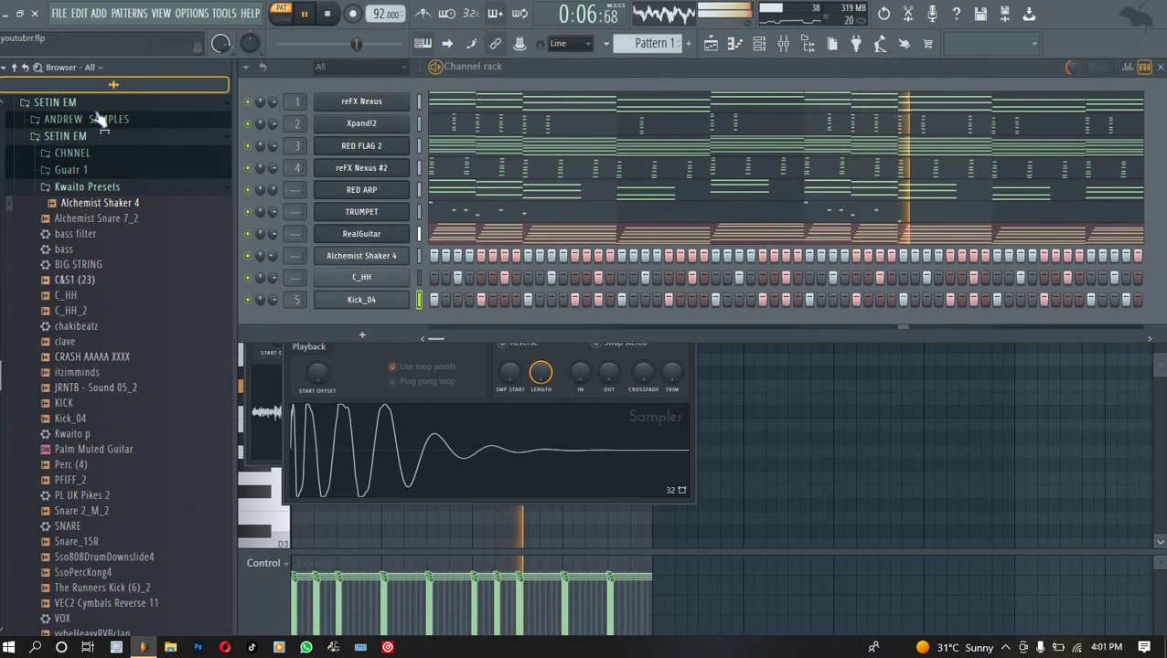
left_click(64, 137)
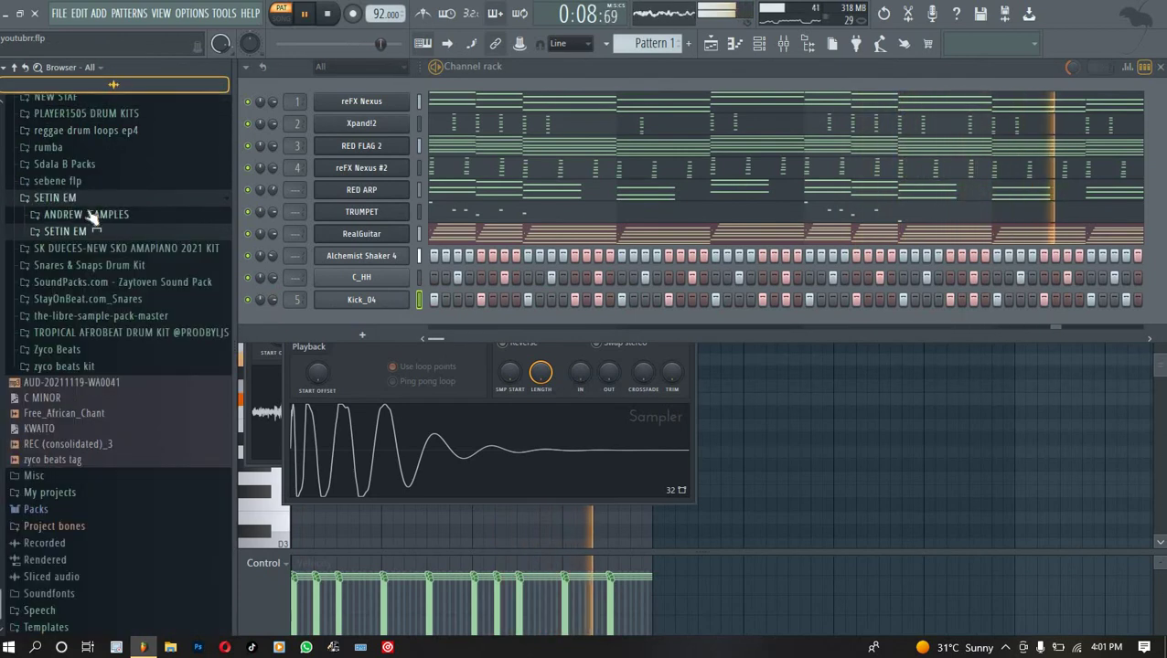
left_click(86, 214)
left_click_drag(421, 331, 119, 312)
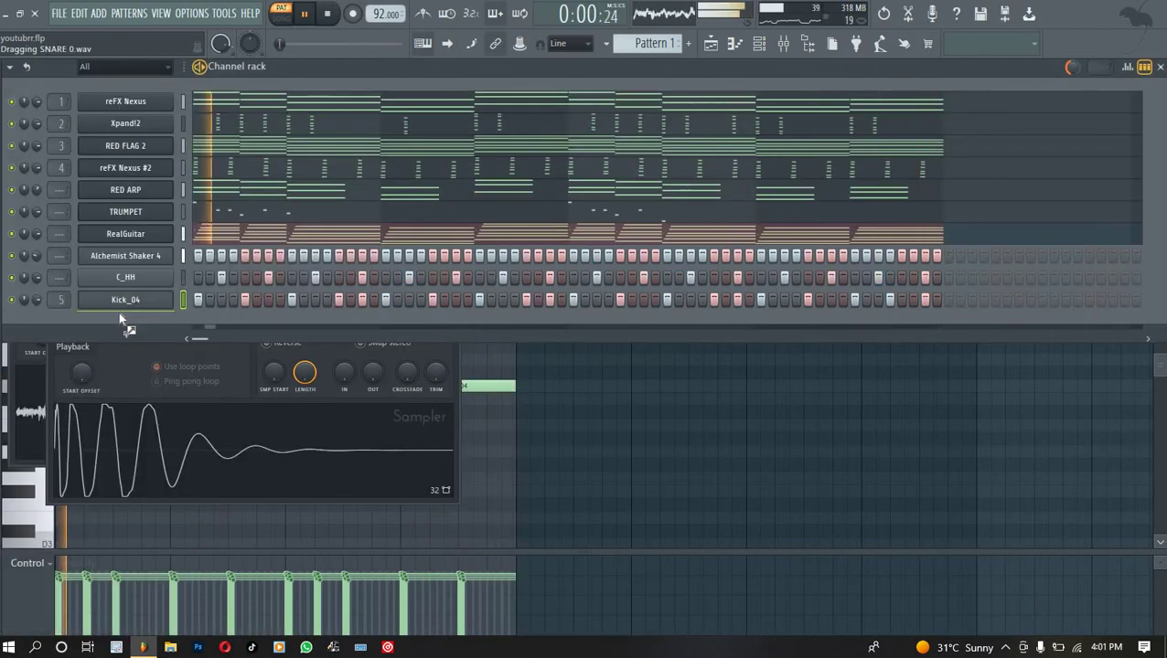
left_click_drag(905, 300, 48, 317)
left_click(110, 323)
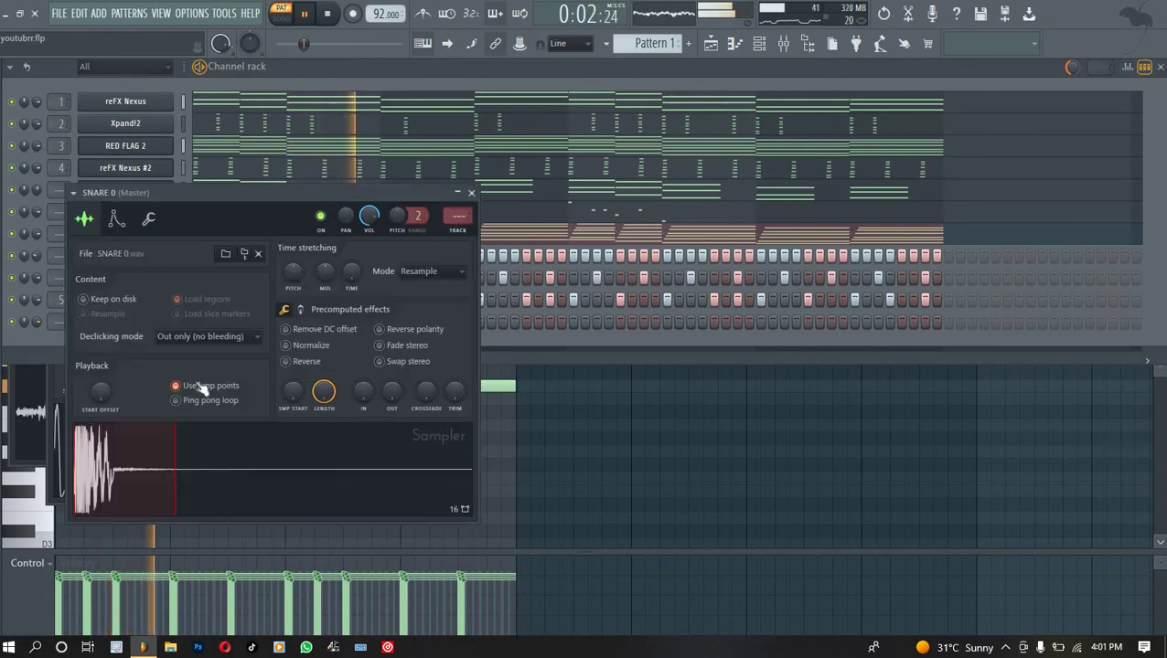
Program the SNARE 0 channel with hits on steps 1, 4 and 7 of every eight-step group across all four bars.
left_click(924, 321)
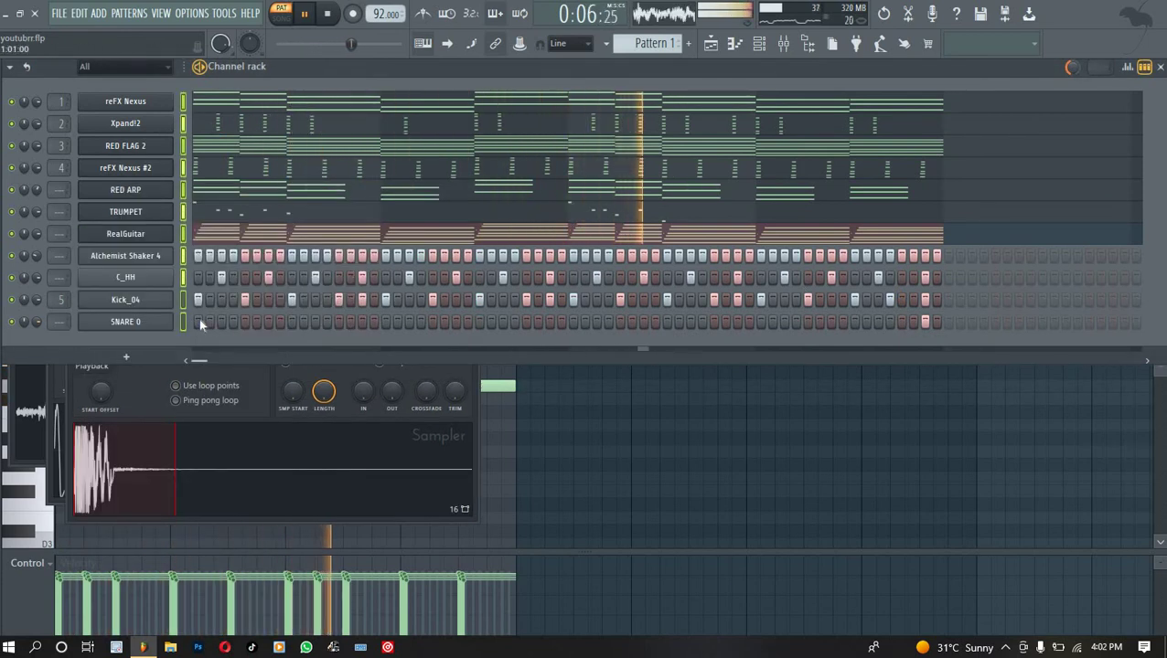
left_click(200, 323)
left_click(268, 321)
left_click(292, 321)
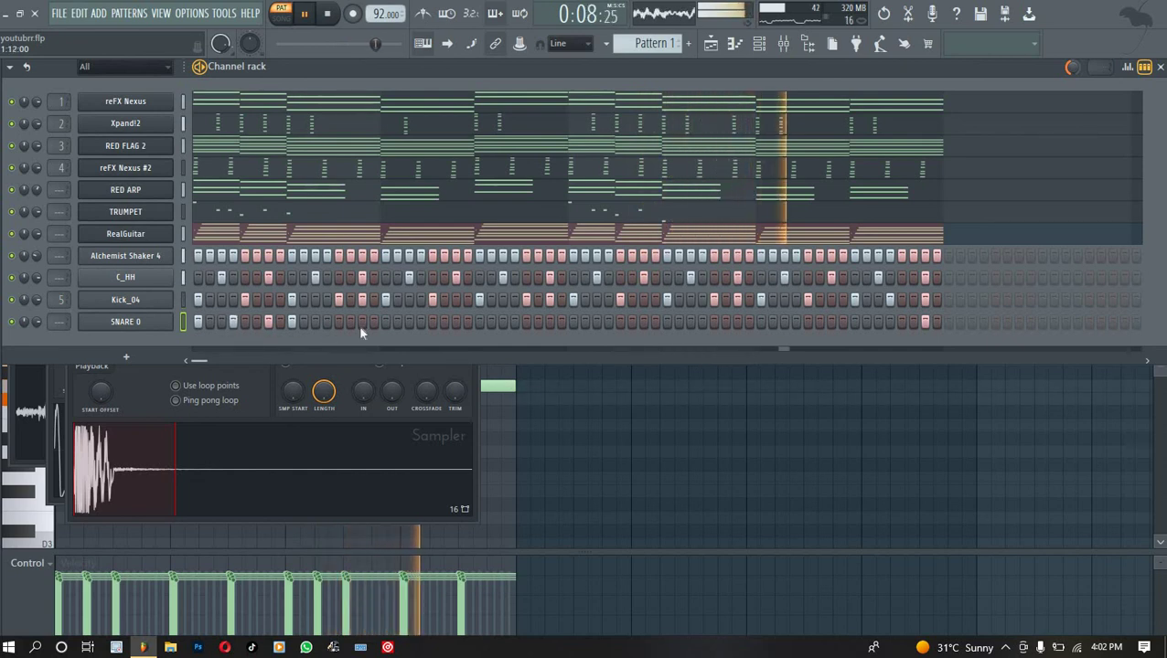
left_click(443, 322)
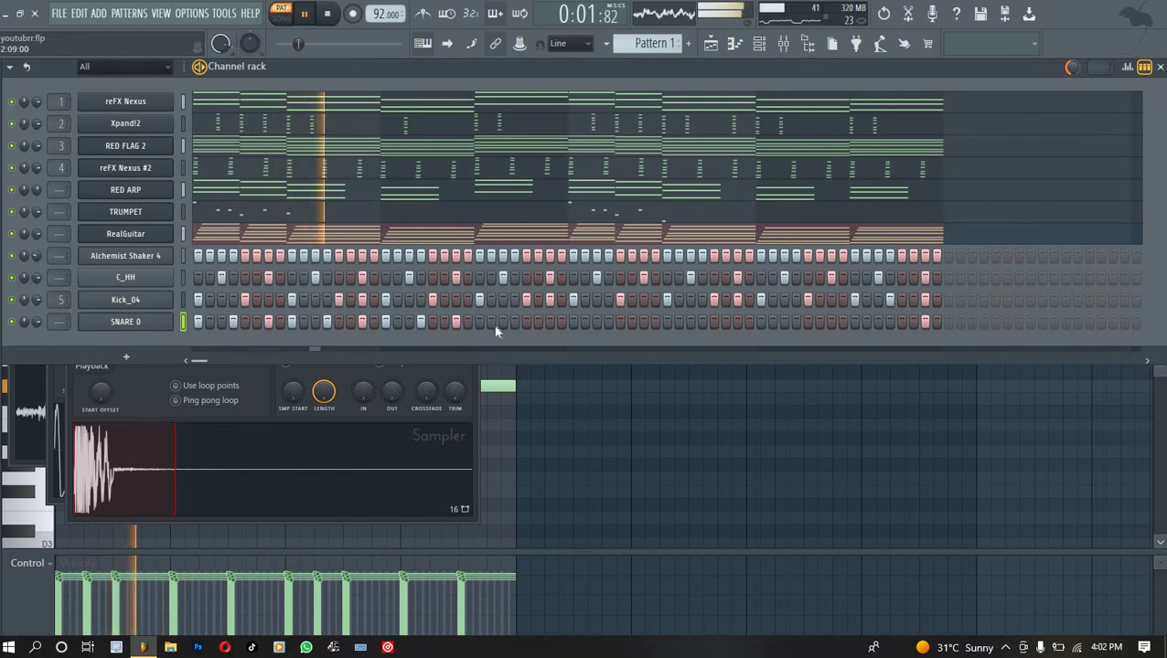
left_click(552, 321)
left_click(575, 324)
left_click(610, 321)
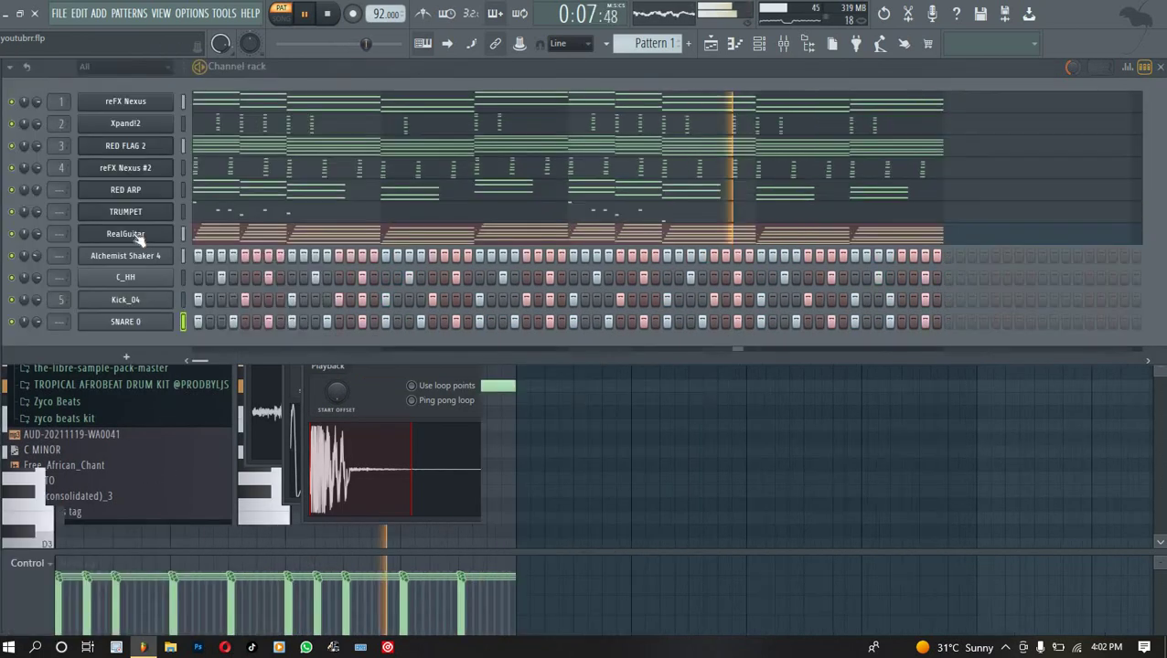
Audition open hats in the Zyco Beats folder and replace the C_HH channel's sample with Attack OHat 02.
mouse_move(104, 265)
left_click(82, 222)
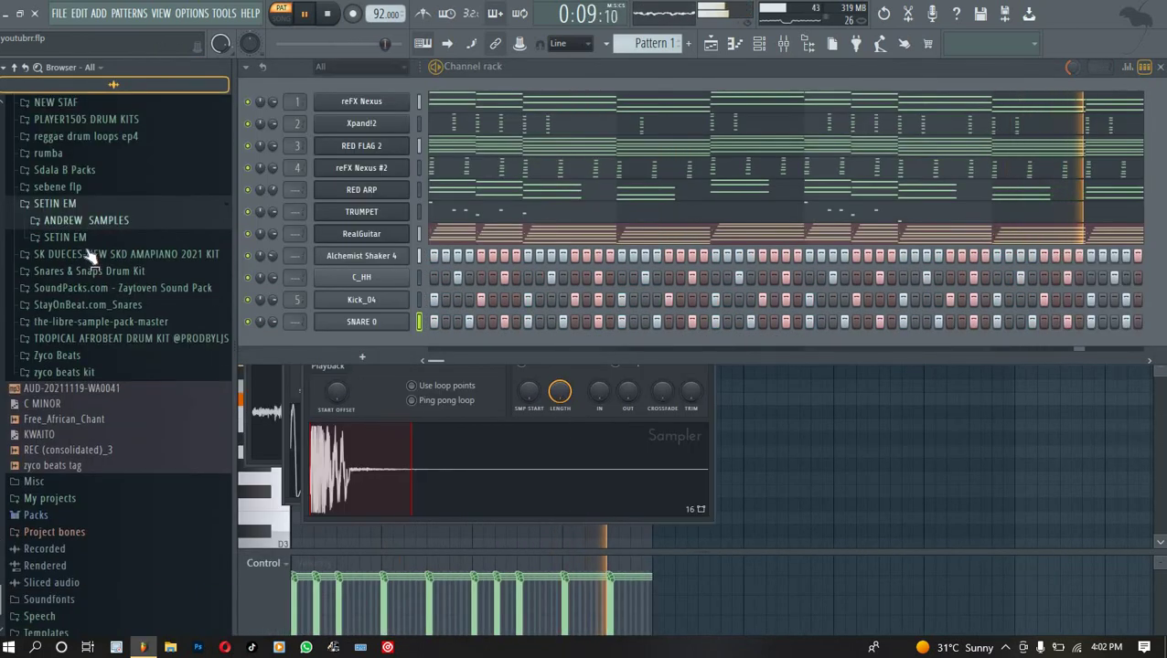
left_click(110, 356)
scroll(92, 202, "down", 5)
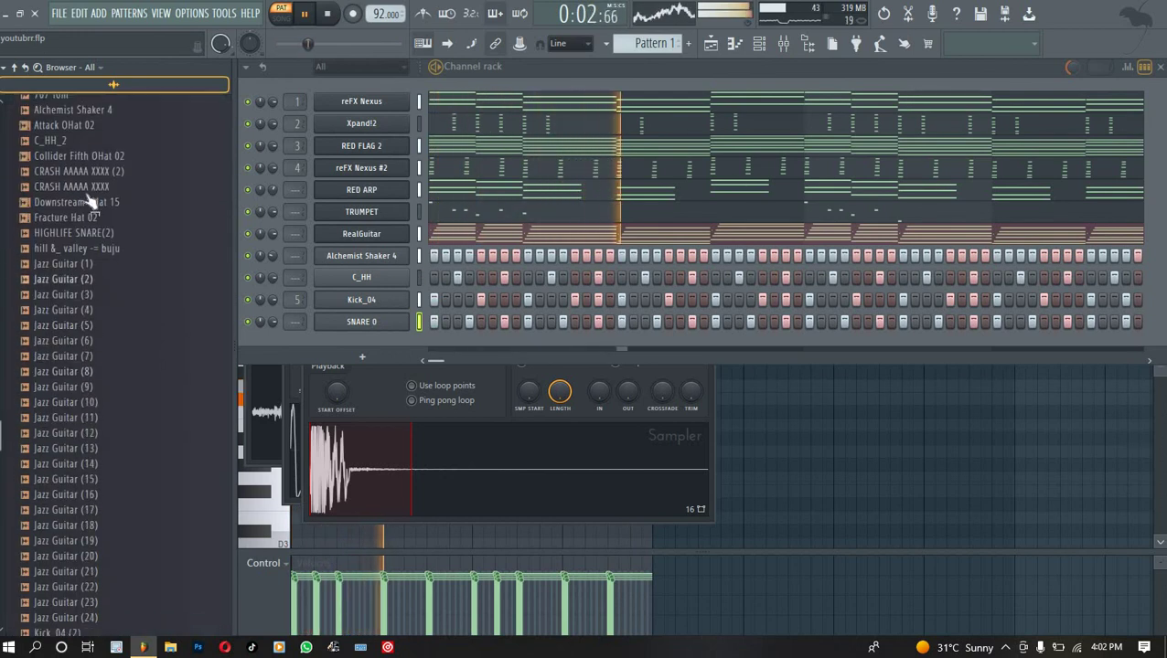
left_click_drag(80, 158, 435, 345)
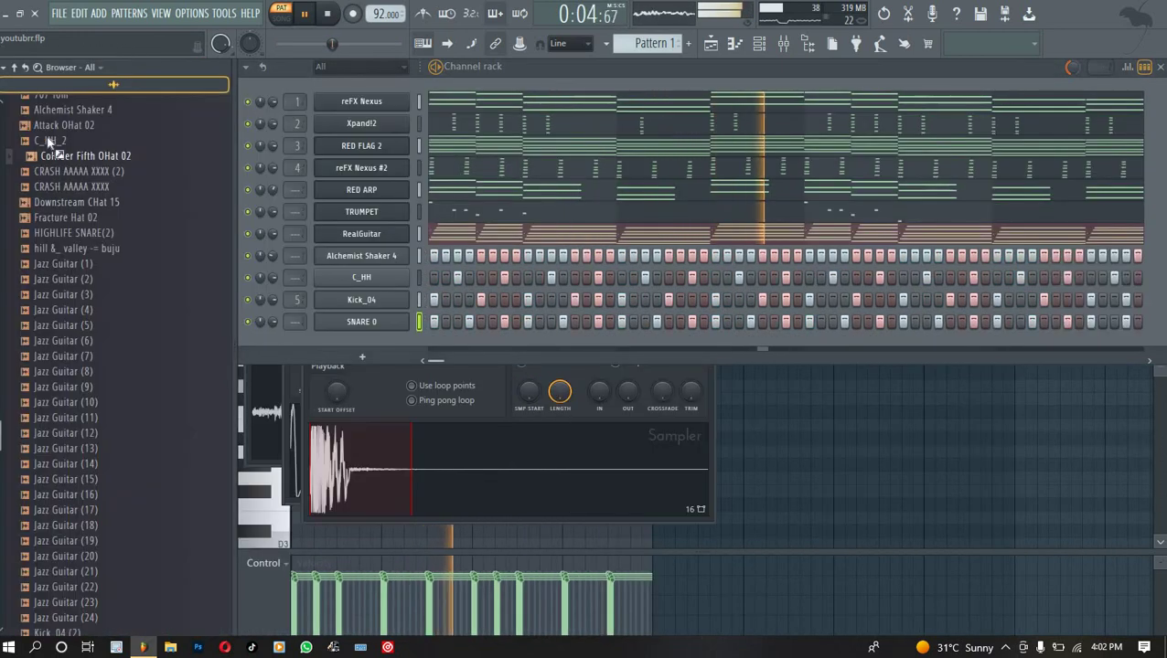
left_click_drag(44, 131, 129, 282)
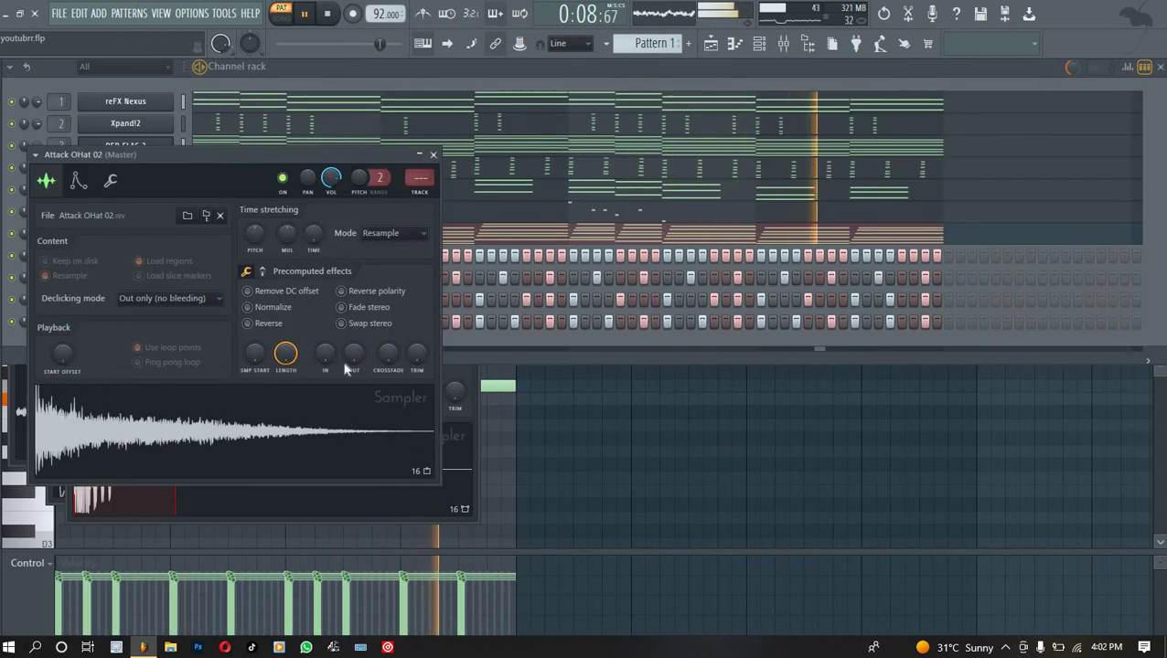
Normalize the Attack OHat 02 sample with a quick fade-out and assign its channel to mixer track 6.
left_click_drag(352, 363, 354, 315)
left_click(271, 309)
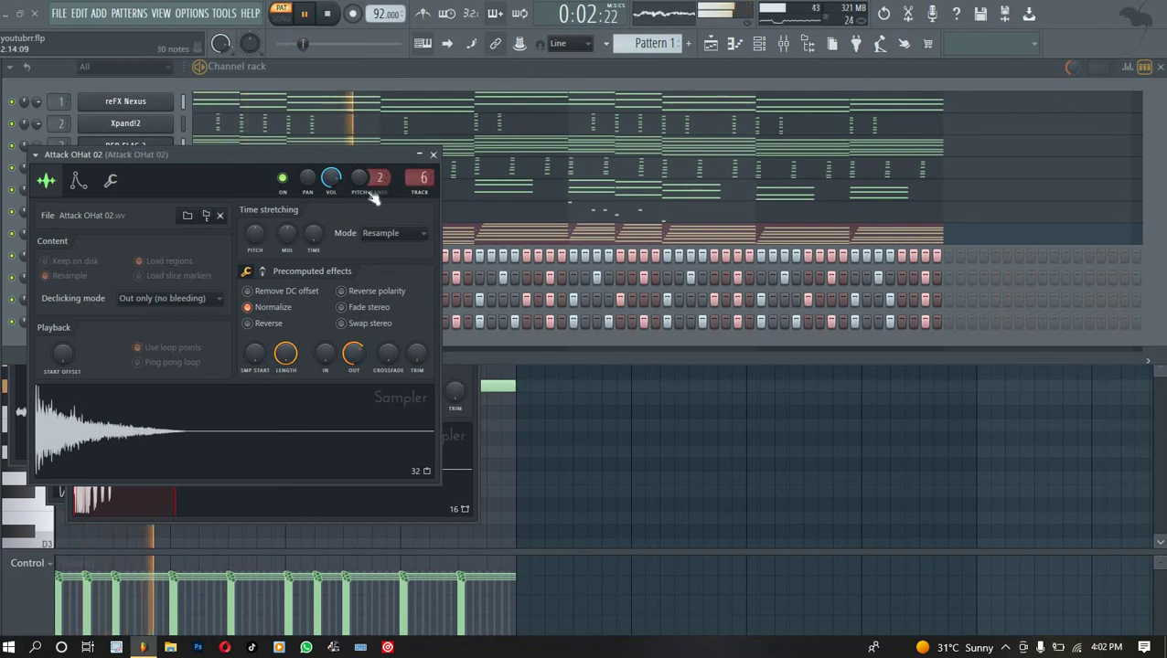
left_click(375, 70)
Delete the Alchemist Shaker 4 channel.
right_click(126, 260)
left_click(218, 411)
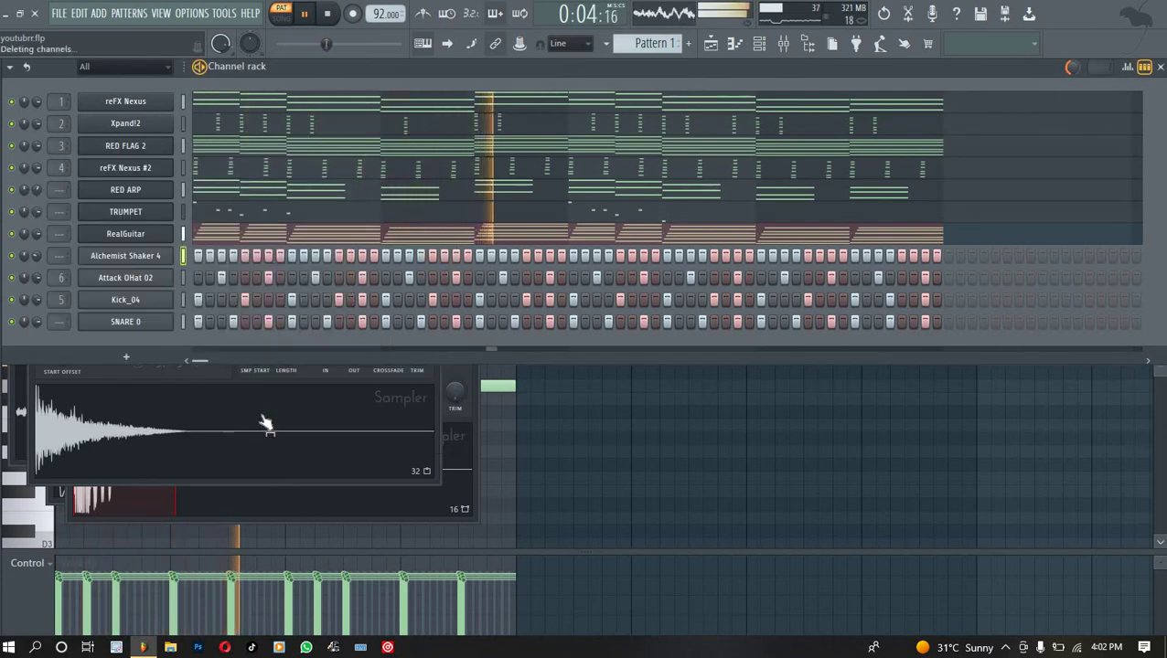
Add the Snares_StayOnBeat (11) sample from Zyco Beats as a new channel and move the SNARE 0 step pattern onto it.
left_click(4, 313)
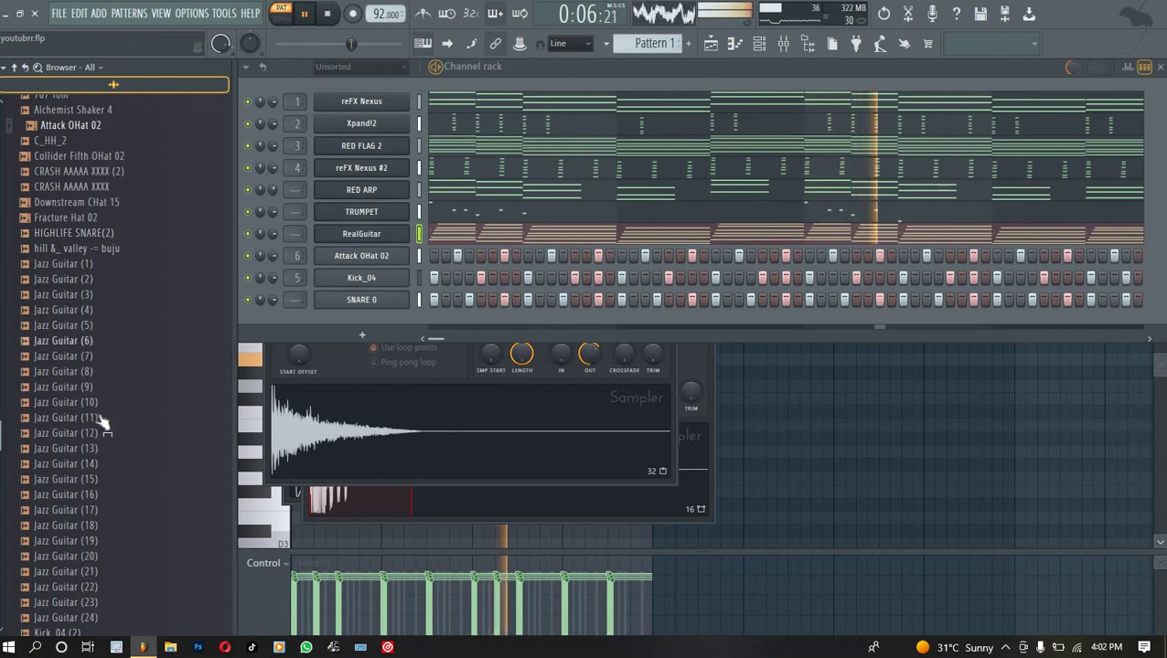
scroll(103, 423, "down", 6)
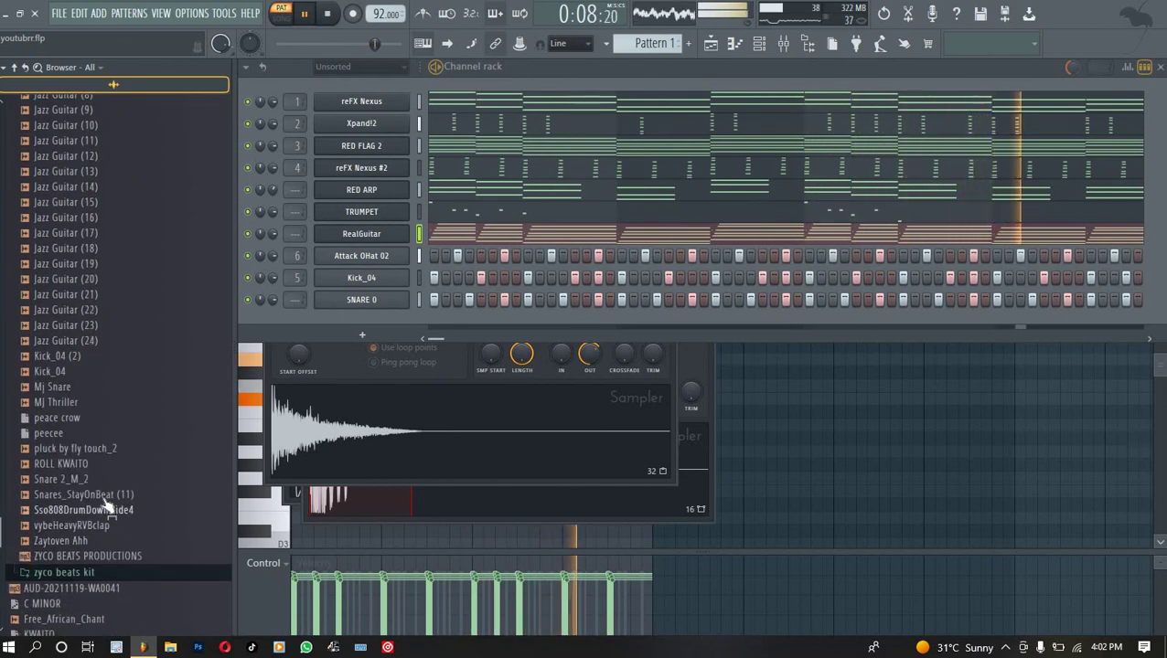
left_click_drag(108, 508, 144, 308)
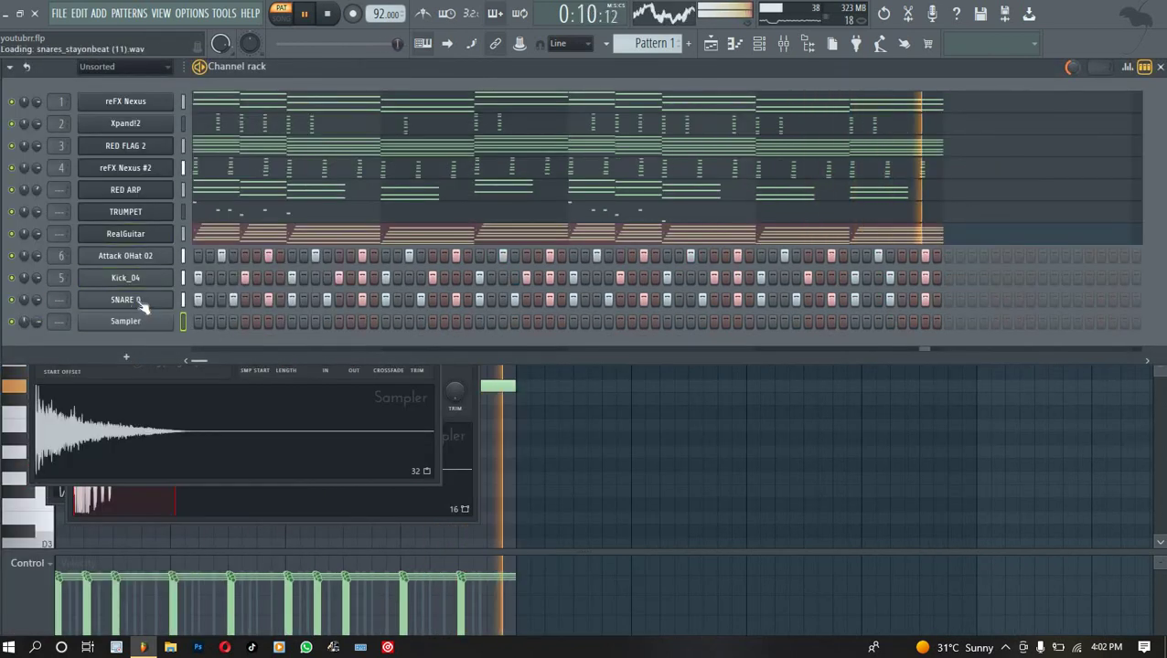
right_click(170, 321)
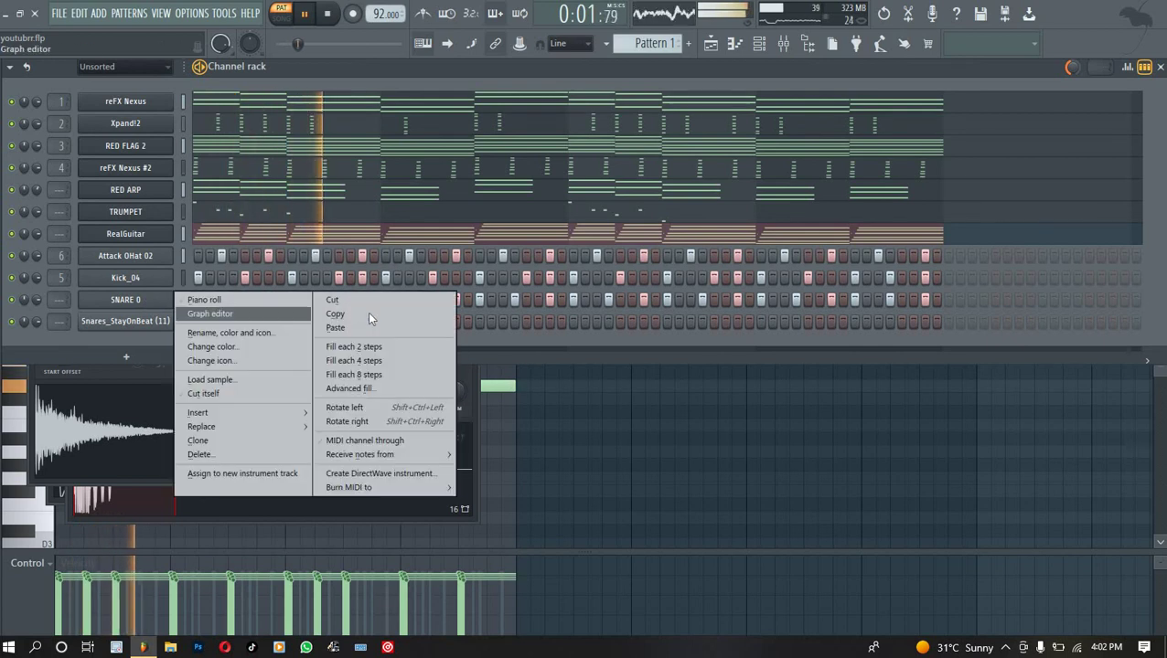
left_click(412, 350)
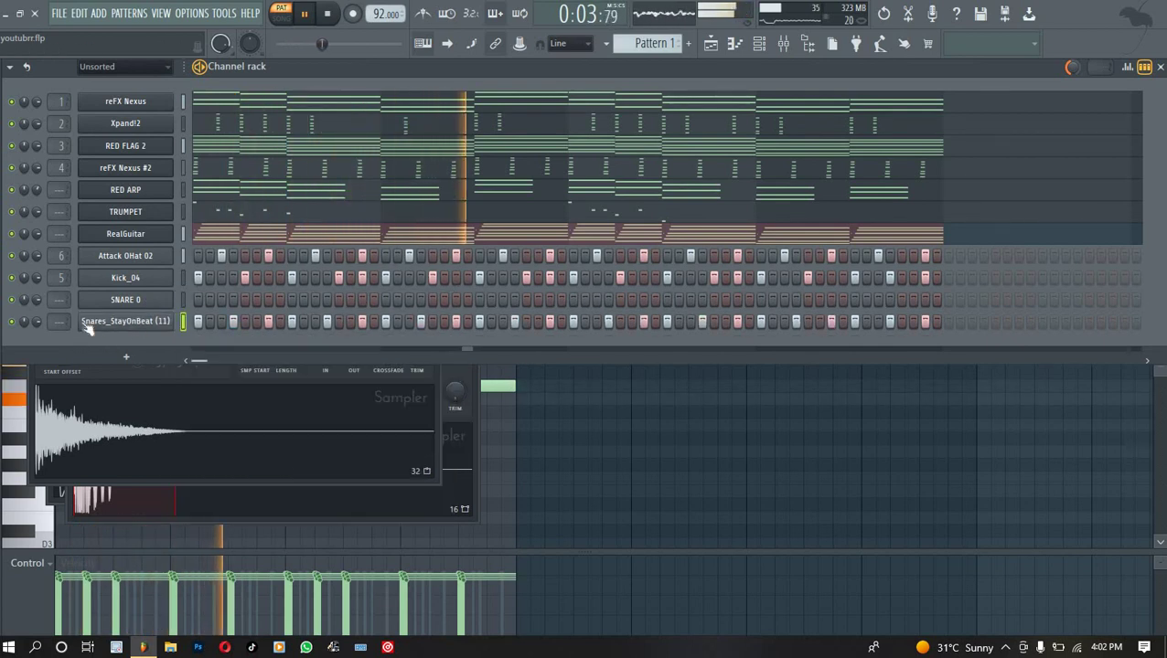
Boost the Snares_StayOnBeat (11) sample's gain by 12% with a slight fade-out and assign its channel to mixer track 7.
left_click(150, 325)
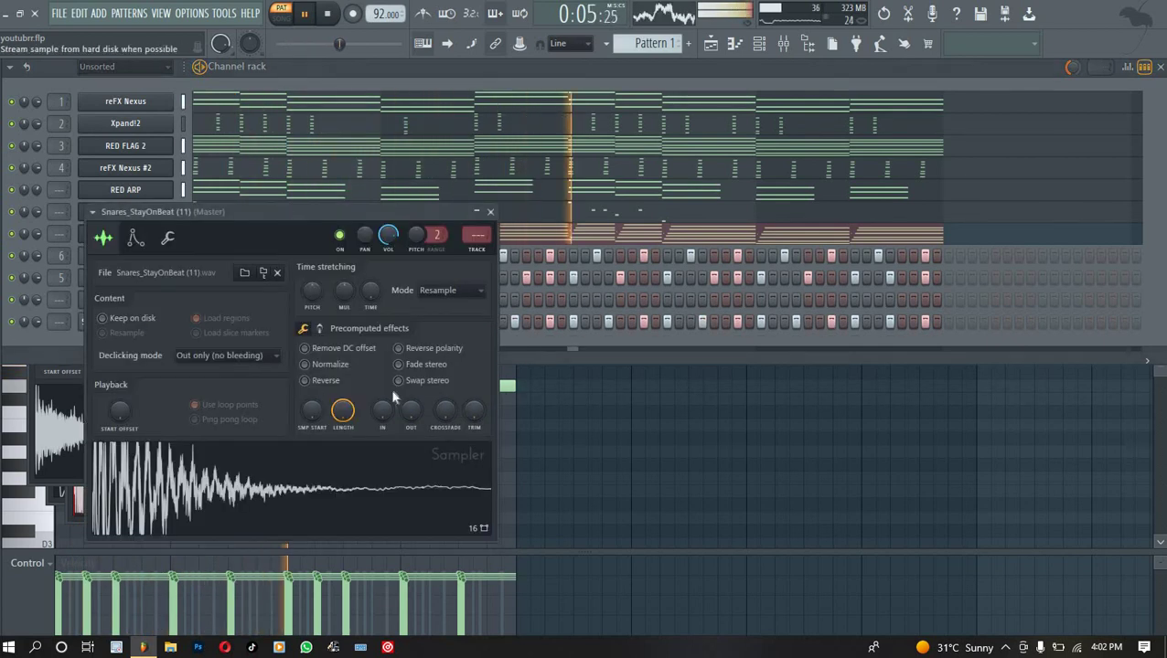
left_click(320, 330)
left_click_drag(318, 358, 326, 380)
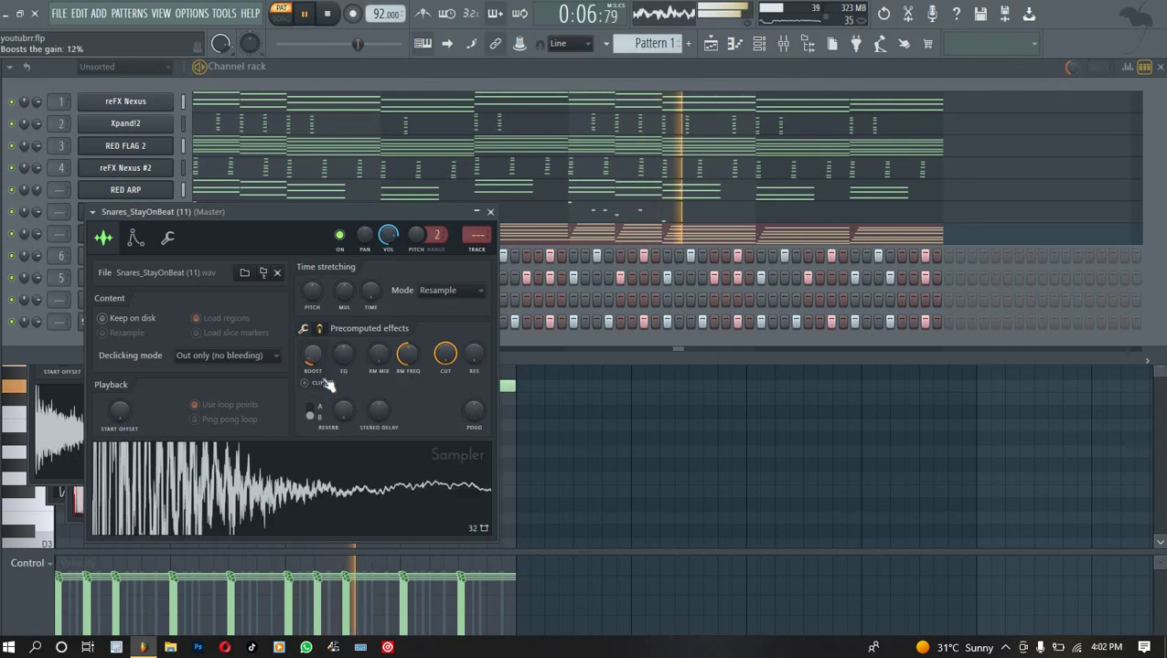
left_click(319, 329)
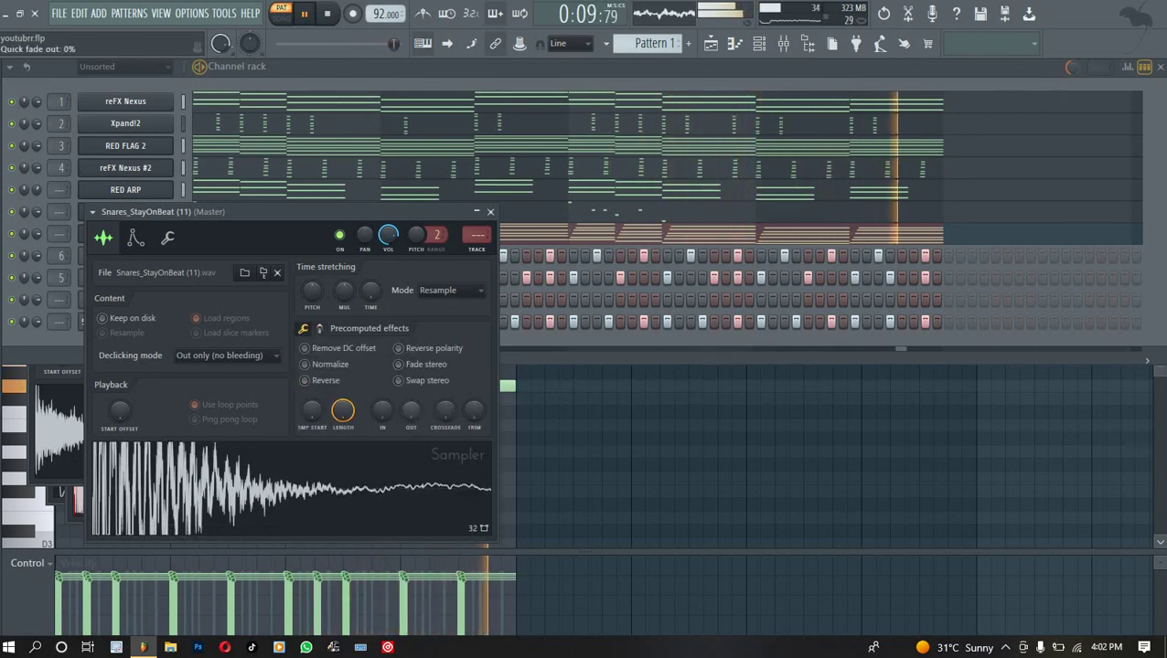
left_click_drag(410, 412, 412, 393)
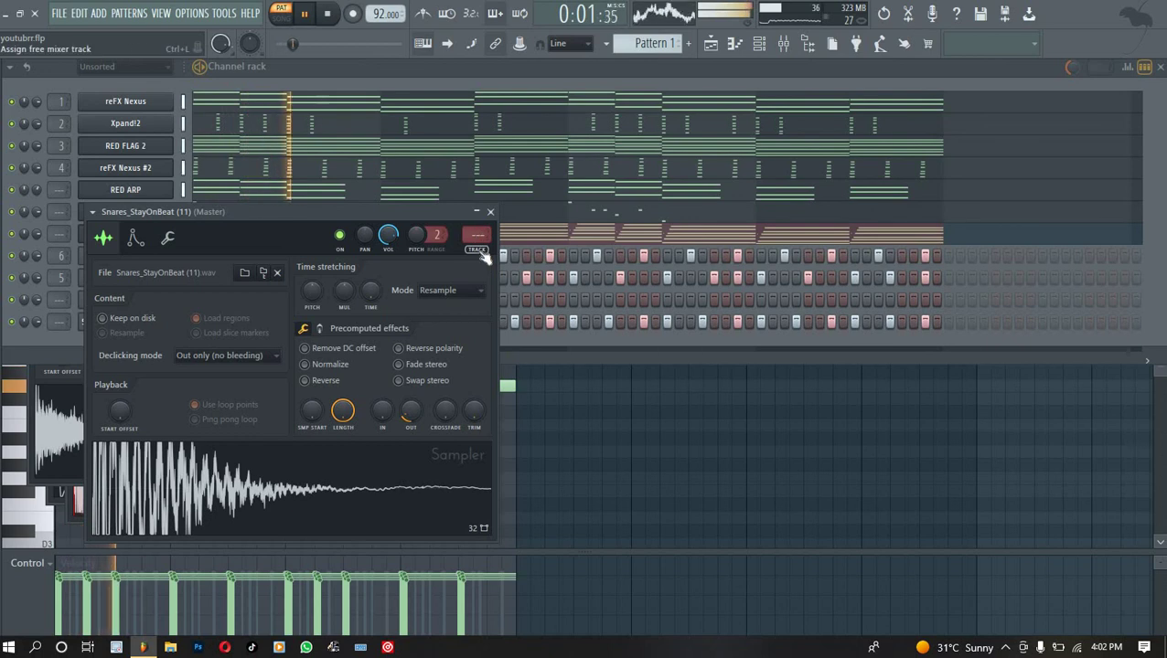
left_click(662, 73)
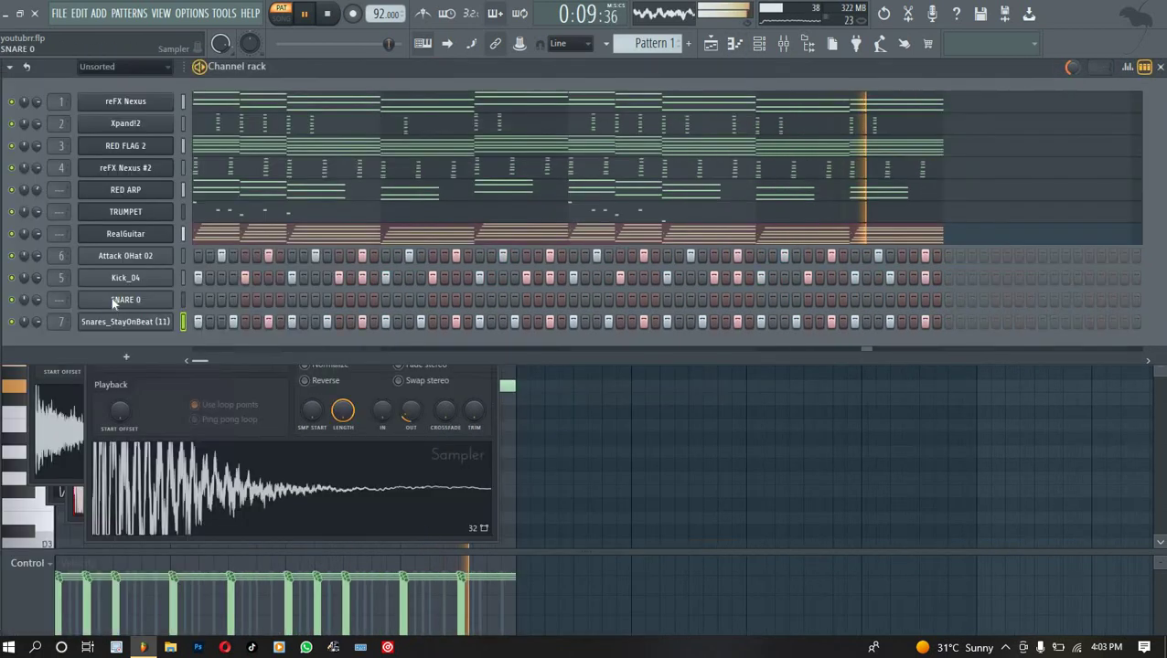
Delete the SNARE 0 channel.
right_click(111, 298)
left_click(198, 456)
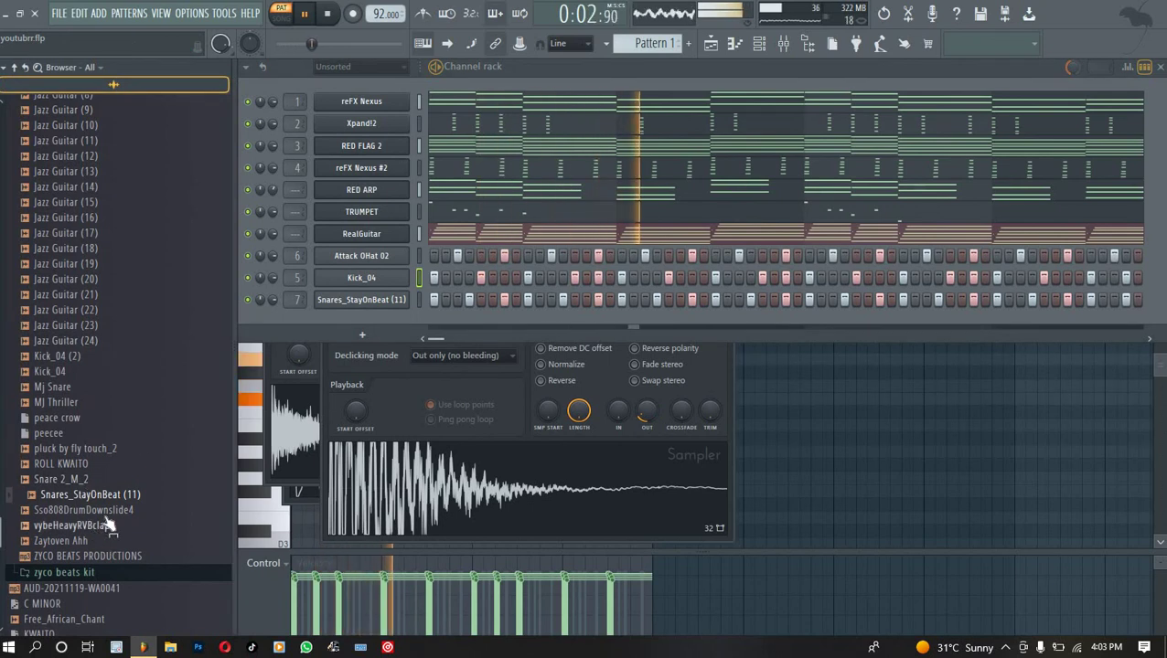
Add the HIGHLIFE SNARE(2) sample from Zyco Beats as a new channel and paste the snare step pattern into it.
scroll(86, 259, "up", 4)
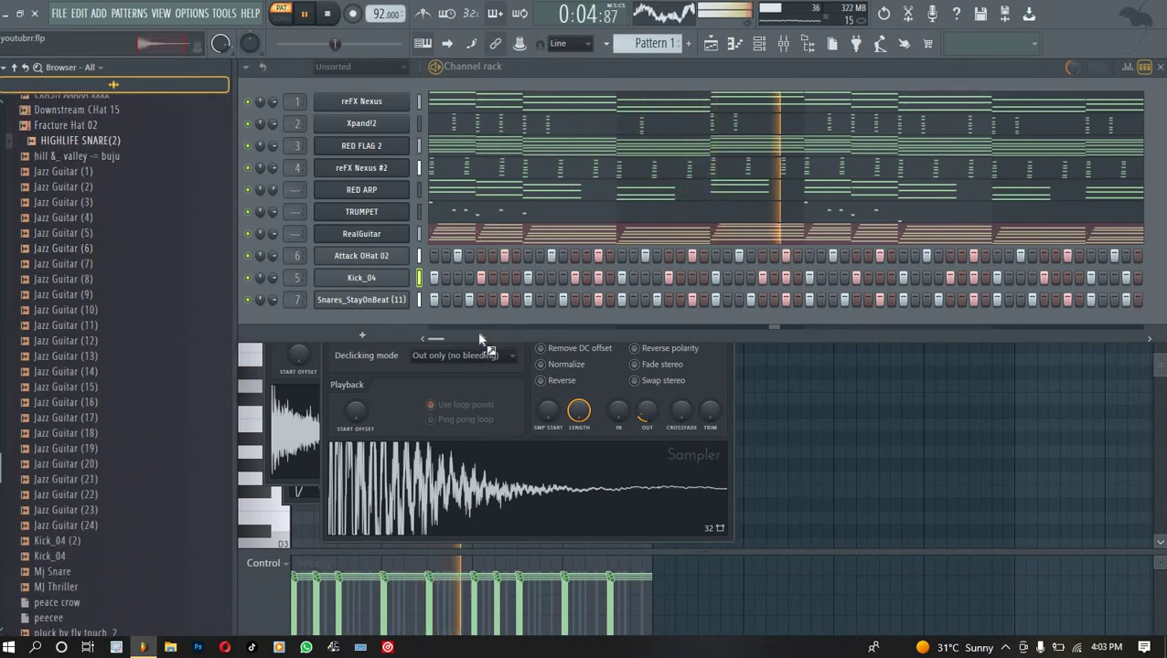
left_click_drag(73, 140, 125, 325)
right_click(160, 323)
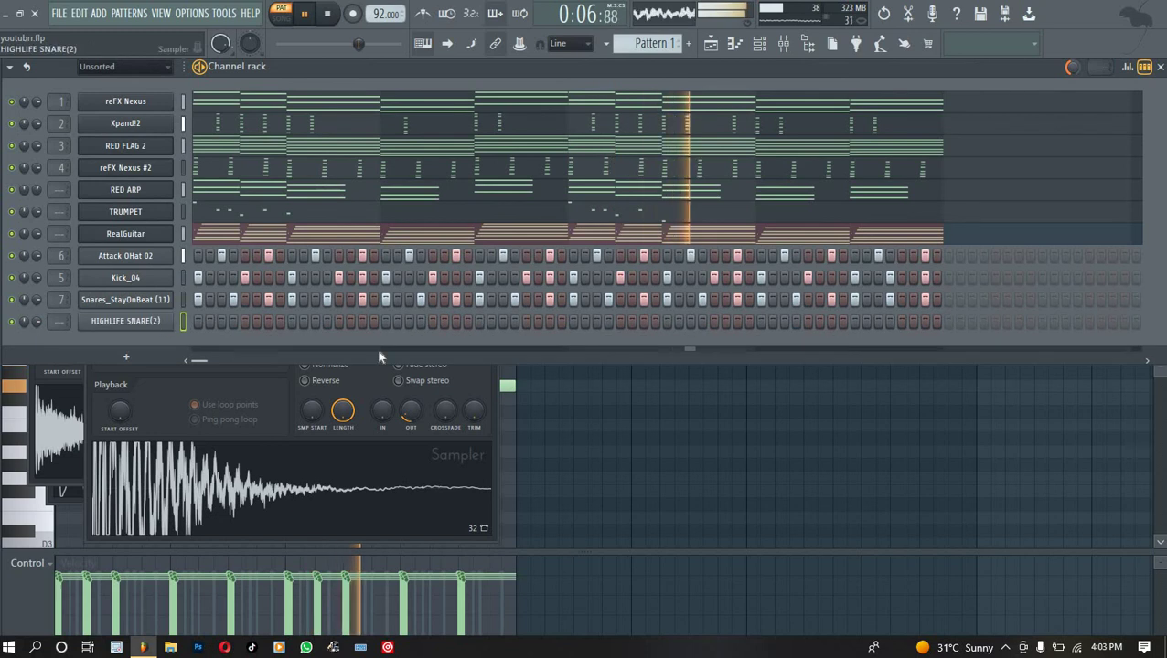
left_click(355, 350)
Turn off loop points and normalize the HIGHLIFE SNARE(2) sample.
left_click(147, 325)
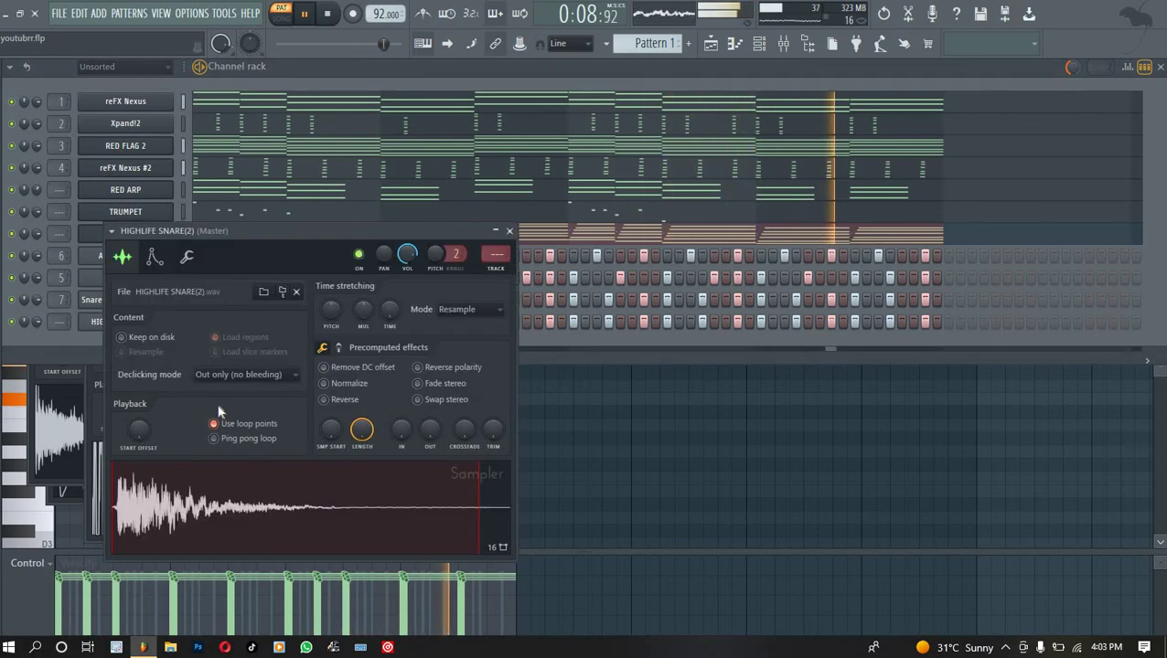
left_click(362, 385)
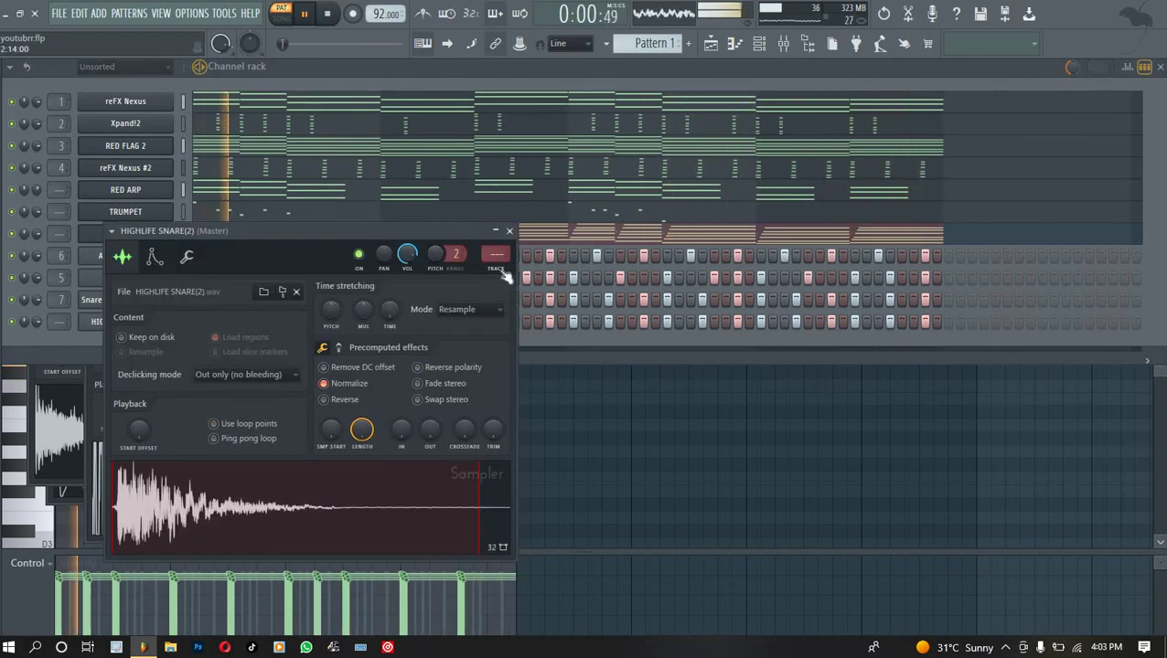